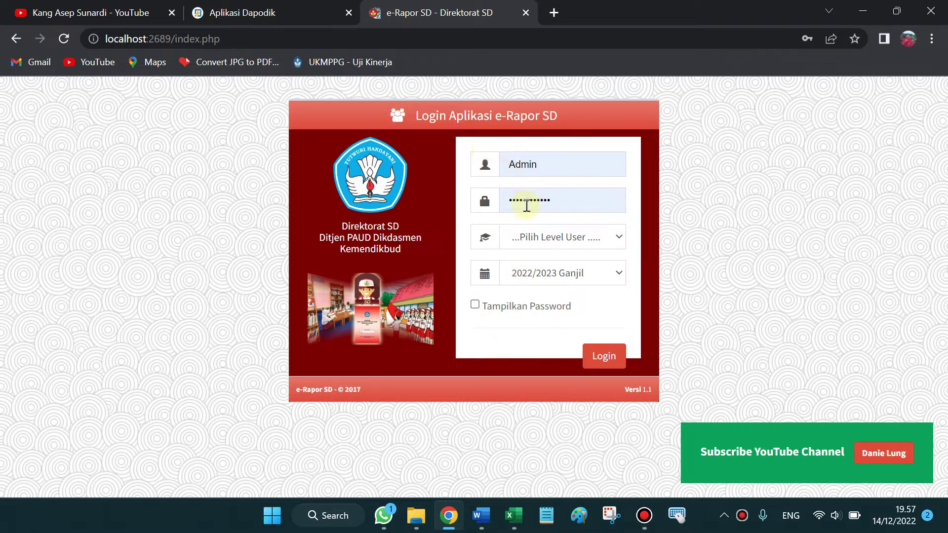
Set the user level to Admin on the e-Rapor SD login form
left_click(548, 242)
left_click(538, 284)
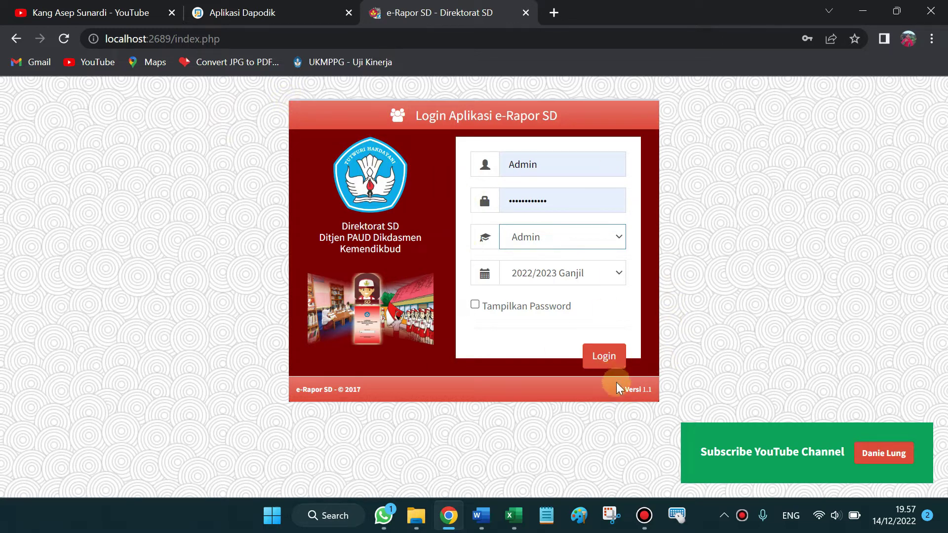
left_click(651, 392)
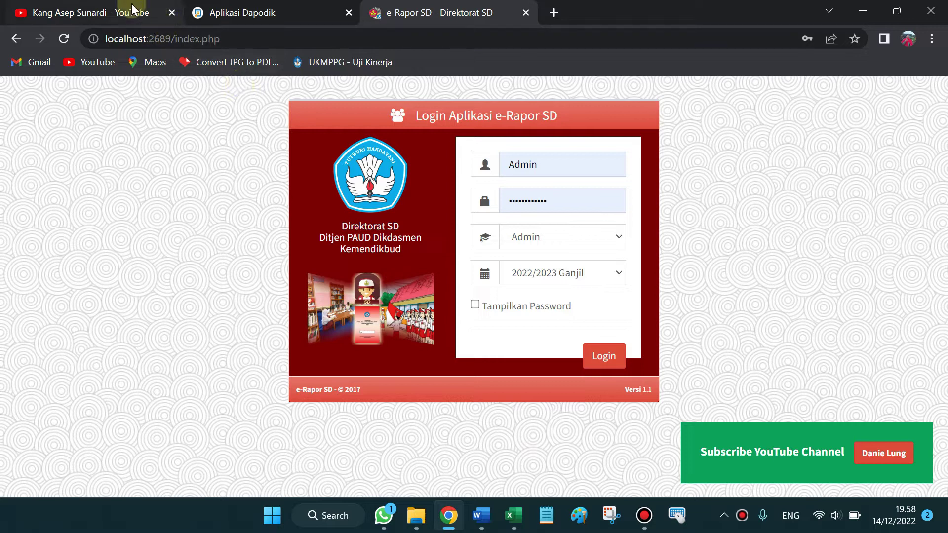
Look over the YouTube channel's video page and return to the e-Rapor login page
left_click(98, 7)
scroll(305, 370, "down", 3)
scroll(328, 324, "up", 3)
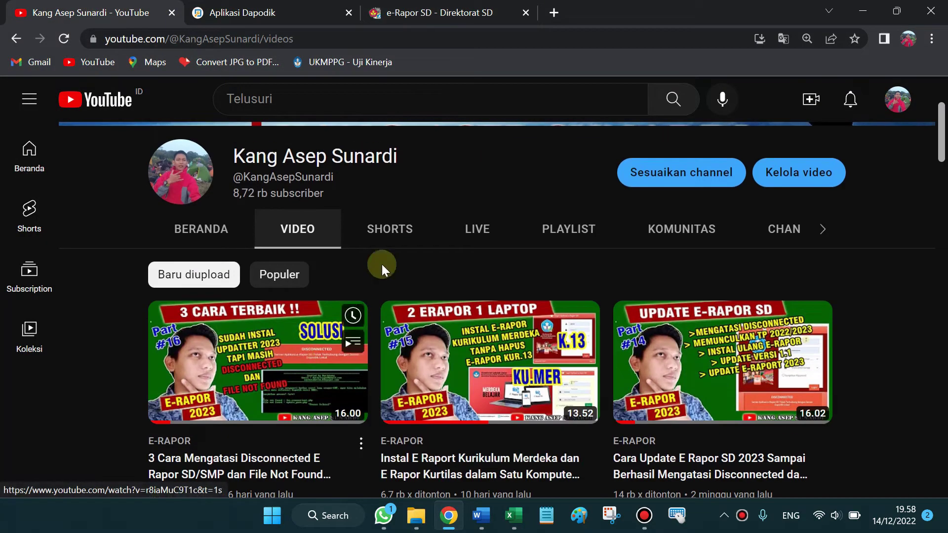
left_click(404, 7)
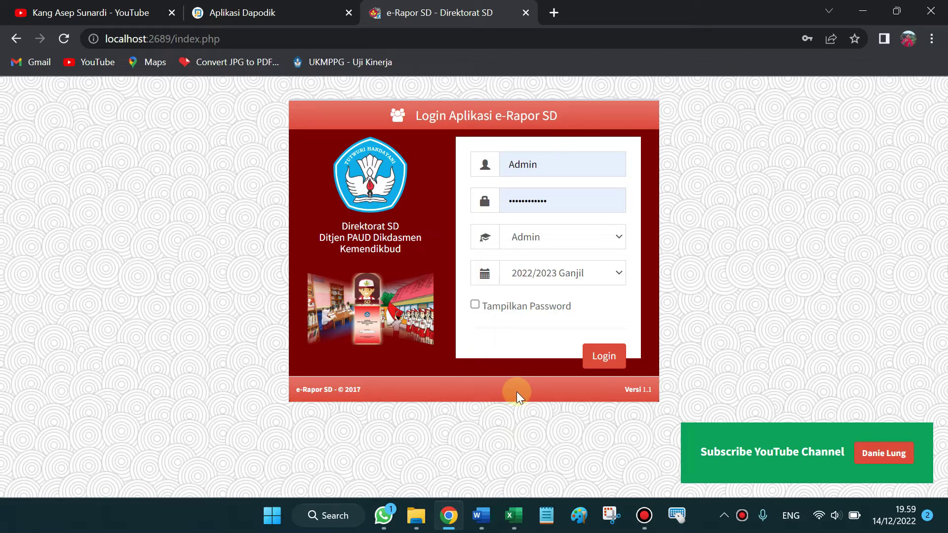
Highlight the application version number in the footer of the login form
triple_click(644, 389)
left_click_drag(644, 389, 626, 390)
left_click(624, 389)
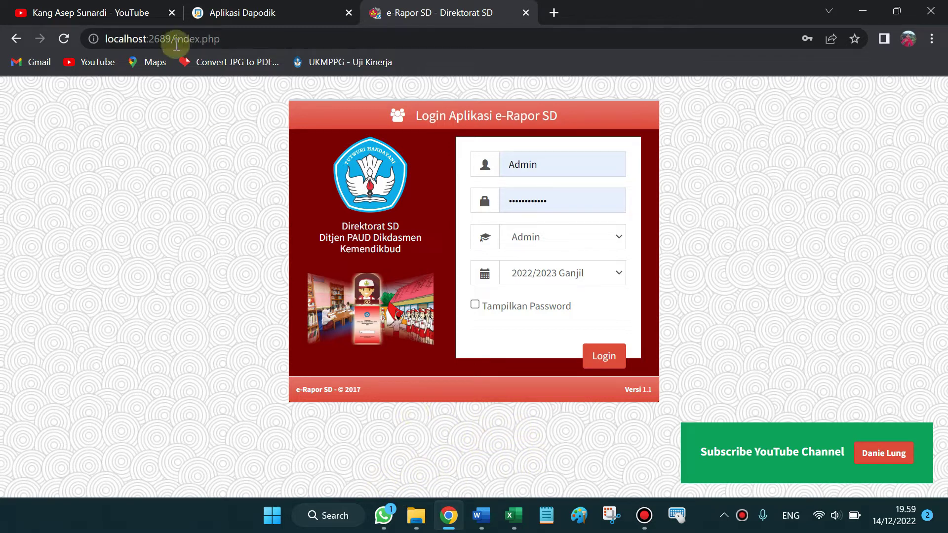
Examine the newest e-Rapor tutorials on the YouTube channel, including the update and Disconnected fixes, and return to the e-Rapor login page
left_click(131, 15)
scroll(563, 326, "down", 1)
scroll(563, 326, "down", 1)
scroll(444, 316, "up", 1)
mouse_move(358, 313)
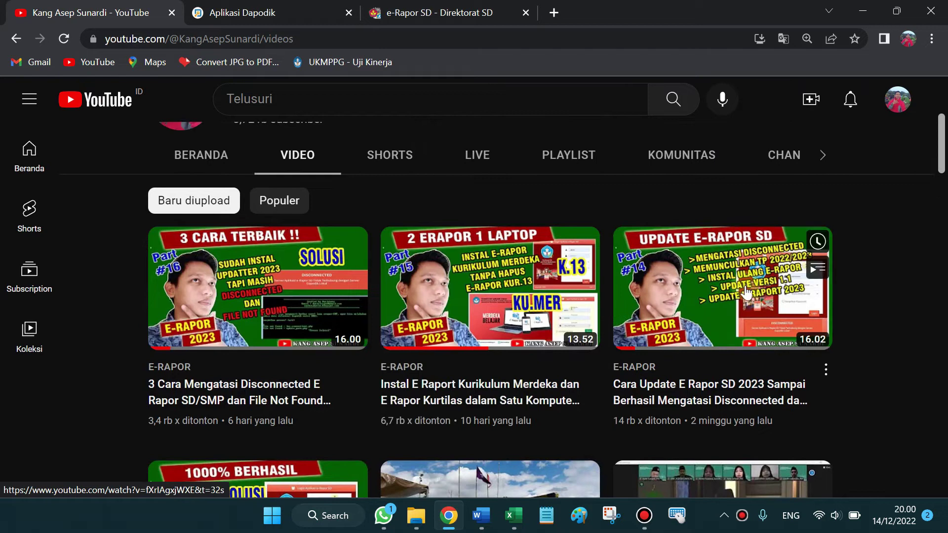
mouse_move(232, 305)
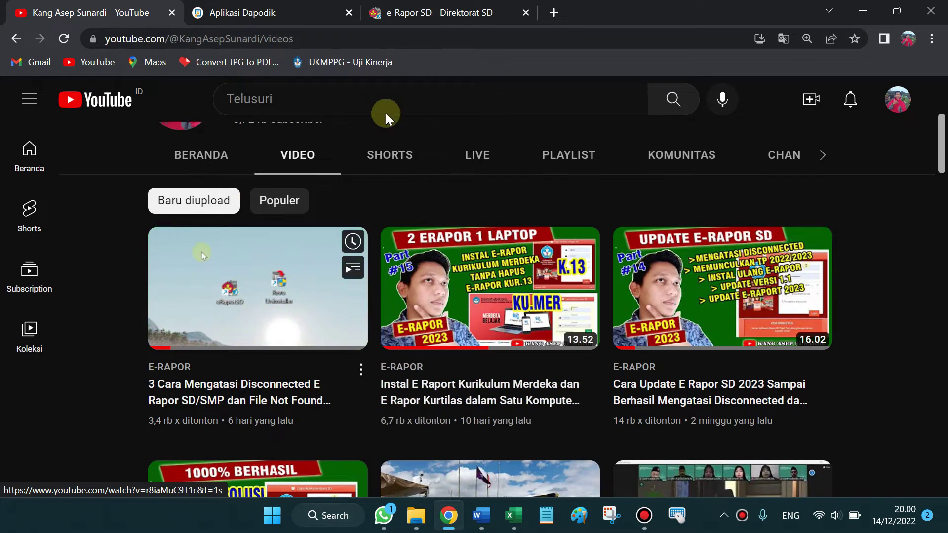
left_click(422, 13)
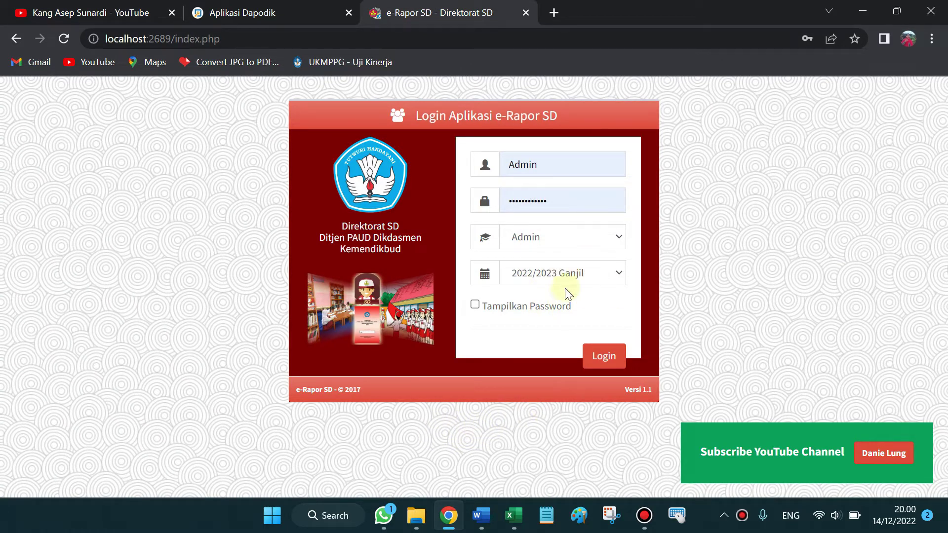
Log in to e-Rapor as Admin for the 2022/2023 Ganjil semester
left_click(522, 277)
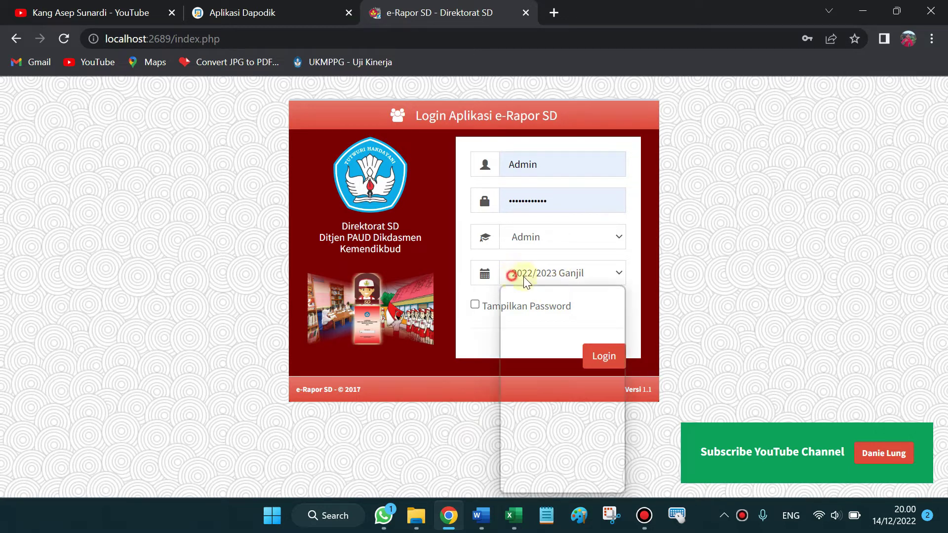
left_click(371, 442)
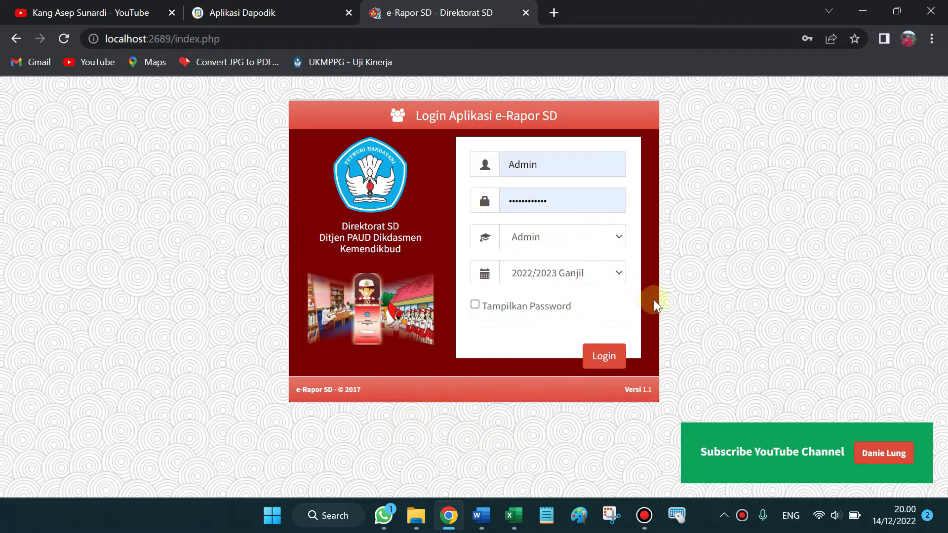
left_click(595, 359)
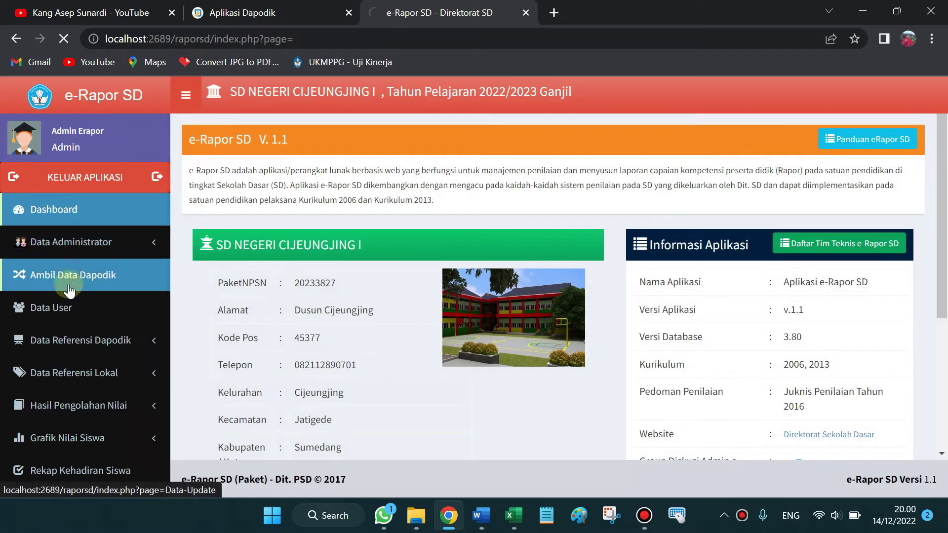
Examine the Dapodik synchronisation status under Ambil Data Dapodik and log out of e-Rapor
left_click(78, 287)
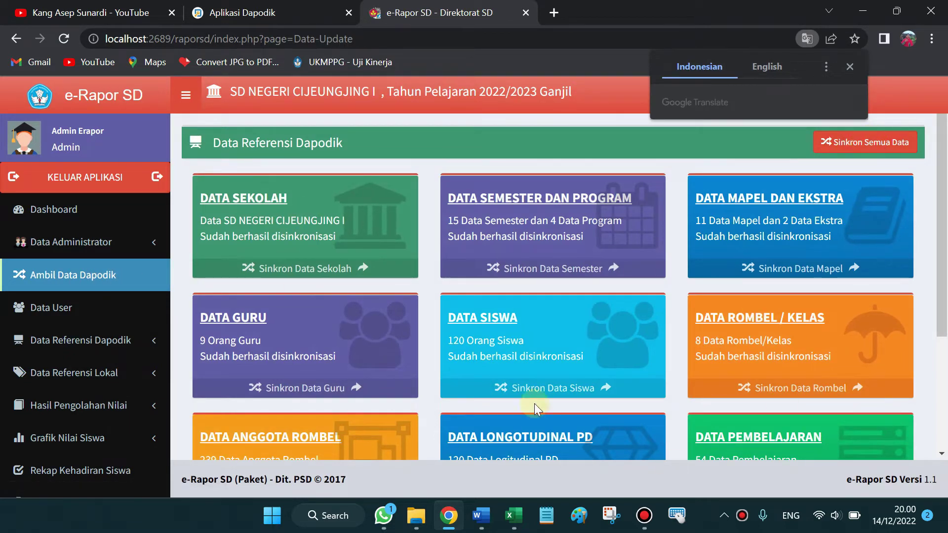
scroll(428, 341, "down", 1)
scroll(395, 306, "up", 1)
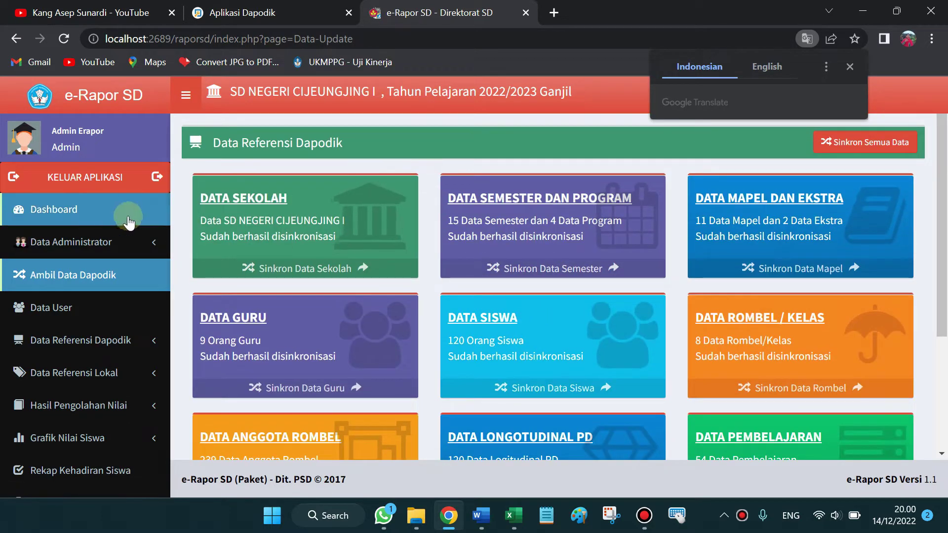
left_click(98, 191)
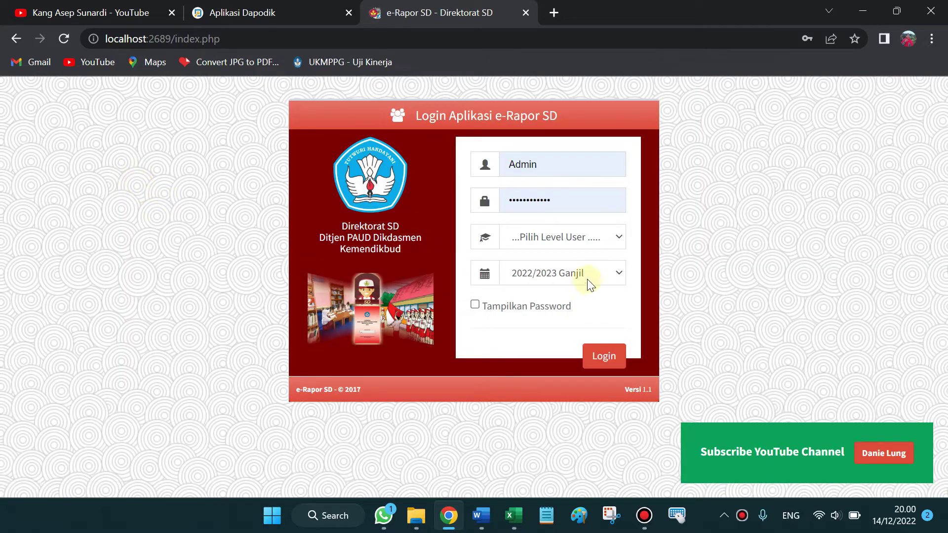
Examine the school years and semesters offered on the login form, leaving 2022/2023 Ganjil selected
left_click(575, 272)
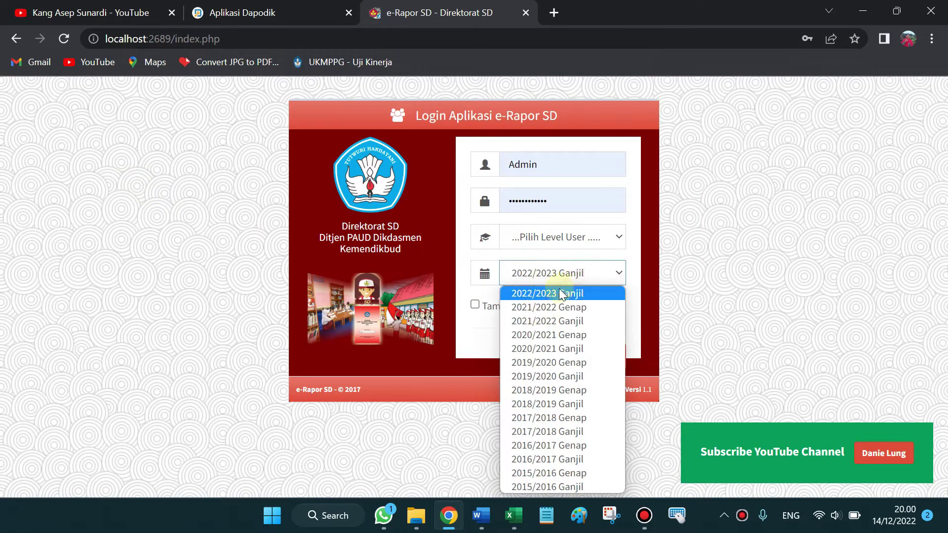
left_click(633, 292)
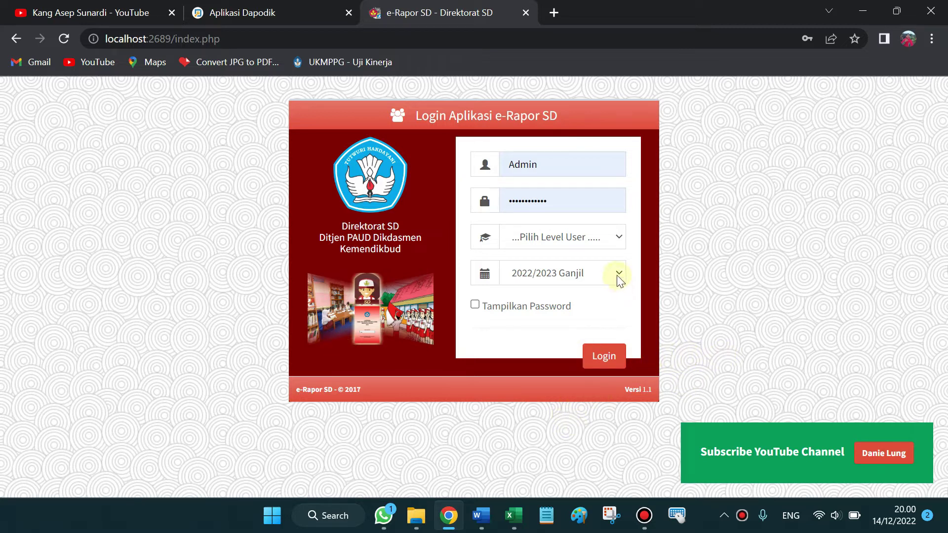
left_click(603, 273)
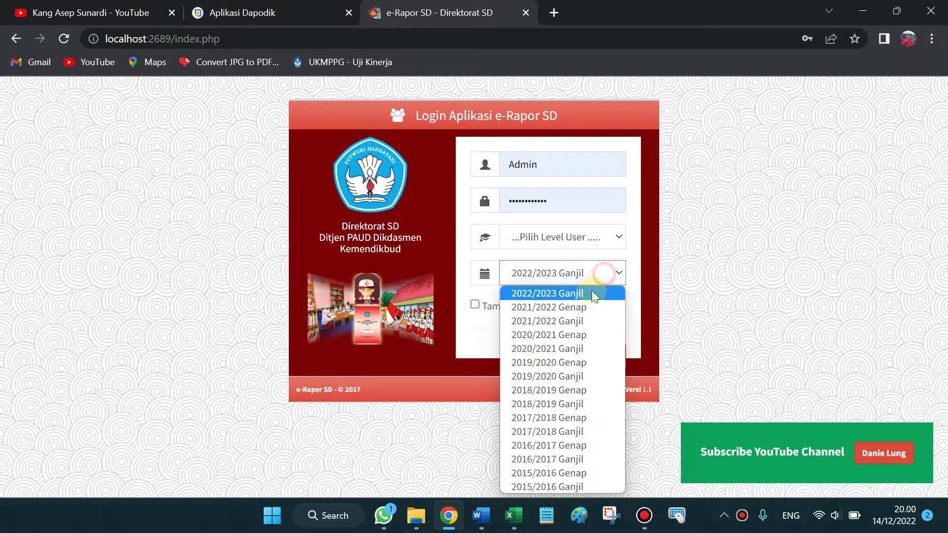
left_click(647, 292)
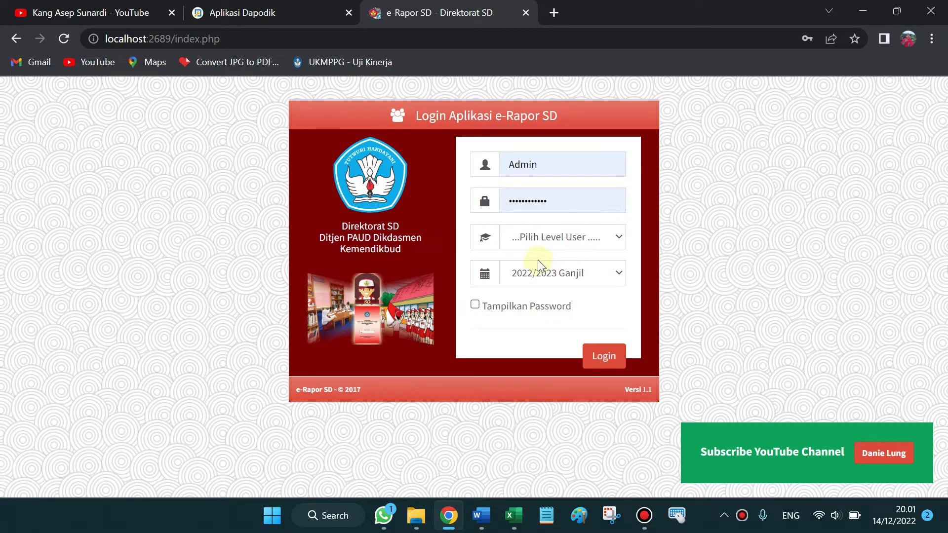
left_click(571, 276)
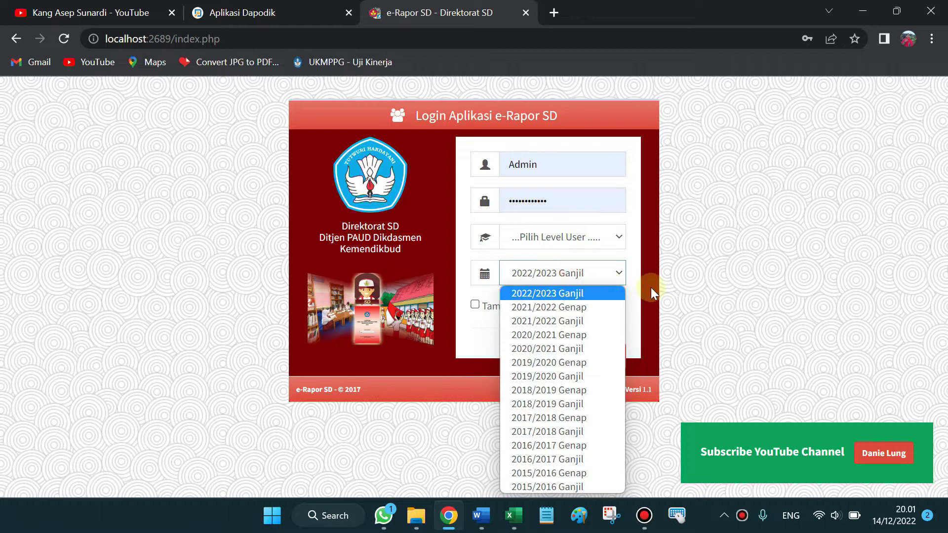
left_click(627, 296)
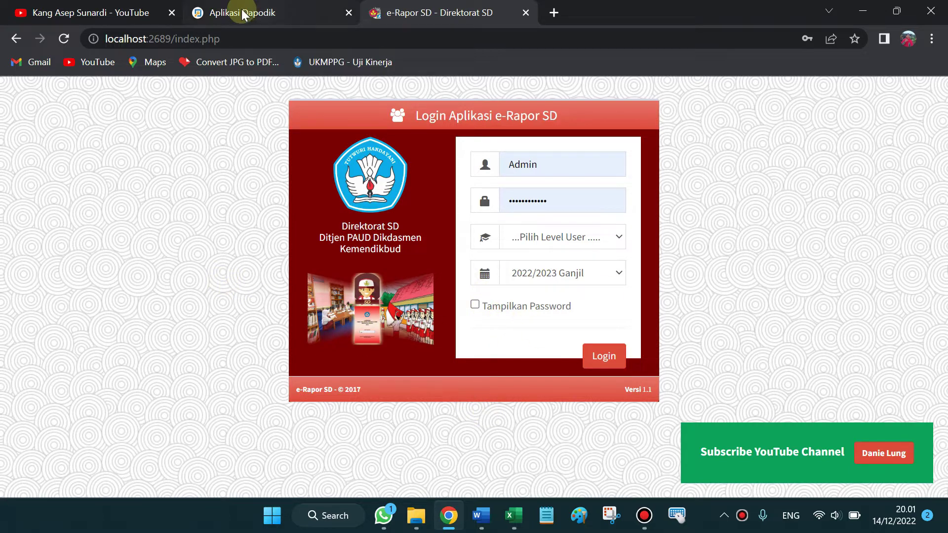
Show the desktop to point out the eRaporSD and Dapodik shortcuts, and return to the e-Rapor login page in Chrome
left_click(862, 14)
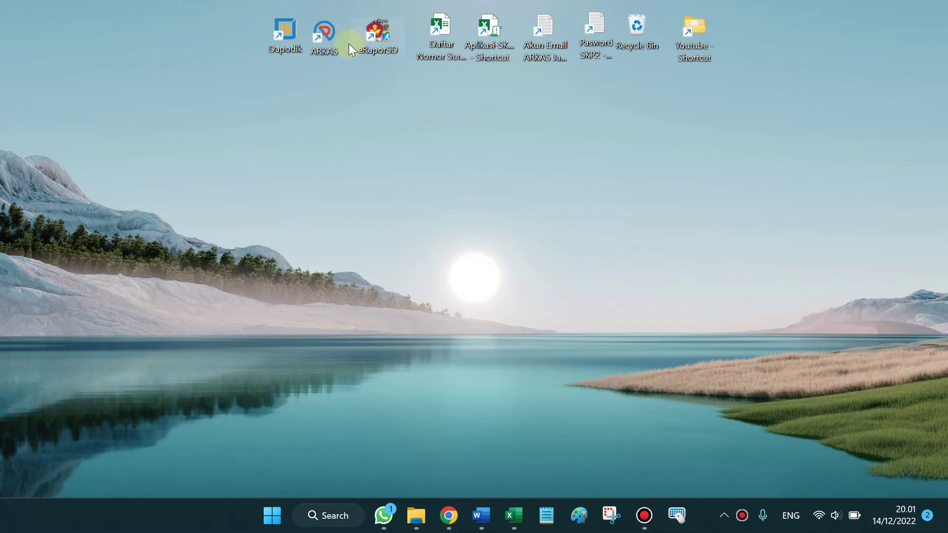
left_click(366, 60)
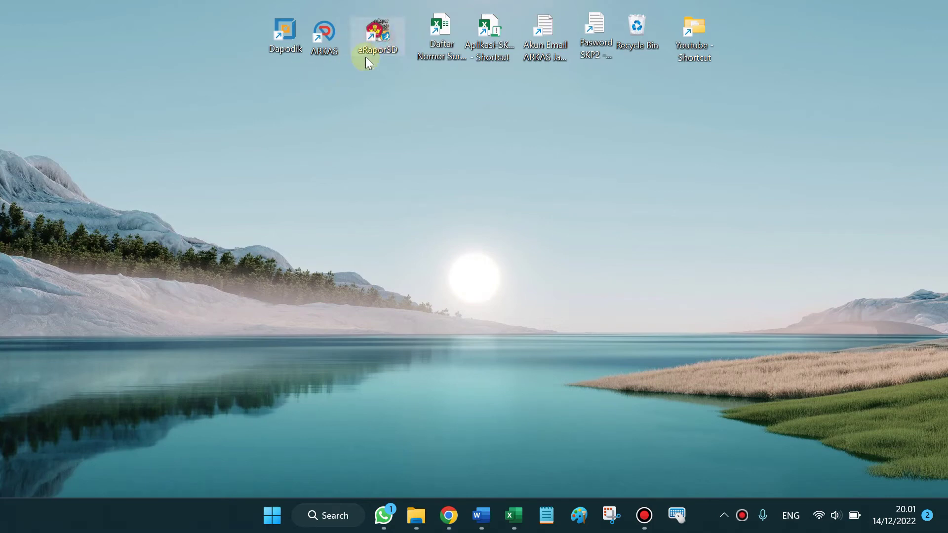
left_click(284, 39)
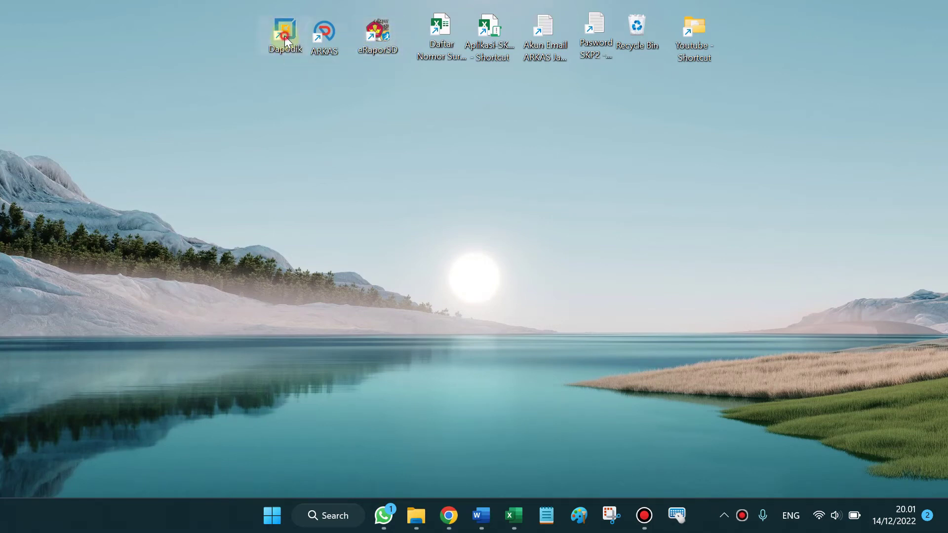
left_click(264, 32)
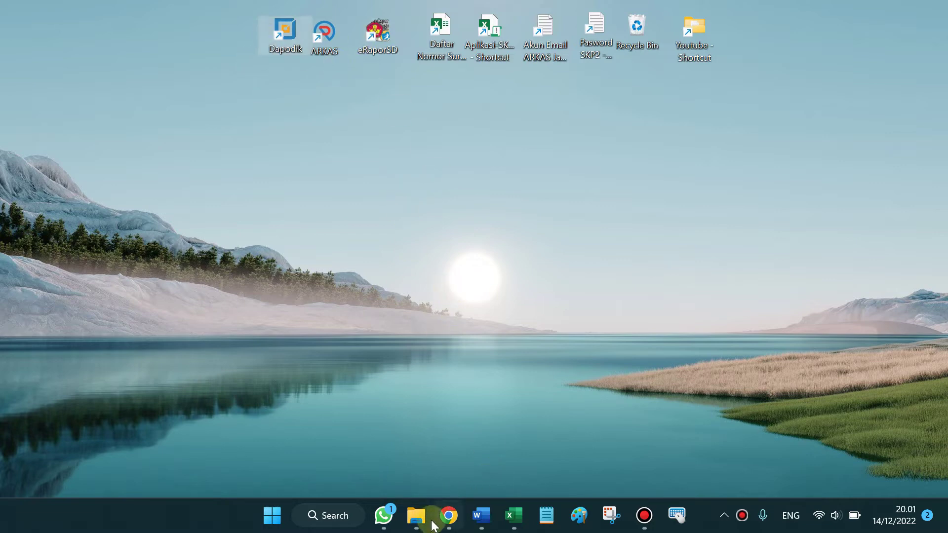
mouse_move(448, 515)
left_click(482, 393)
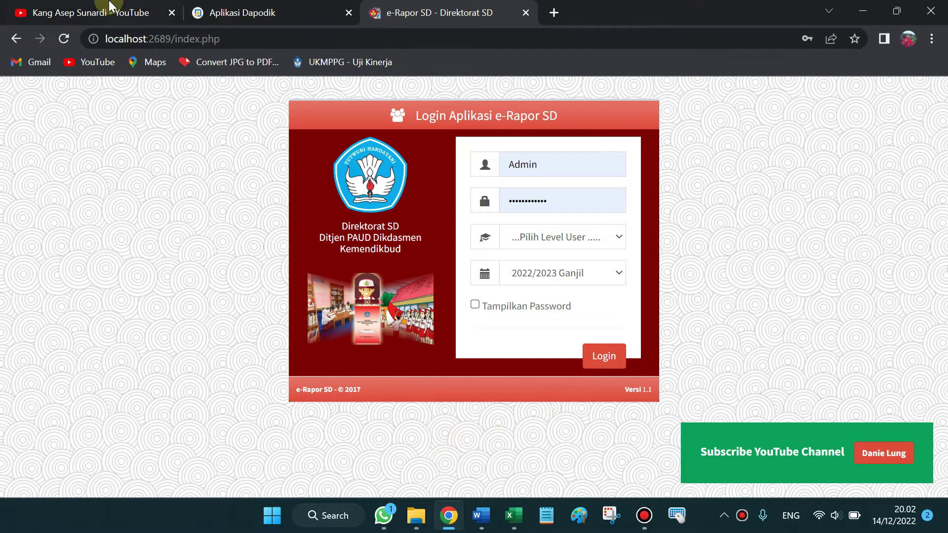
Revisit the e-Rapor tutorials on the YouTube channel and return to the login form
left_click(99, 11)
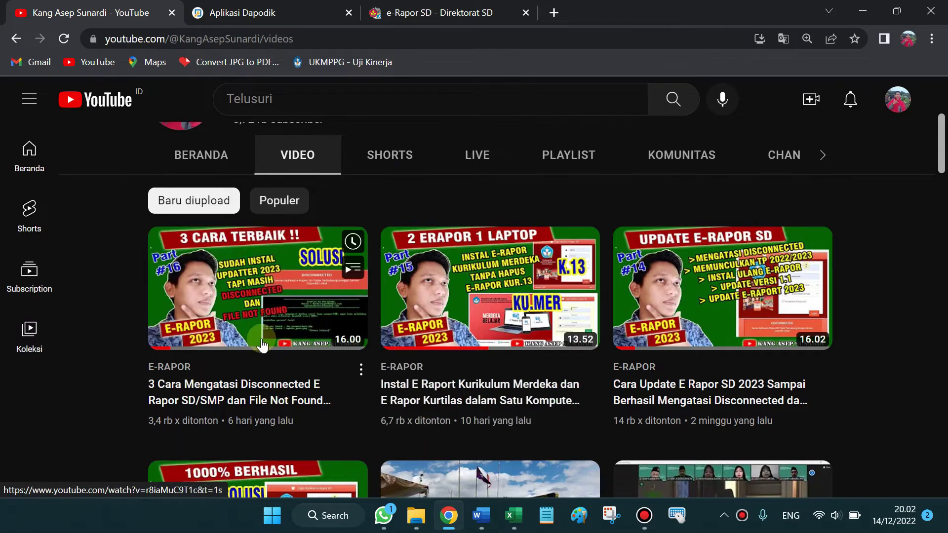
left_click(456, 14)
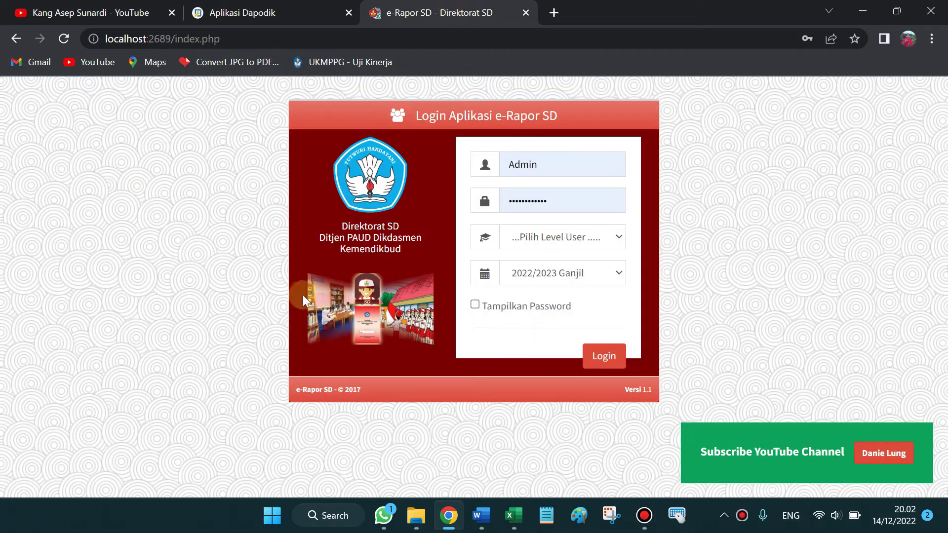
left_click(81, 13)
left_click(443, 10)
Try to log in to e-Rapor as Admin for 2022/2023 Ganjil, and reload the login page
left_click(575, 237)
left_click(554, 286)
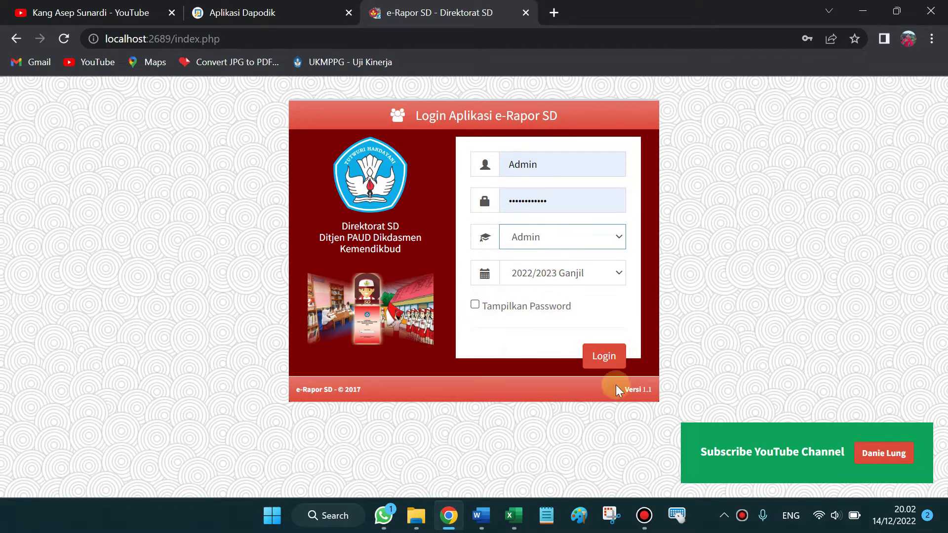
left_click(599, 357)
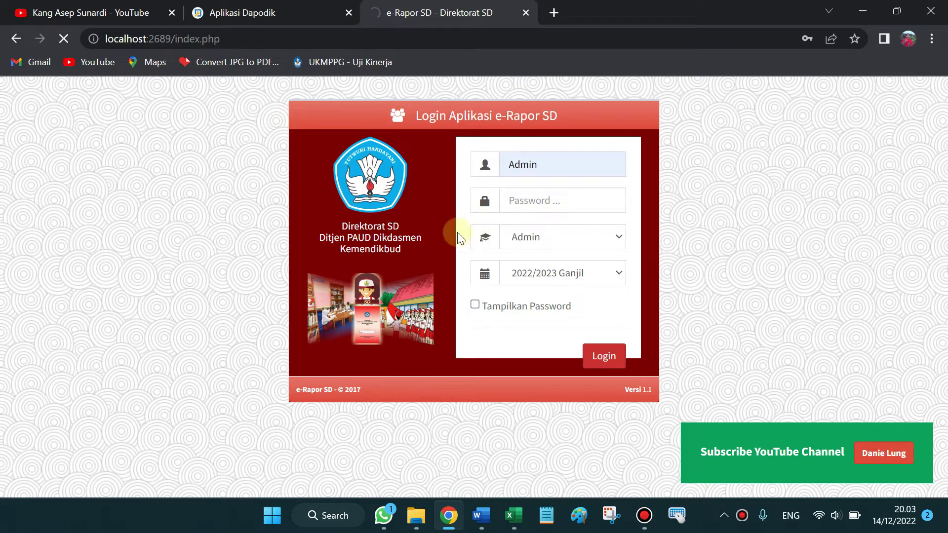
left_click(122, 14)
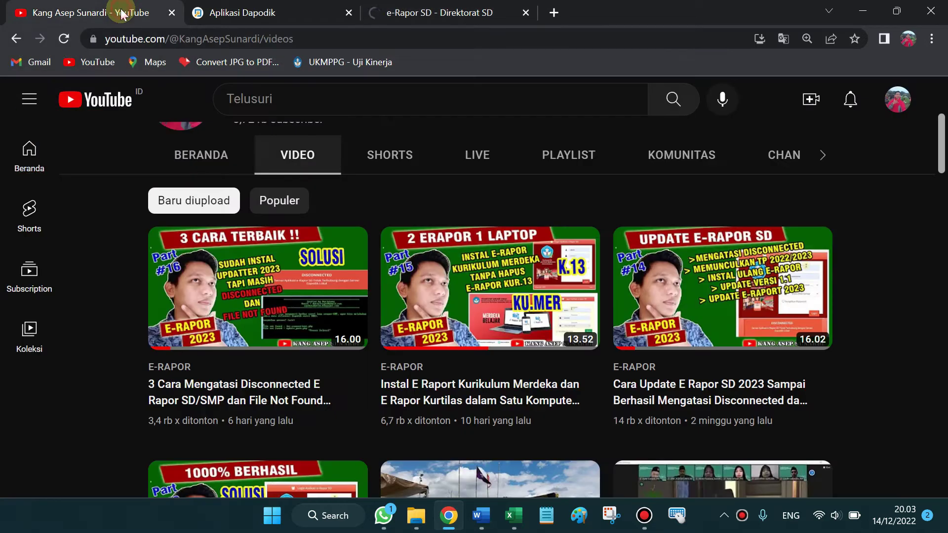
left_click(429, 6)
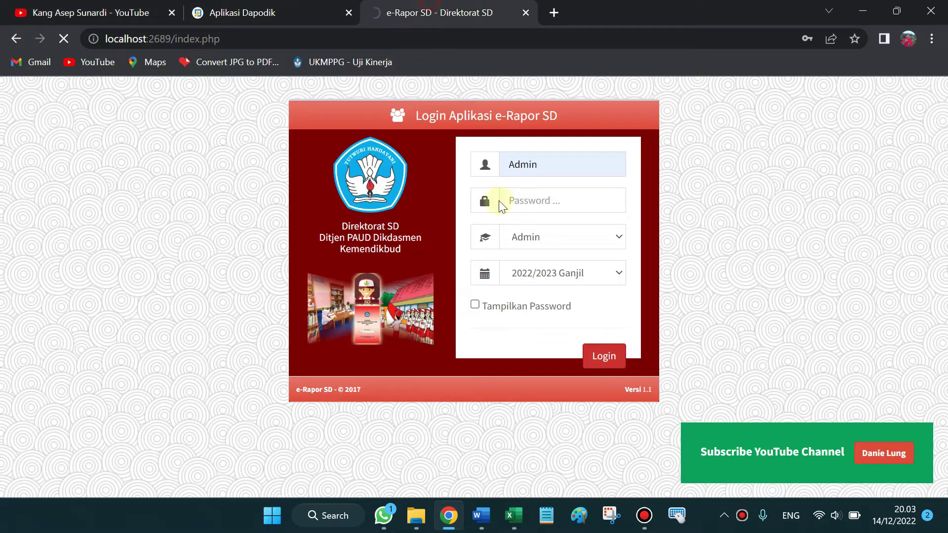
left_click(69, 38)
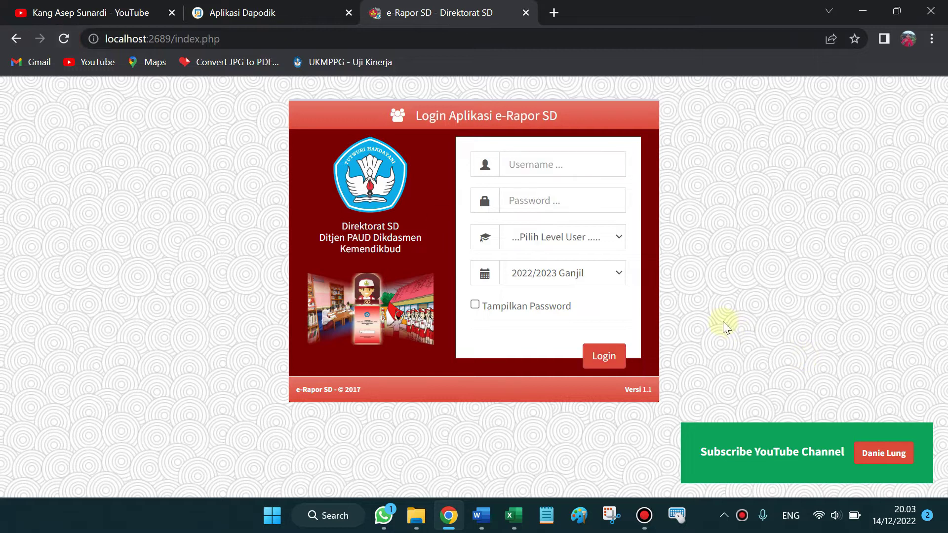
Set the user level to Admin and log in to e-Rapor for the 2022/2023 Ganjil semester
left_click(555, 237)
left_click(555, 277)
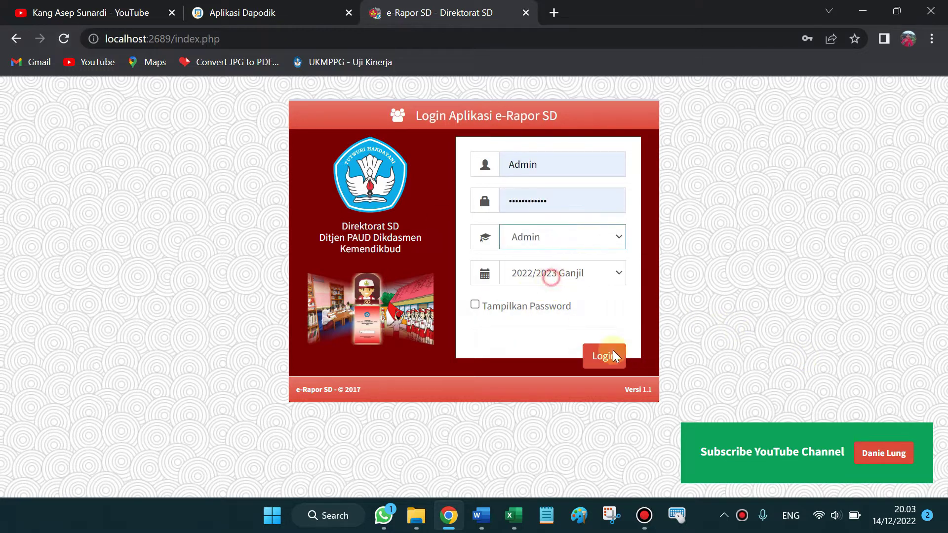
left_click(608, 362)
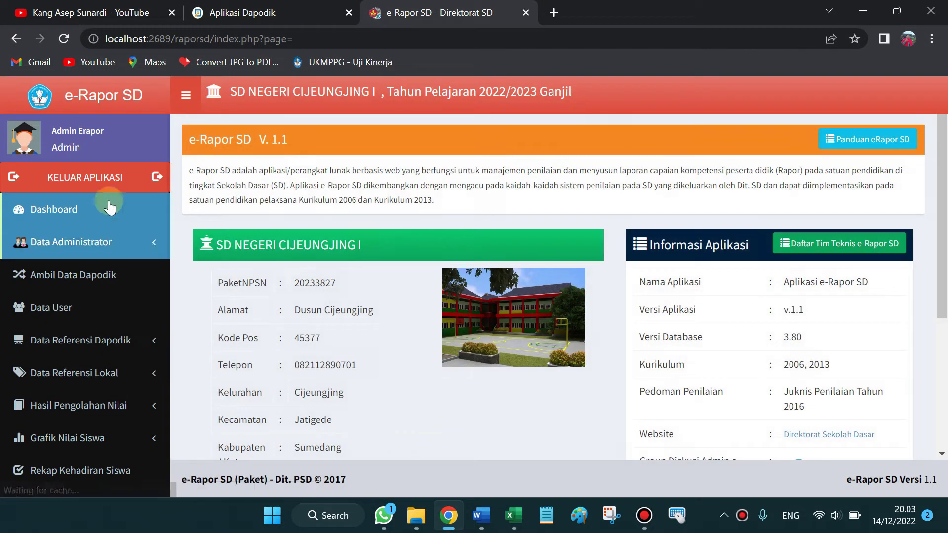
scroll(123, 275, "down", 2)
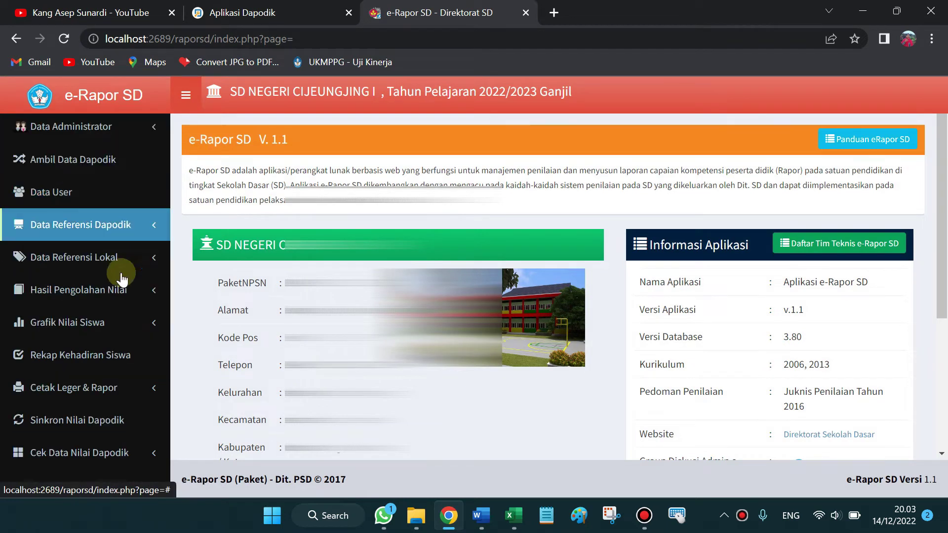
Examine the e-Rapor SD version and the school name on the dashboard
scroll(99, 247, "up", 2)
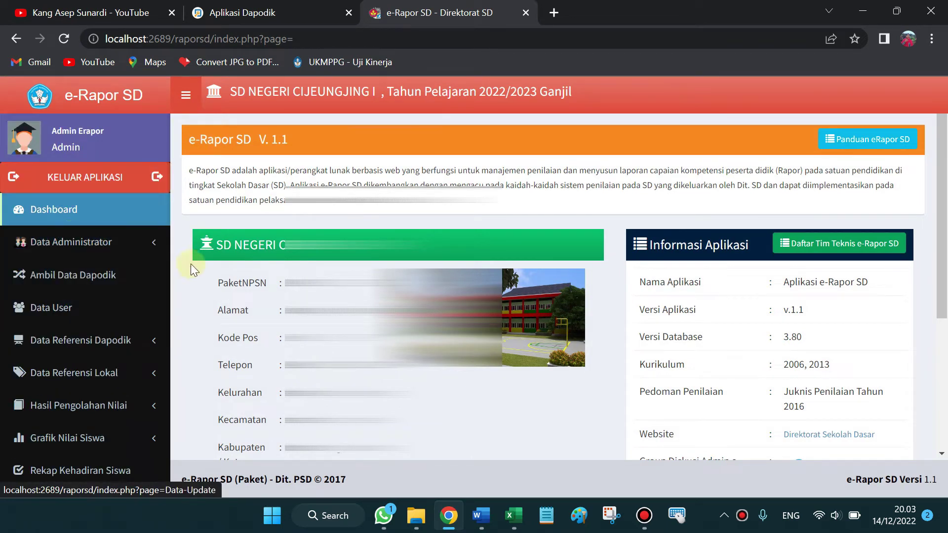
triple_click(234, 245)
left_click(201, 214)
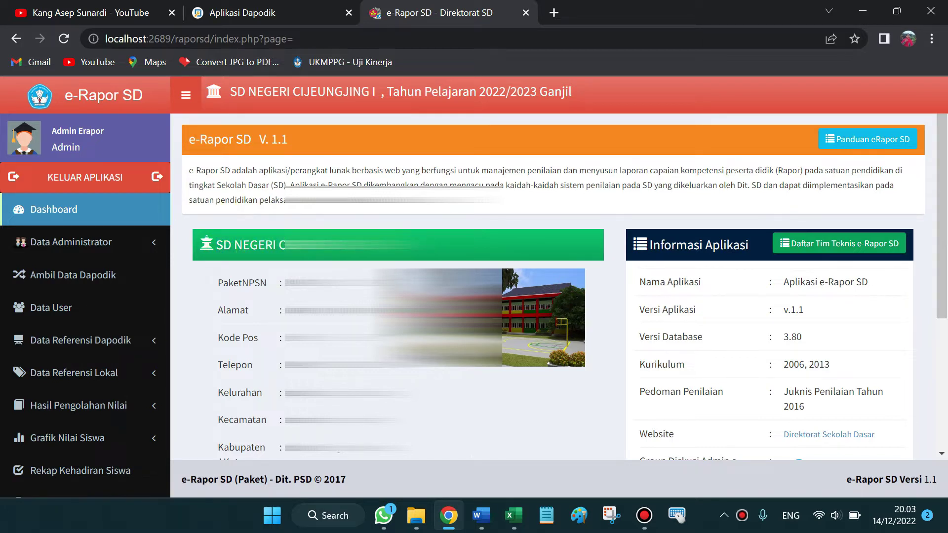
triple_click(216, 244)
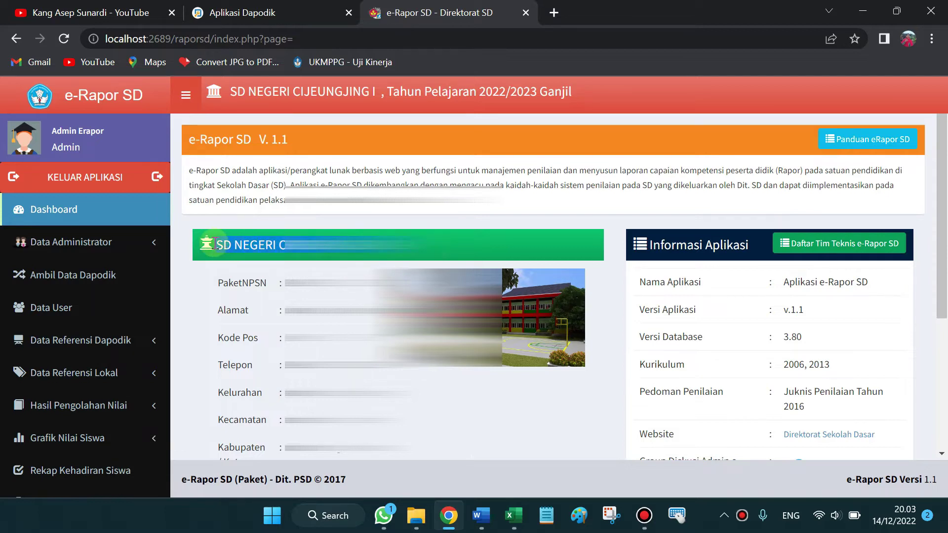
left_click(219, 245)
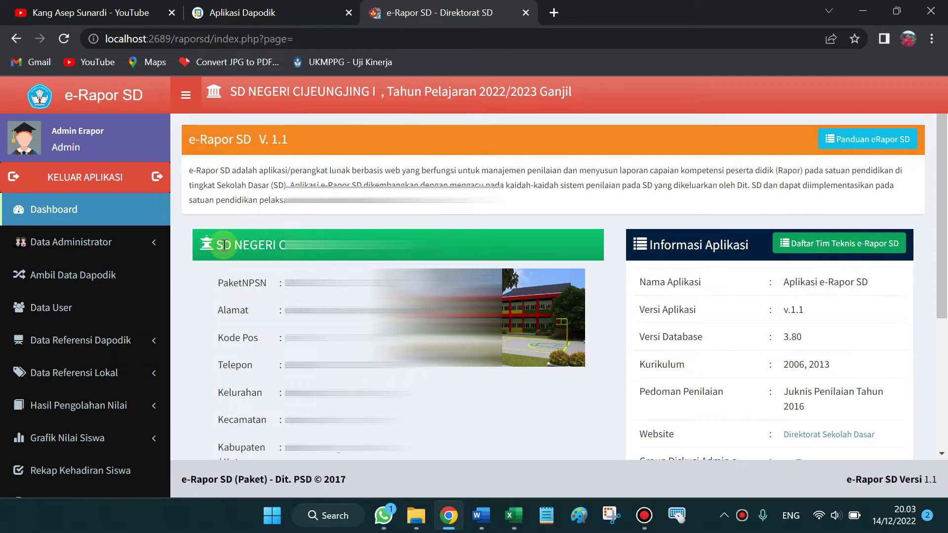
triple_click(219, 244)
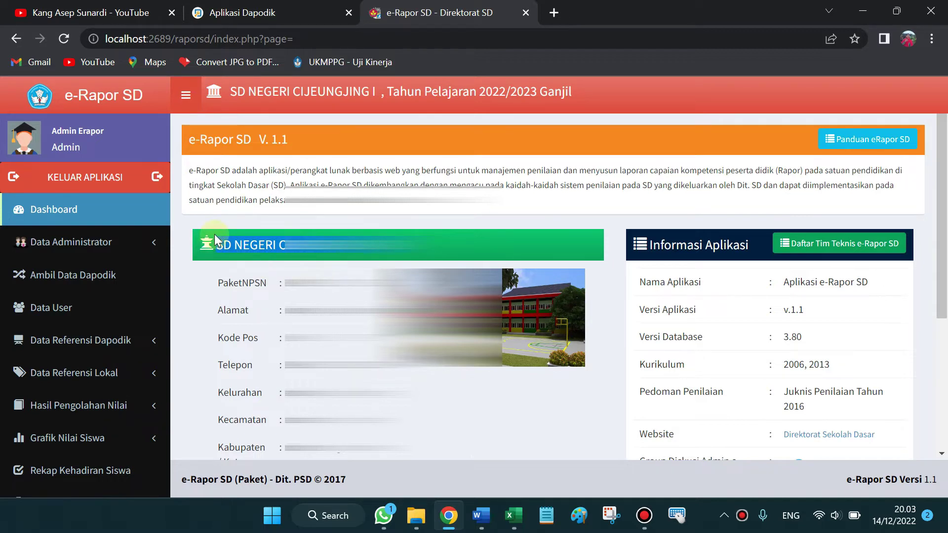
left_click(263, 140)
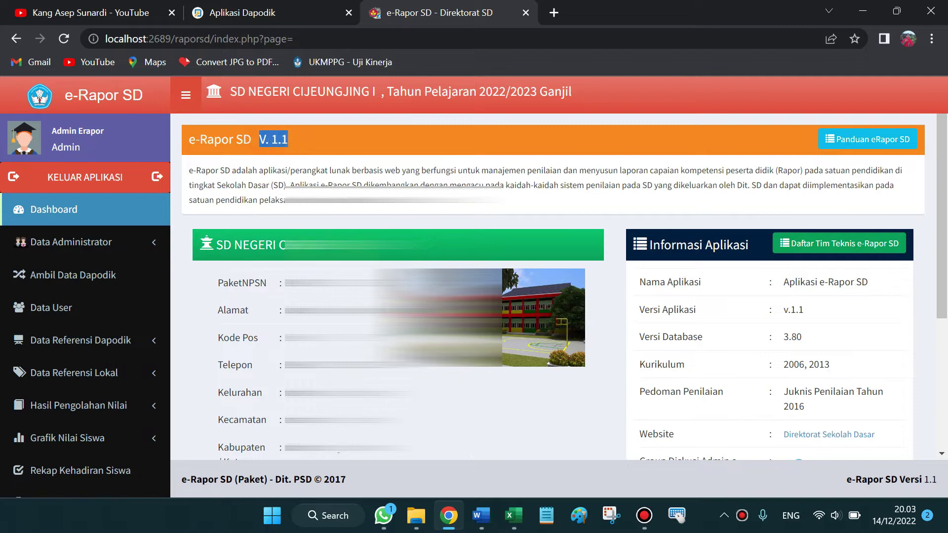
left_click_drag(221, 244, 404, 245)
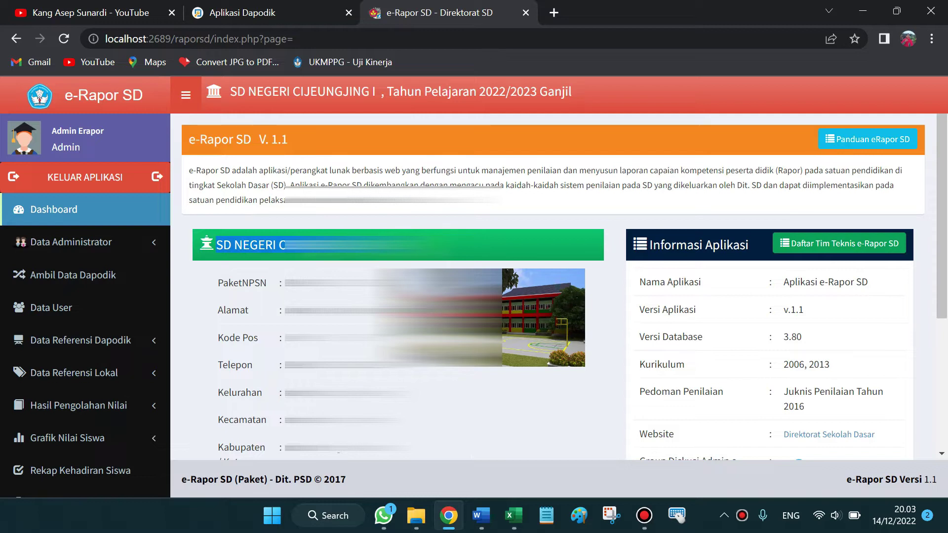
left_click_drag(266, 140, 282, 140)
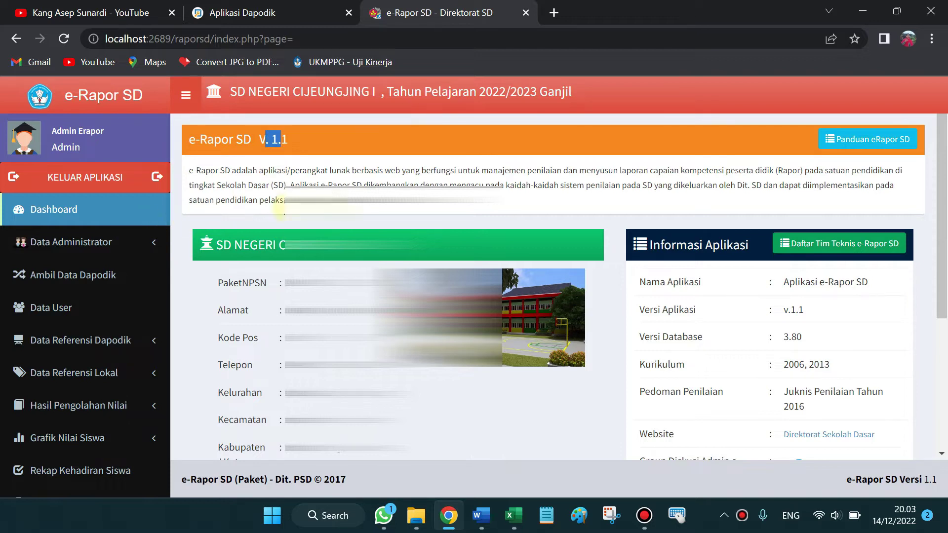
left_click_drag(217, 246, 284, 245)
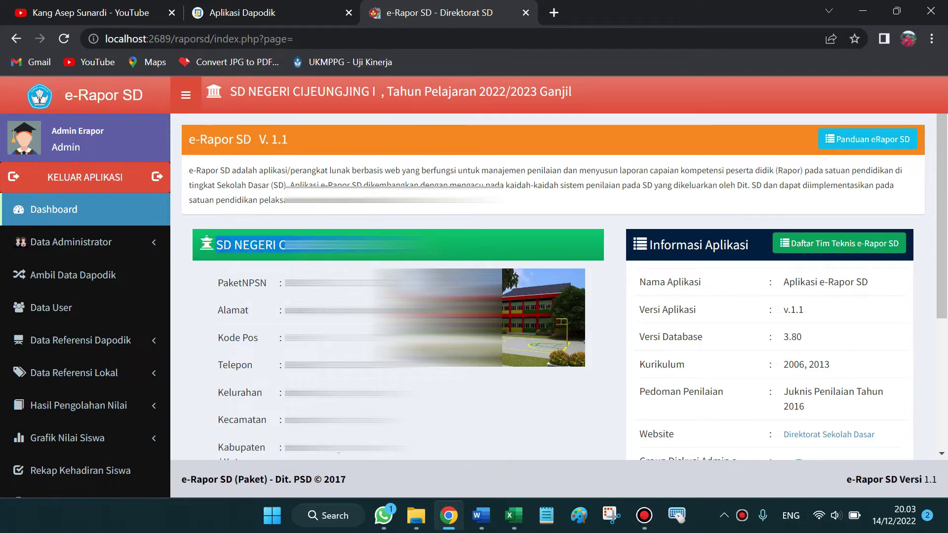
left_click_drag(262, 142, 287, 142)
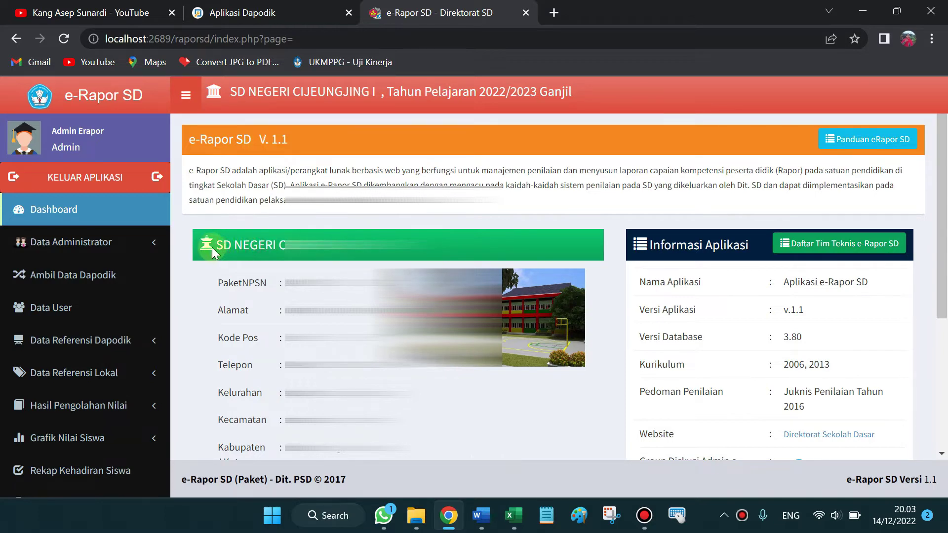
left_click_drag(217, 245, 282, 248)
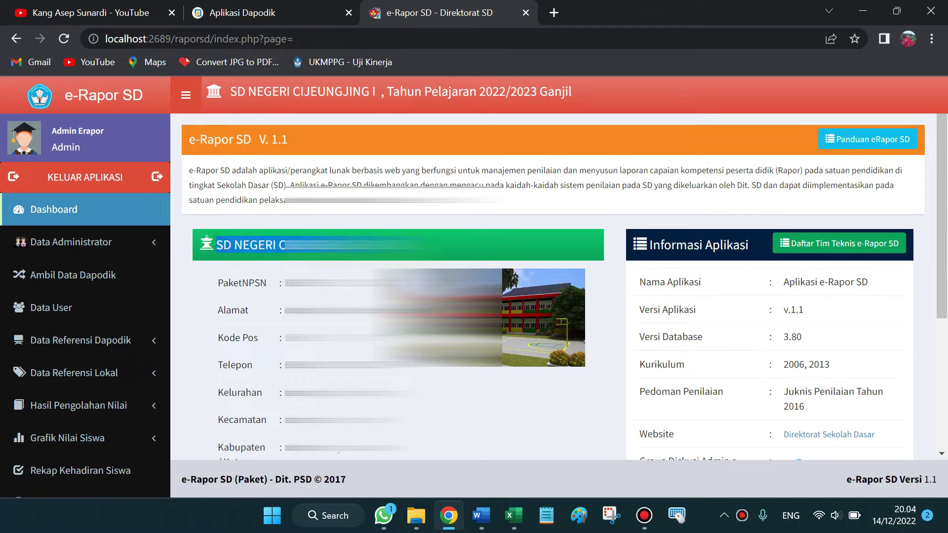
Open Ambil Data Dapodik and review the teacher, student and class (rombel) synchronisation data
left_click(79, 272)
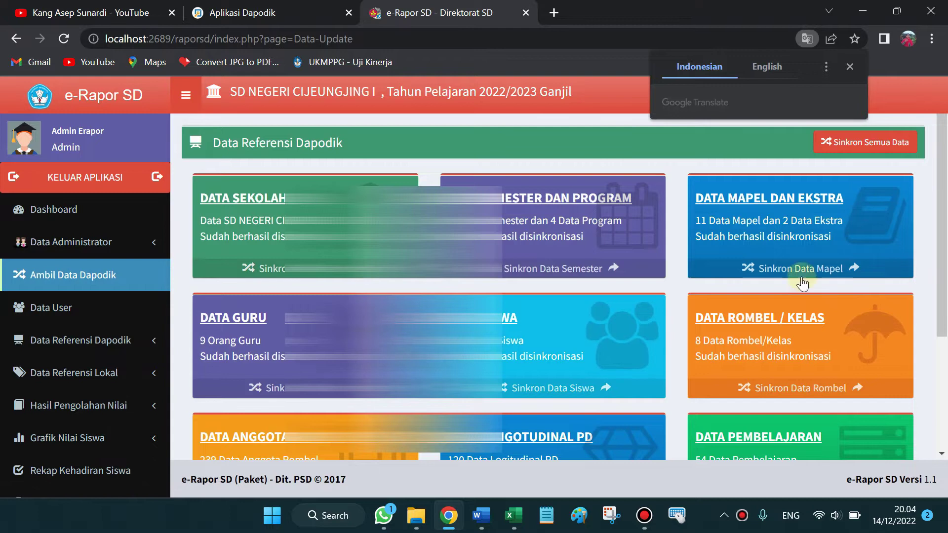
scroll(463, 279, "down", 1)
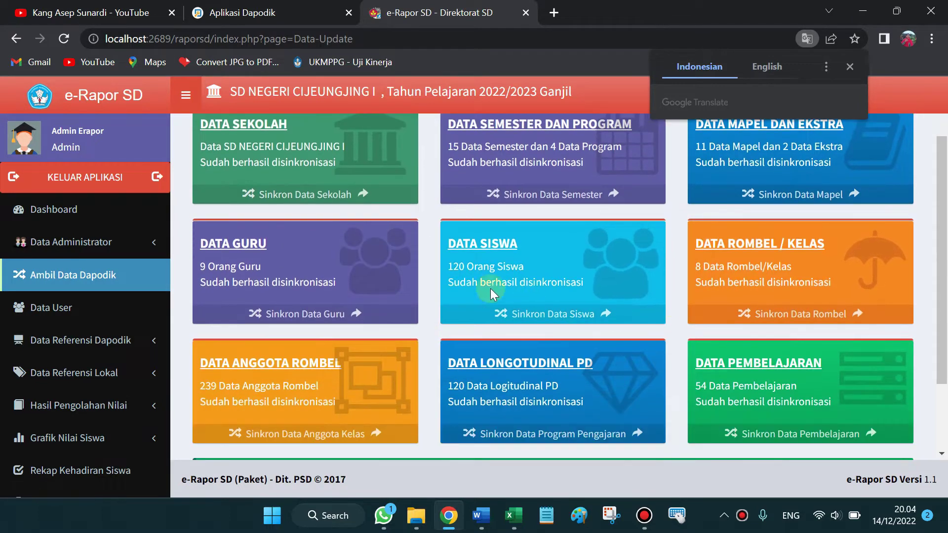
left_click(206, 247)
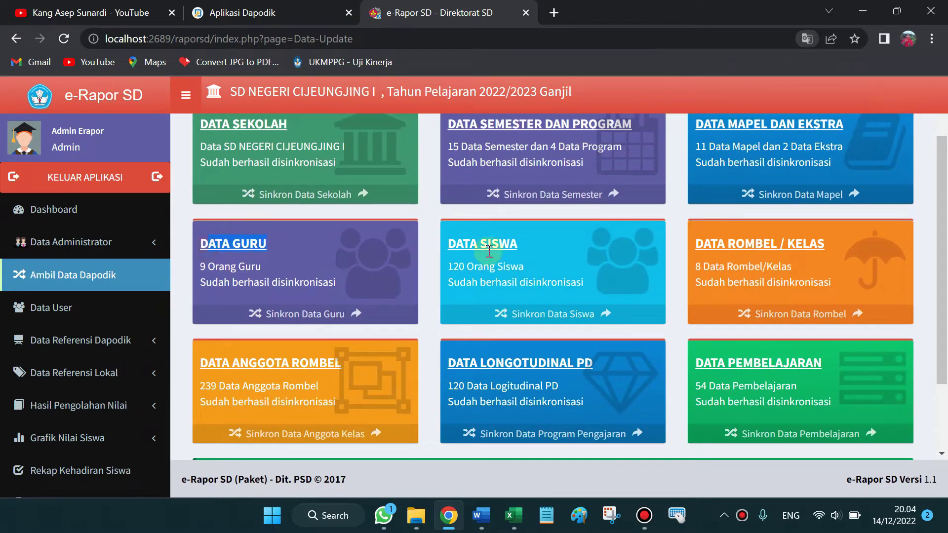
left_click_drag(469, 244, 567, 254)
left_click_drag(736, 244, 792, 269)
scroll(323, 232, "up", 1)
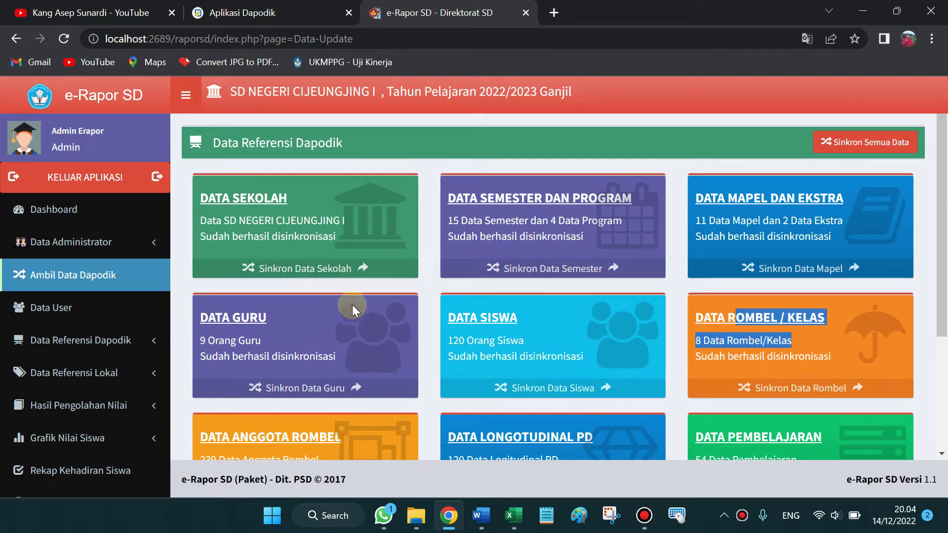
scroll(417, 318, "down", 2)
scroll(416, 318, "up", 2)
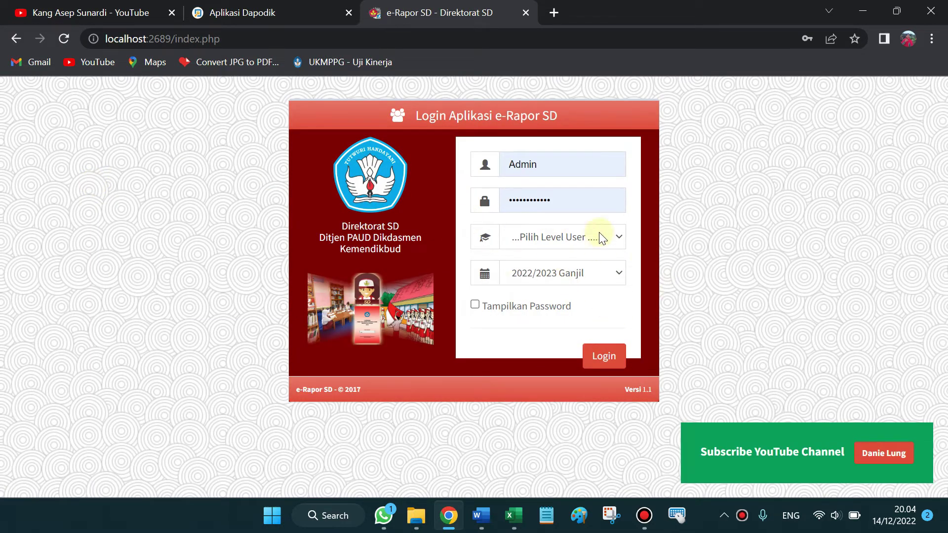
Check the semester options offered on the e-Rapor login form, keeping the current selection
left_click(585, 276)
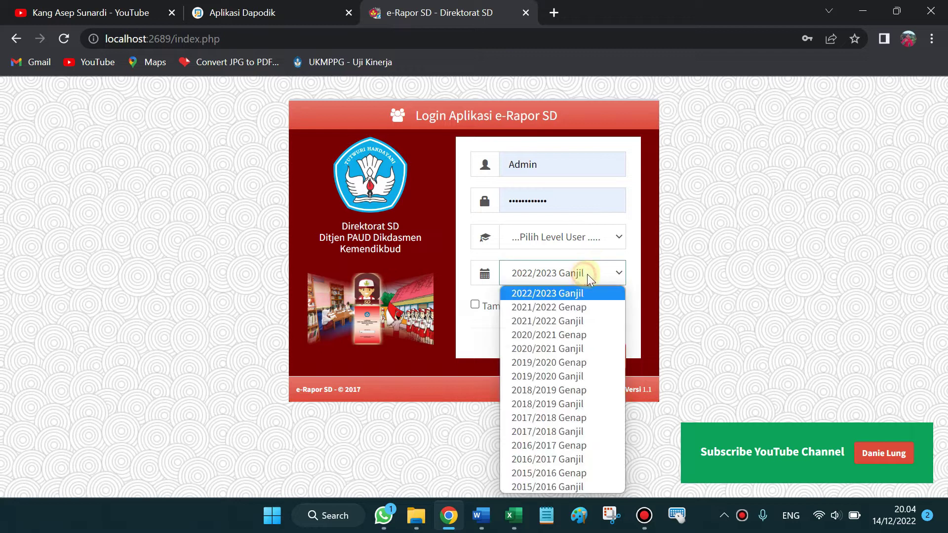
left_click(637, 282)
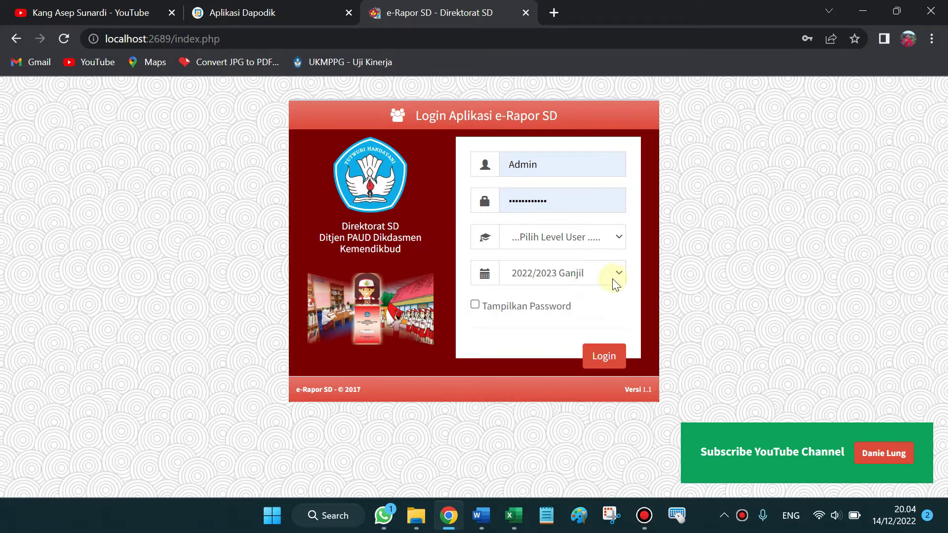
left_click(597, 276)
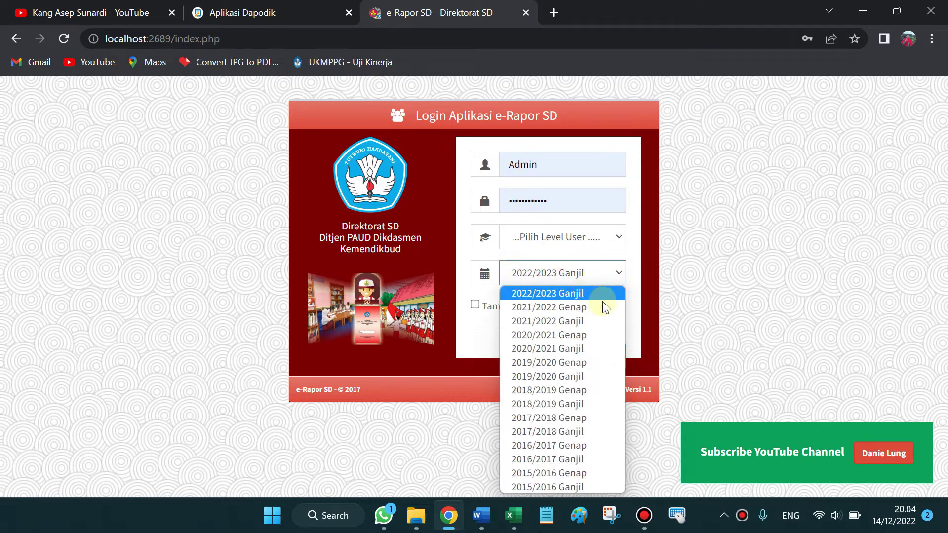
left_click(644, 299)
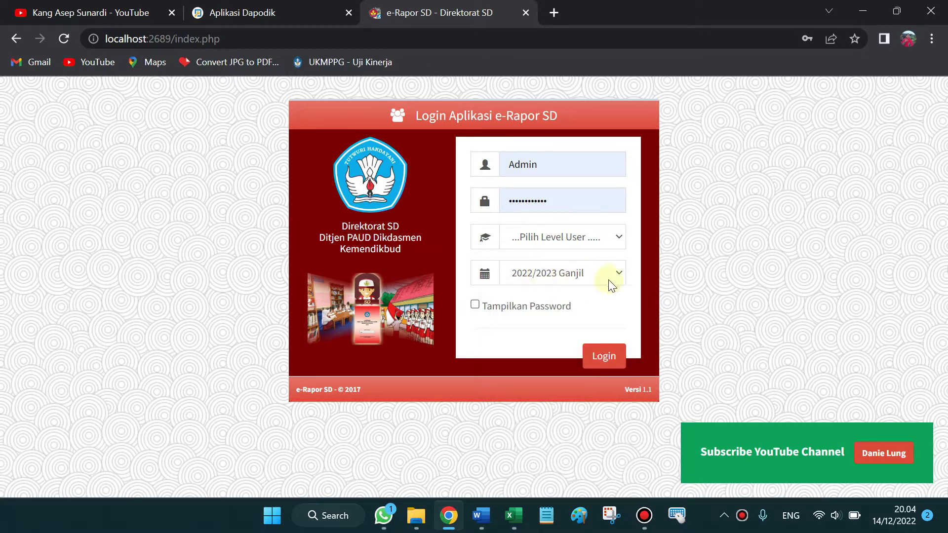
Choose the Admin user level and log in to e-Rapor for 2022/2023 Ganjil
left_click(603, 239)
left_click(563, 282)
left_click(612, 355)
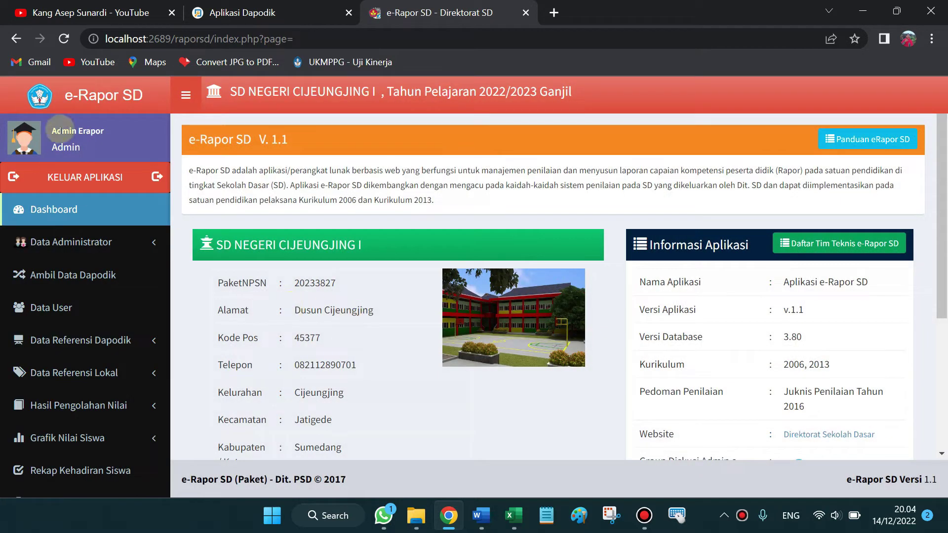
Start synchronising all Dapodik reference data from Ambil Data Dapodik, and log out of e-Rapor
left_click_drag(580, 93, 374, 91)
left_click(69, 274)
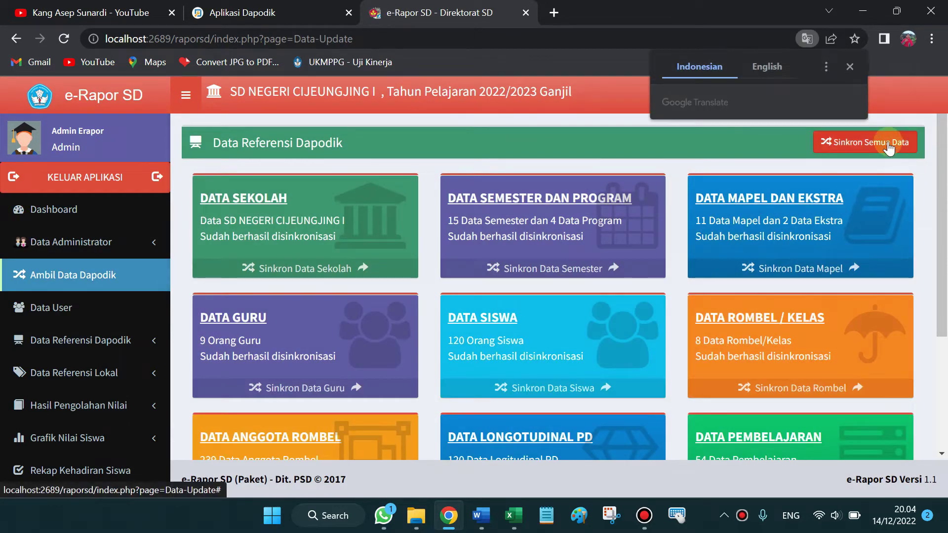
left_click(887, 143)
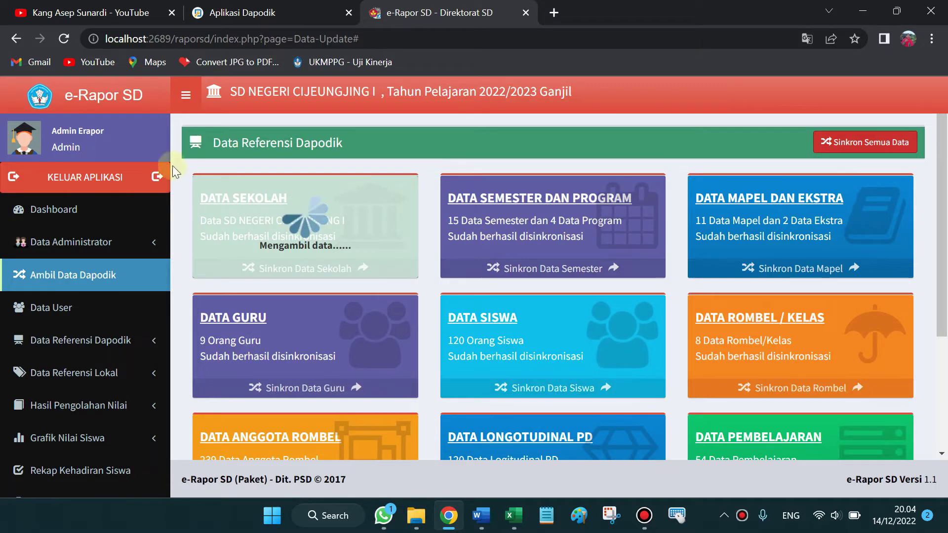
left_click(119, 186)
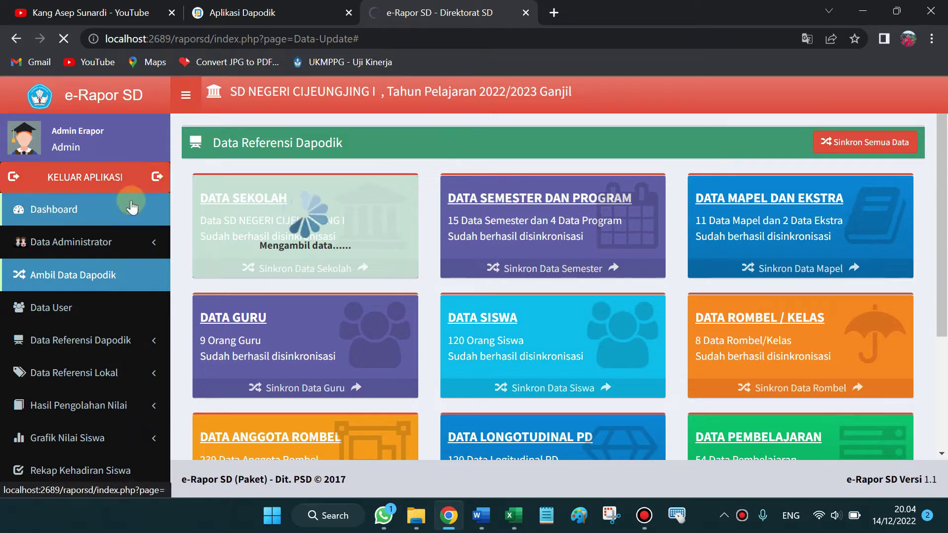
left_click(109, 184)
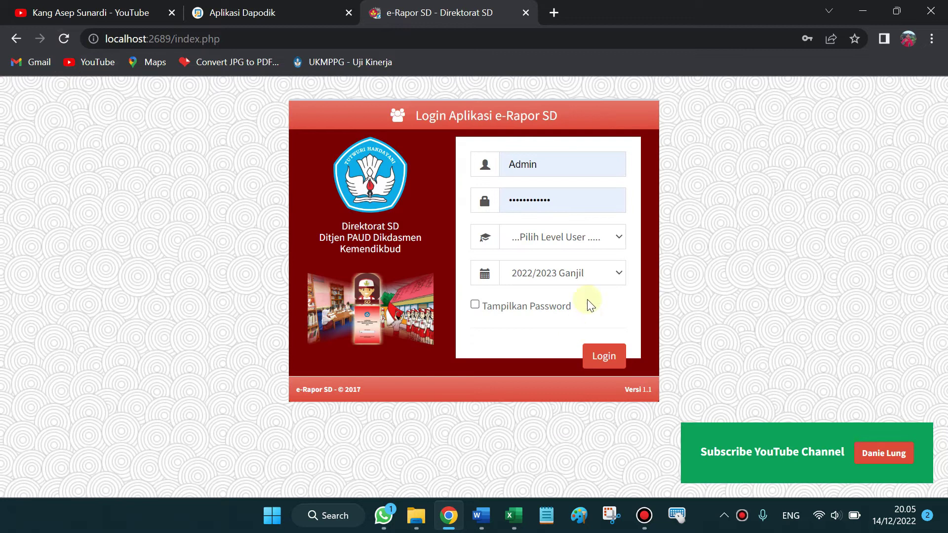
Set the user level to Admin and the semester to 2022/2023 Ganjil, and try to log in
left_click(587, 242)
left_click(591, 281)
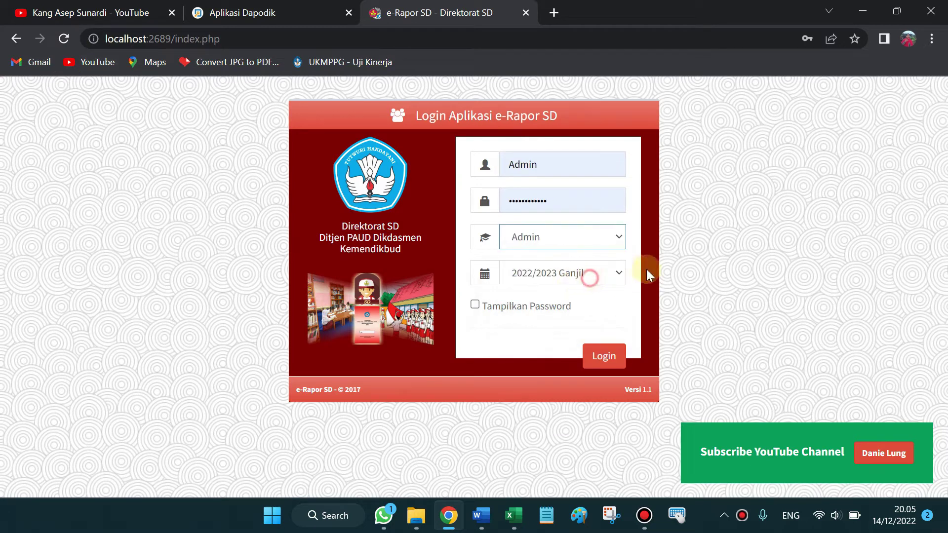
left_click(529, 278)
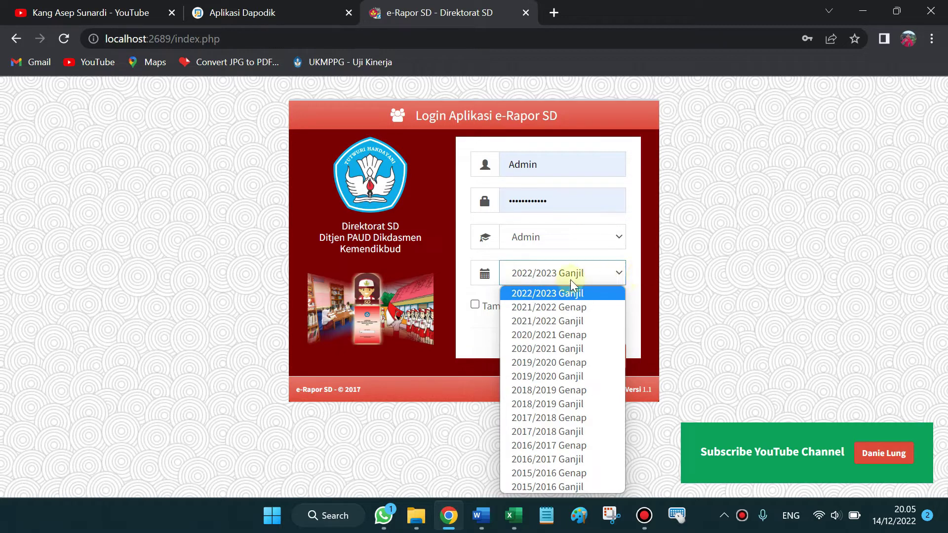
left_click(558, 294)
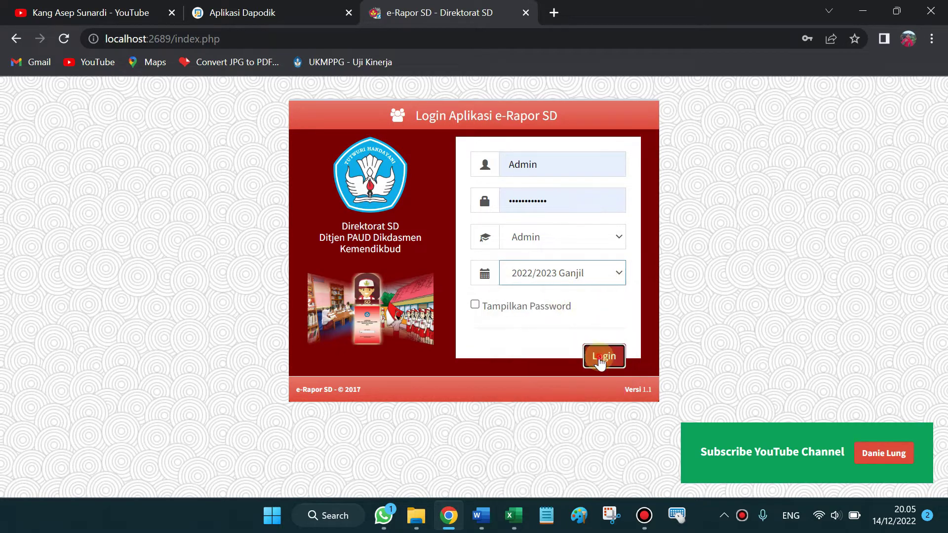
left_click(602, 357)
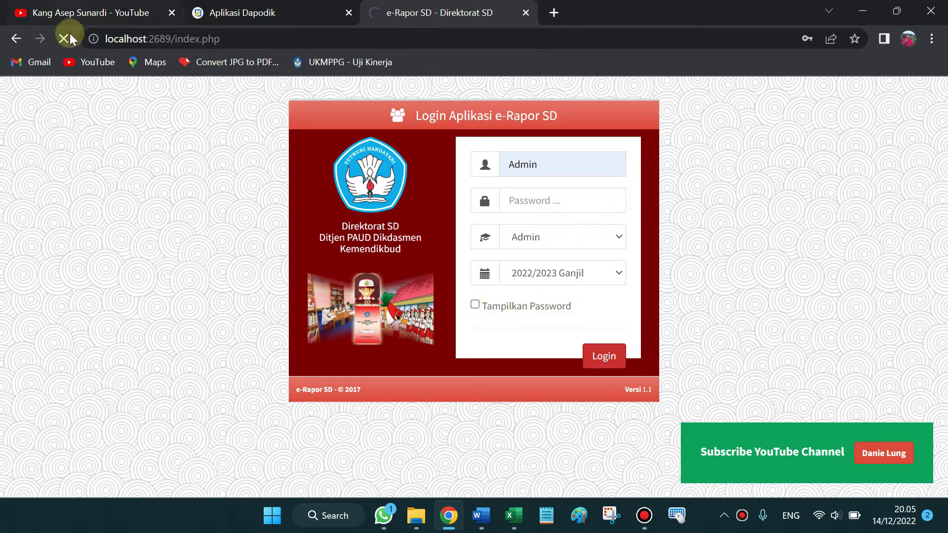
Fill in the username and password with the saved Admin credentials and log in to e-Rapor
left_click(588, 198)
left_click(583, 165)
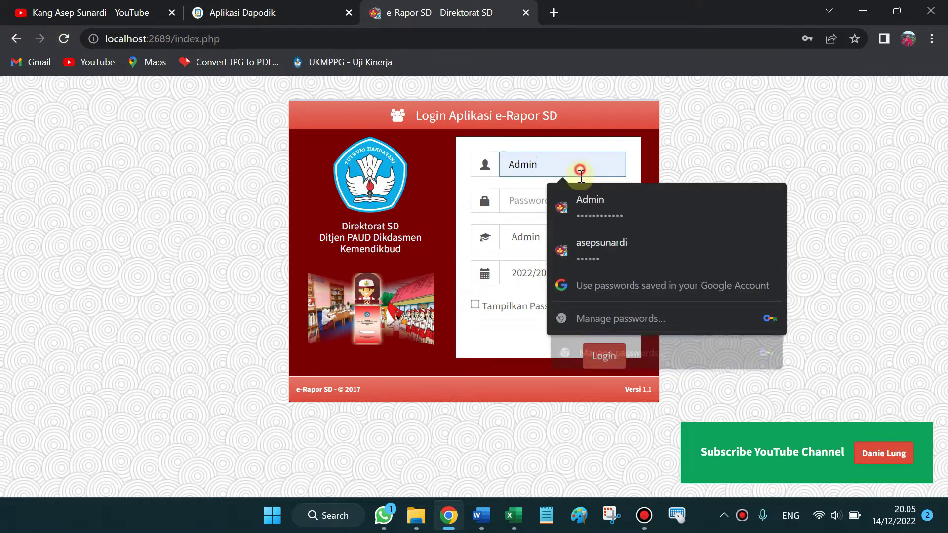
left_click(607, 207)
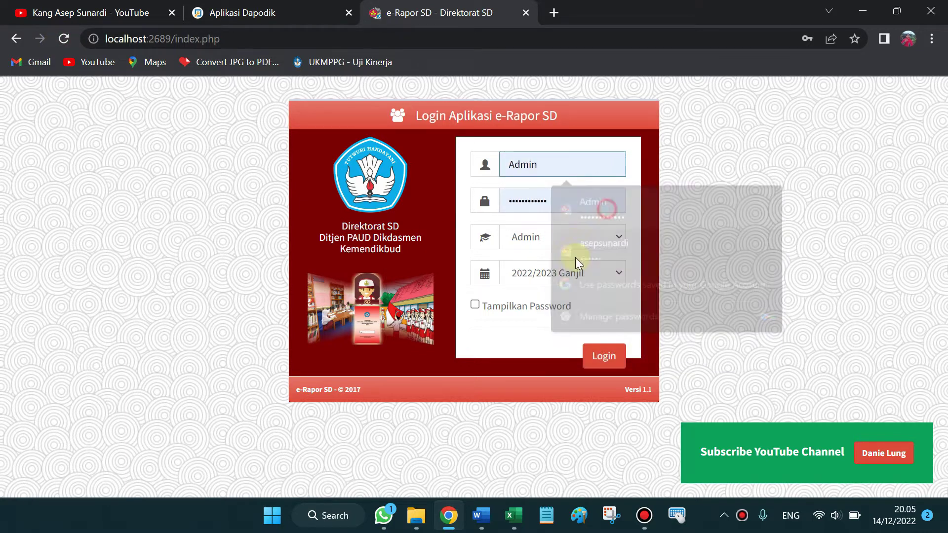
left_click(598, 355)
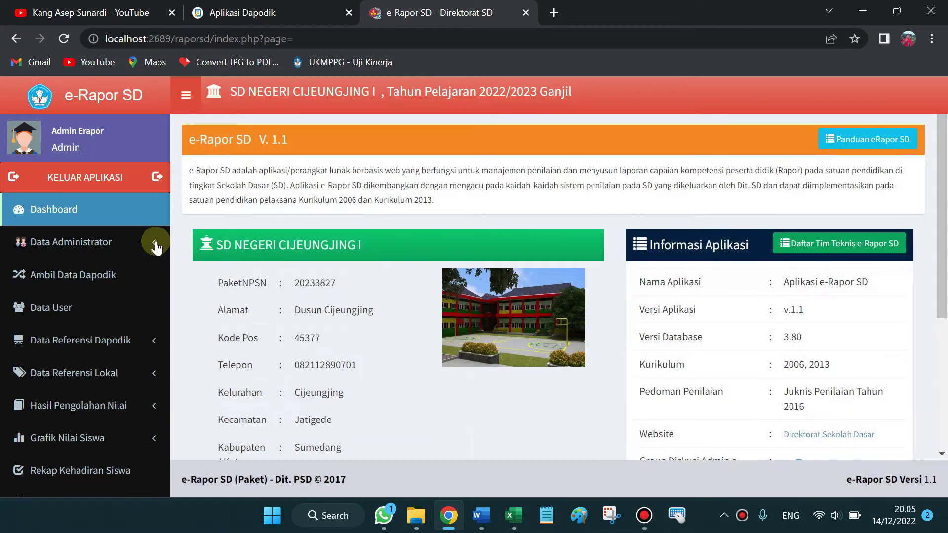
Reopen Ambil Data Dapodik and check the school year and the synchronisation status of every data group
left_click(109, 277)
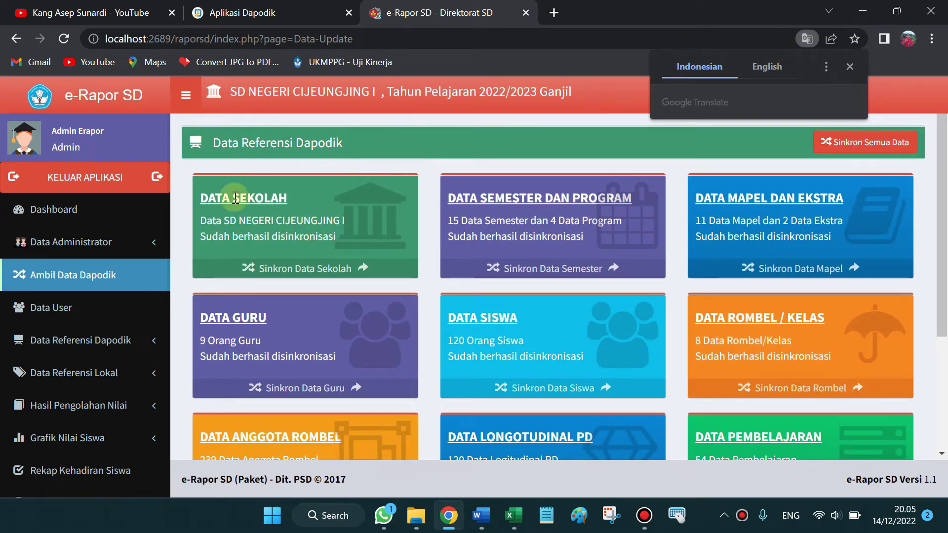
left_click_drag(481, 94, 578, 98)
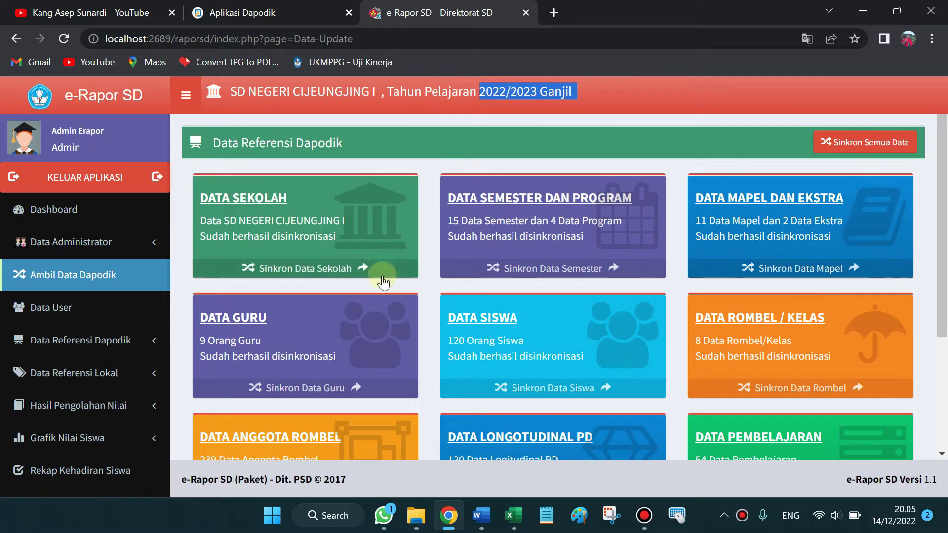
scroll(674, 277, "down", 3)
scroll(359, 241, "up", 3)
scroll(630, 322, "down", 3)
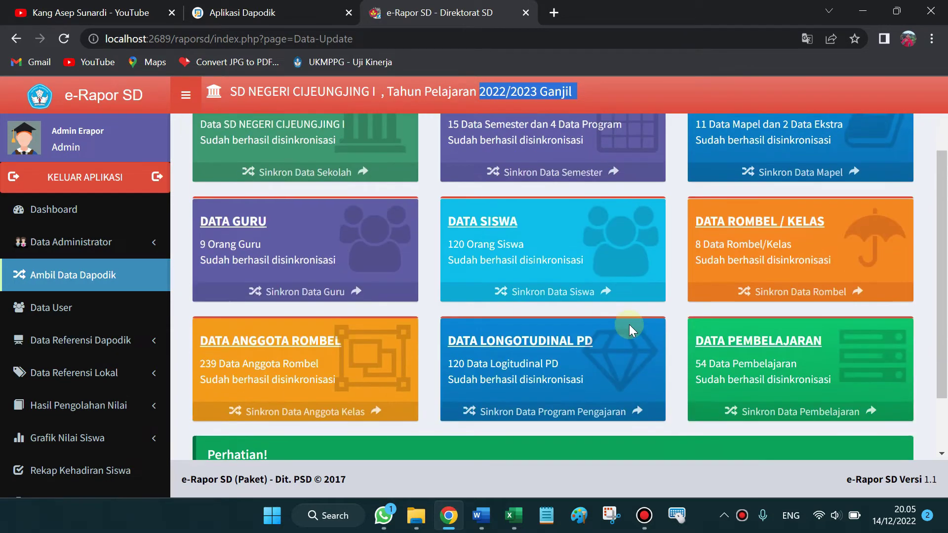
Examine the synchronisation status of all Dapodik data groups, including the subject and extracurricular counts under Data Mapel dan Ekstra
scroll(629, 324, "up", 3)
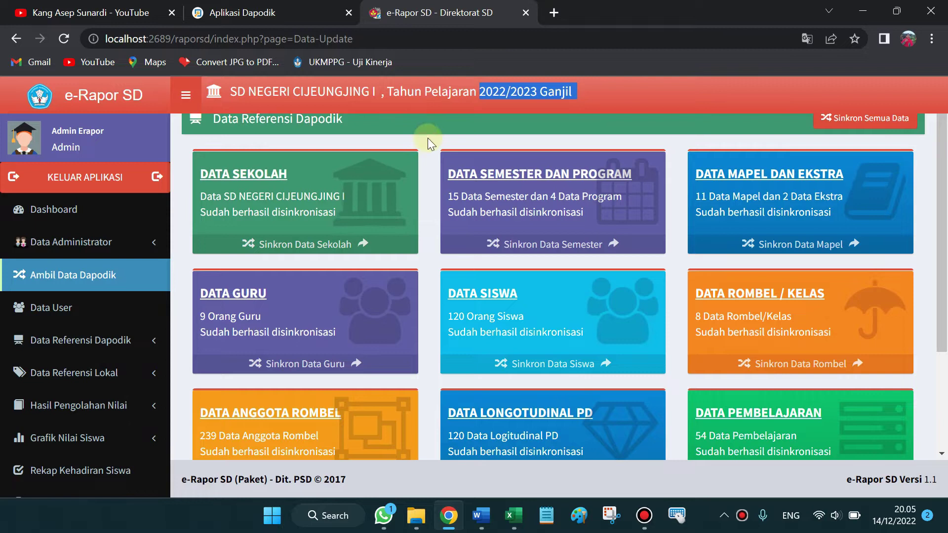
scroll(567, 203, "down", 1)
scroll(599, 211, "up", 1)
scroll(598, 215, "down", 1)
scroll(577, 213, "up", 1)
scroll(485, 198, "down", 1)
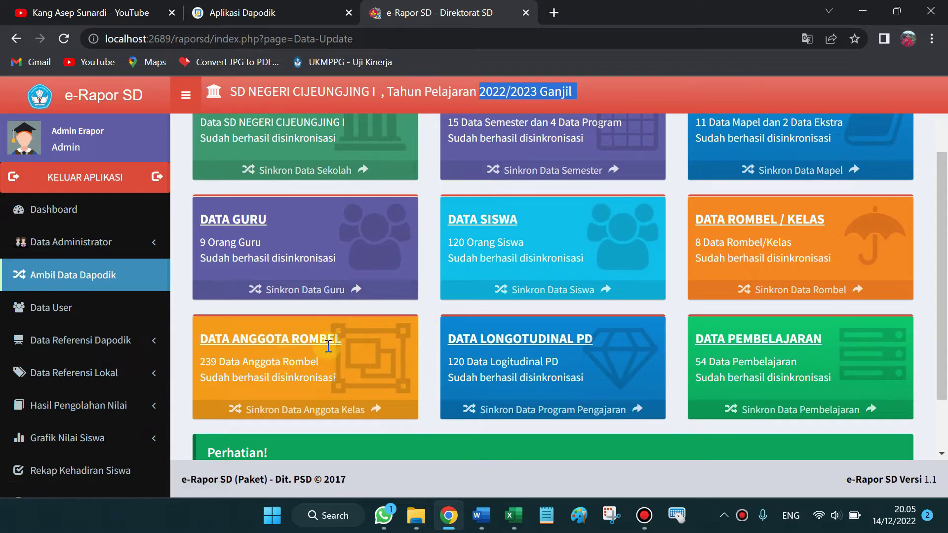
scroll(731, 301, "up", 1)
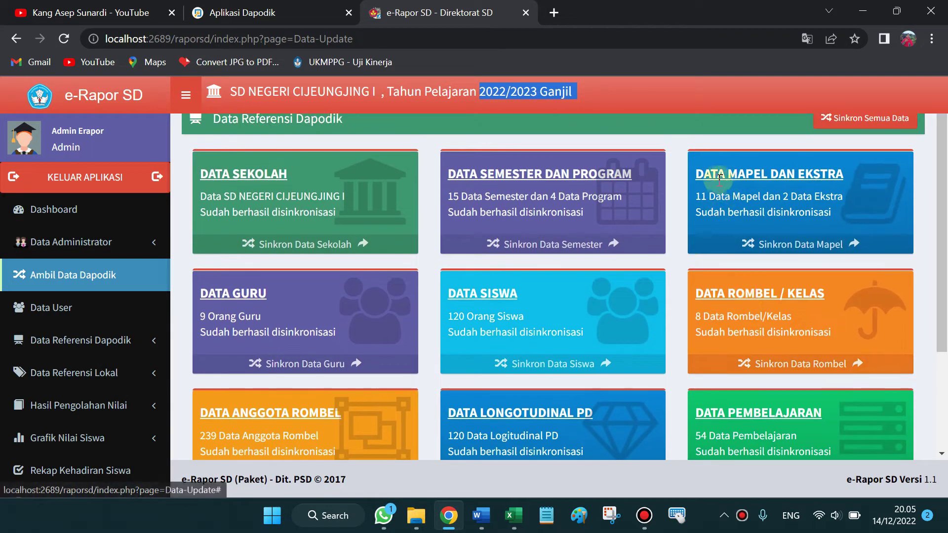
left_click(826, 176)
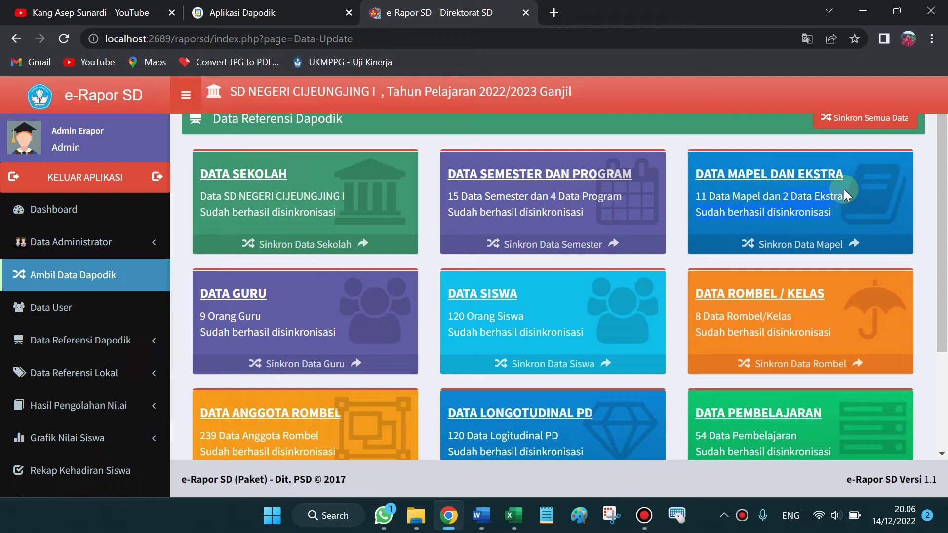
left_click_drag(843, 190, 783, 196)
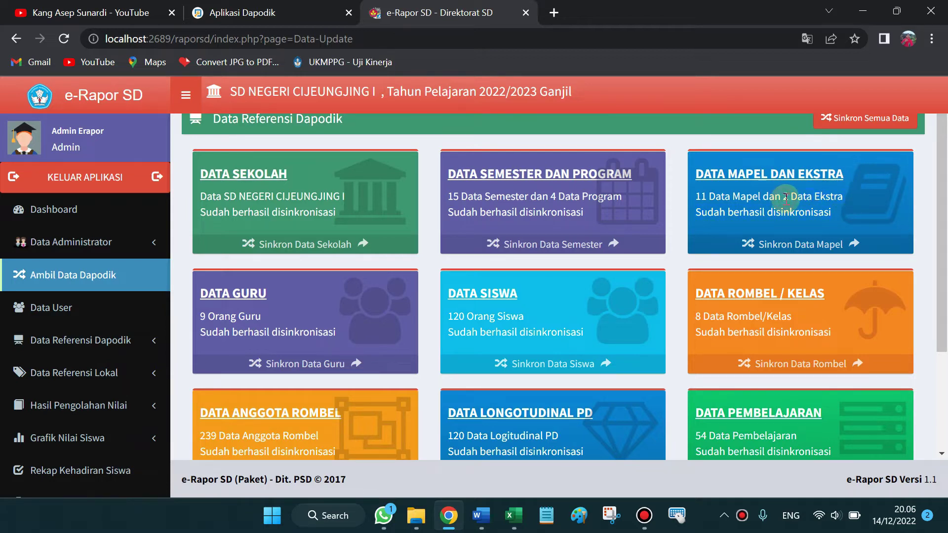
scroll(44, 281, "down", 3)
scroll(74, 279, "up", 3)
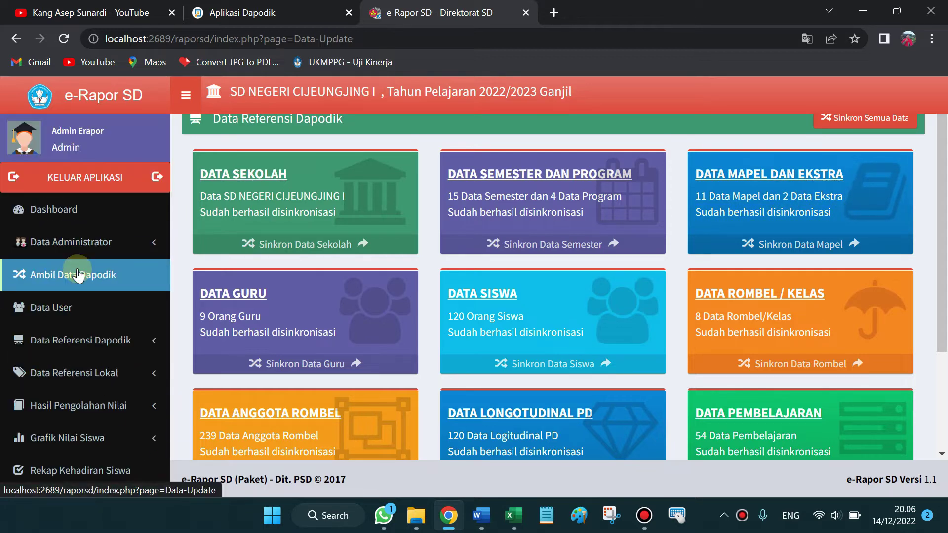
Expand Data Referensi Dapodik and open Data Ekstrakurikuler to check the extracurricular classes drawn from Dapodik
left_click(74, 341)
scroll(95, 409, "down", 5)
scroll(96, 410, "down", 1)
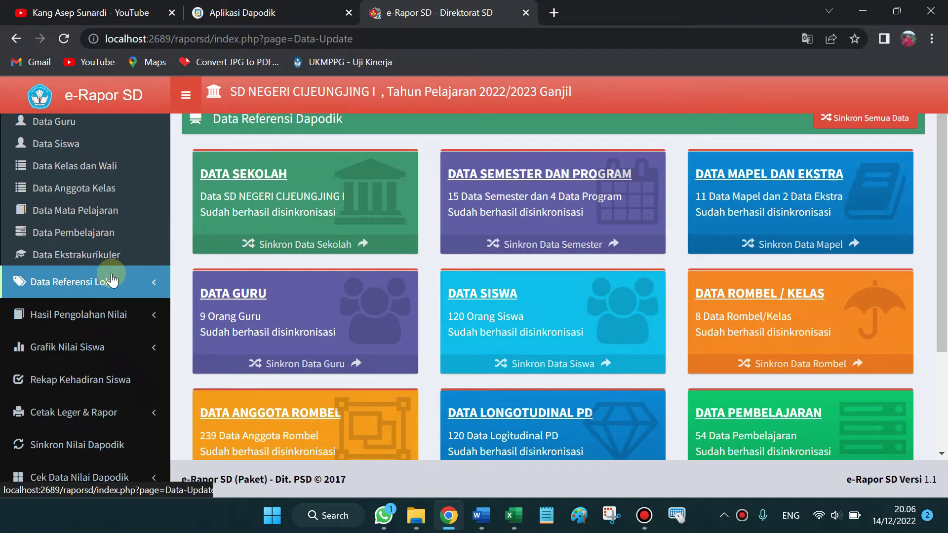
scroll(99, 247, "up", 3)
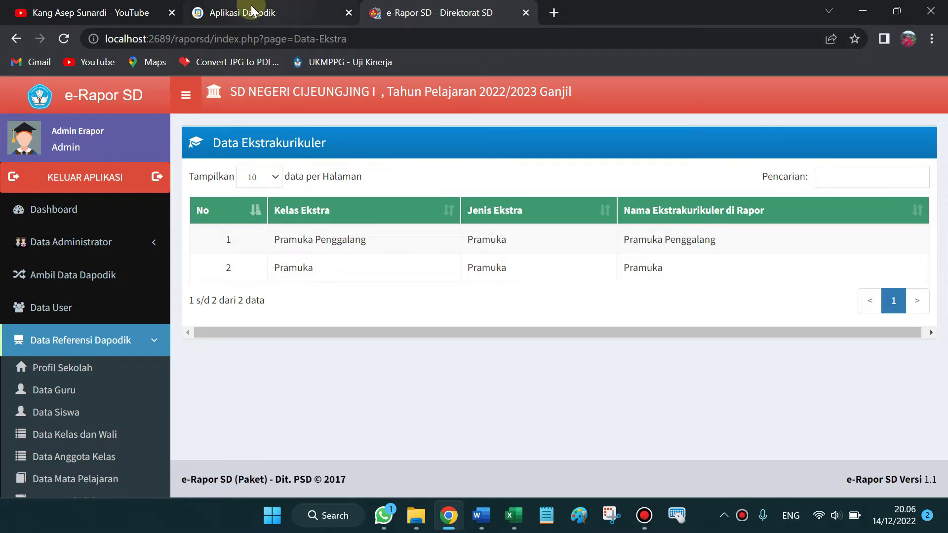
Switch to Aplikasi Dapodik, open the Sekolah page and reload it
left_click(269, 9)
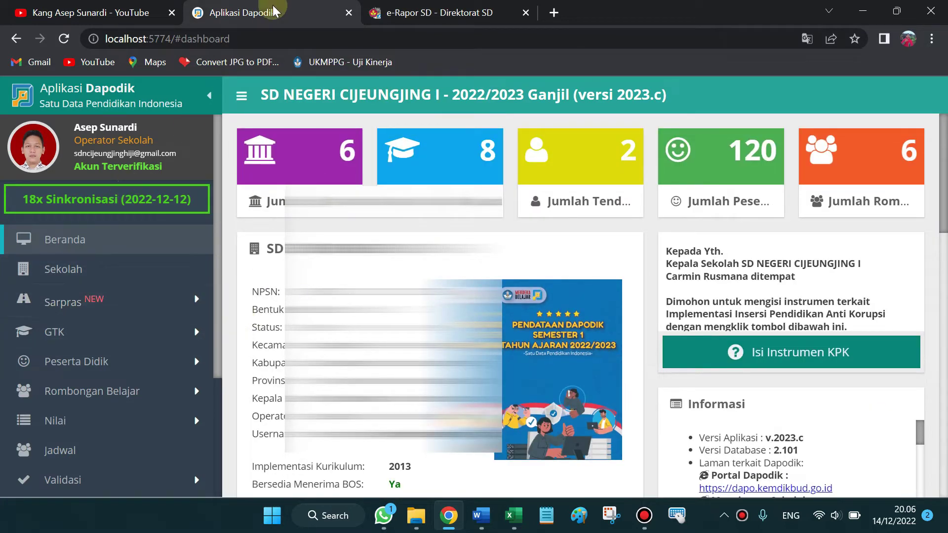
scroll(68, 322, "down", 1)
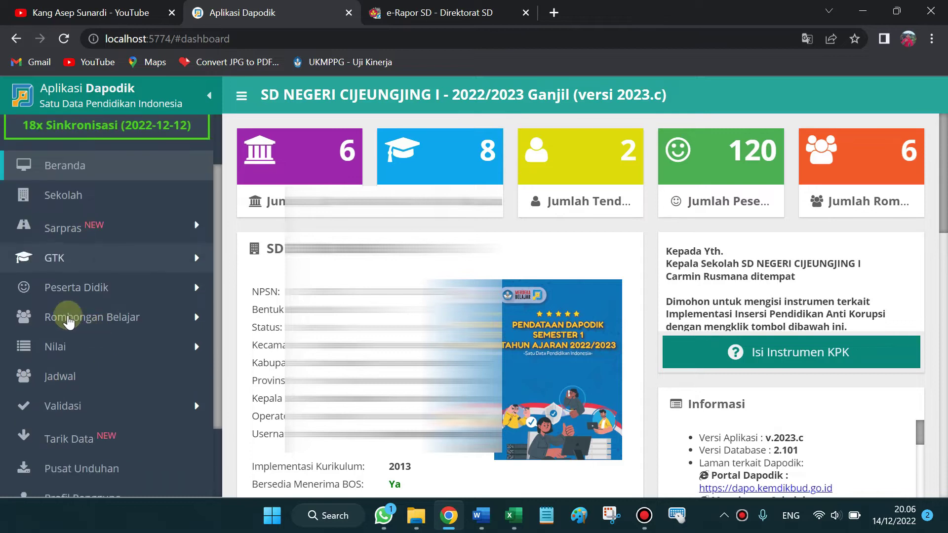
left_click(102, 206)
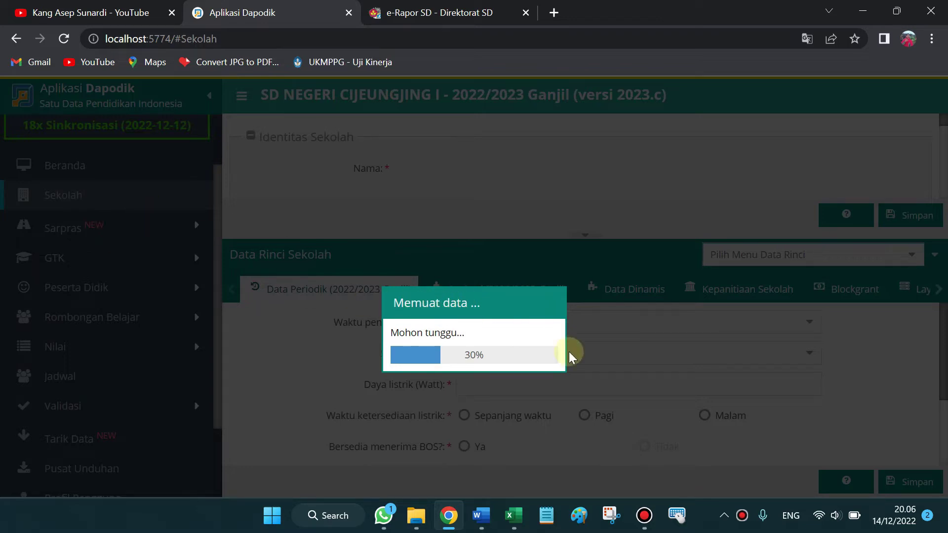
left_click(63, 40)
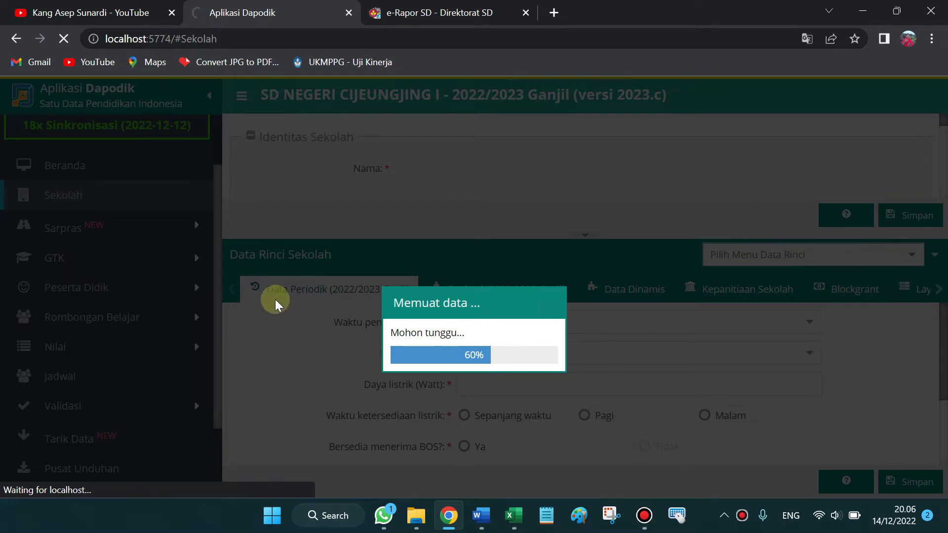
Open the Ekskul list under Rombongan Belajar in Dapodik
scroll(127, 194, "down", 1)
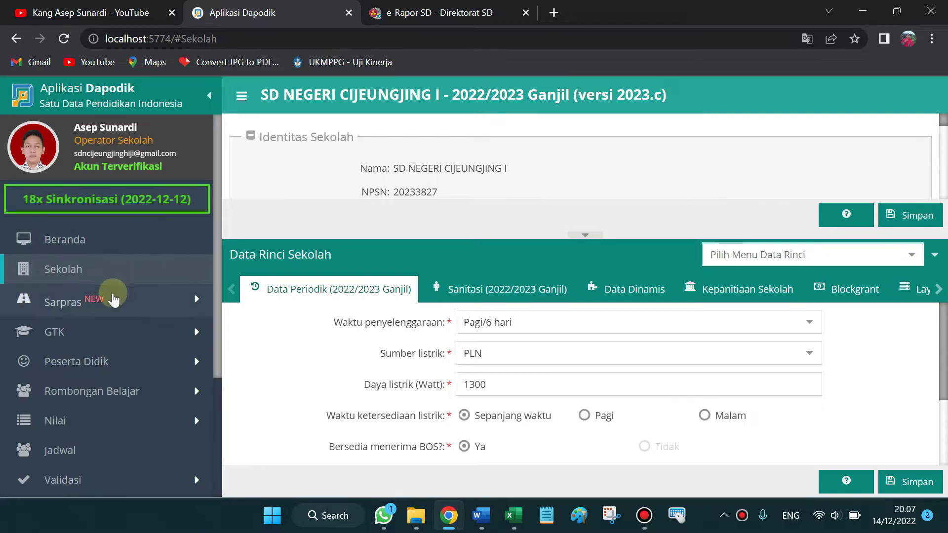
scroll(109, 301, "down", 1)
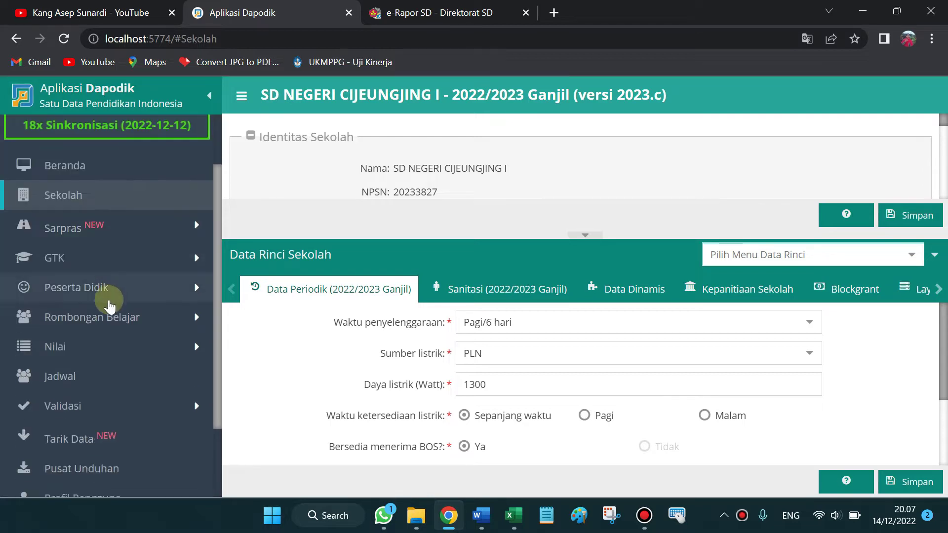
left_click(79, 321)
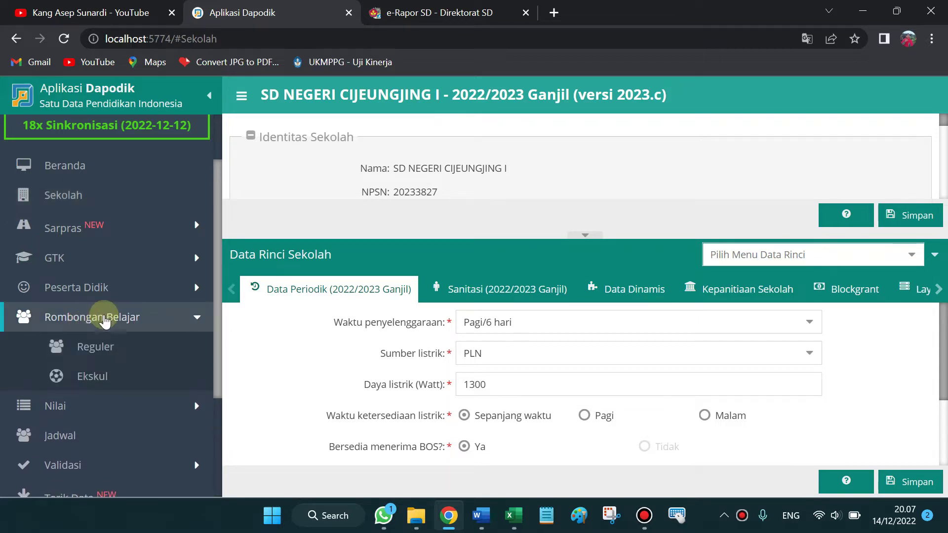
left_click(90, 383)
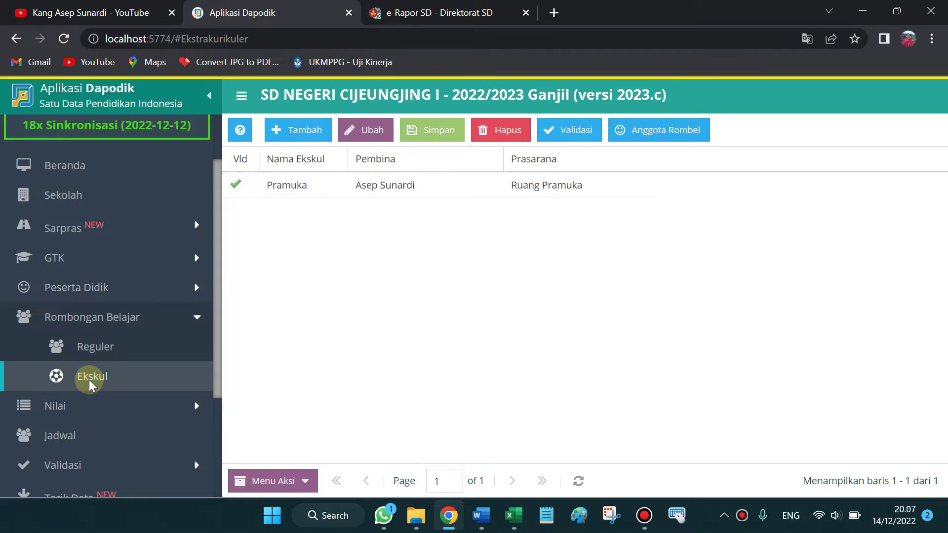
left_click(298, 133)
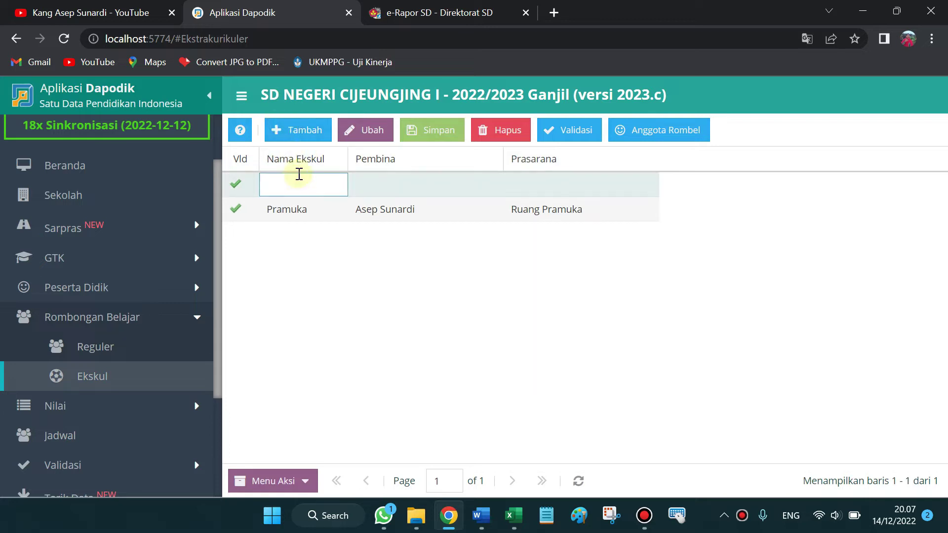
left_click(380, 186)
left_click(543, 190)
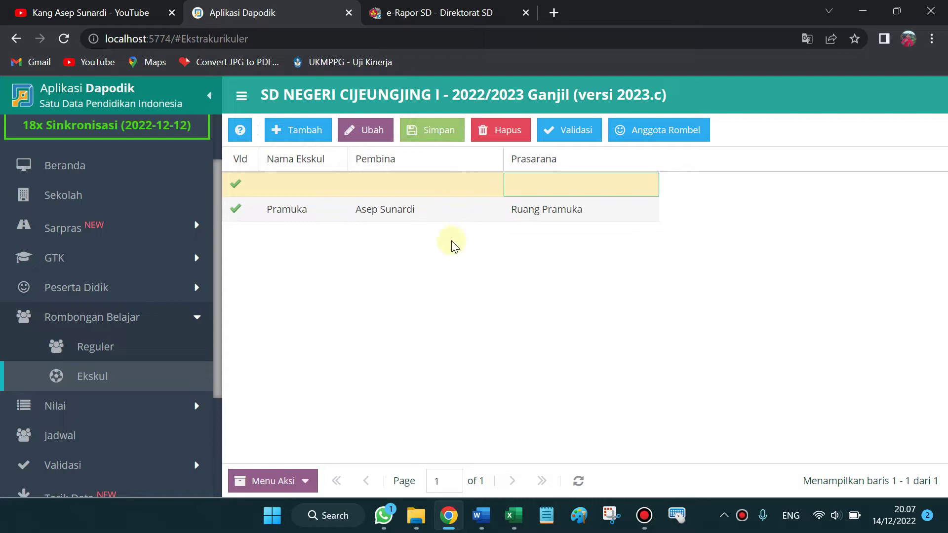
left_click(421, 216)
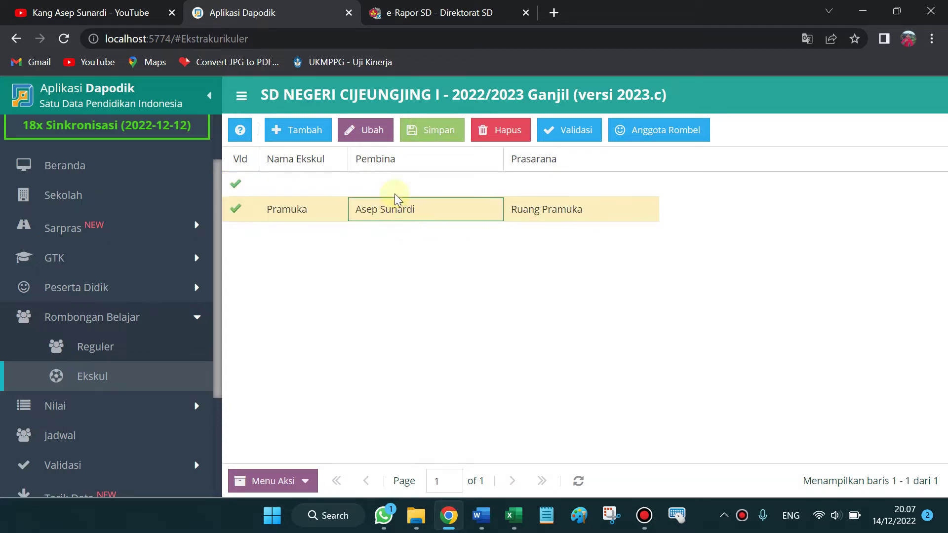
left_click(577, 481)
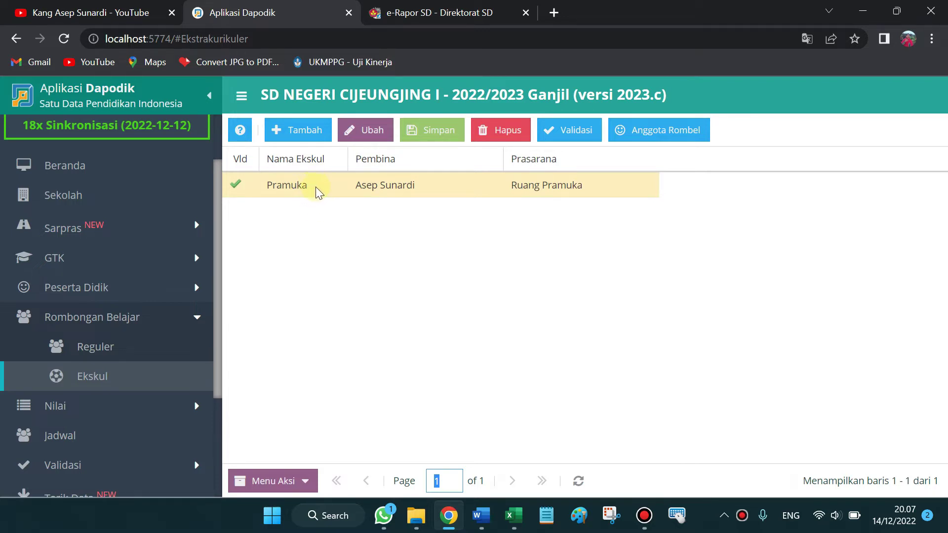
Review the name and supervisor of the Pramuka extracurricular entry
left_click(278, 212)
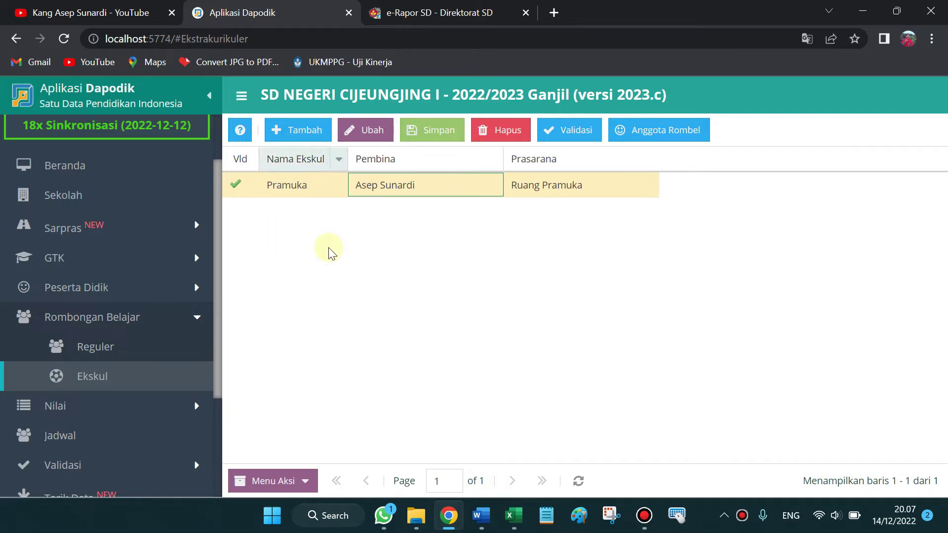
left_click(331, 190)
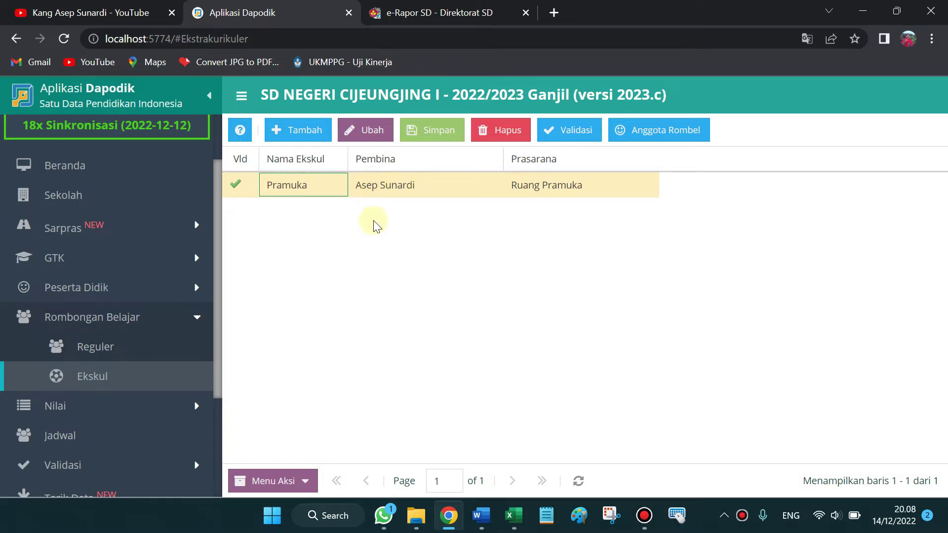
left_click(390, 184)
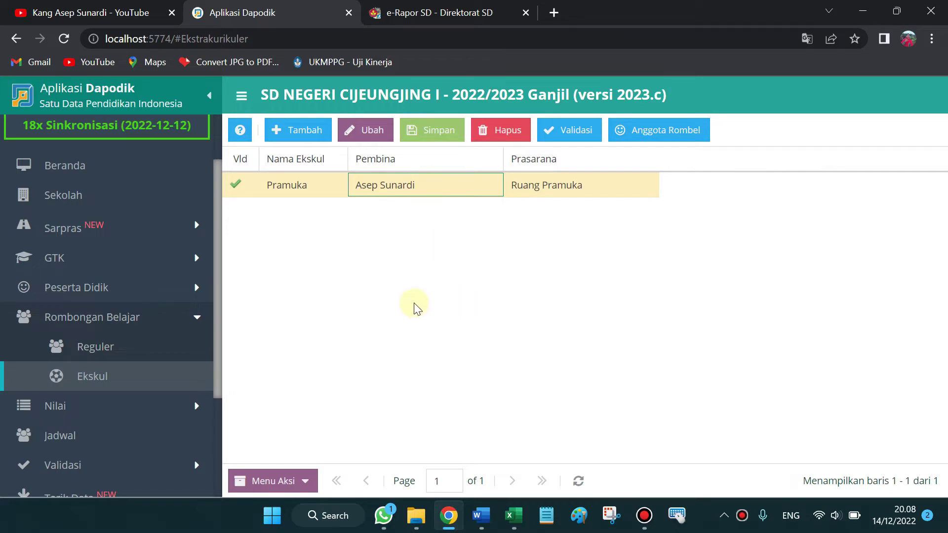
left_click(299, 196)
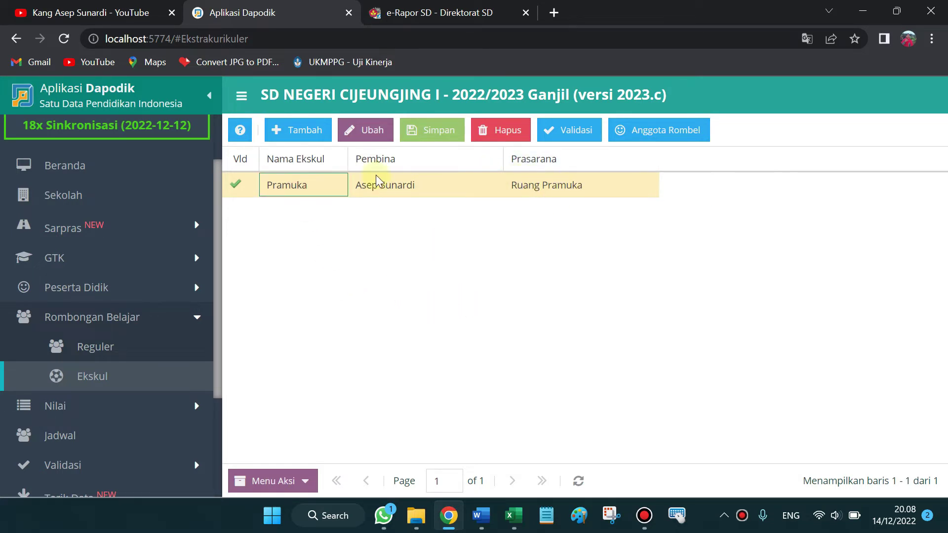
left_click(450, 195)
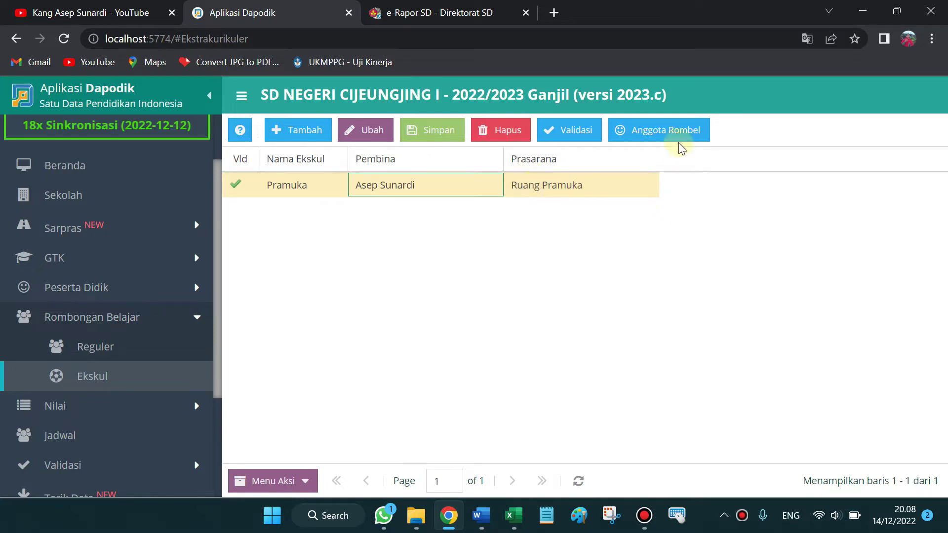
Open the member editor of the Pramuka group and add the remaining unassigned student as a member
left_click(667, 133)
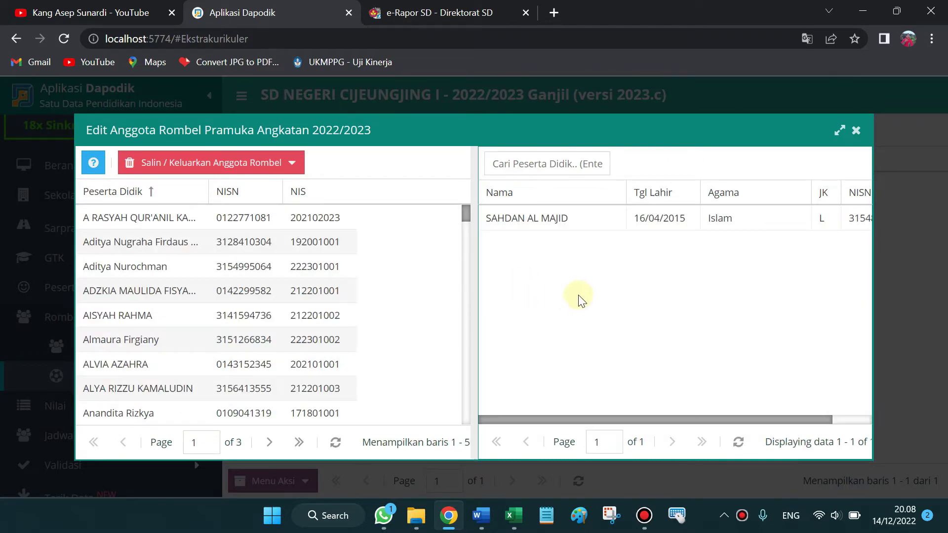
left_click(569, 219)
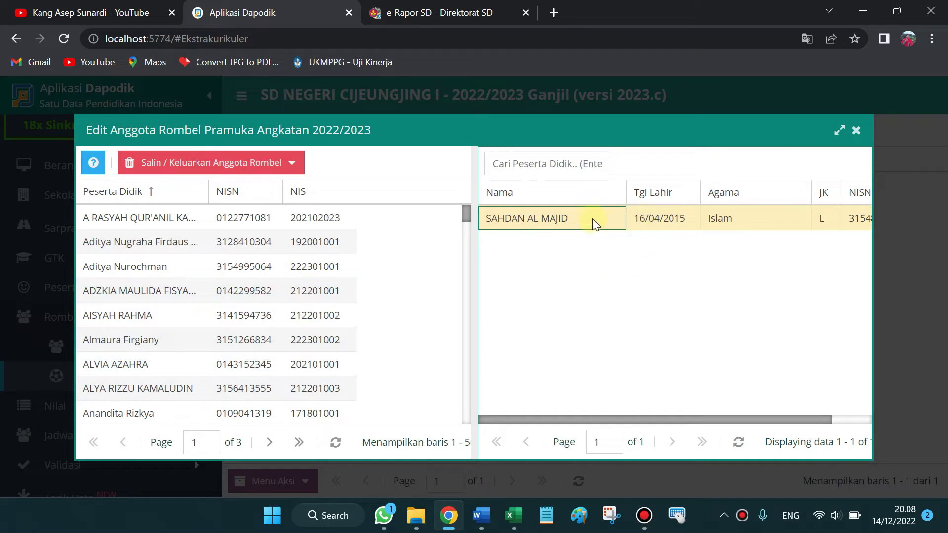
left_click_drag(610, 233, 250, 289)
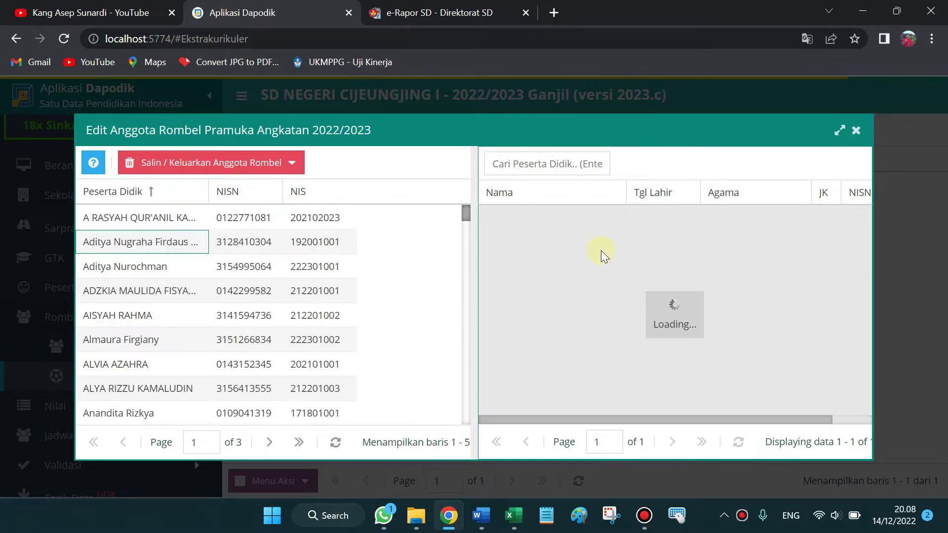
mouse_move(572, 419)
left_mouse_down()
mouse_move(588, 419)
mouse_move(573, 419)
left_mouse_up()
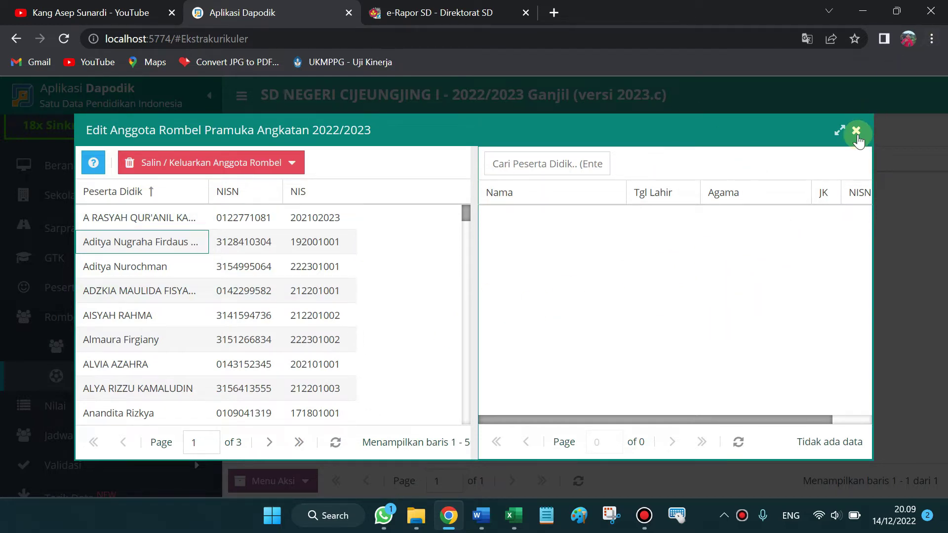
Look through the Pramuka group's member list and close the member editor
scroll(283, 299, "down", 3)
scroll(282, 299, "up", 3)
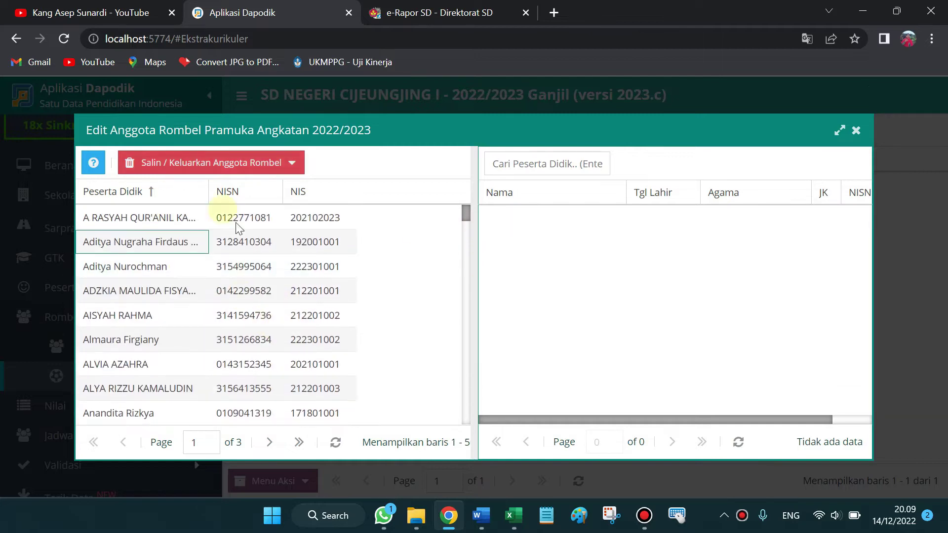
scroll(229, 281, "down", 5)
scroll(229, 280, "up", 5)
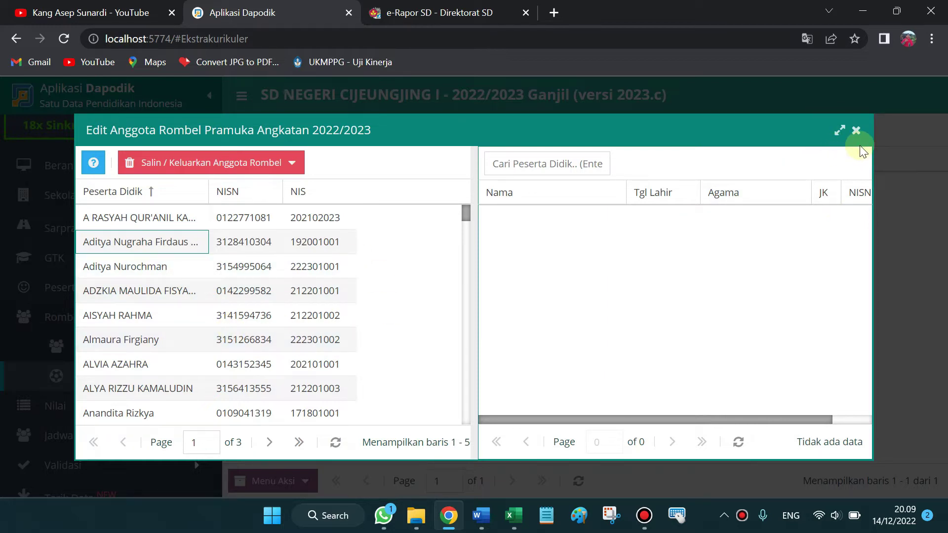
left_click(859, 132)
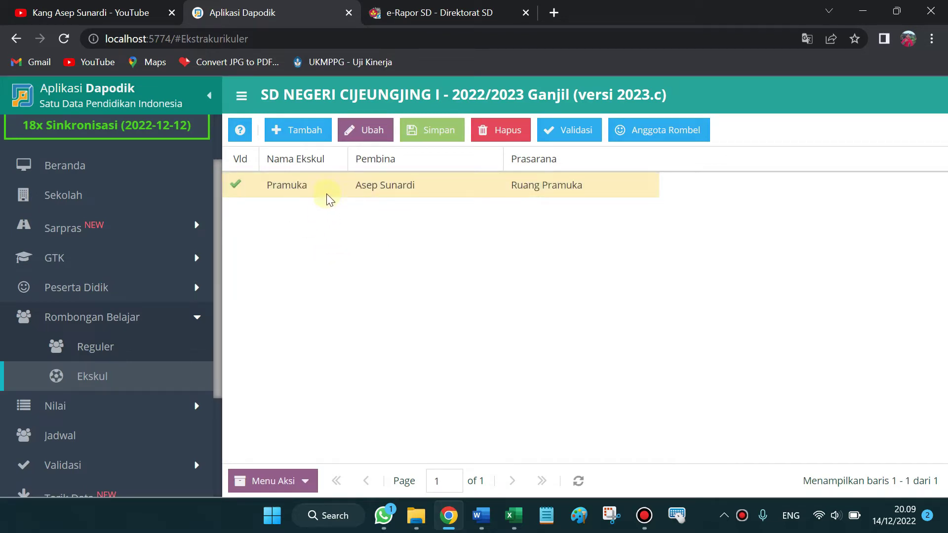
Return from the extracurricular list to the Sekolah page in Dapodik
left_click(287, 218)
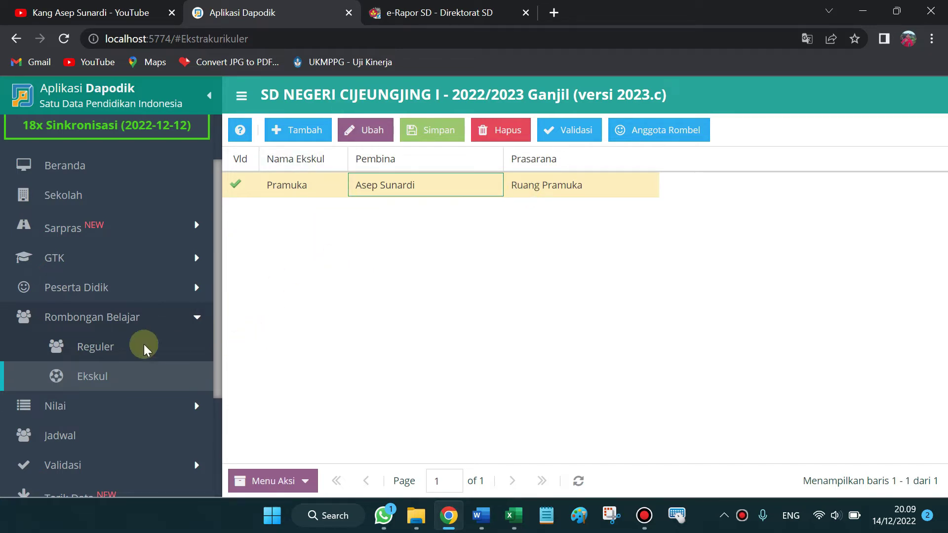
scroll(97, 330, "up", 2)
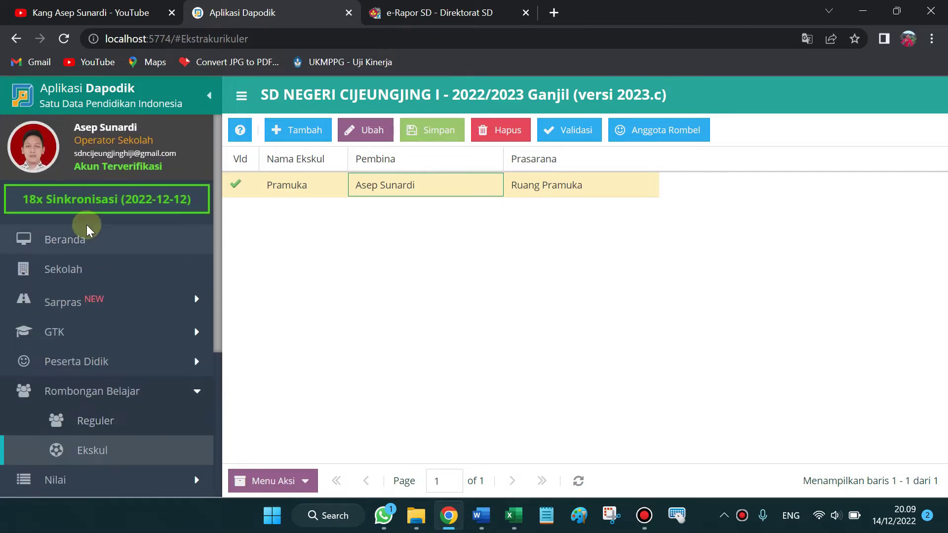
left_click(86, 271)
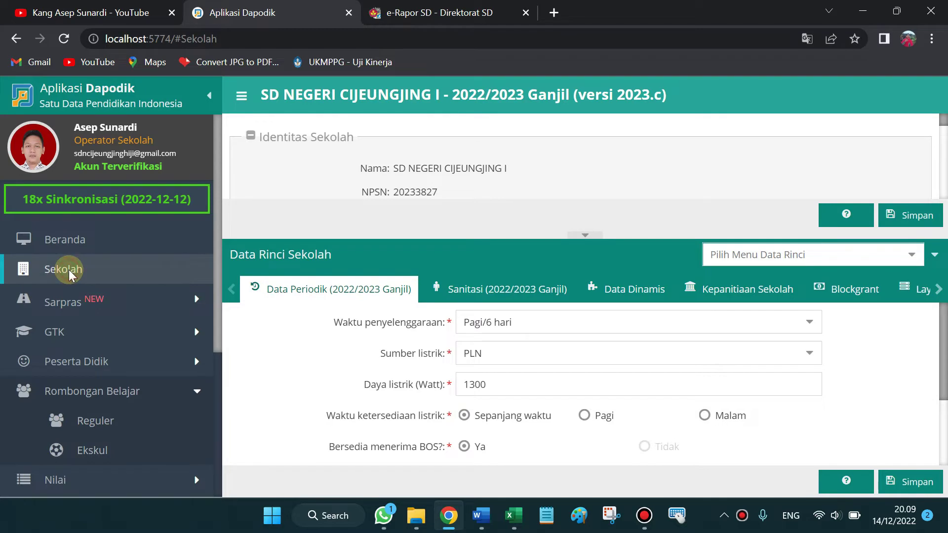
Open the school's Ekstrakurikuler details in Data Rinci Sekolah and review all columns of the Pramuka entry
left_click(905, 252)
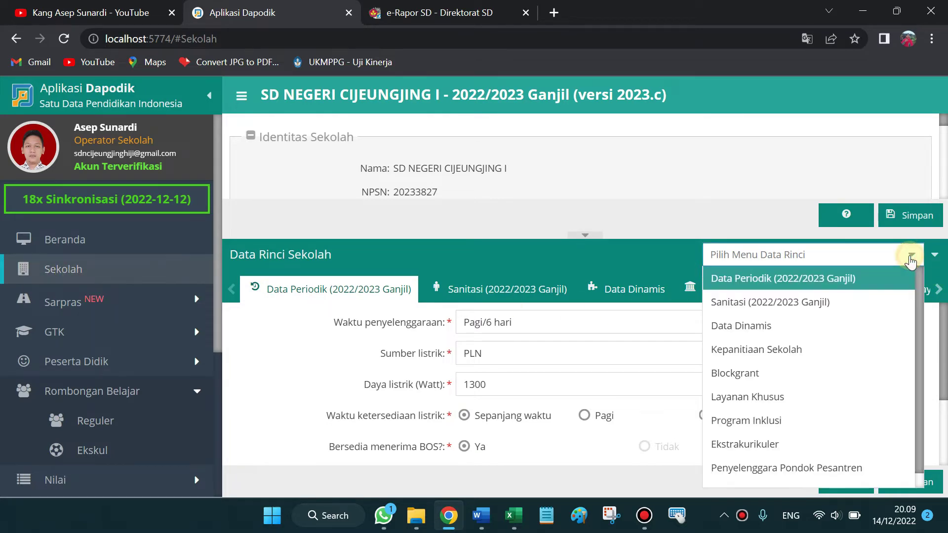
scroll(837, 345, "down", 1)
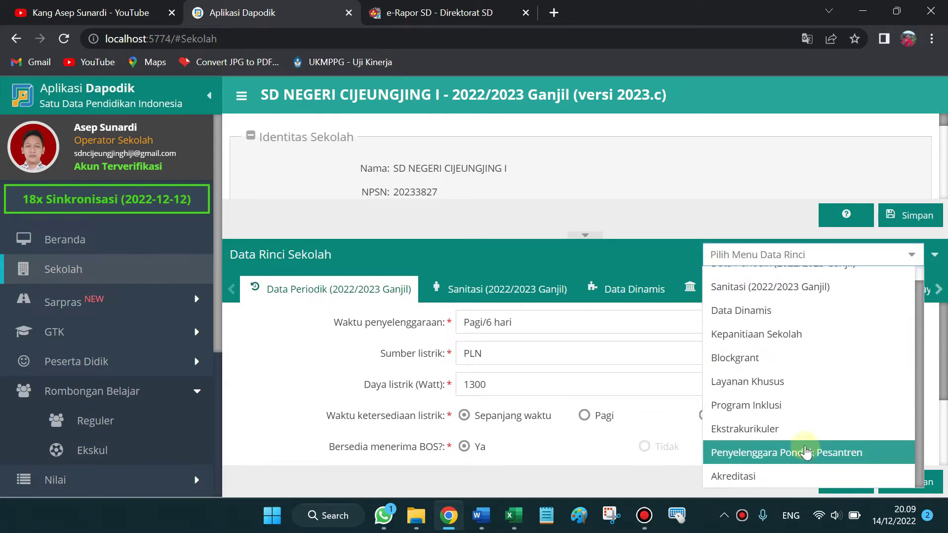
left_click(766, 429)
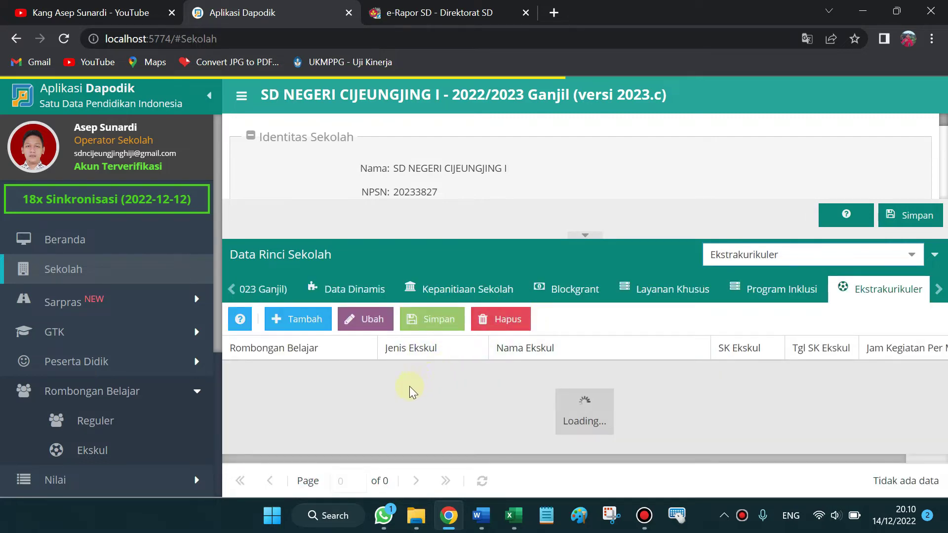
left_click(285, 379)
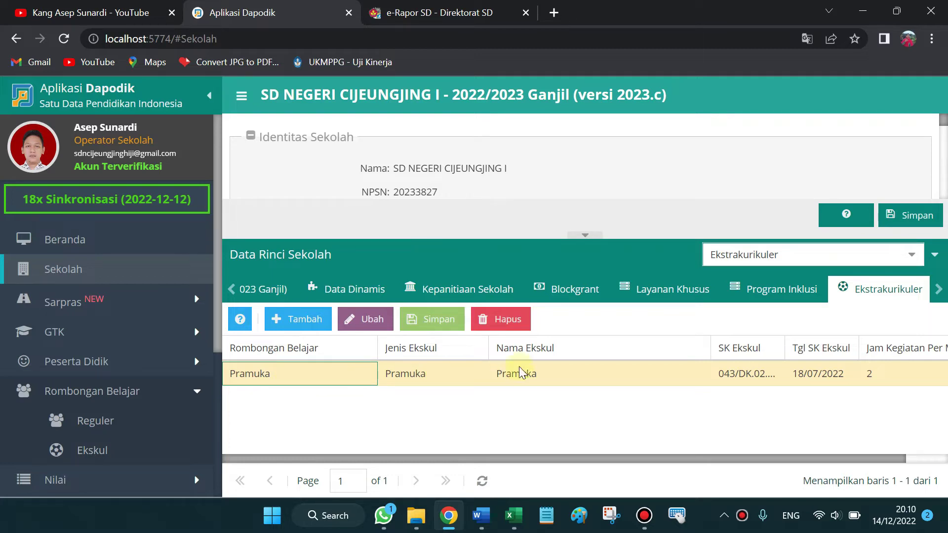
left_click_drag(607, 458, 641, 438)
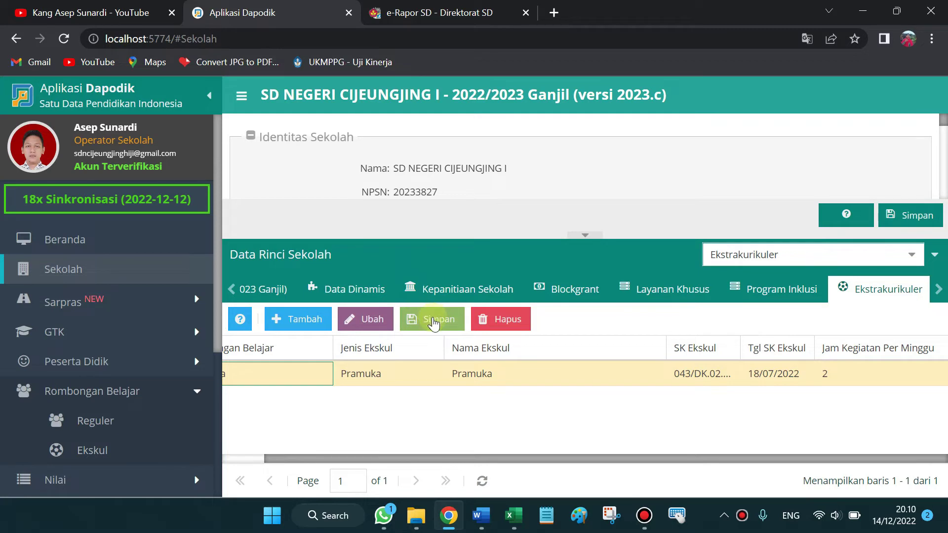
left_click_drag(494, 458, 370, 434)
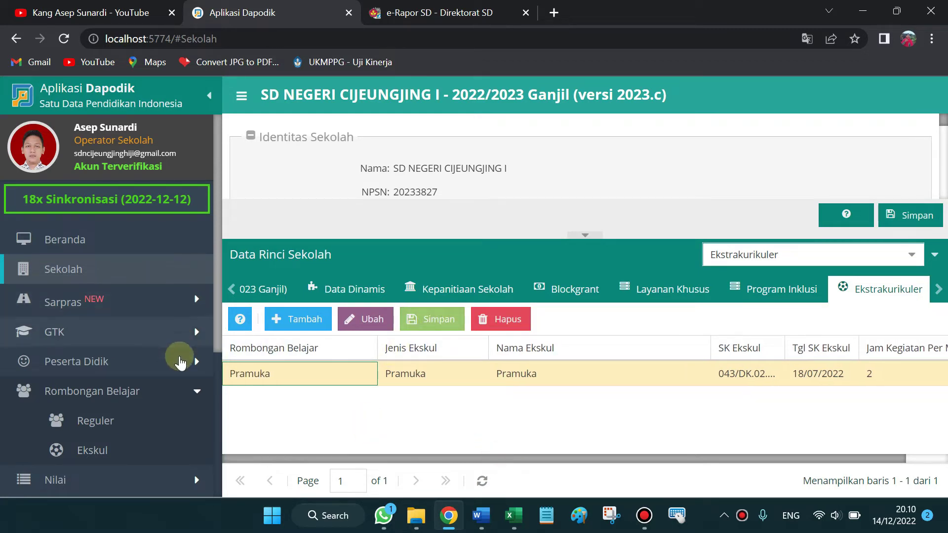
left_click(194, 389)
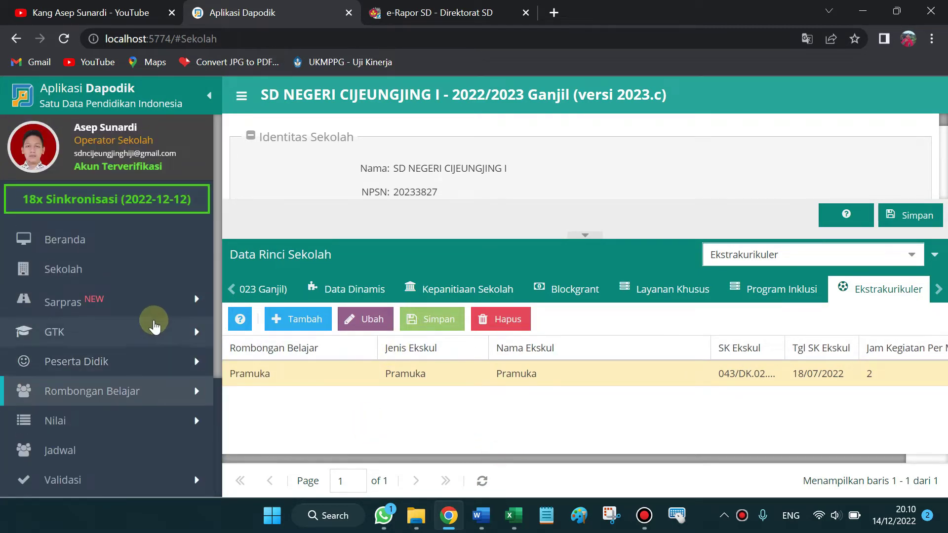
scroll(119, 335, "down", 1)
scroll(131, 340, "up", 1)
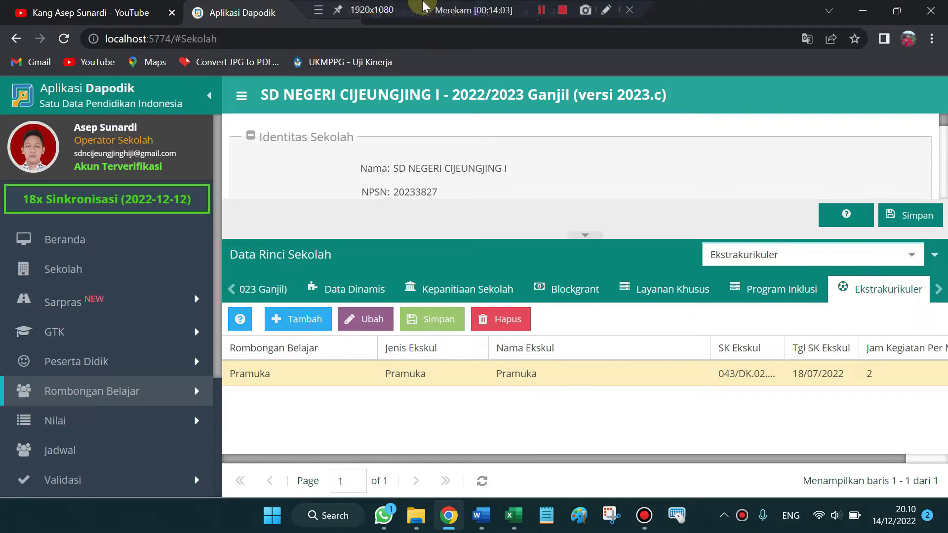
Switch to e-Rapor SD and examine the synchronisation status of each data category on the Ambil Data Dapodik page
left_click(402, 11)
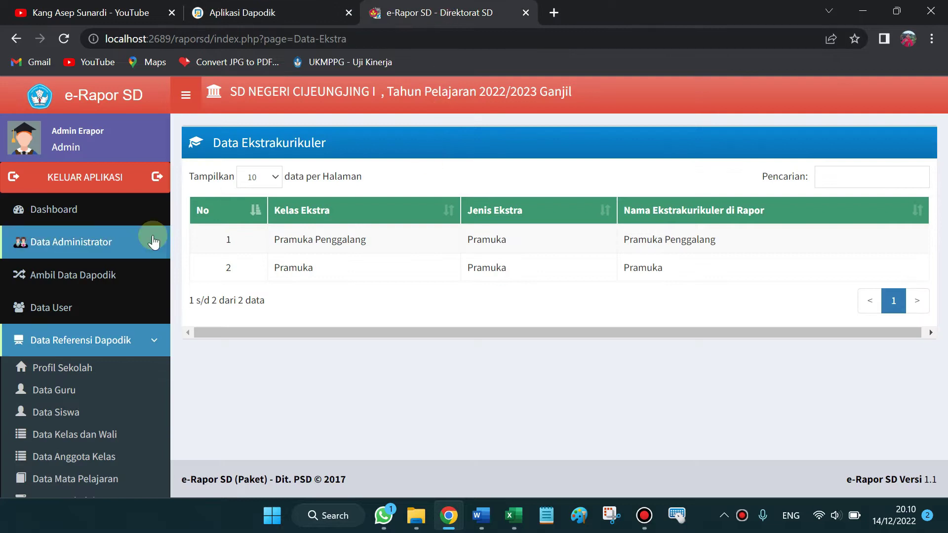
left_click(102, 281)
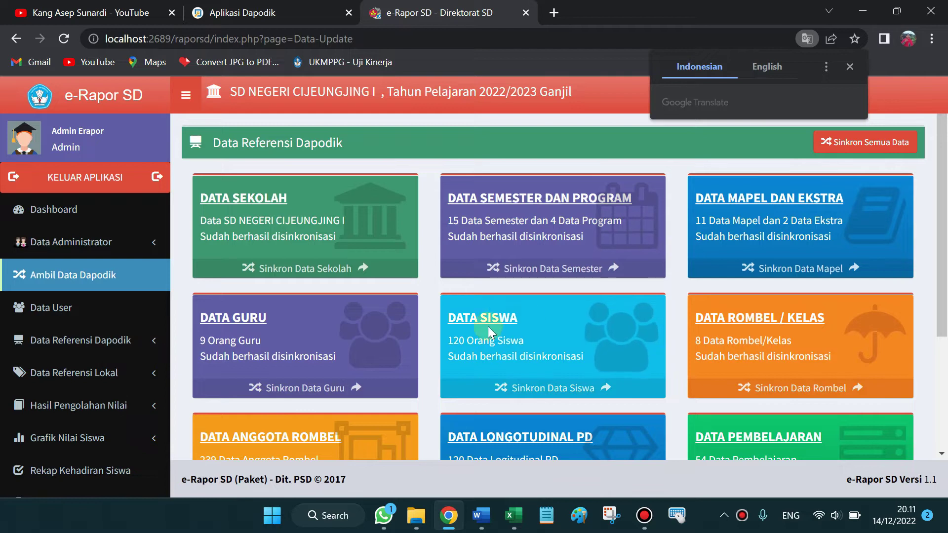
scroll(489, 333, "down", 3)
scroll(642, 316, "up", 2)
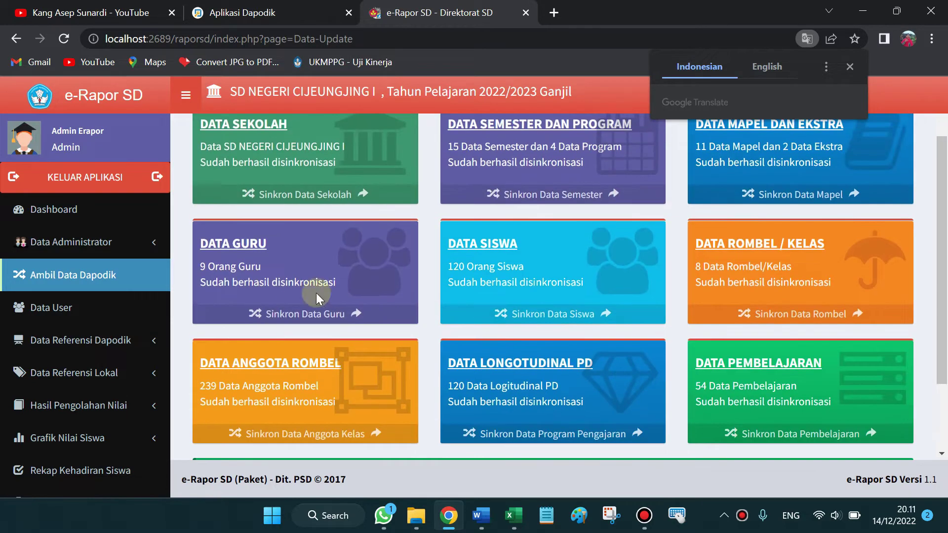
scroll(366, 292, "up", 2)
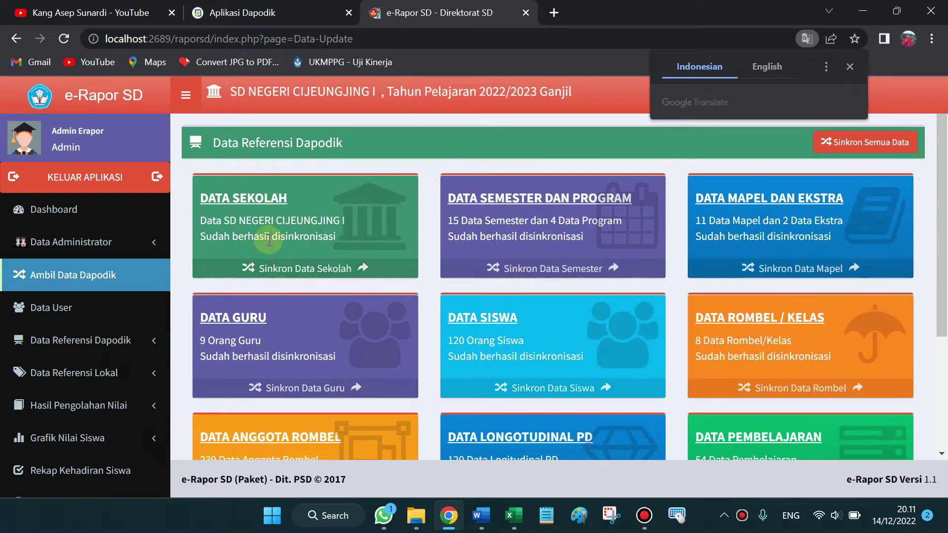
scroll(301, 348, "down", 2)
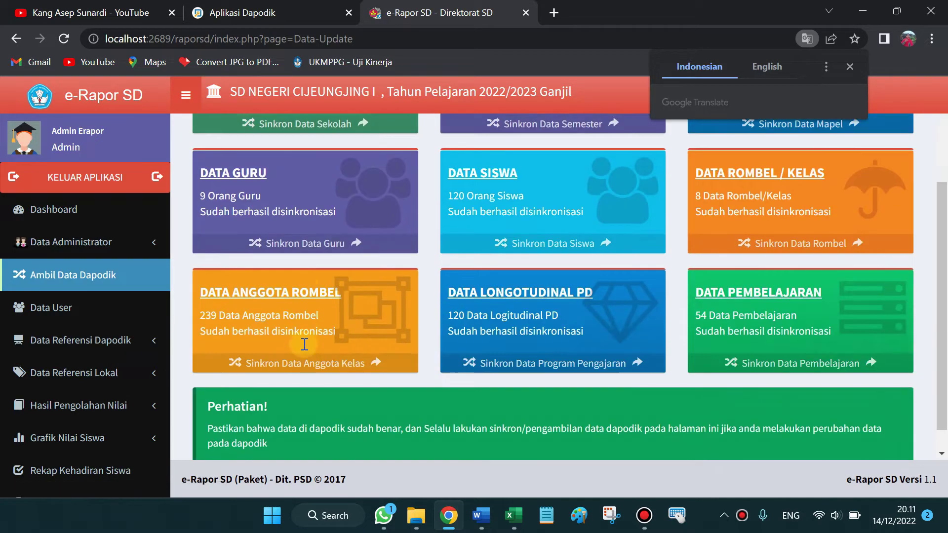
scroll(783, 366, "up", 2)
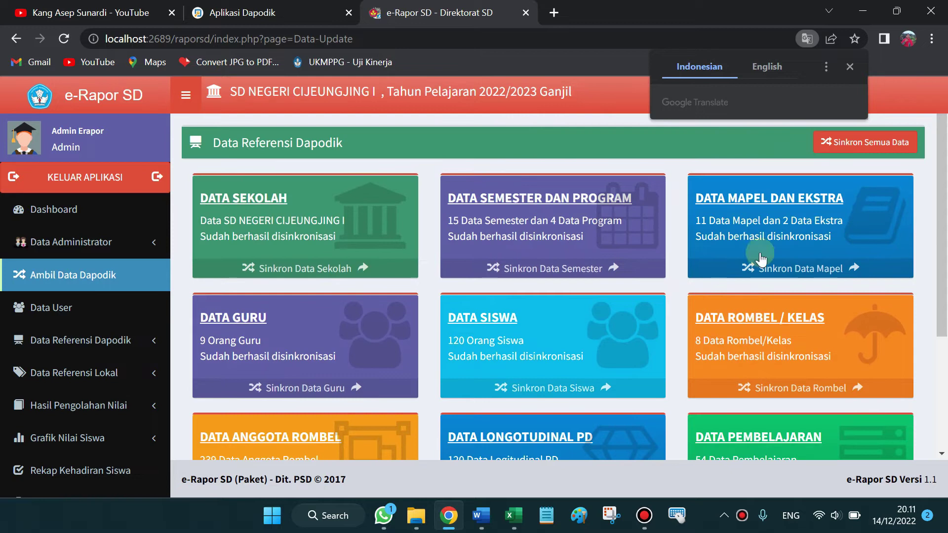
scroll(444, 310, "down", 1)
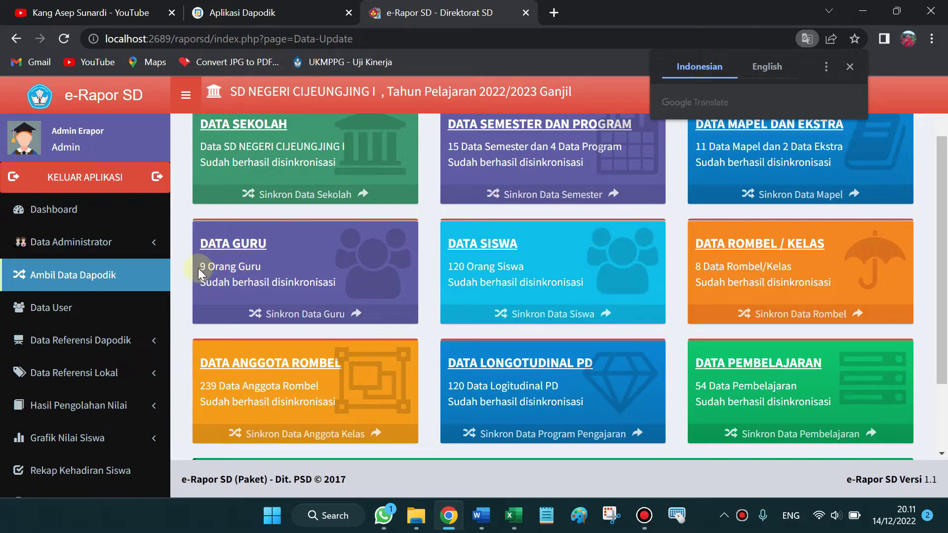
Check the number of teachers under Data Guru and the number of students under Data Siswa
left_click_drag(199, 266, 255, 266)
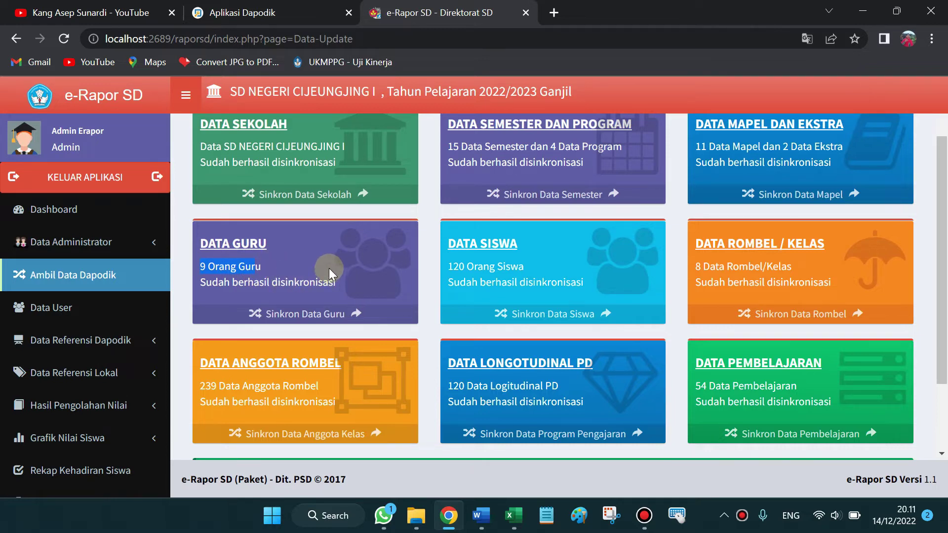
left_click_drag(447, 241, 527, 264)
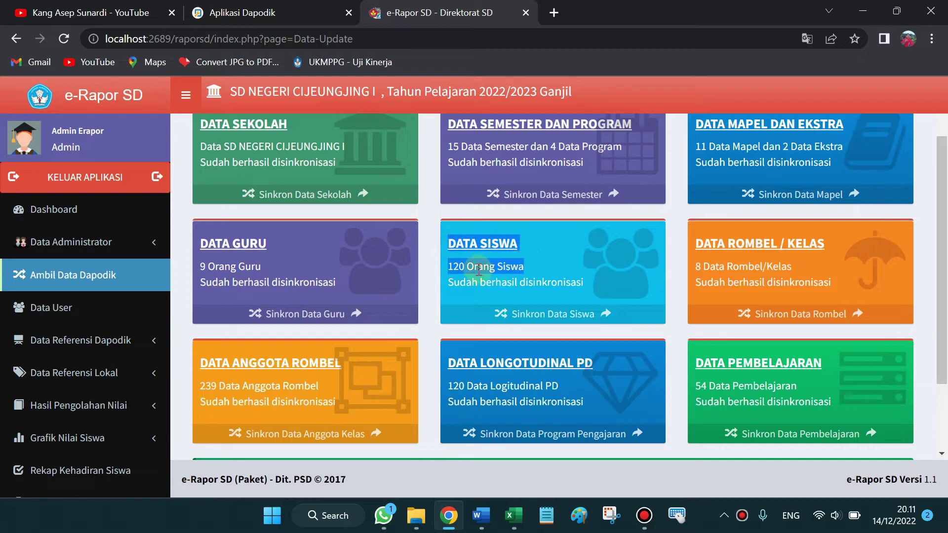
left_click(454, 268)
left_click_drag(452, 268, 518, 270)
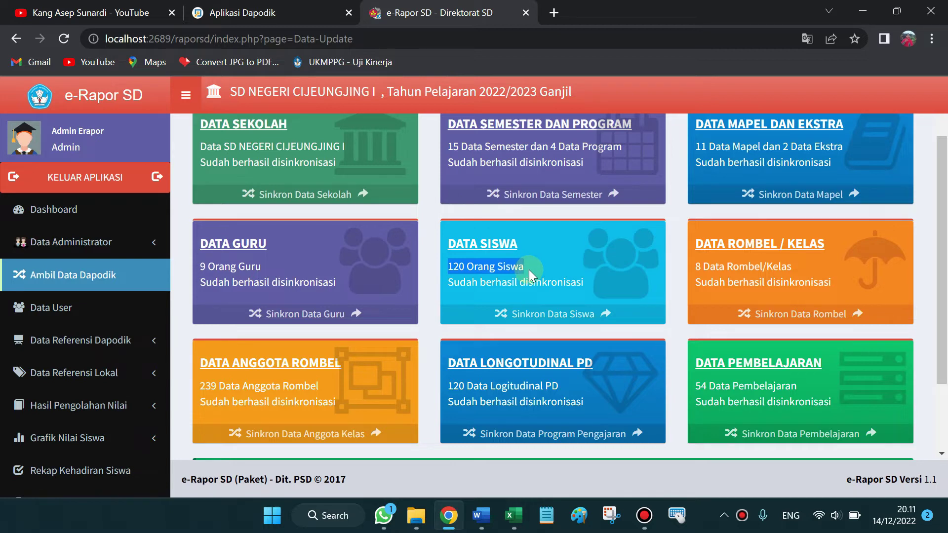
left_click(451, 271)
double_click(451, 267)
scroll(547, 278, "up", 2)
scroll(549, 284, "down", 1)
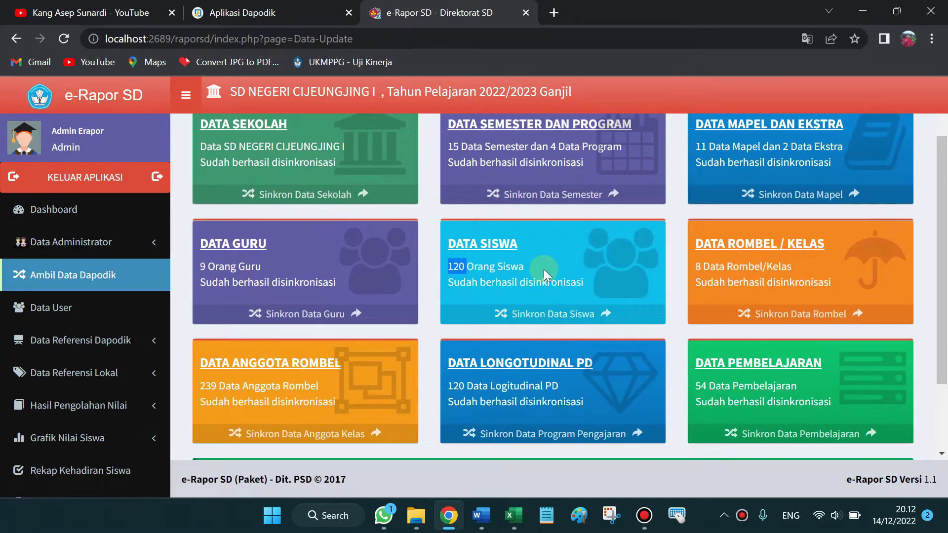
Look at the latest E-Rapor tutorial videos on the YouTube channel and return to e-Rapor SD
left_click(38, 6)
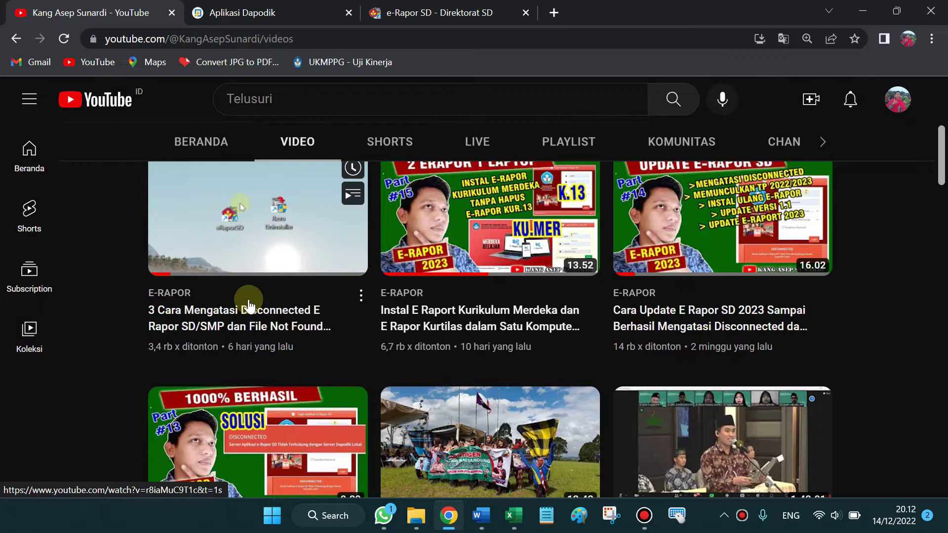
scroll(212, 355, "up", 1)
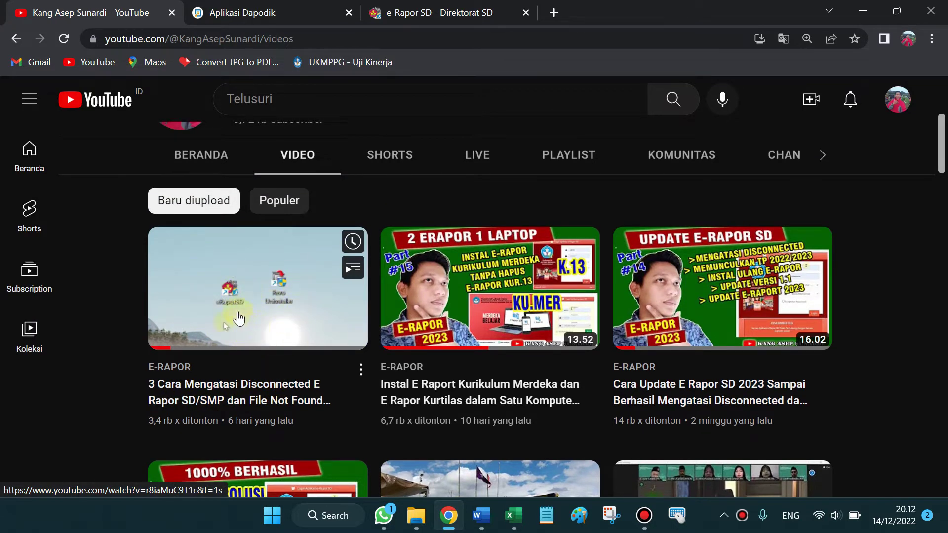
left_click(435, 12)
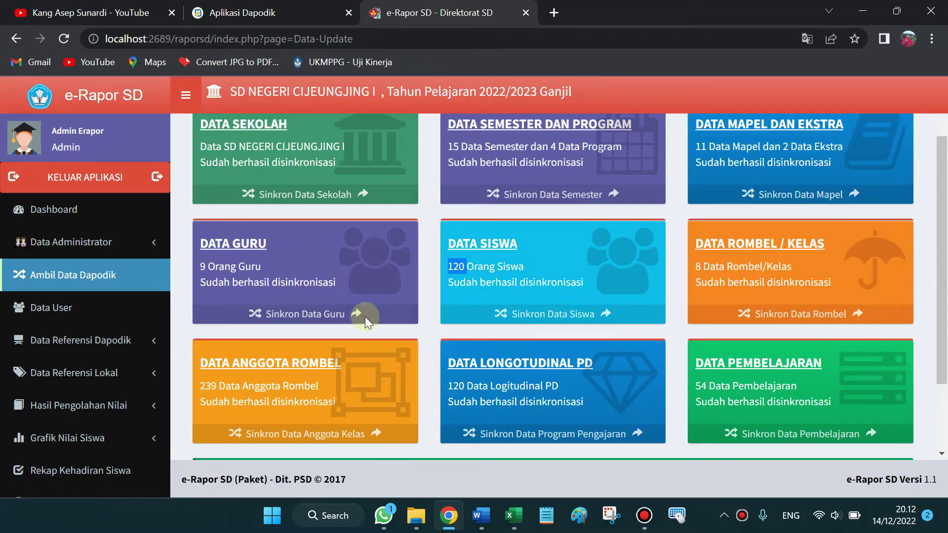
Look over all Data Referensi Dapodik categories again, from Data Sekolah to Data Pembelajaran, and the Perhatian note
scroll(336, 314, "down", 2)
scroll(375, 324, "up", 3)
scroll(444, 338, "down", 3)
scroll(523, 343, "up", 2)
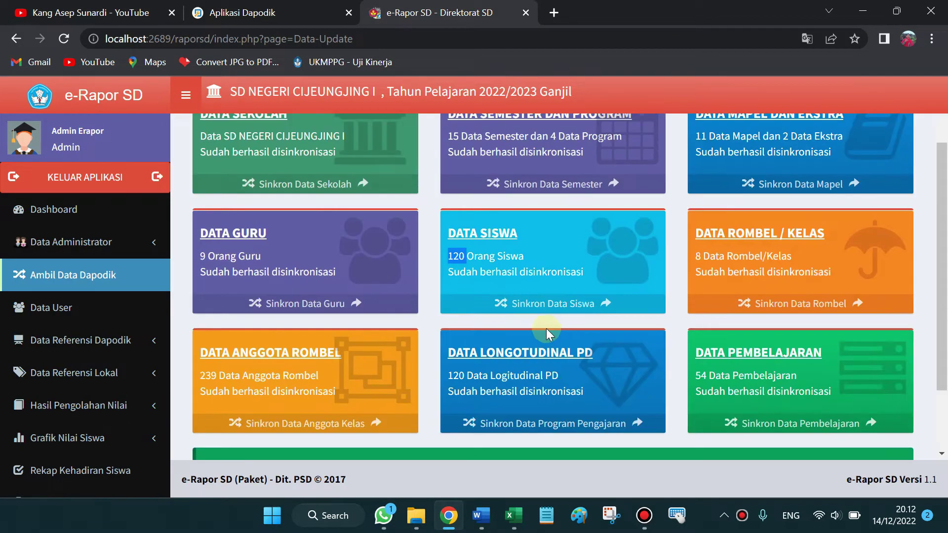
scroll(547, 334, "up", 2)
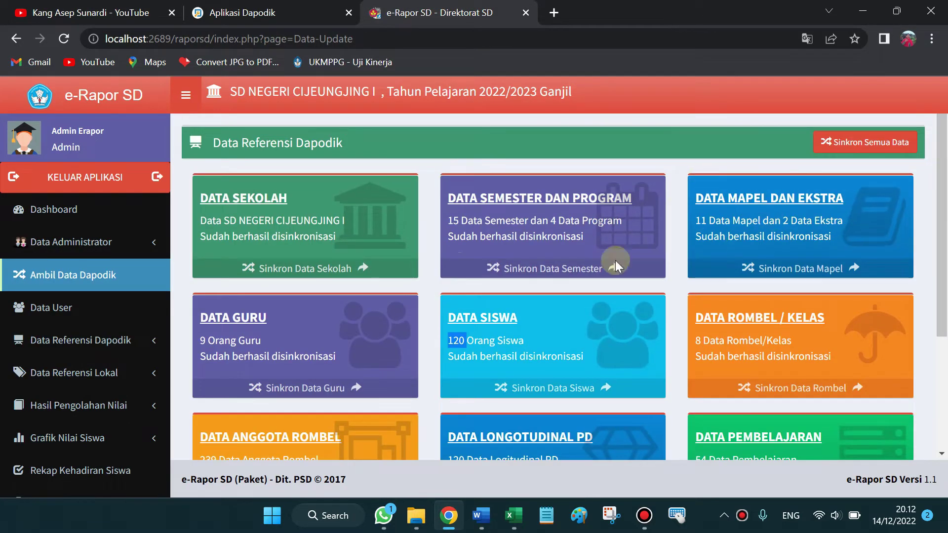
scroll(512, 274, "down", 3)
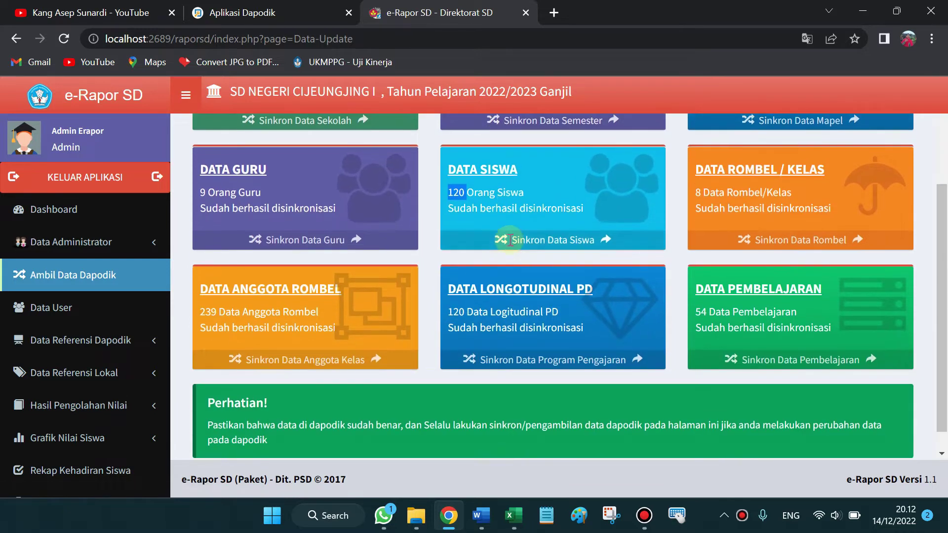
scroll(508, 237, "up", 3)
scroll(324, 345, "down", 2)
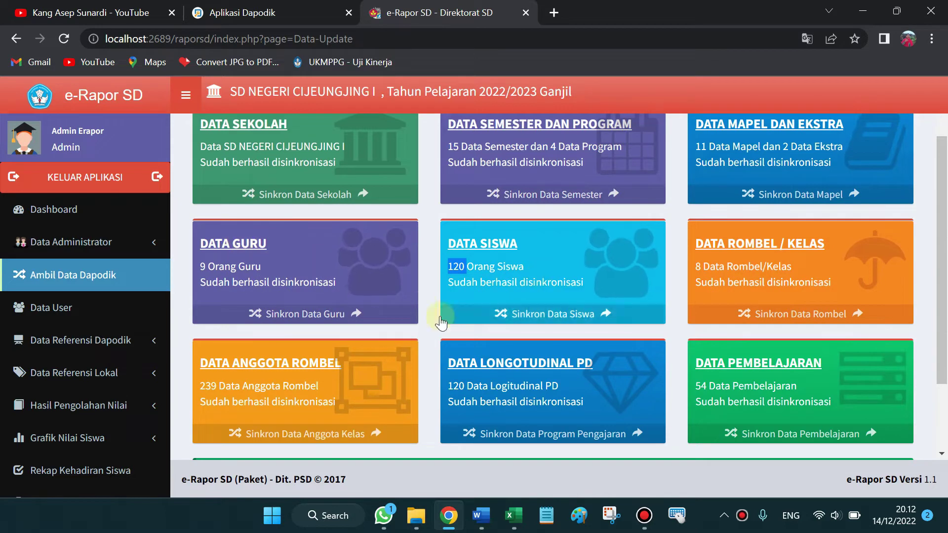
scroll(487, 259, "down", 2)
scroll(334, 221, "up", 1)
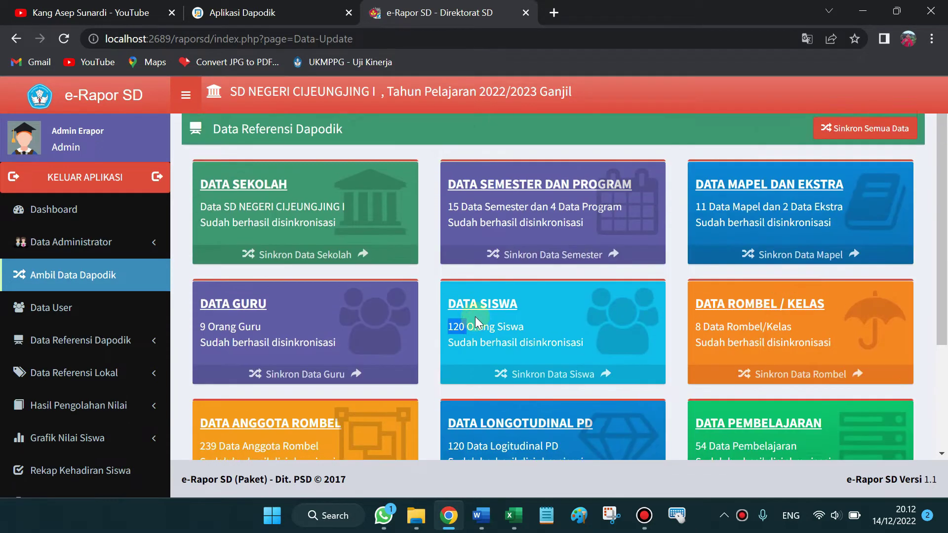
scroll(474, 318, "up", 2)
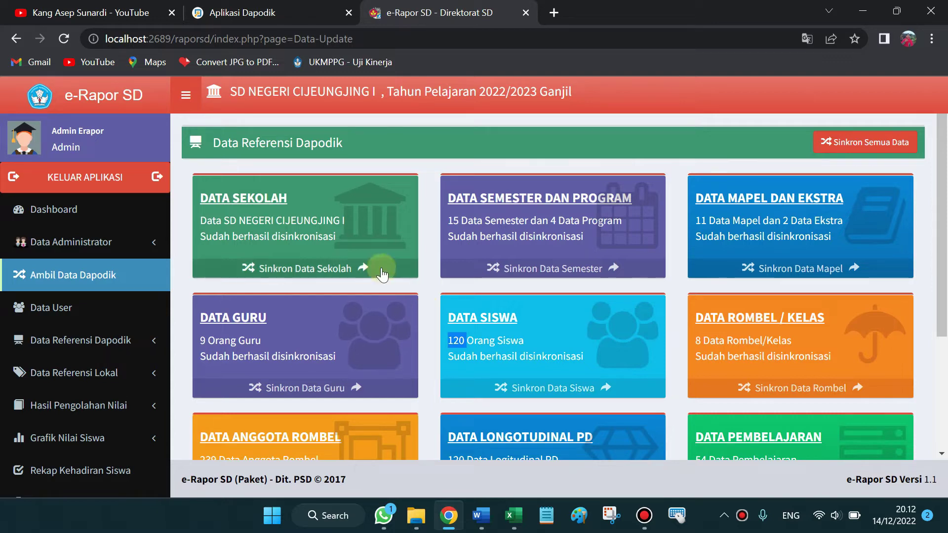
scroll(316, 210, "down", 2)
scroll(392, 299, "up", 2)
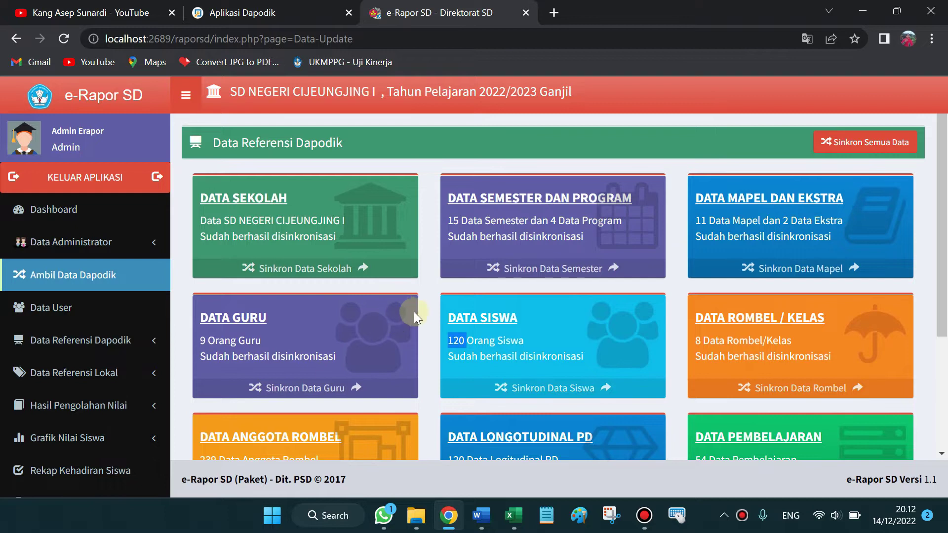
scroll(414, 312, "down", 3)
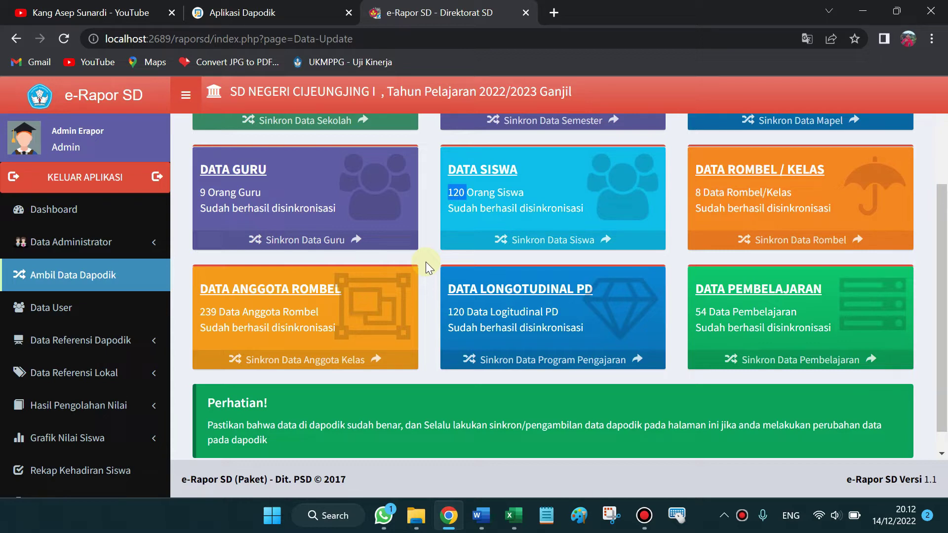
Refer to the YouTube video on fixing Disconnected in E Rapor SD/SMP and go back to the Data Referensi Dapodik overview
key("ctrl+1")
mouse_move(222, 312)
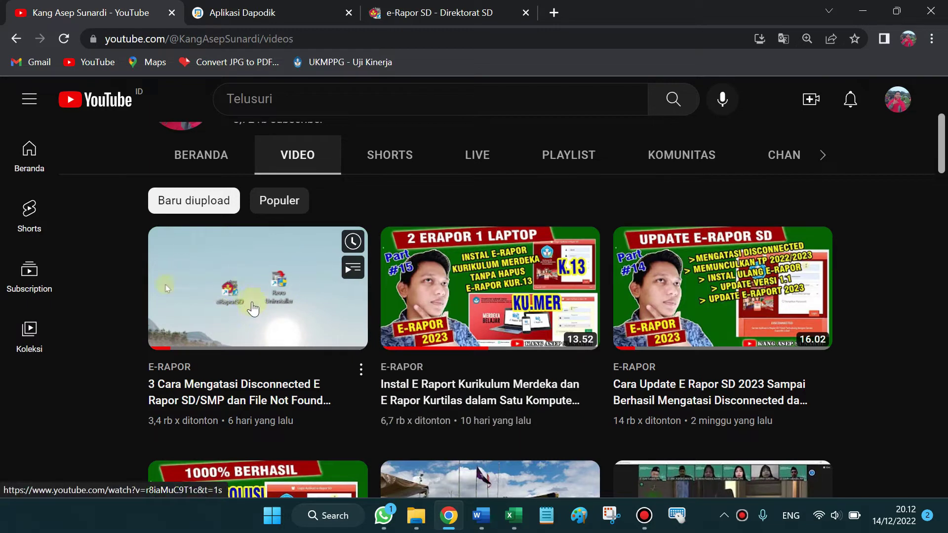
left_click(435, 13)
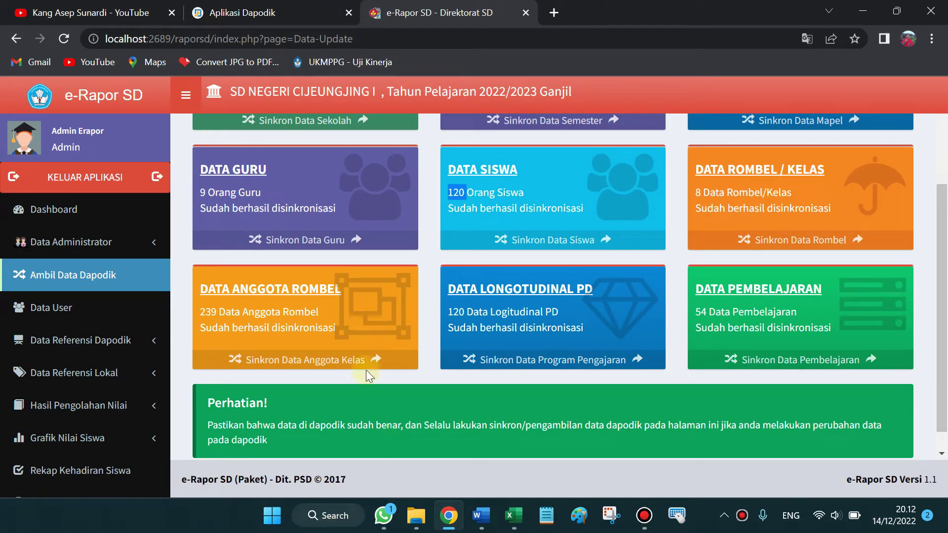
left_click(425, 261)
left_click(22, 14)
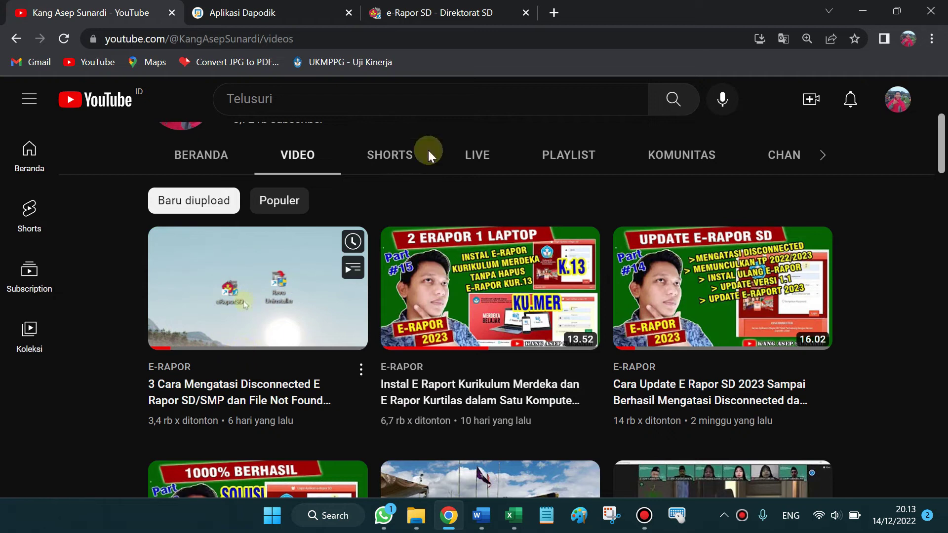
left_click(439, 12)
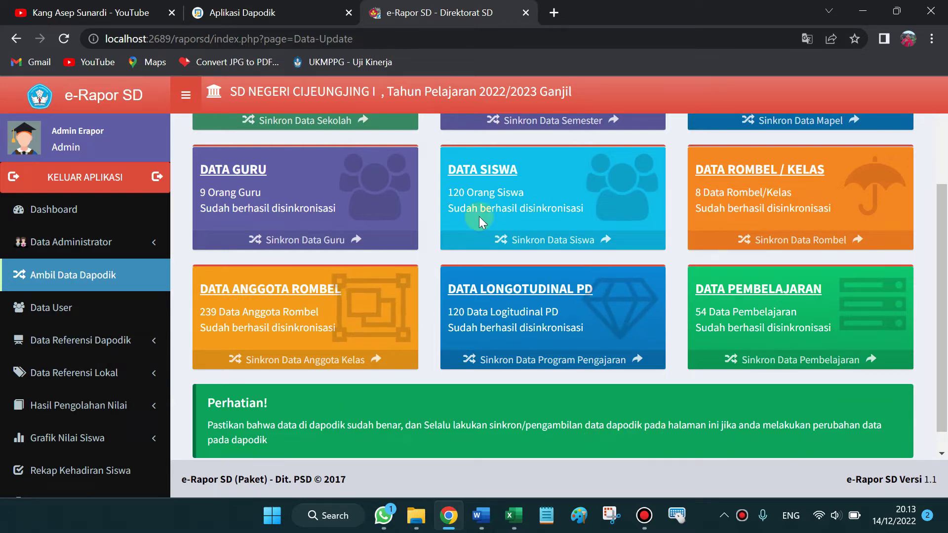
scroll(435, 305, "down", 1)
scroll(433, 301, "up", 3)
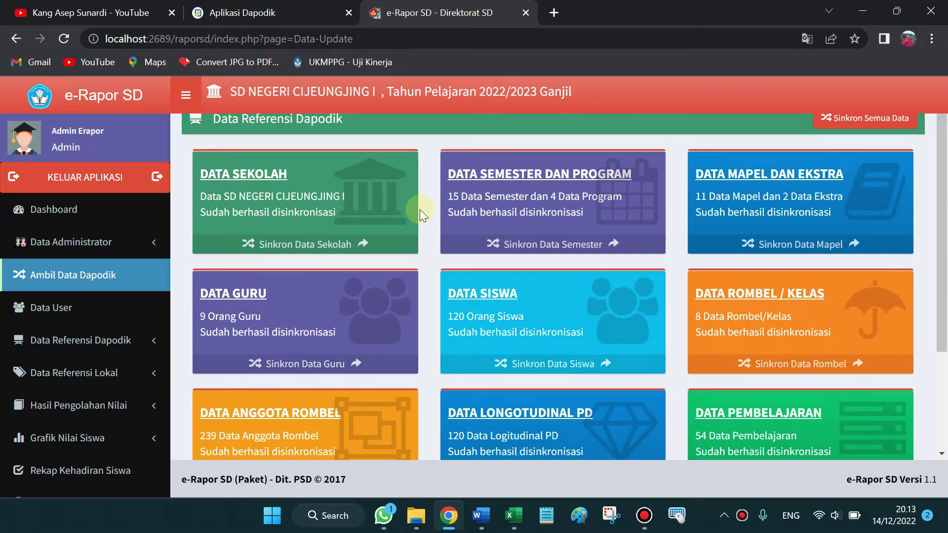
Open the Dashboard and check the school's details down to the Kepala Sekolah and NIP Kepala Sekolah entries
scroll(420, 209, "up", 1)
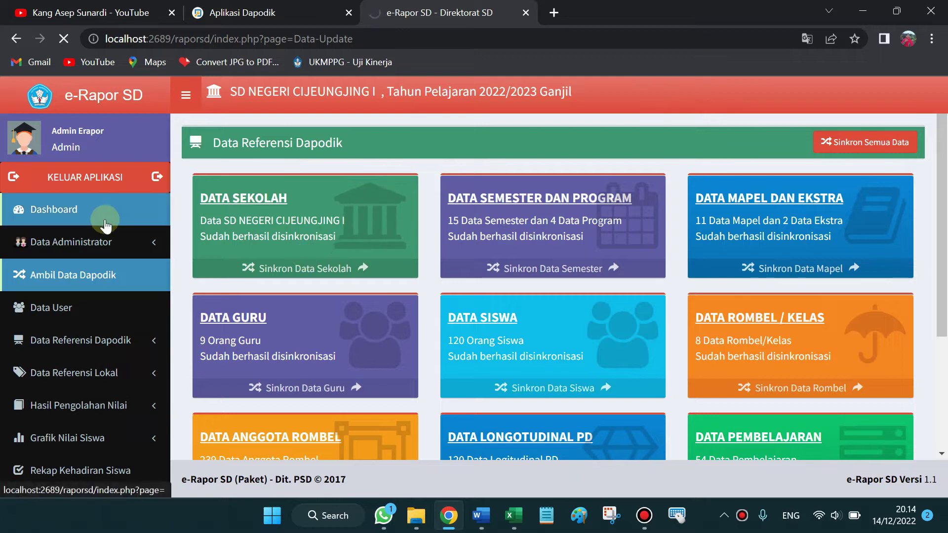
left_click(63, 39)
left_click(72, 228)
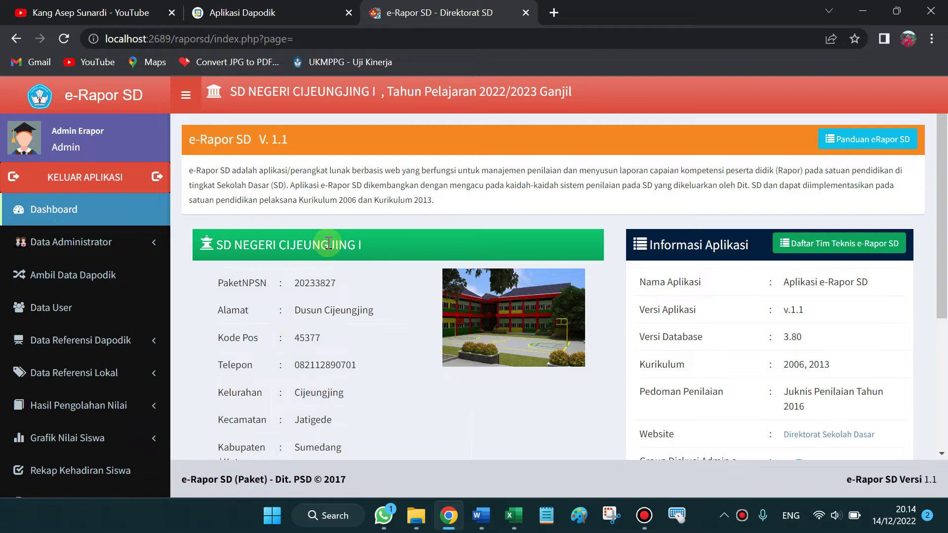
scroll(328, 243, "down", 3)
scroll(328, 243, "down", 2)
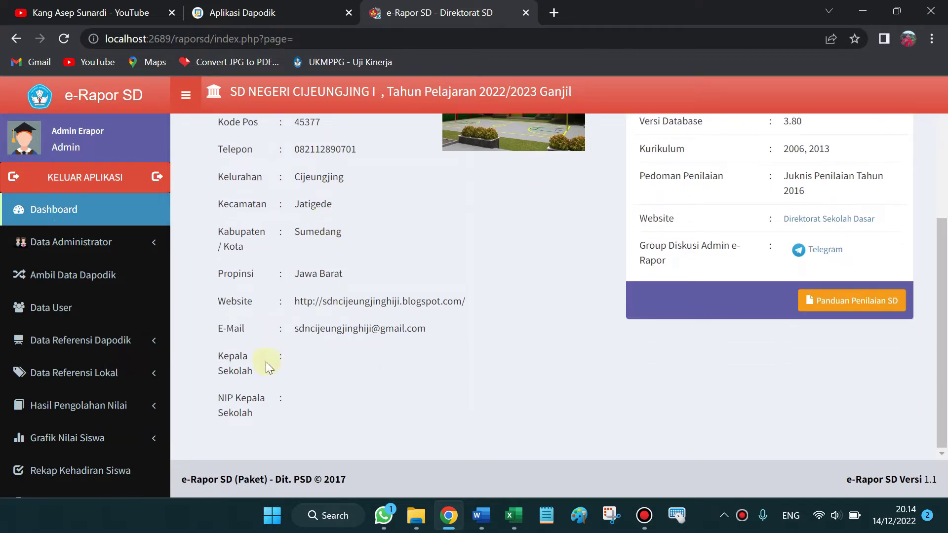
left_click(294, 363)
left_click(299, 401)
scroll(346, 350, "up", 5)
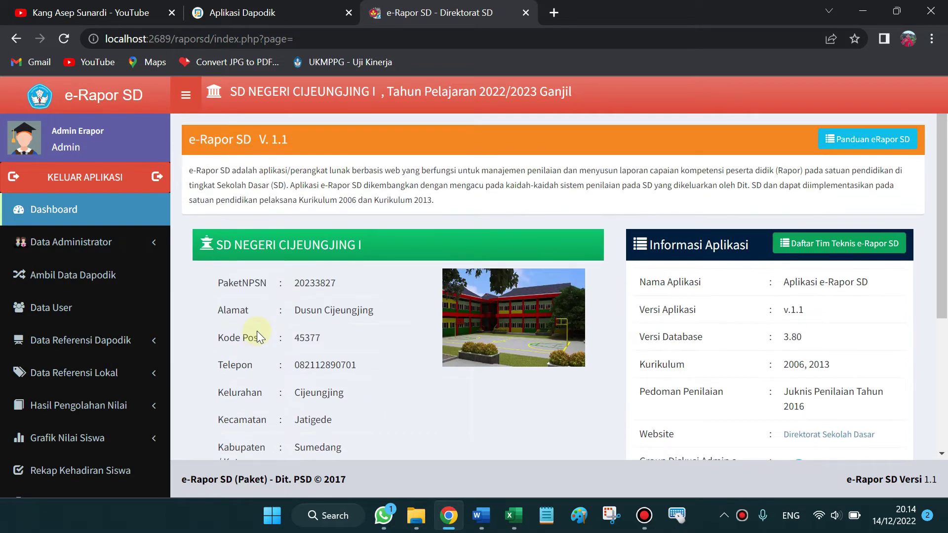
scroll(257, 330, "down", 5)
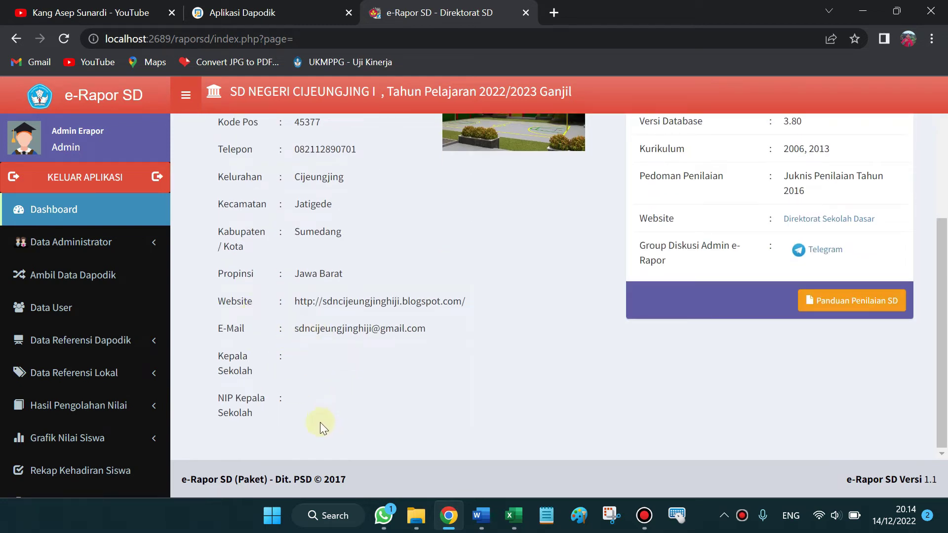
scroll(277, 369, "up", 5)
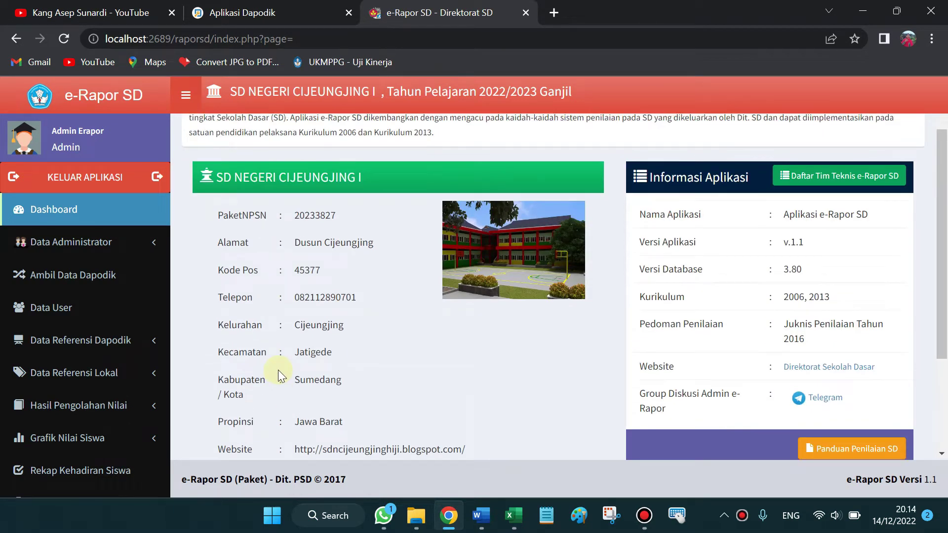
scroll(251, 390, "down", 5)
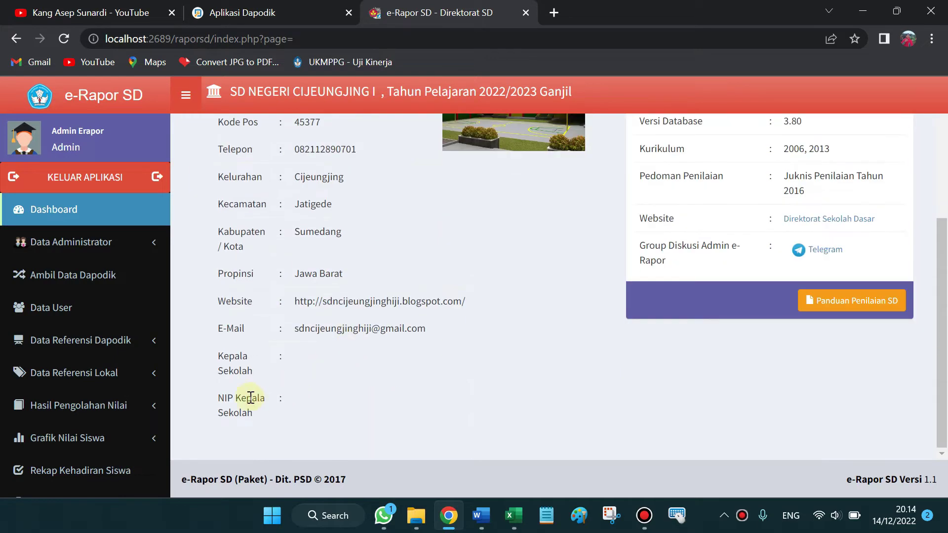
View the Daftar Tim Teknis e-Rapor SD list from the Dashboard and close it
left_click(85, 316)
scroll(444, 379, "up", 3)
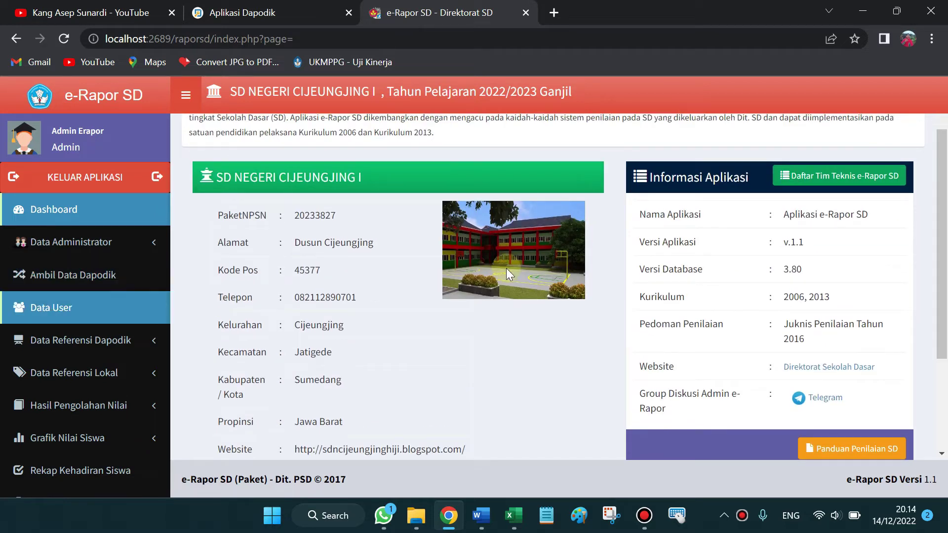
left_click(839, 176)
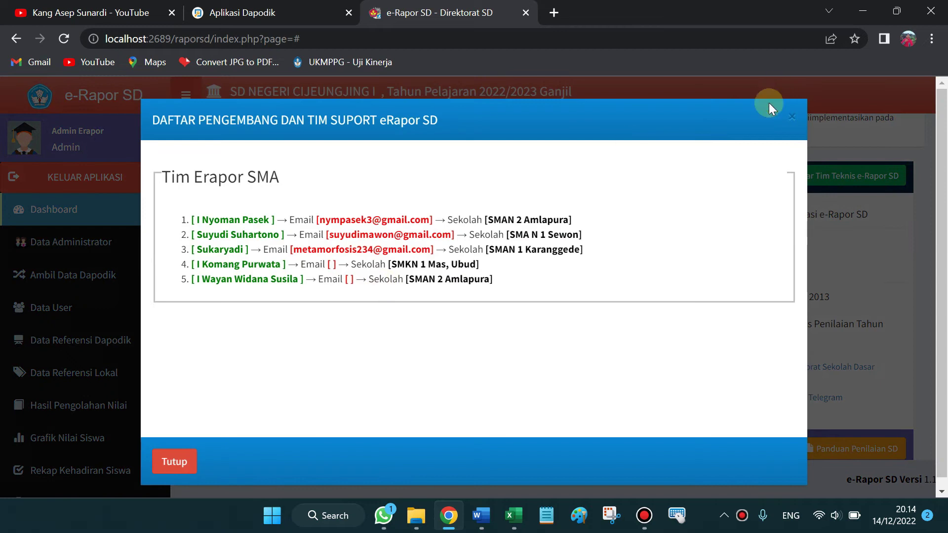
left_click(792, 117)
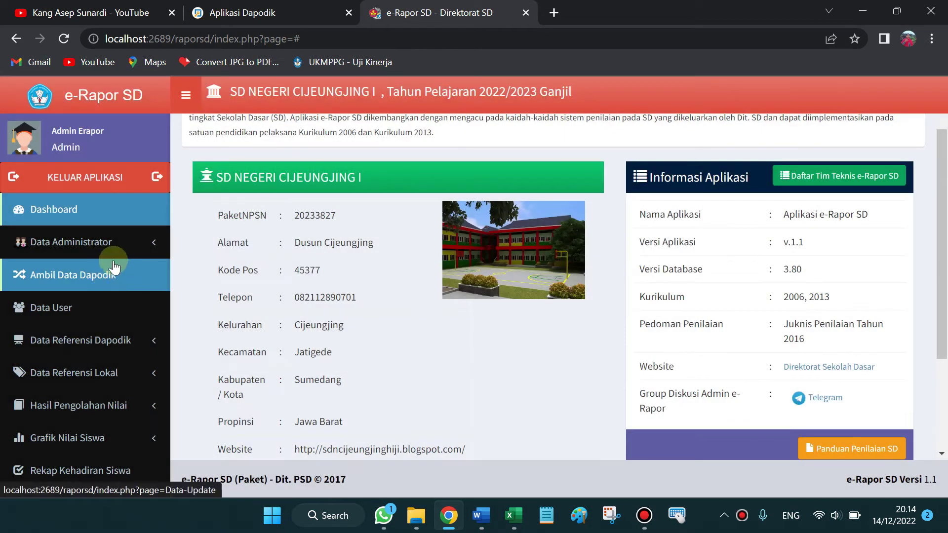
Look at Data User, and review the school's details in Profil Sekolah under Data Referensi Dapodik
left_click(71, 310)
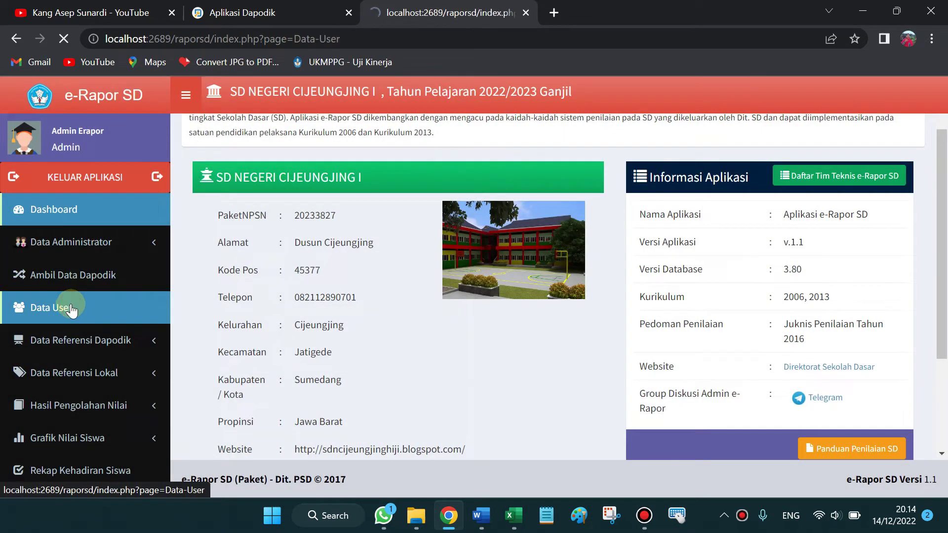
scroll(20, 328, "down", 2)
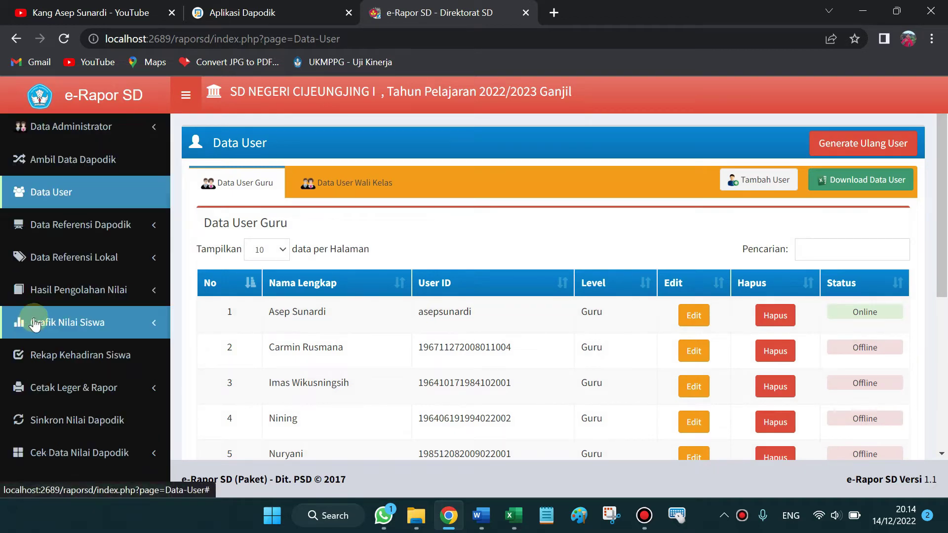
left_click(61, 227)
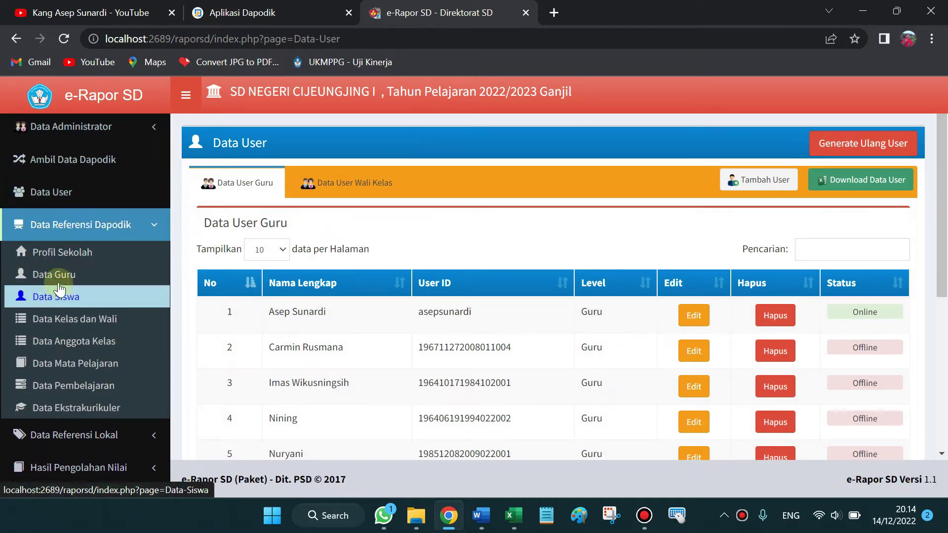
left_click(60, 258)
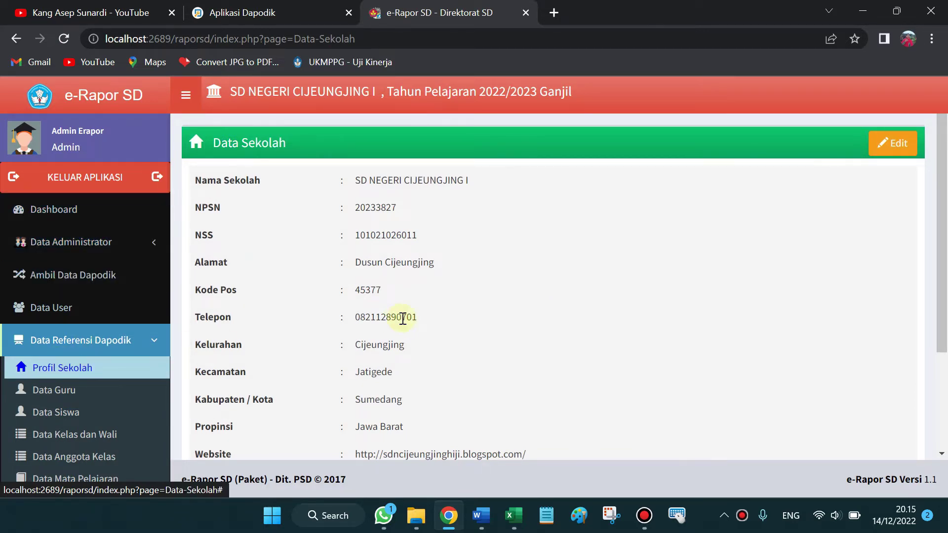
scroll(385, 317, "down", 3)
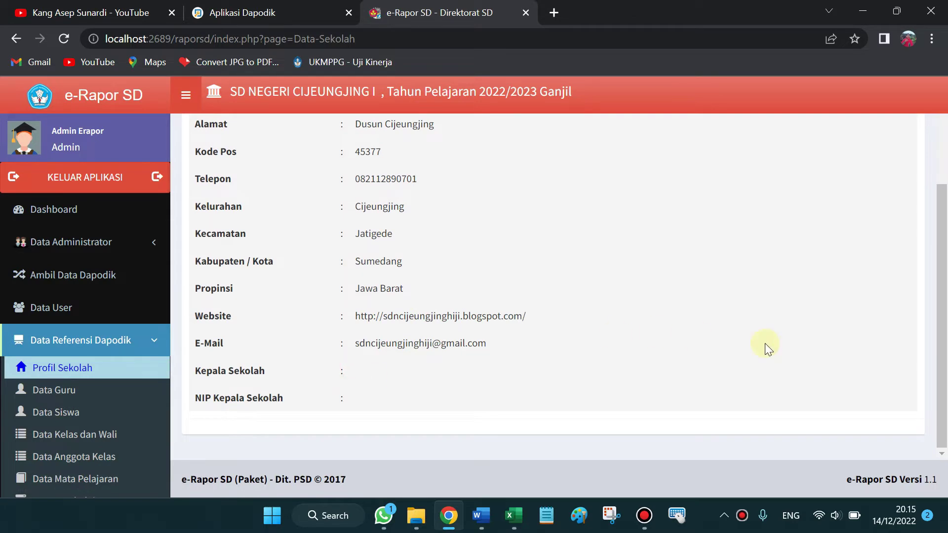
scroll(790, 331, "up", 3)
Open the school profile for editing and examine the Nama Kepala Sekolah and NIP Kepala Sekolah fields
left_click(892, 154)
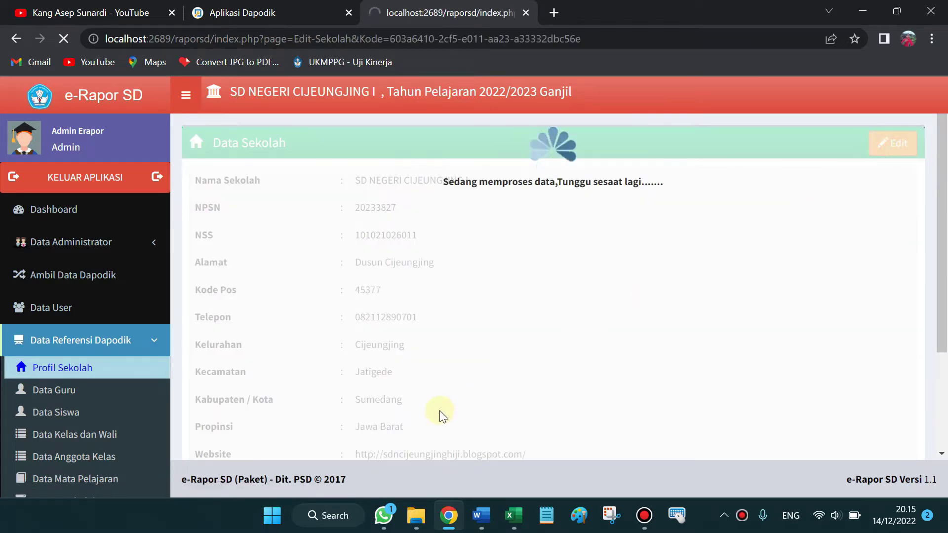
scroll(390, 366, "down", 7)
left_click(399, 324)
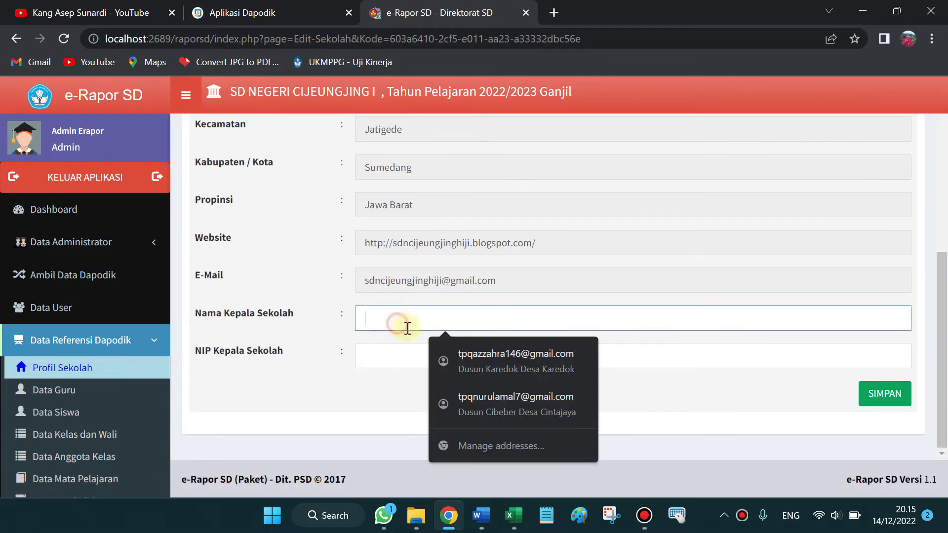
left_click(734, 359)
scroll(267, 394, "up", 2)
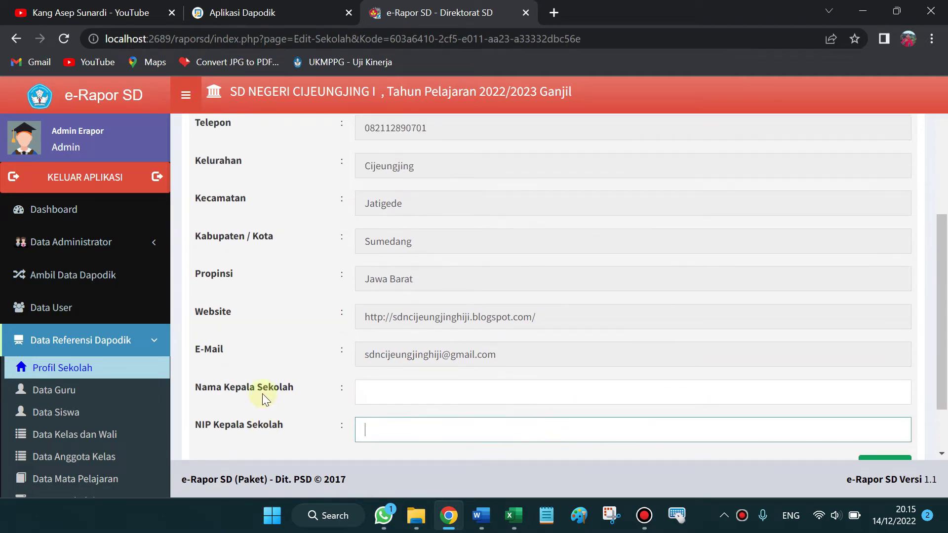
scroll(790, 380, "down", 2)
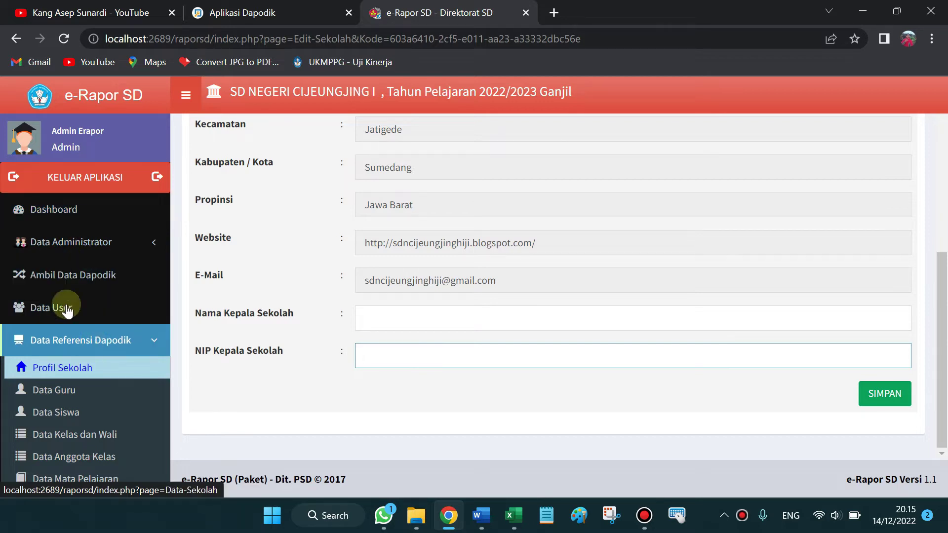
Open Daftar Administrator and check the name, user ID and level of the second administrator account
left_click(57, 245)
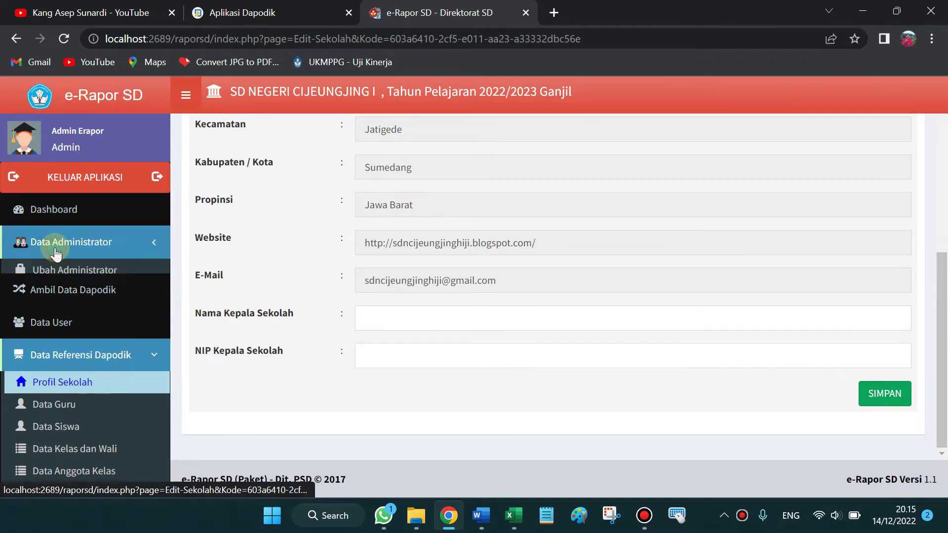
left_click(72, 292)
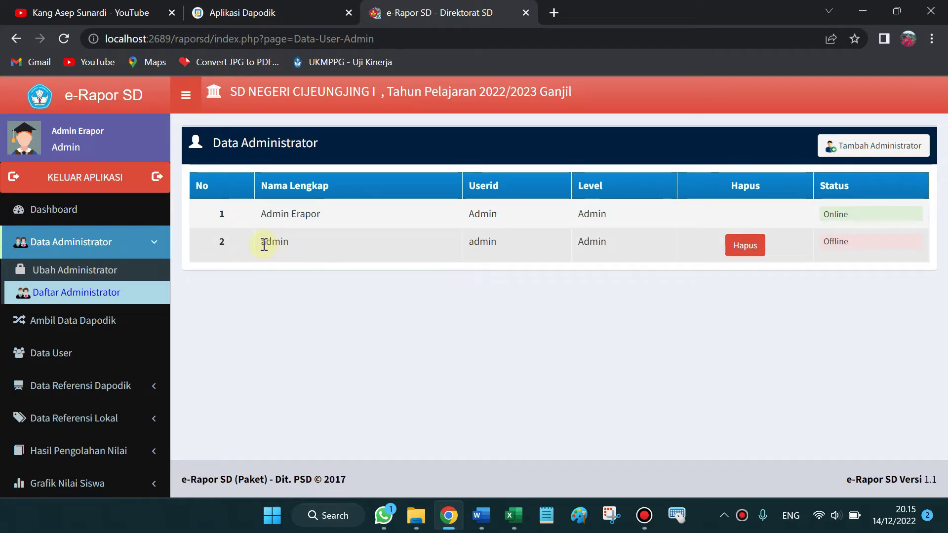
left_click_drag(259, 244, 297, 246)
left_click_drag(472, 244, 485, 243)
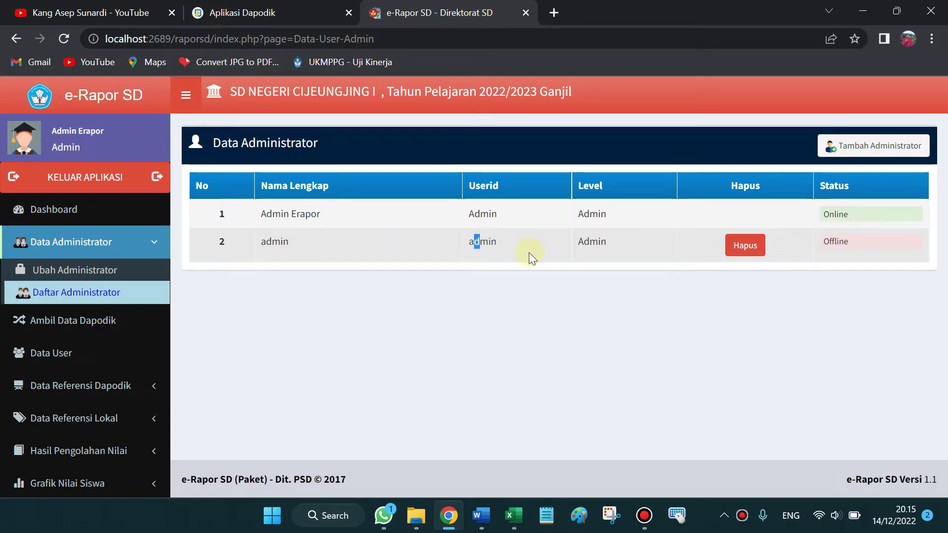
left_click_drag(578, 245, 598, 247)
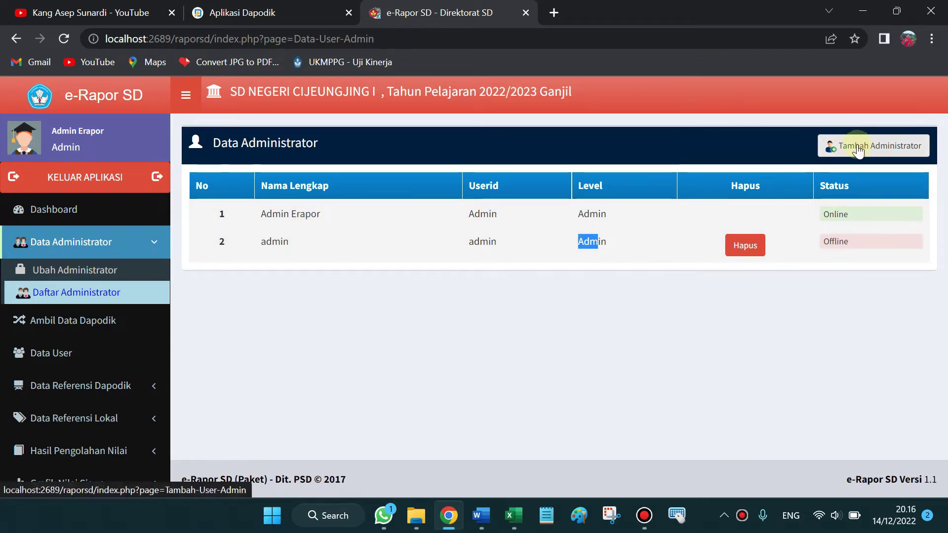
Open the form for adding an administrator and look at its Nama Lengkap User, User ID and Password fields
left_click(880, 153)
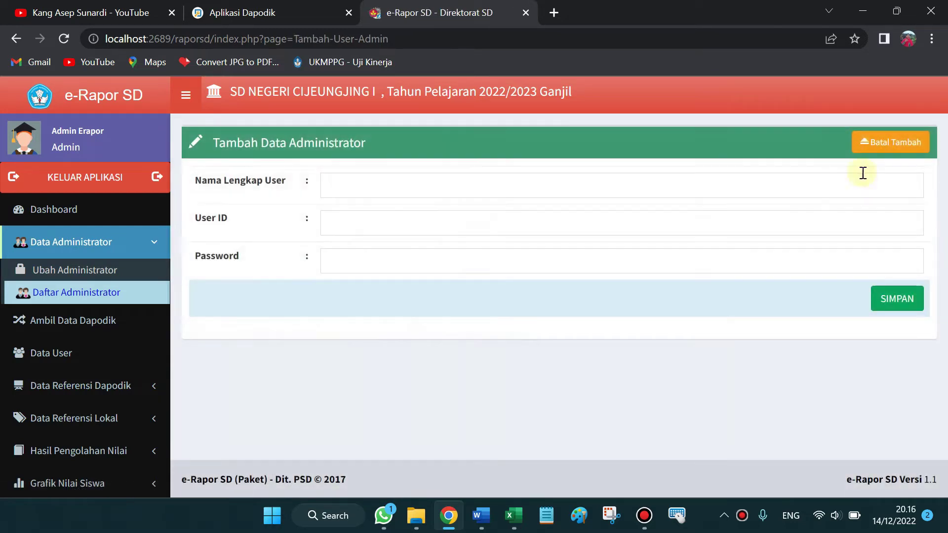
left_click(349, 183)
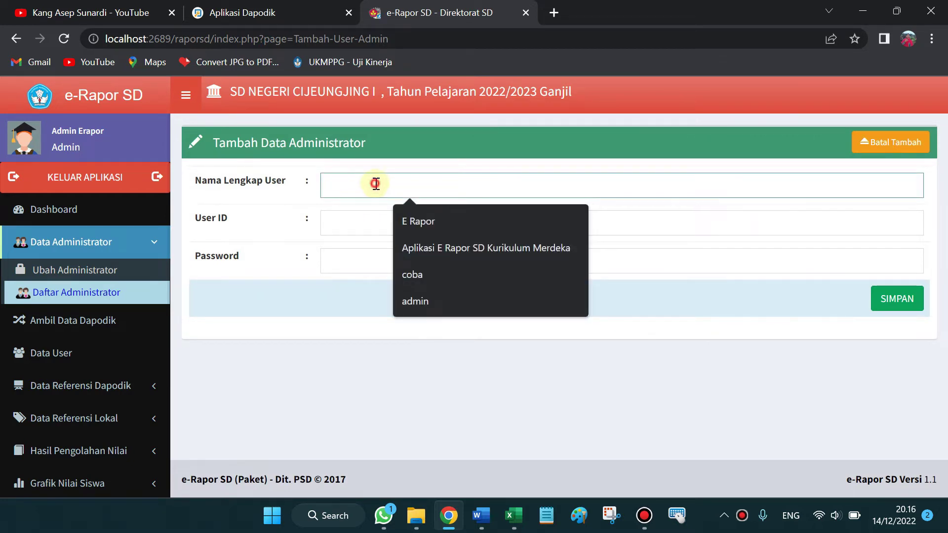
left_click(341, 226)
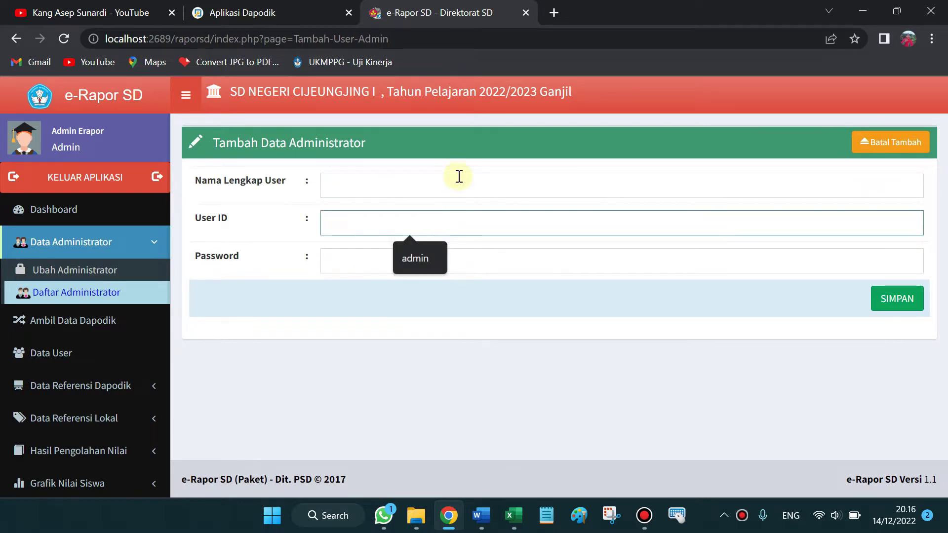
left_click(350, 262)
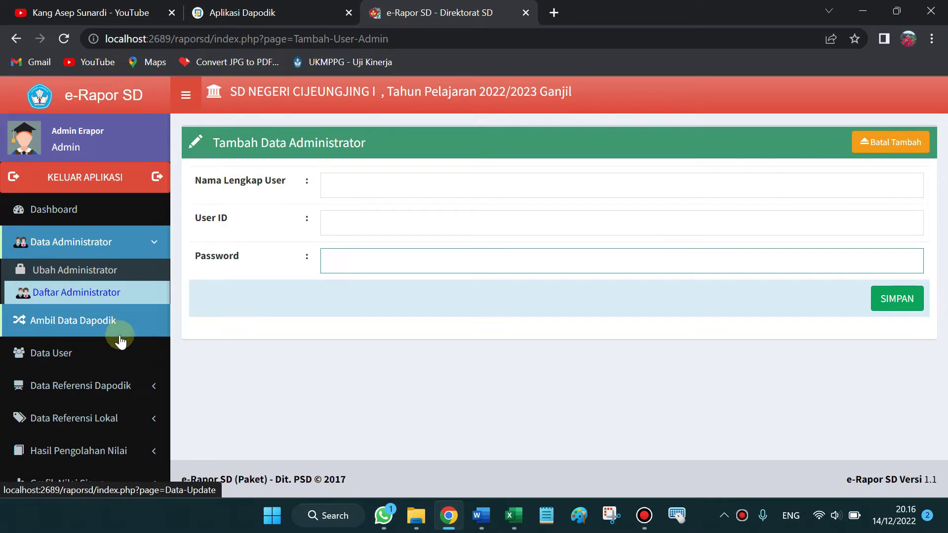
scroll(71, 360, "down", 2)
scroll(71, 360, "up", 2)
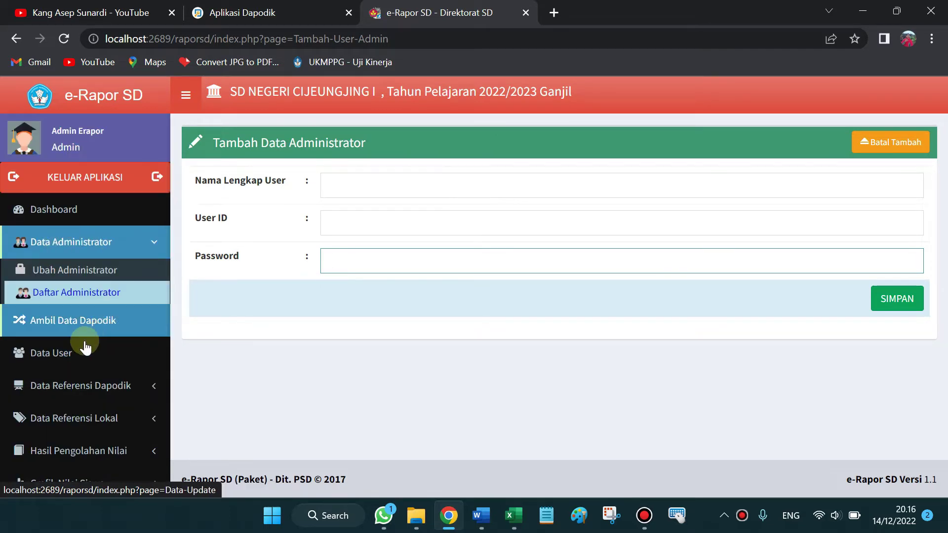
Return to Ambil Data Dapodik and look over the Data Referensi Dapodik categories
left_click(70, 336)
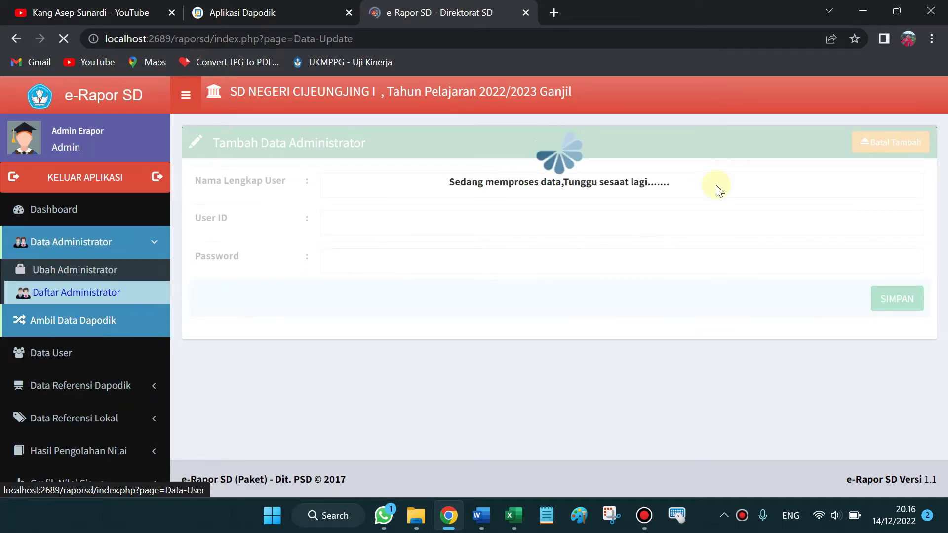
scroll(61, 318, "down", 2)
scroll(62, 319, "up", 2)
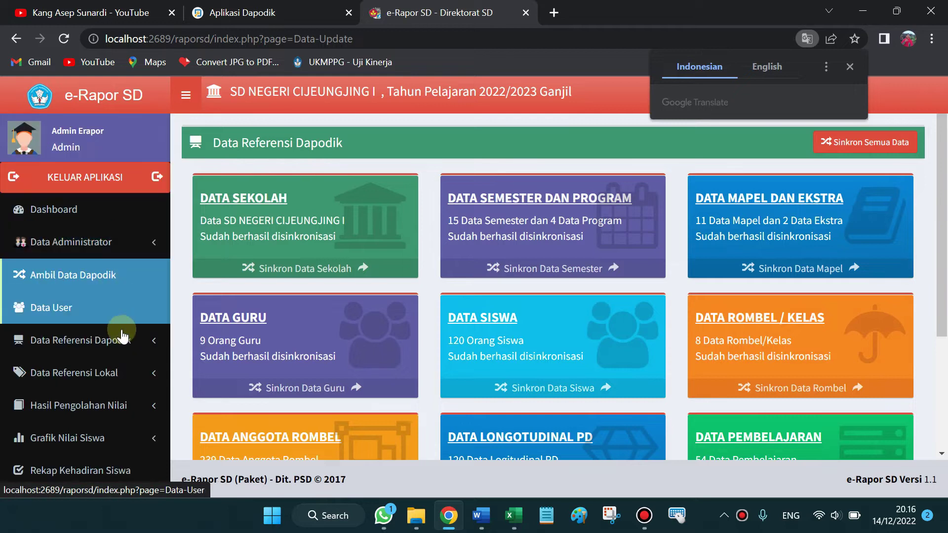
Open Data User and look through the whole list of teacher accounts under Data User Guru
left_click(69, 309)
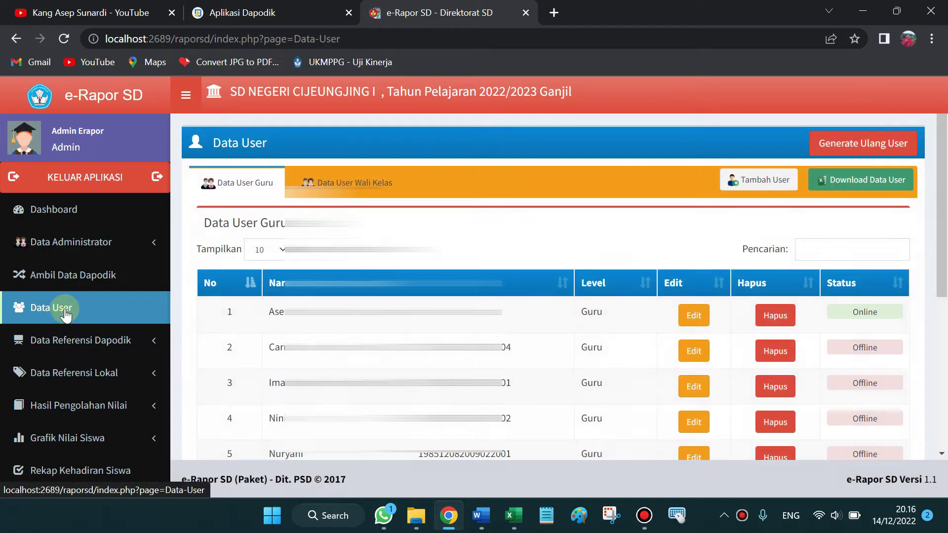
scroll(546, 246, "down", 2)
scroll(543, 245, "down", 3)
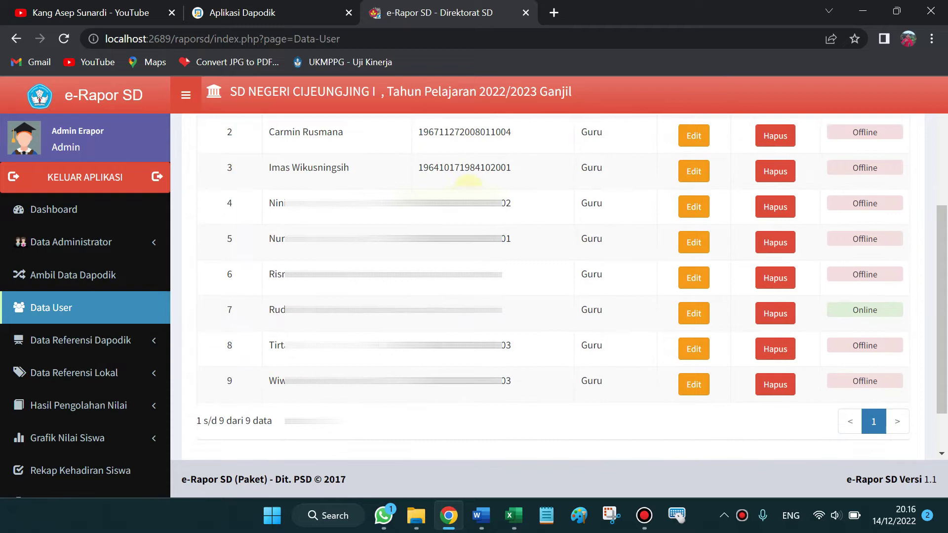
scroll(550, 318, "up", 4)
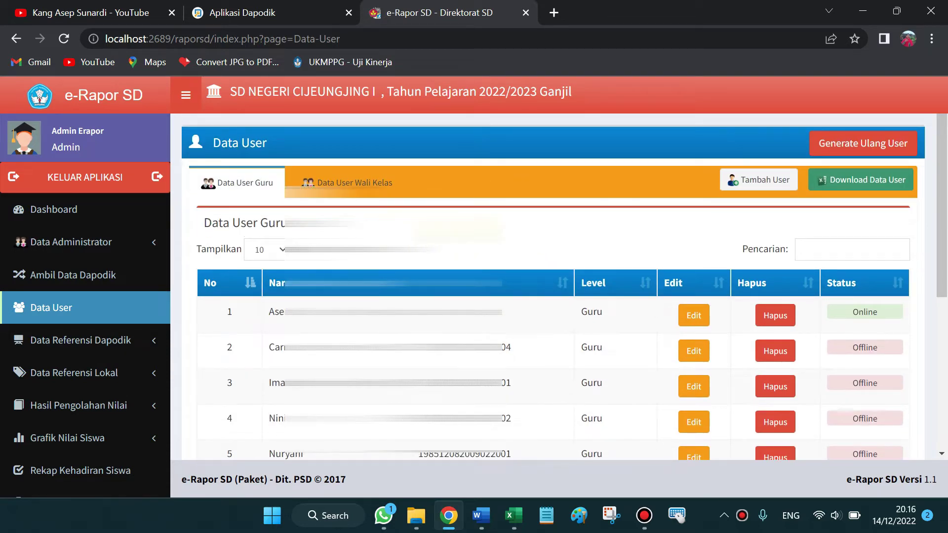
scroll(564, 287, "down", 2)
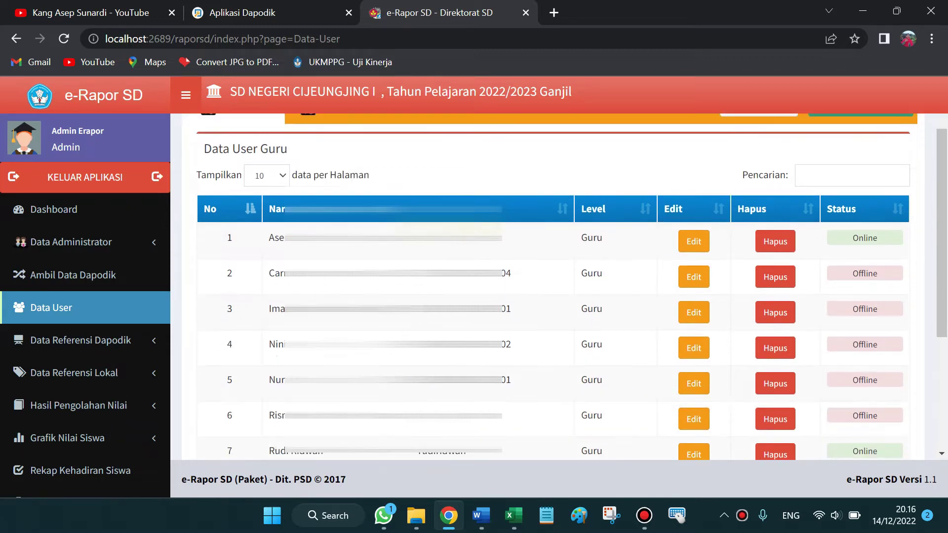
scroll(565, 287, "up", 2)
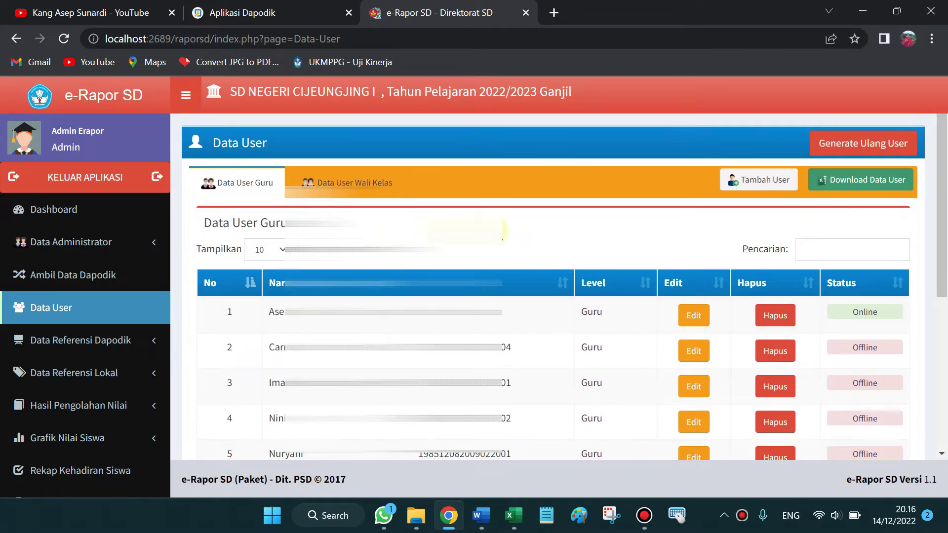
Look through the teacher accounts under Data User Guru and the homeroom teacher accounts under Data User Wali Kelas
scroll(555, 235, "down", 4)
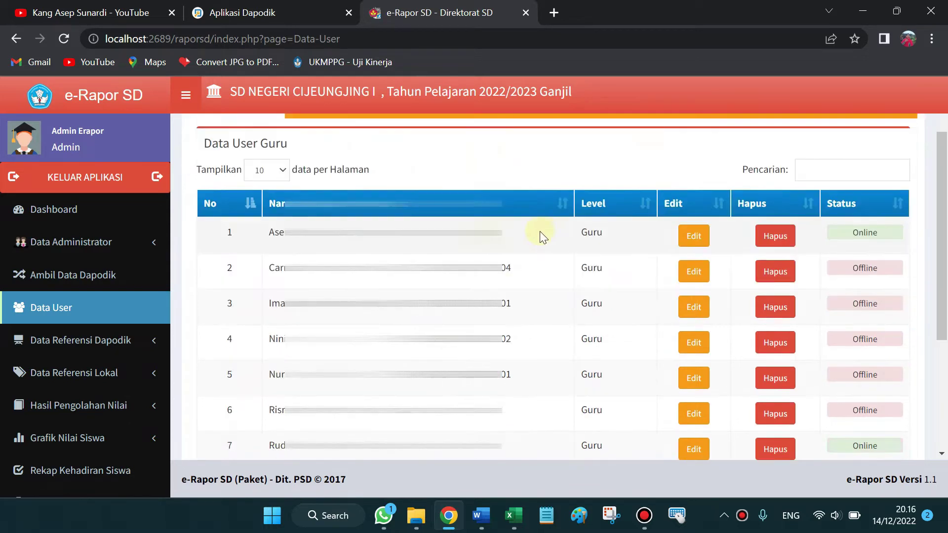
scroll(555, 234, "up", 3)
scroll(541, 367, "up", 2)
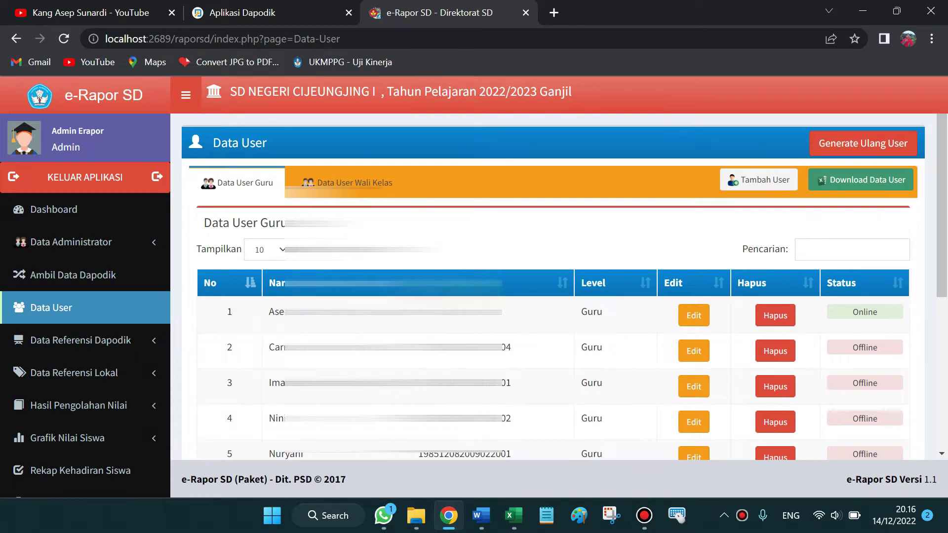
scroll(548, 308, "down", 1)
scroll(548, 308, "up", 1)
left_click(347, 182)
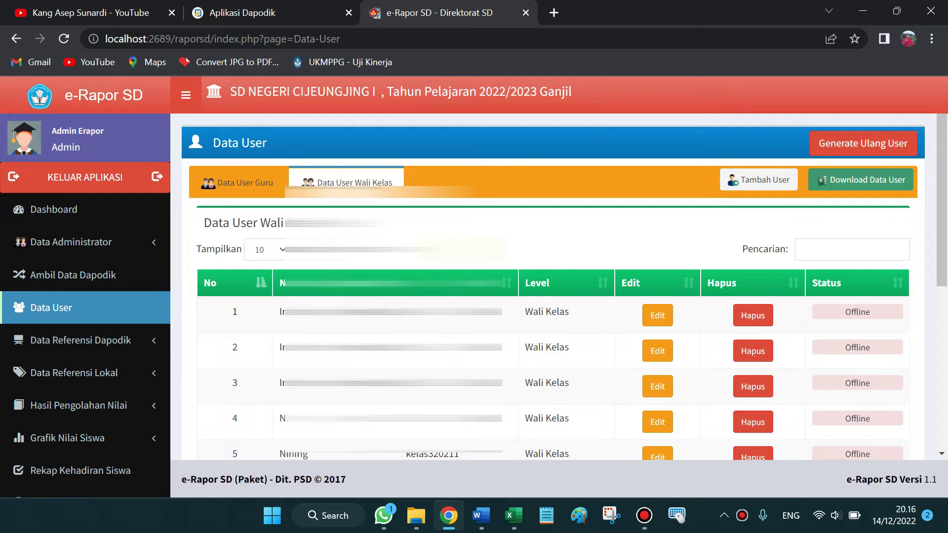
scroll(467, 174, "down", 2)
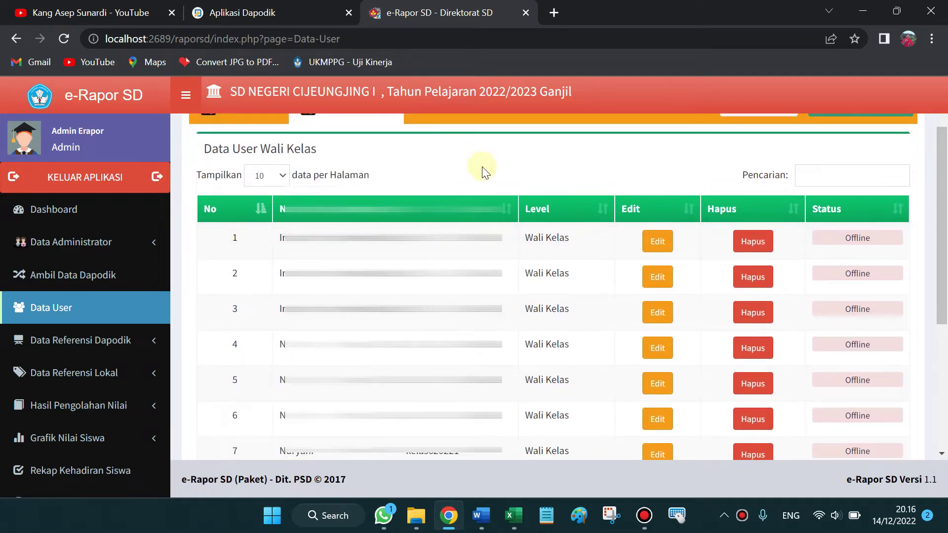
scroll(549, 241, "up", 2)
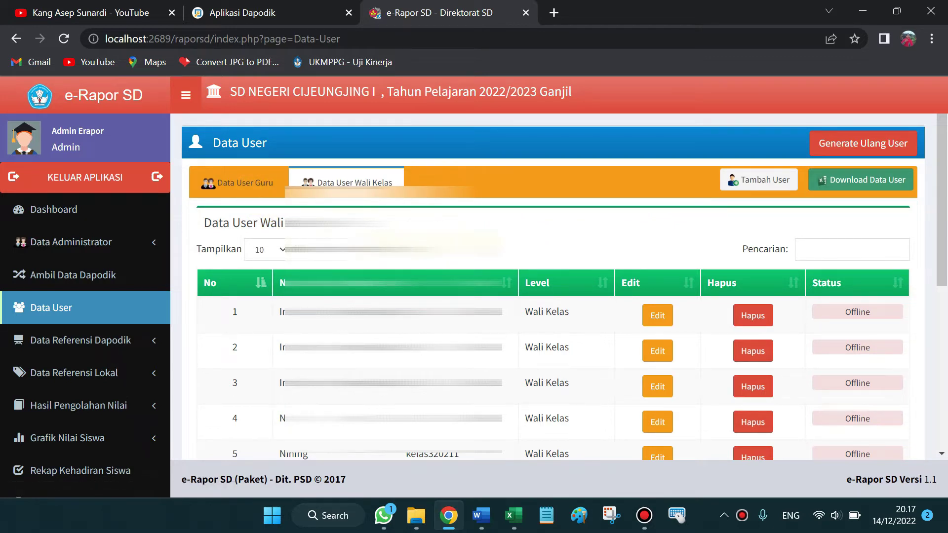
Return to Data User Guru and check the teachers' accounts, levels and online status
left_click(245, 199)
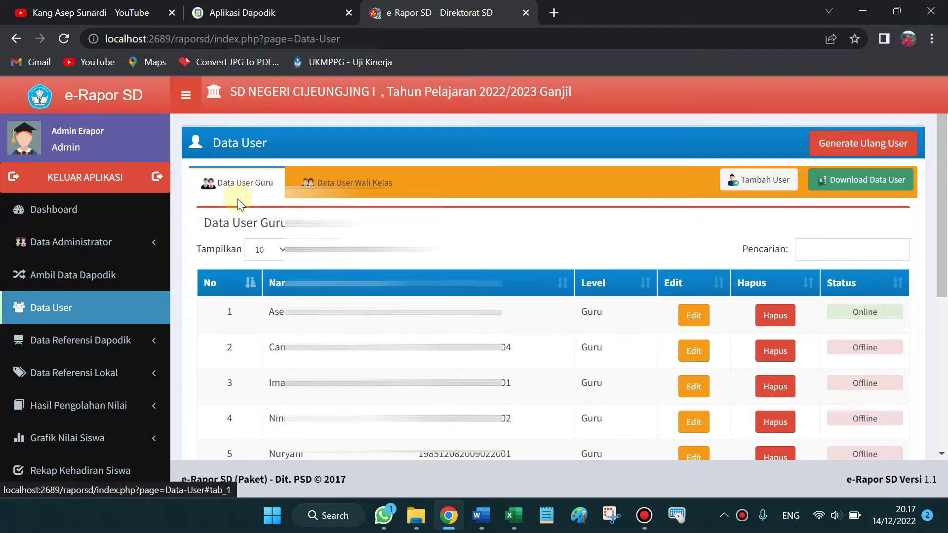
scroll(507, 300, "down", 1)
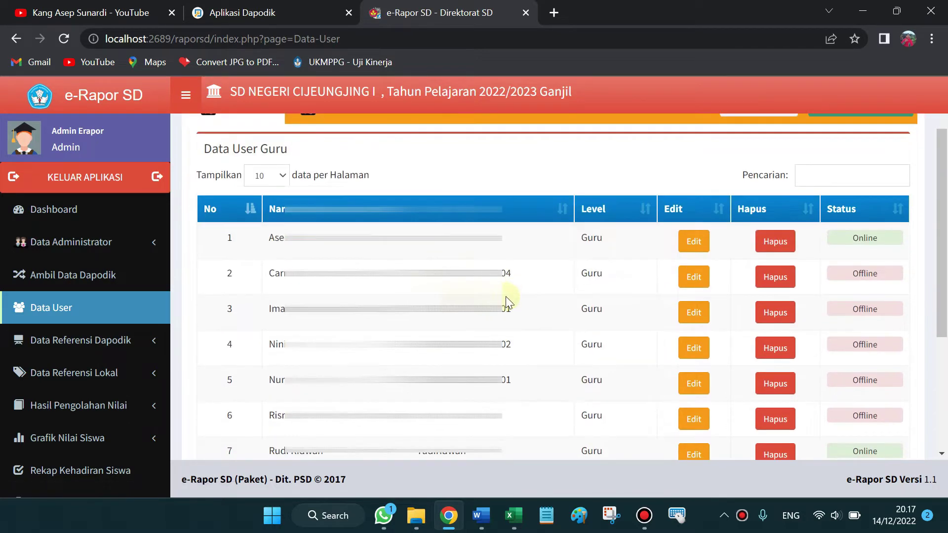
scroll(552, 291, "up", 1)
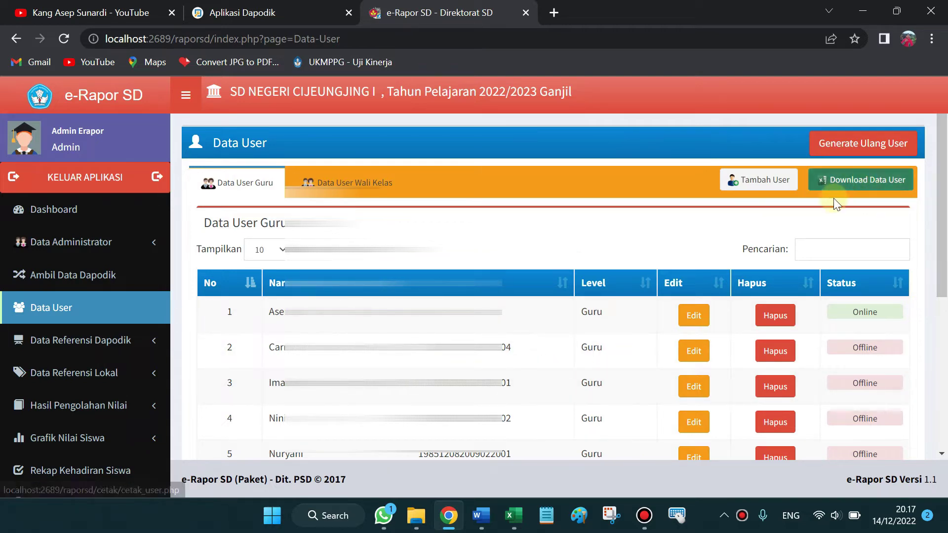
Download the user data and open the exported workbook User_Erapor (5).xlsx in Excel
left_click(861, 187)
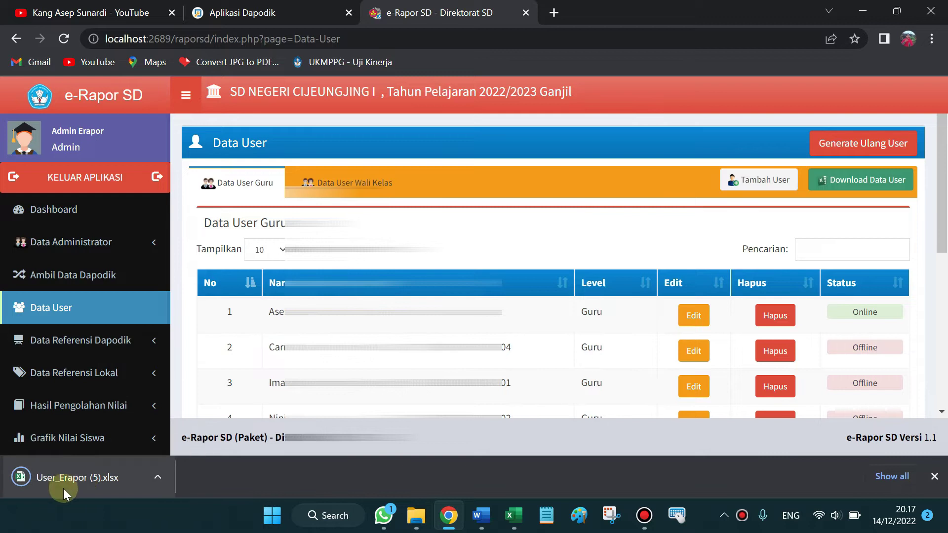
left_click(90, 487)
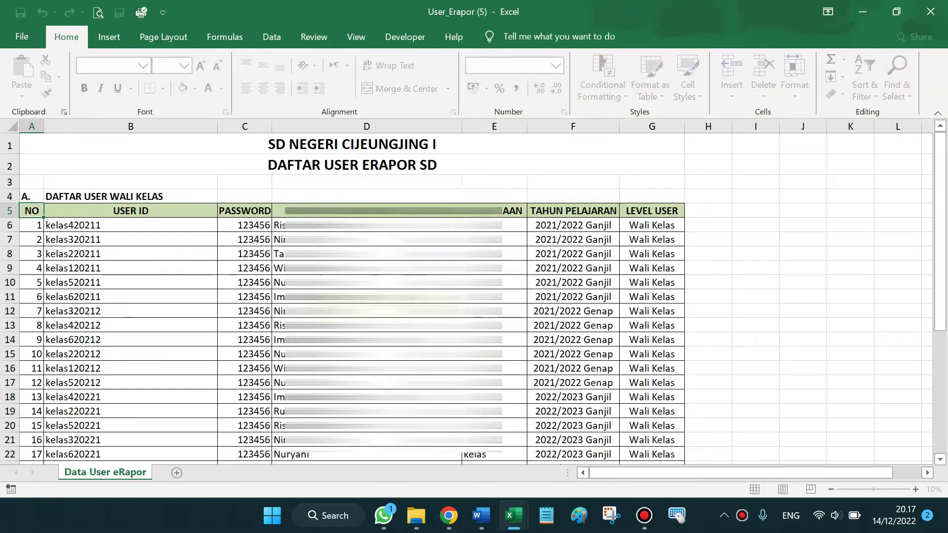
Examine the USER ID column under DAFTAR USER GURU MATA PELAJARAN, selecting the teachers' IDs in the list
scroll(140, 297, "down", 7)
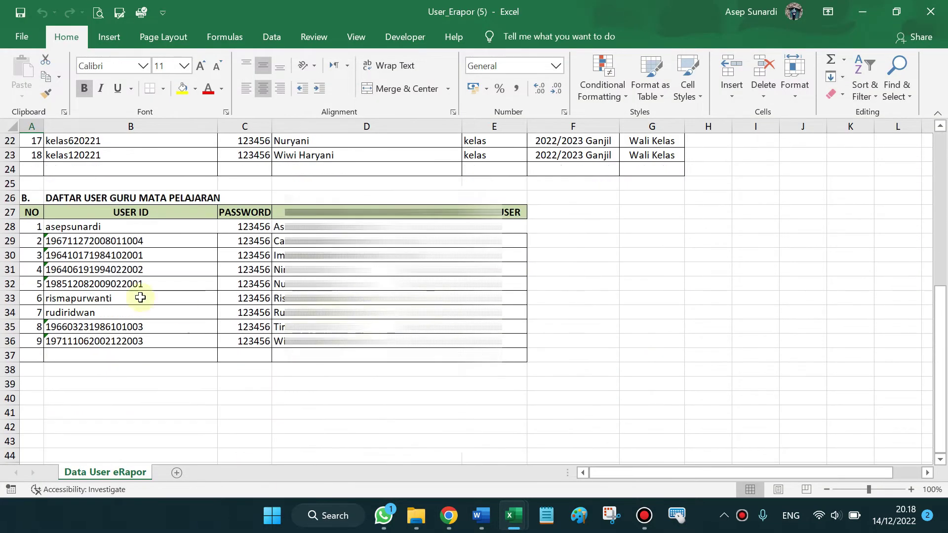
left_click(69, 199)
left_click_drag(132, 199, 203, 186)
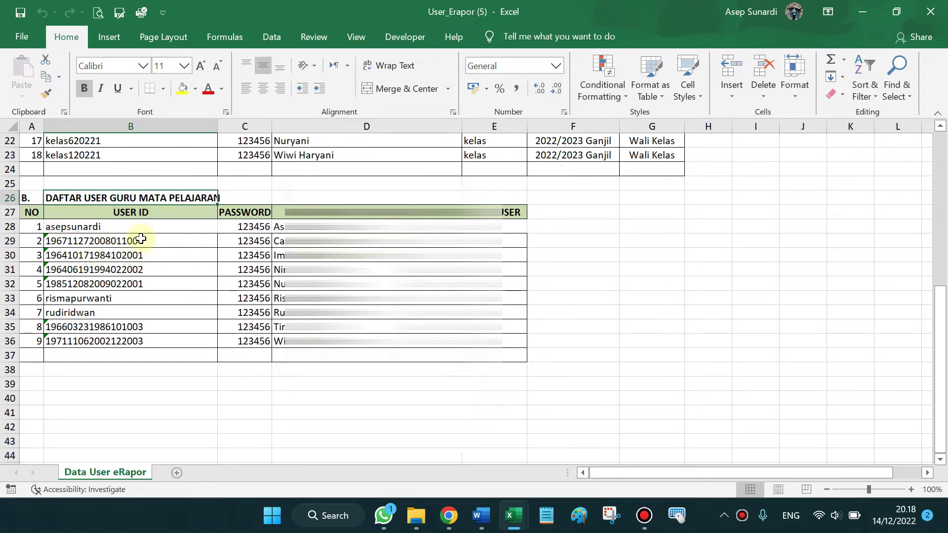
left_click_drag(113, 241, 106, 355)
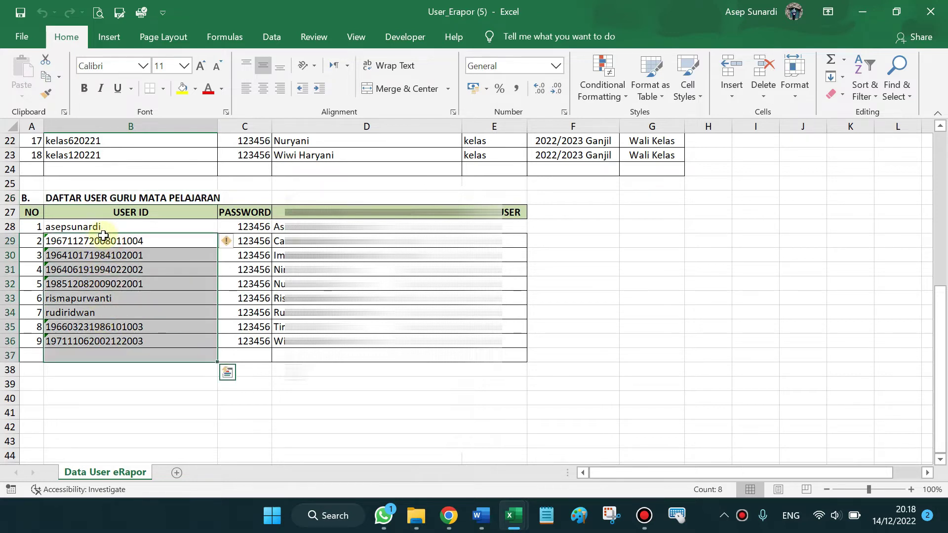
left_click(126, 226)
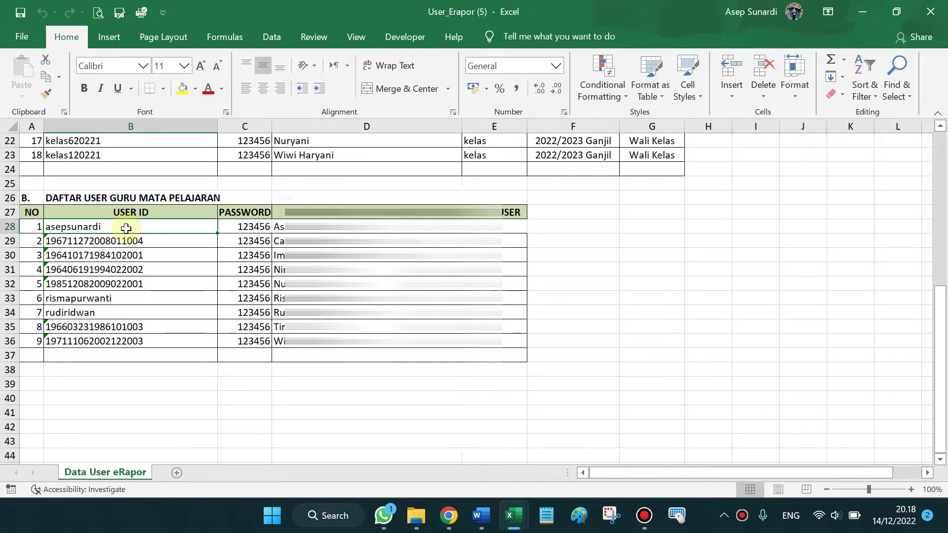
left_click_drag(132, 240, 143, 356)
Check the 2022/2023 Ganjil rows and the 2021/2022 Ganjil entries in DAFTAR USER WALI KELAS
scroll(224, 264, "up", 4)
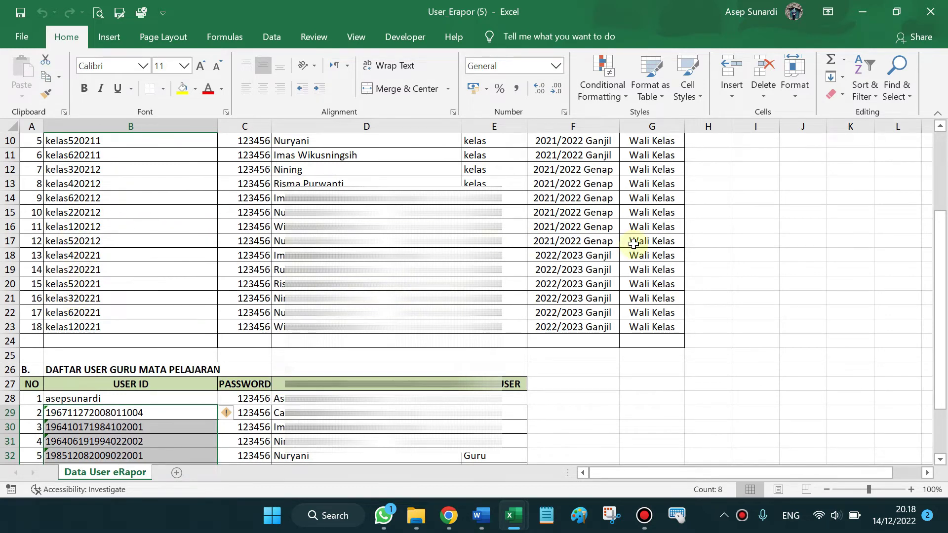
left_click_drag(585, 255, 550, 262)
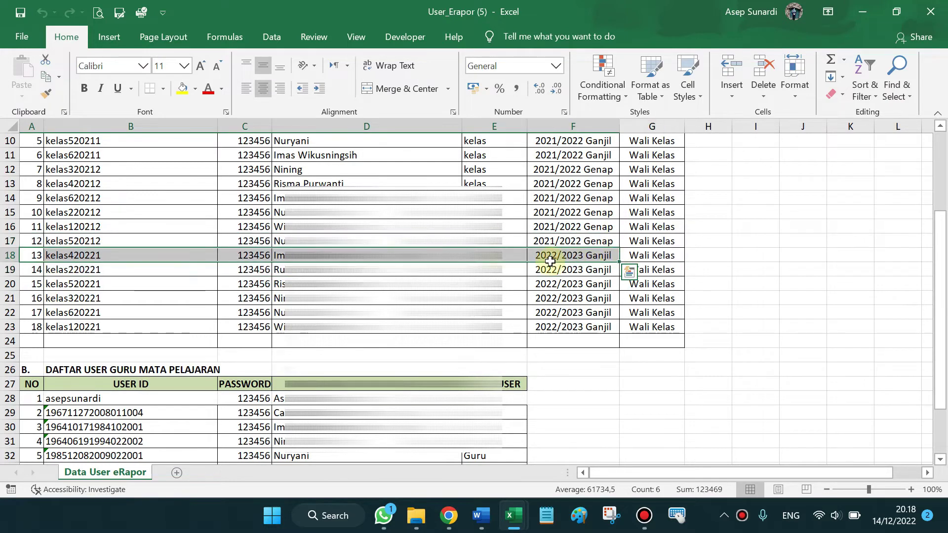
left_click_drag(624, 257, 657, 327)
scroll(531, 227, "up", 3)
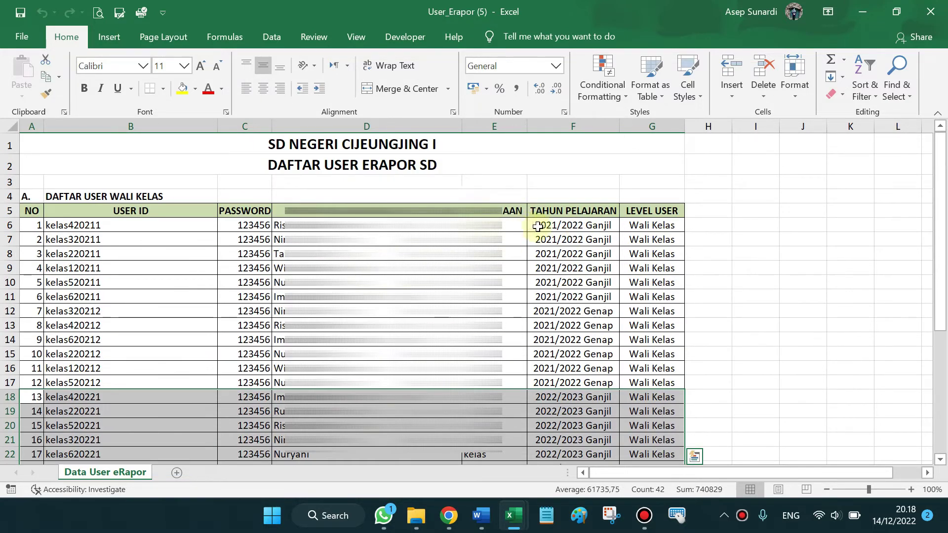
left_click(606, 227)
left_click_drag(539, 226, 557, 268)
Recheck the subject teacher and homeroom teacher lists, then close the workbook and return to e-Rapor SD in the browser
scroll(558, 268, "down", 6)
scroll(220, 330, "down", 2)
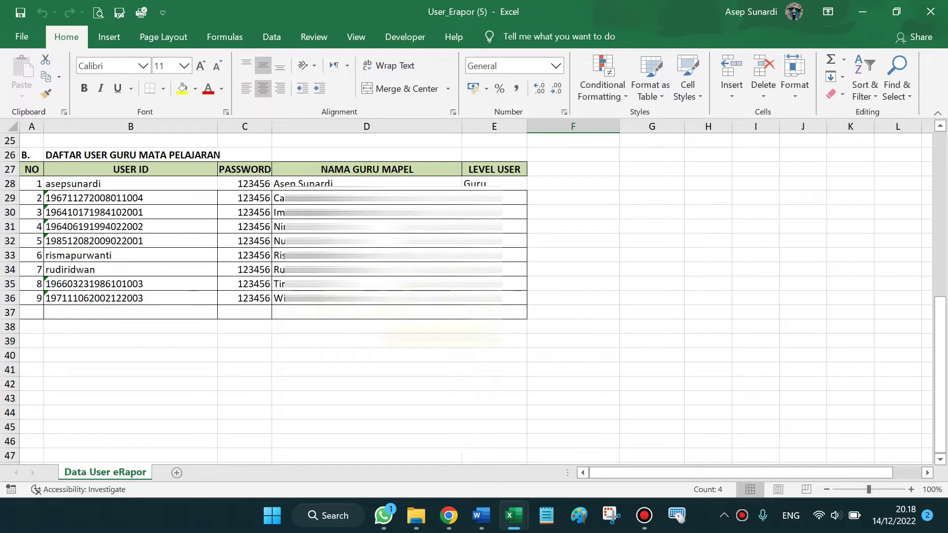
scroll(221, 330, "up", 2)
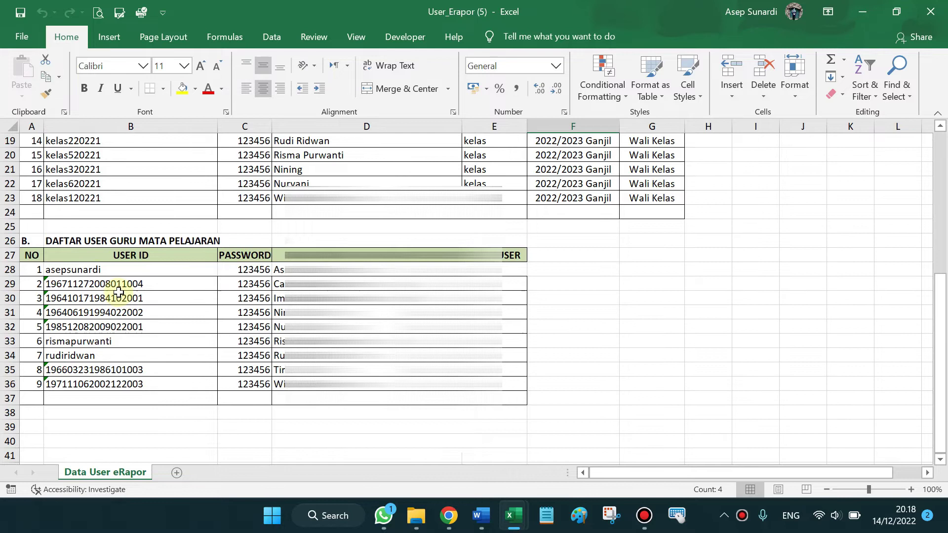
scroll(118, 292, "up", 4)
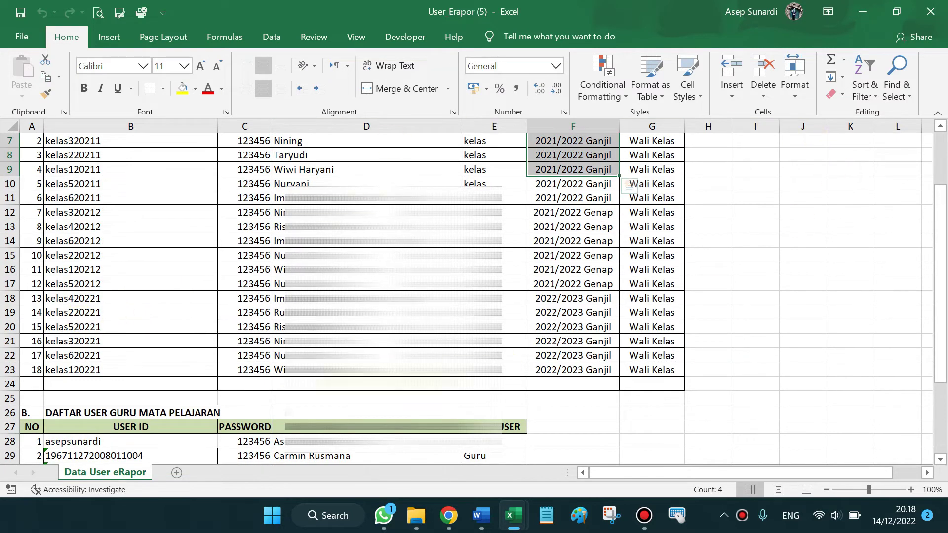
left_click(930, 11)
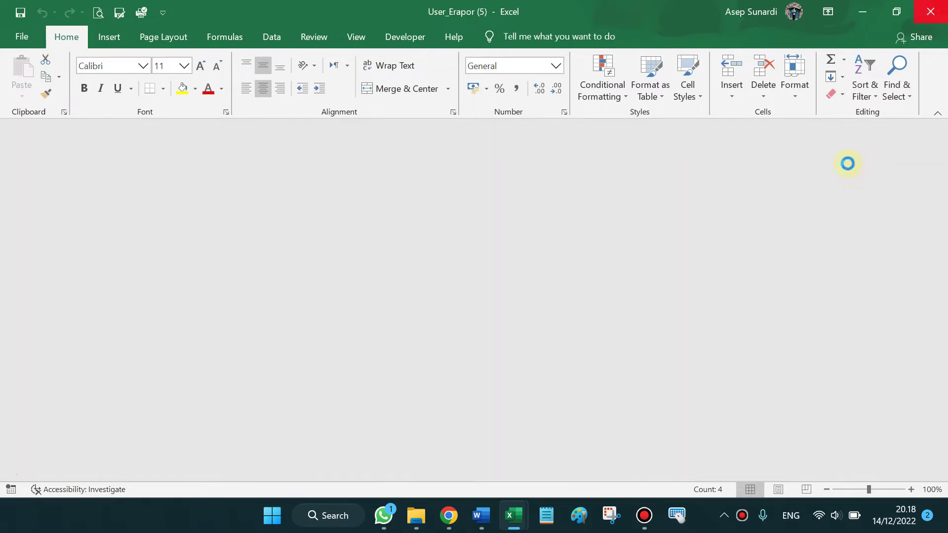
left_click(866, 15)
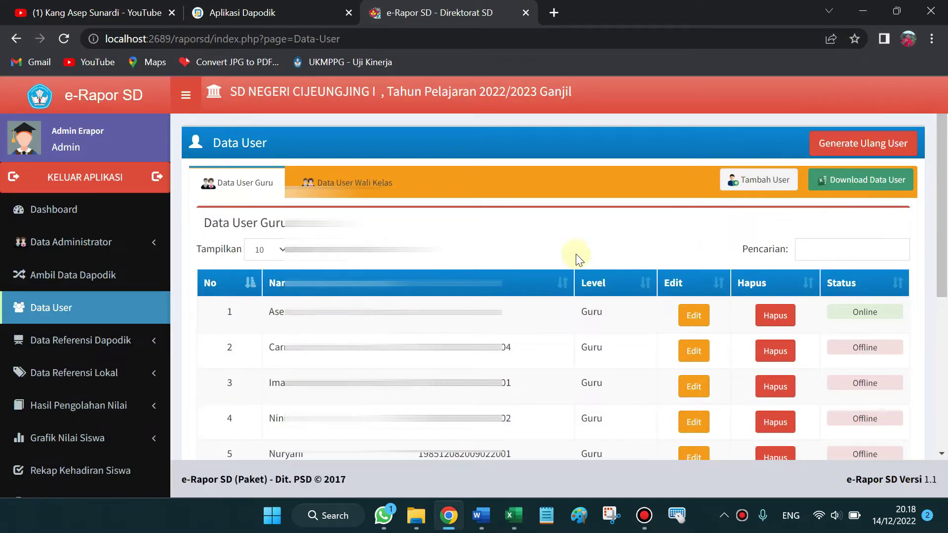
Open Profil Sekolah under Data Referensi Dapodik and look over the school's address, contact and headmaster details
scroll(564, 313, "down", 1)
scroll(564, 312, "down", 1)
scroll(59, 326, "down", 2)
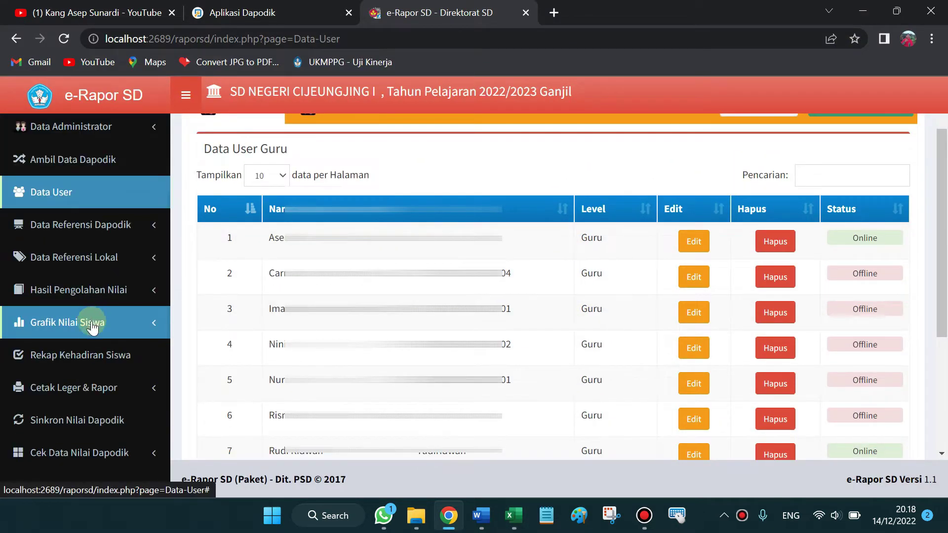
left_click(74, 236)
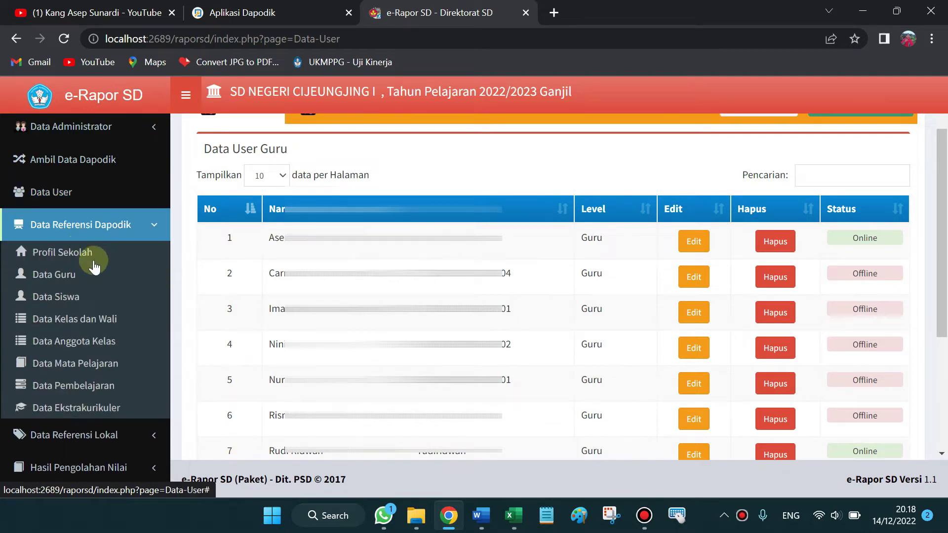
left_click(77, 249)
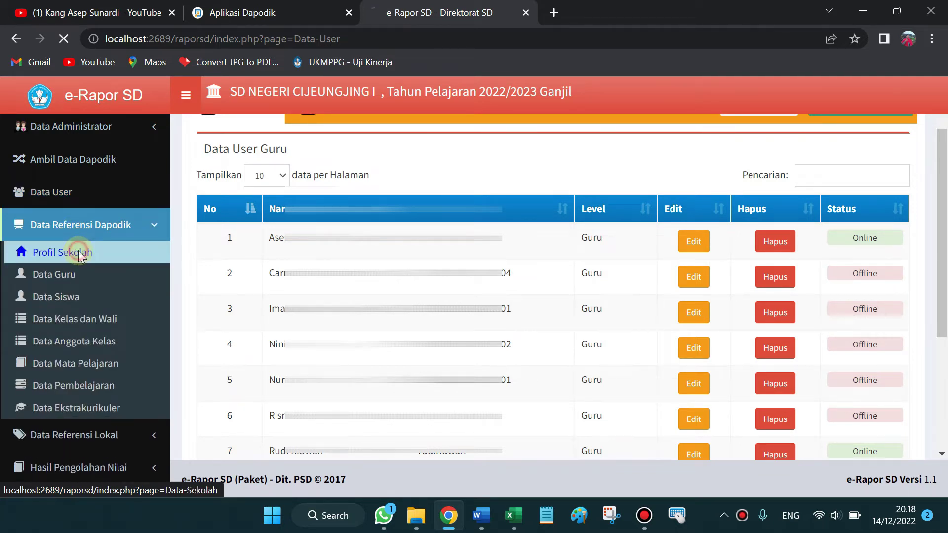
scroll(506, 296, "down", 3)
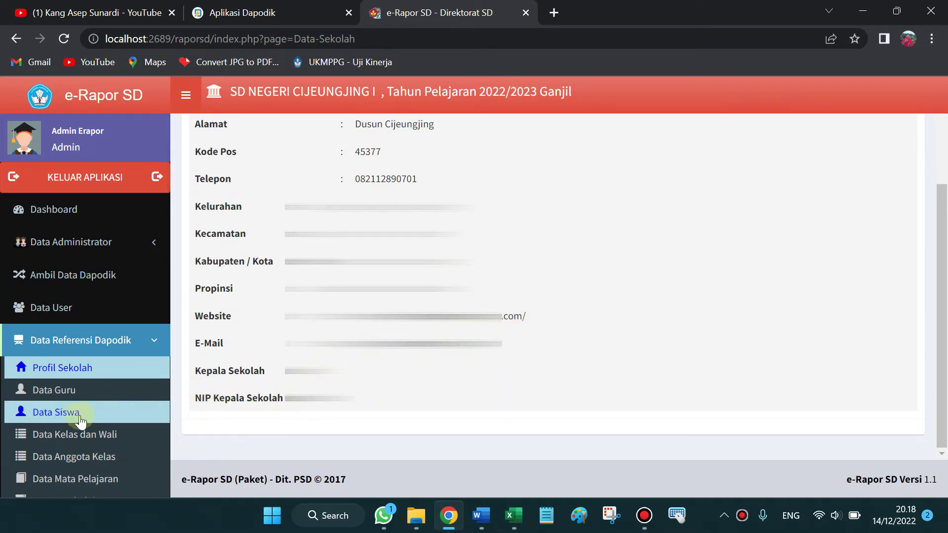
Open Data Guru and look through the complete teacher list
left_click(62, 389)
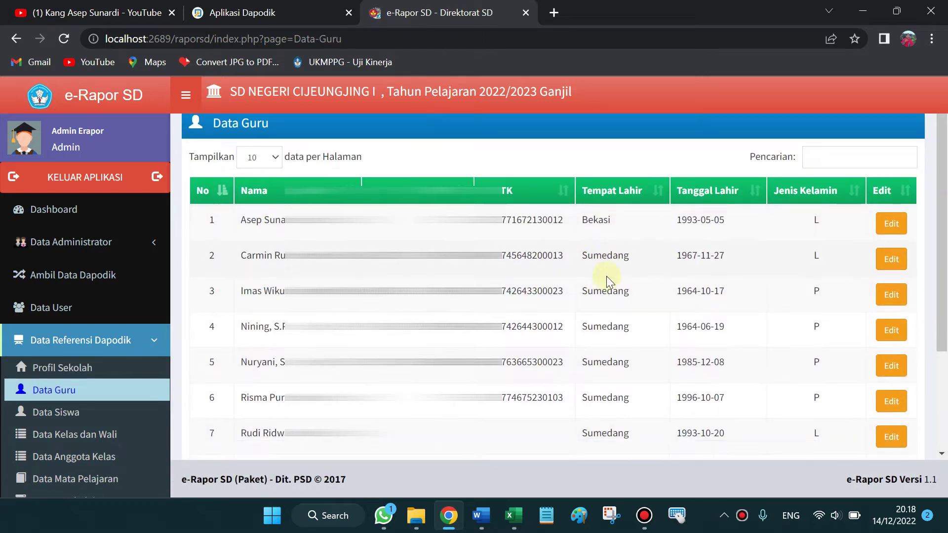
scroll(604, 282, "down", 3)
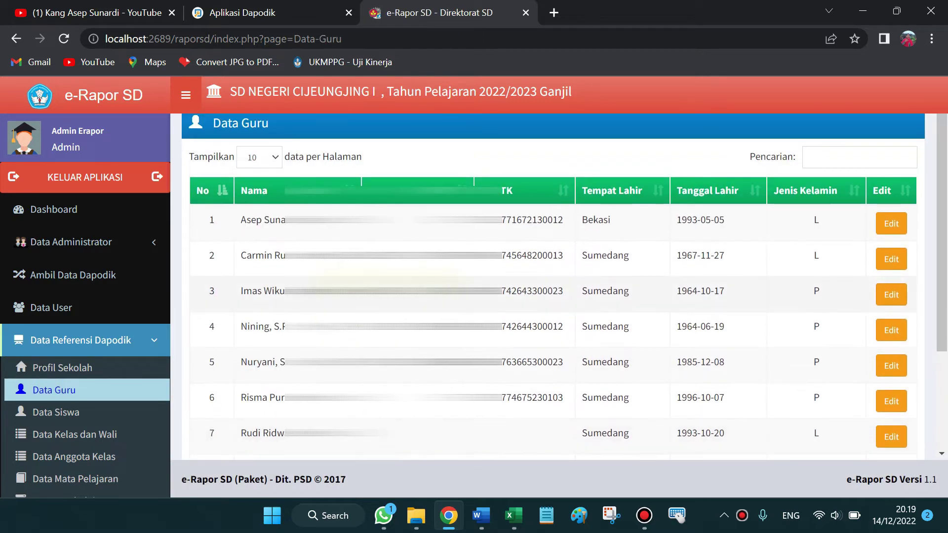
scroll(558, 286, "down", 3)
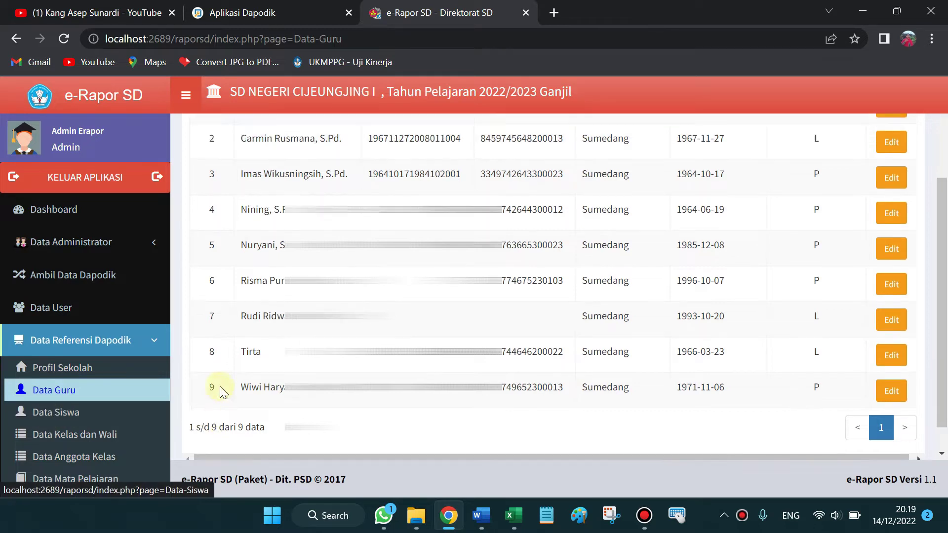
Open Data Siswa and examine the first student's Data Dapodik and Data Pelengkap Rapor in the edit form
left_click(50, 390)
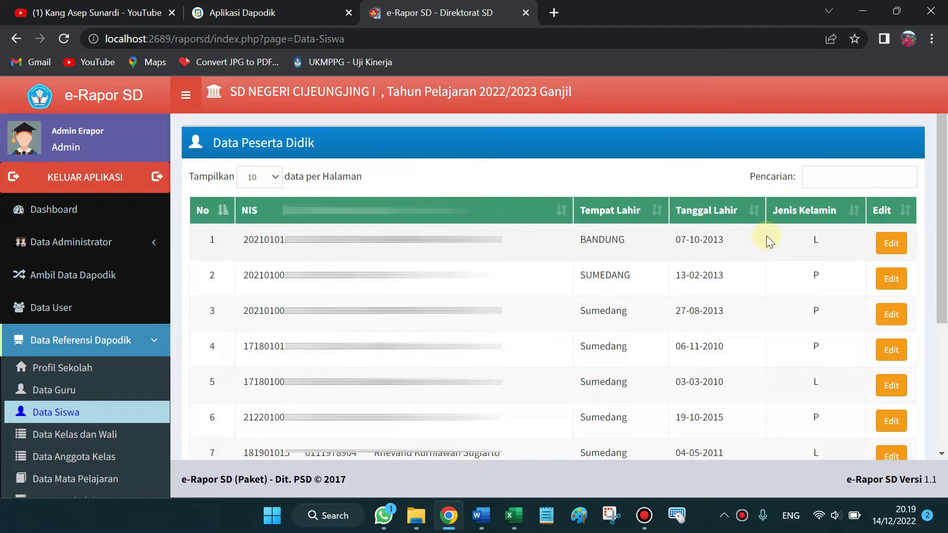
left_click(887, 247)
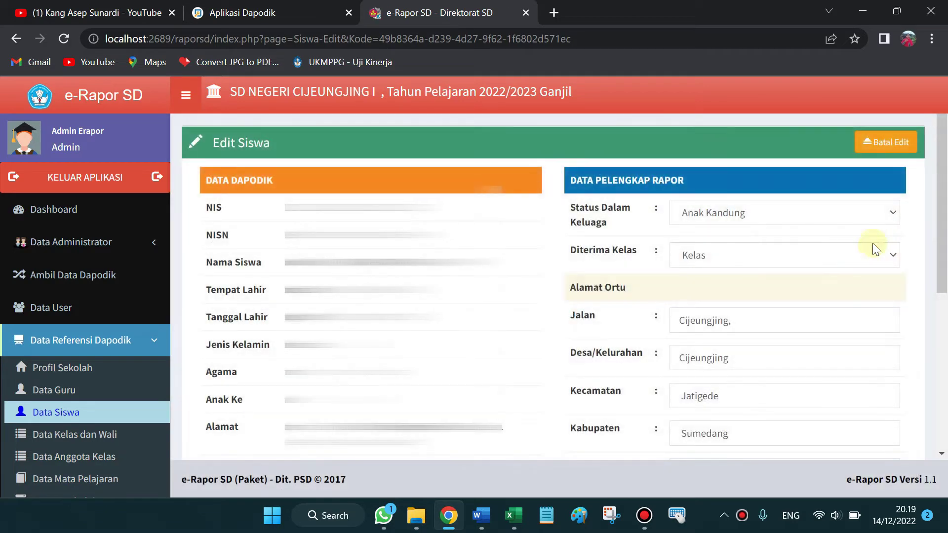
scroll(624, 248, "down", 5)
scroll(656, 286, "up", 5)
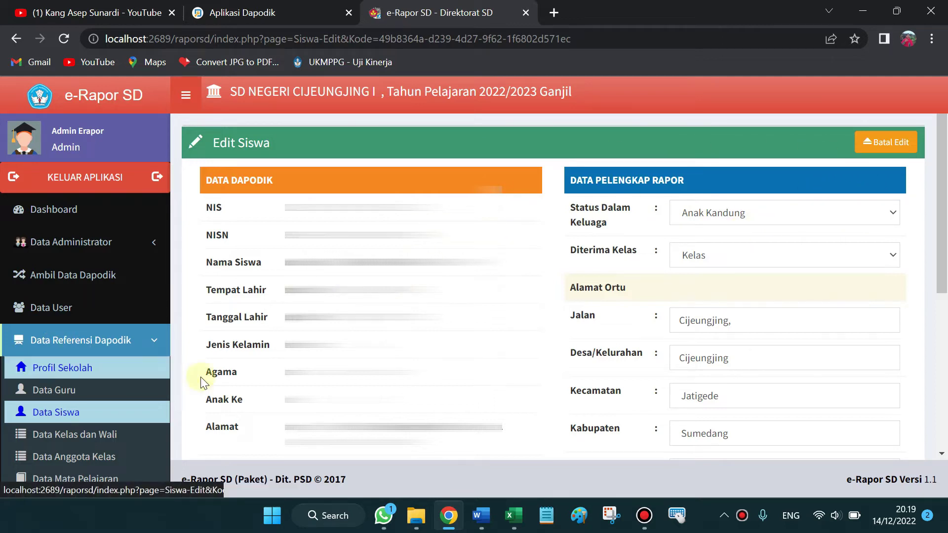
scroll(232, 316, "down", 3)
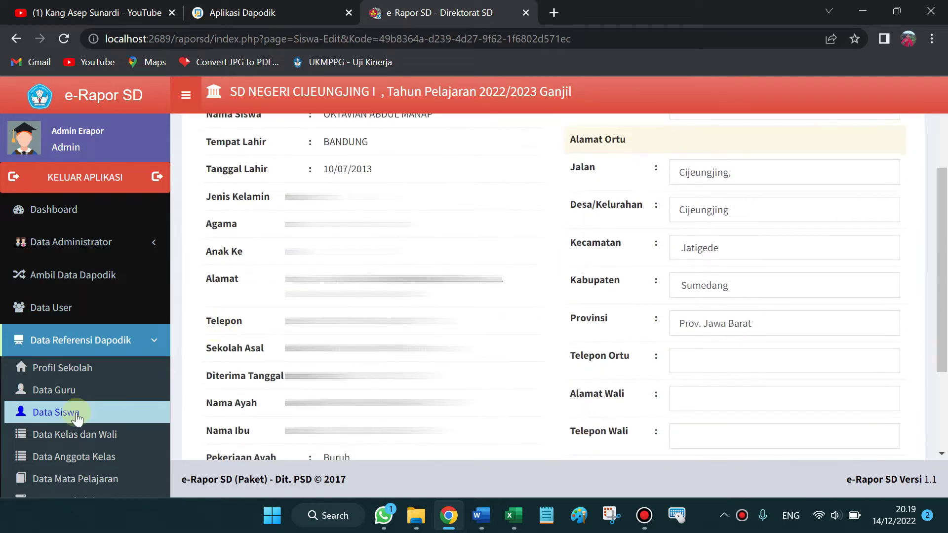
Open Data Kelas dan Wali and check each class's semester, curriculum, homeroom teacher and member count
scroll(74, 418, "down", 2)
left_click(58, 323)
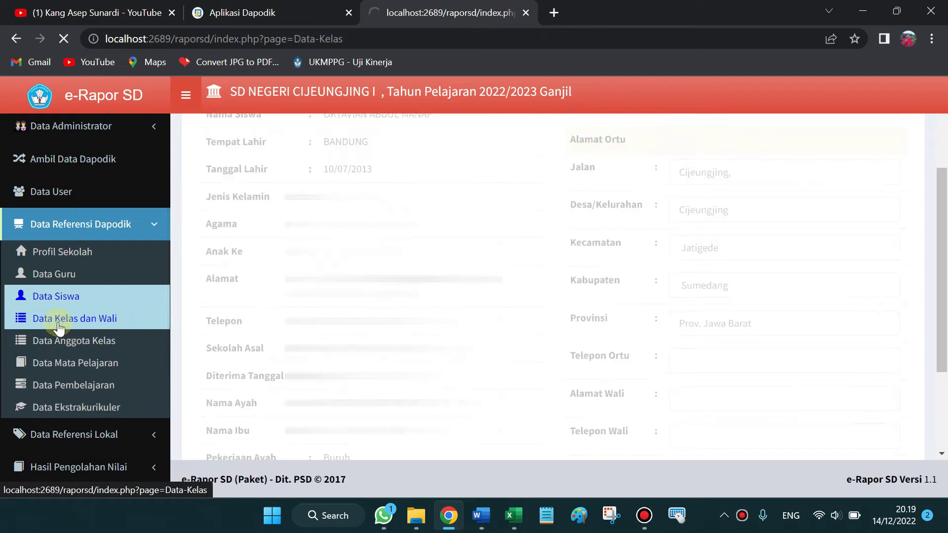
scroll(620, 324, "down", 2)
scroll(614, 336, "up", 2)
scroll(519, 311, "down", 2)
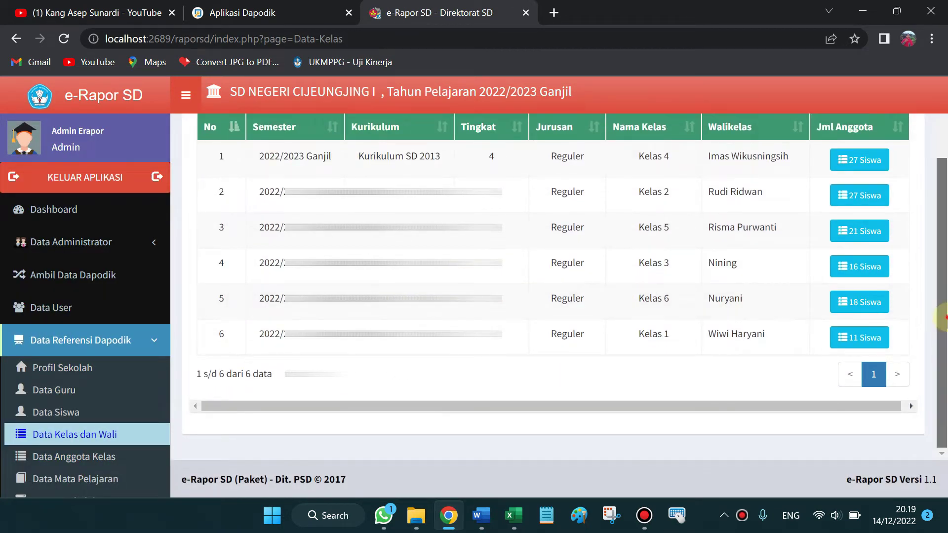
Open the member list of Kelas 1 and look through the students assigned to it
scroll(942, 316, "up", 1)
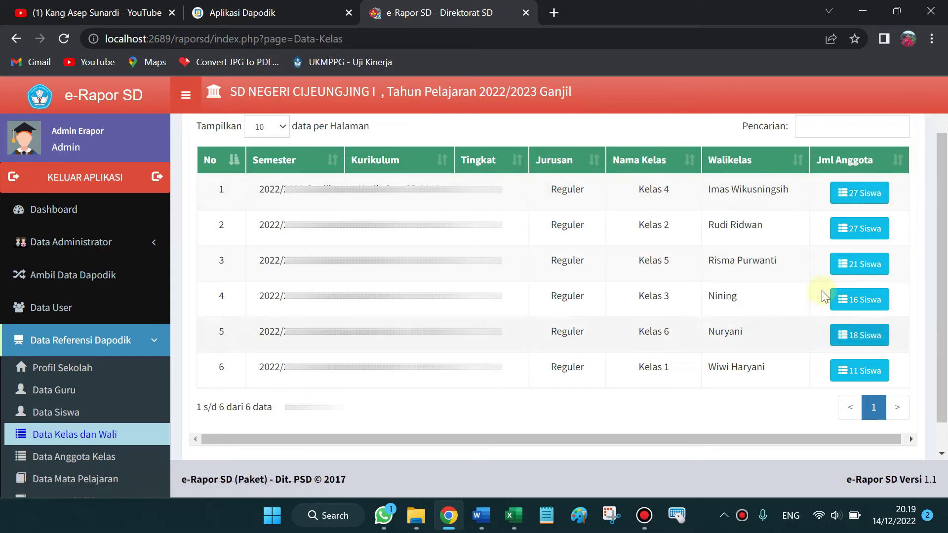
left_click(851, 379)
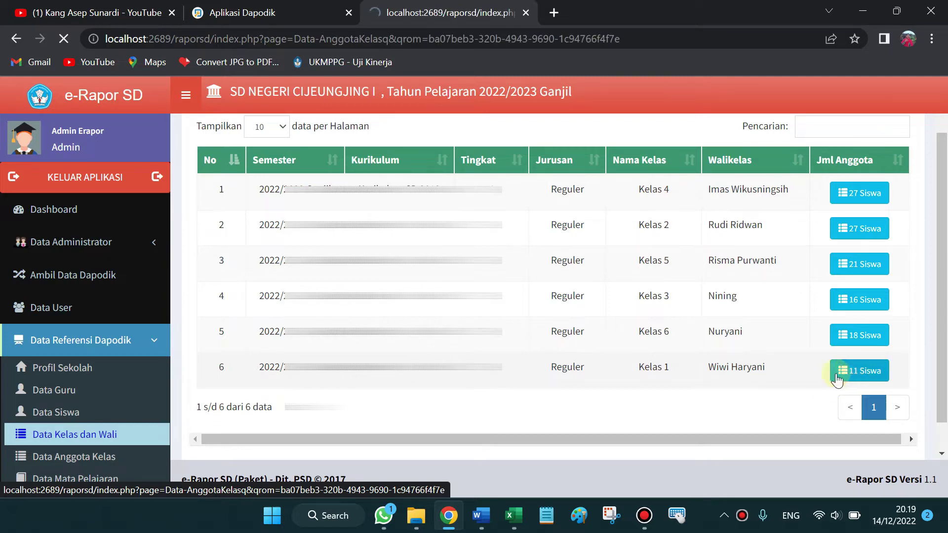
scroll(557, 244, "down", 4)
scroll(557, 247, "up", 4)
scroll(555, 251, "down", 4)
scroll(690, 370, "up", 4)
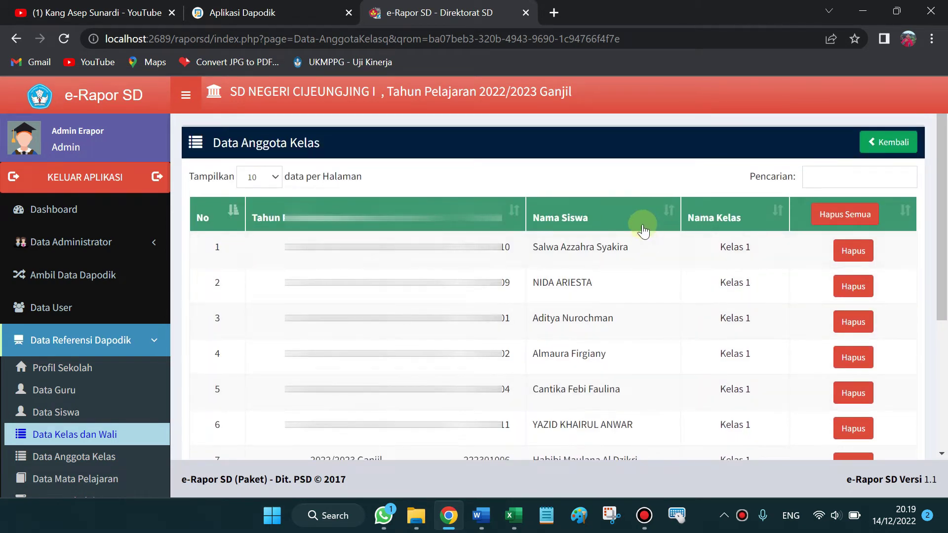
scroll(809, 324, "down", 2)
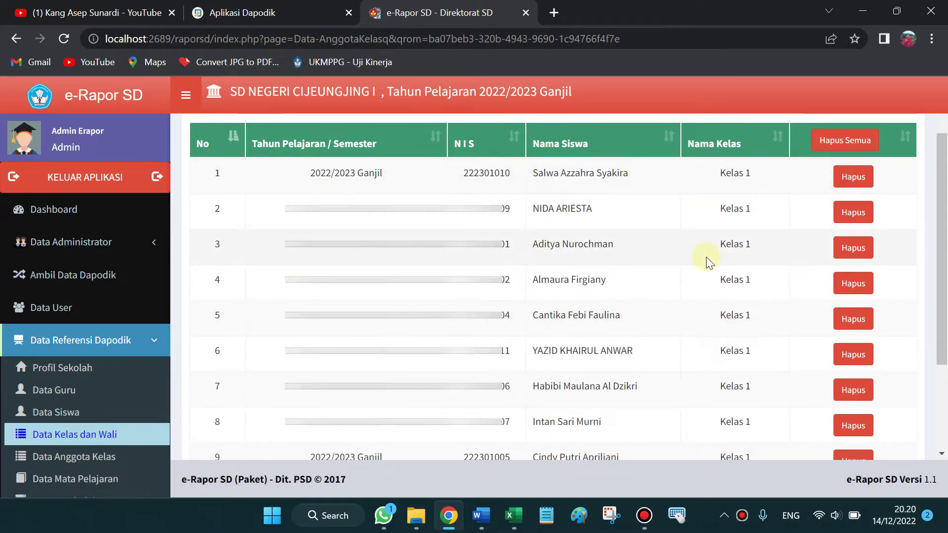
scroll(681, 304, "down", 3)
scroll(681, 304, "up", 5)
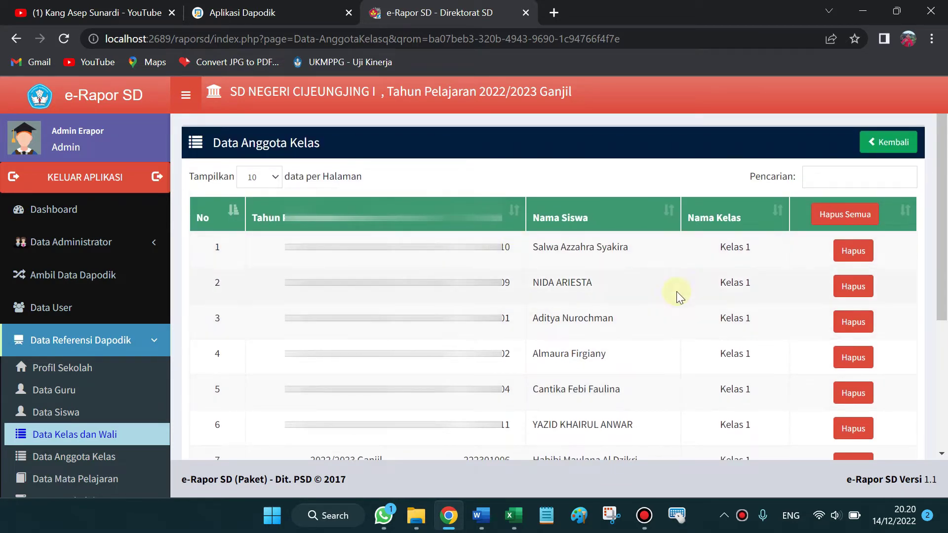
scroll(618, 282, "down", 3)
scroll(566, 313, "up", 3)
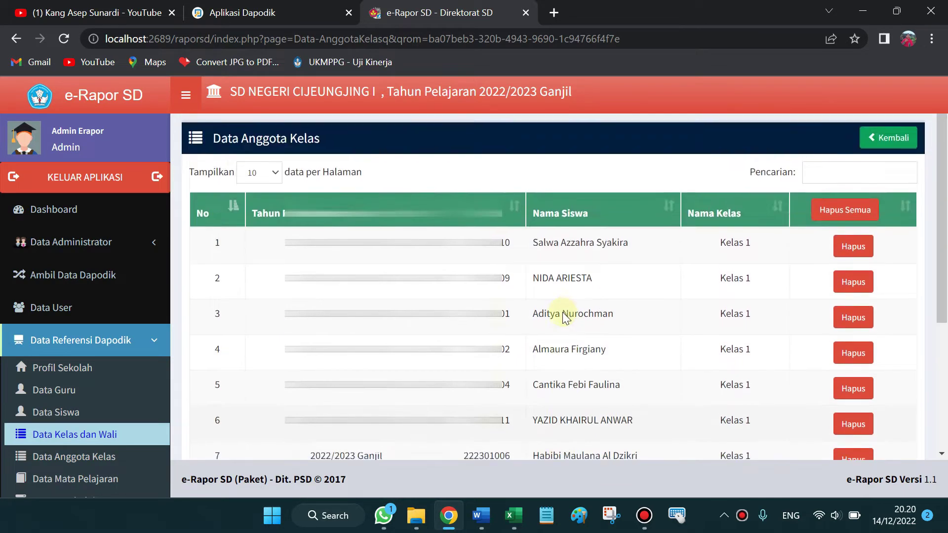
scroll(563, 313, "down", 3)
scroll(571, 314, "up", 1)
scroll(572, 313, "up", 2)
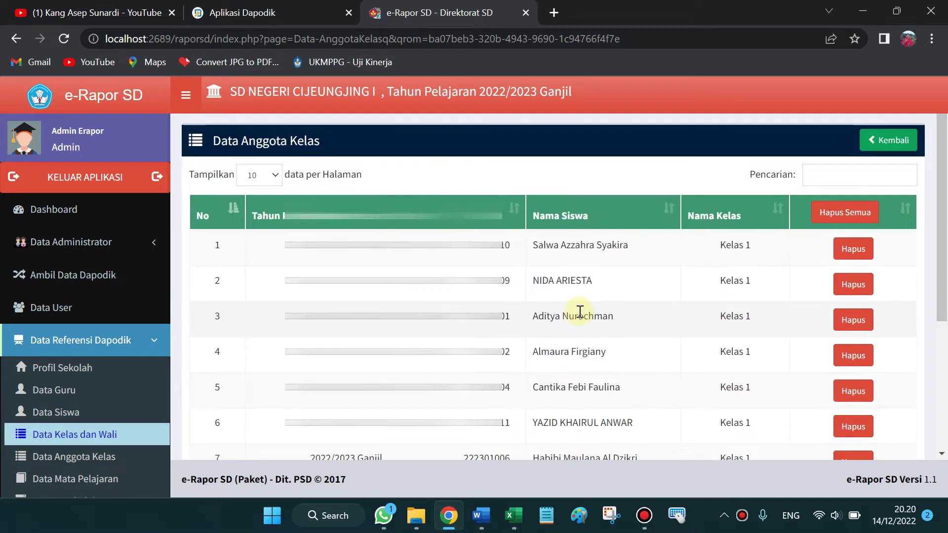
scroll(523, 306, "down", 4)
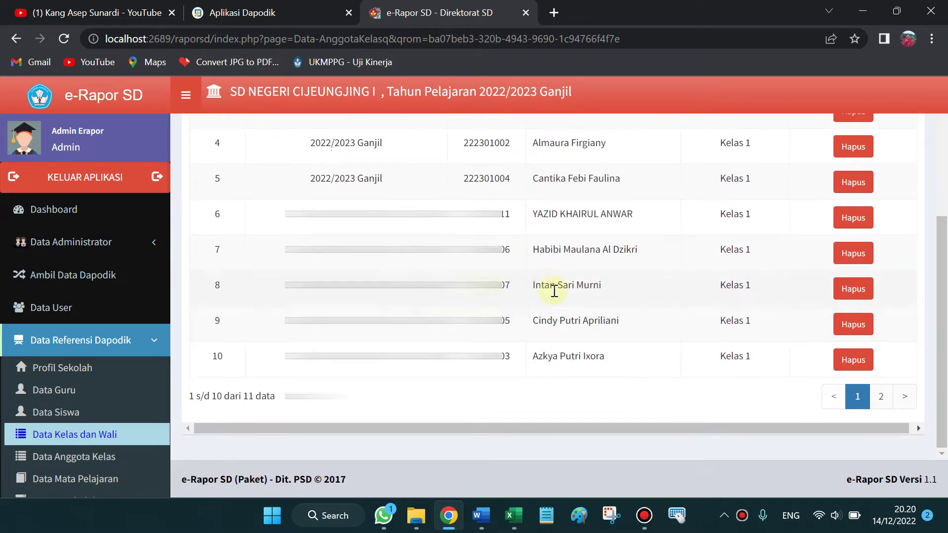
Open Data Anggota Kelas and then Data Mata Pelajaran, and check the subjects and their abbreviations
scroll(110, 390, "down", 5)
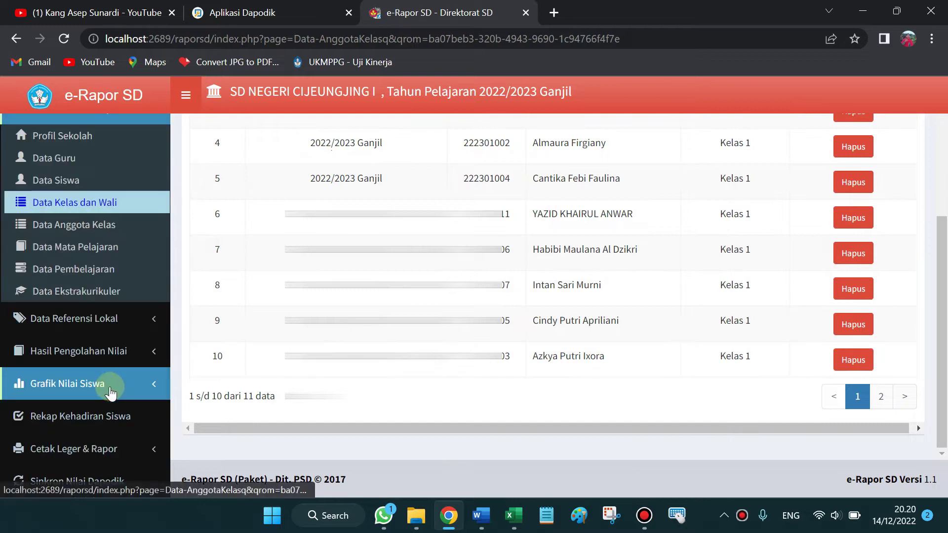
left_click(76, 227)
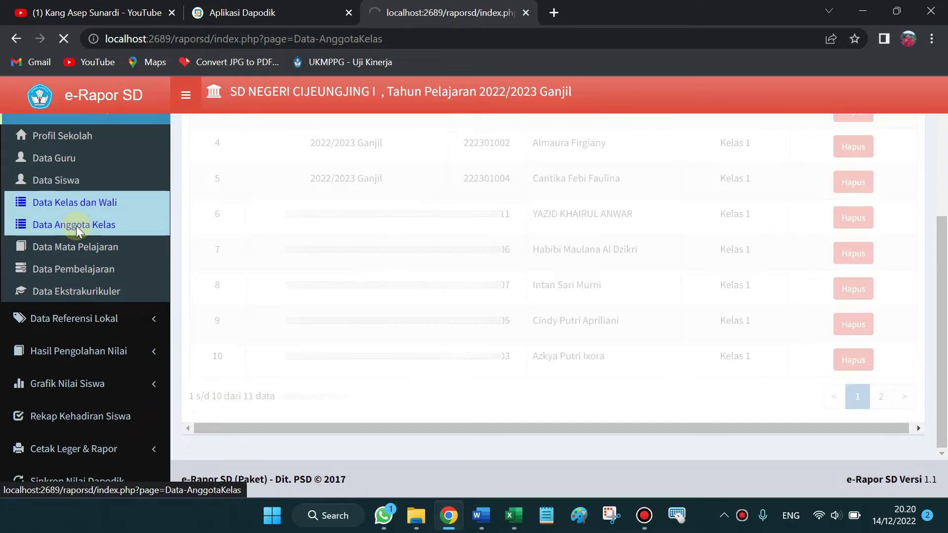
scroll(148, 296, "down", 5)
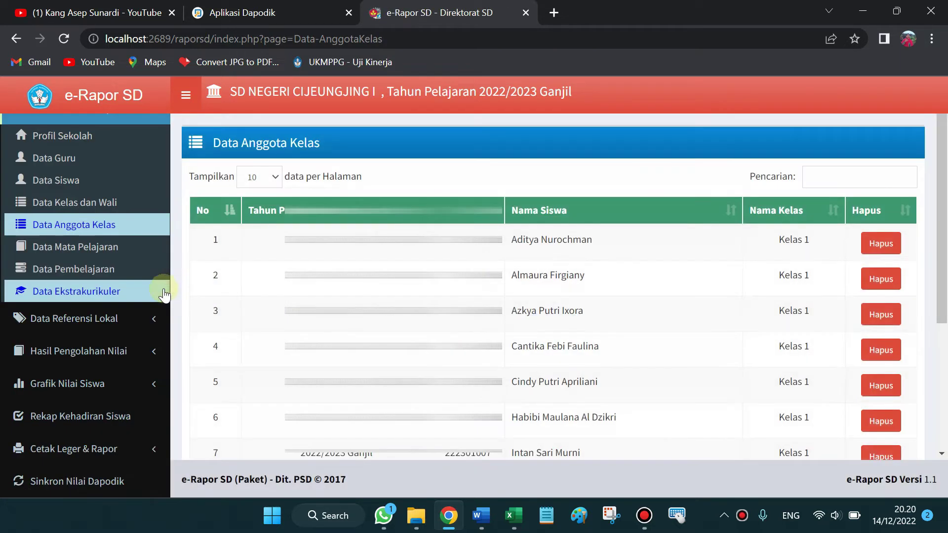
left_click(54, 247)
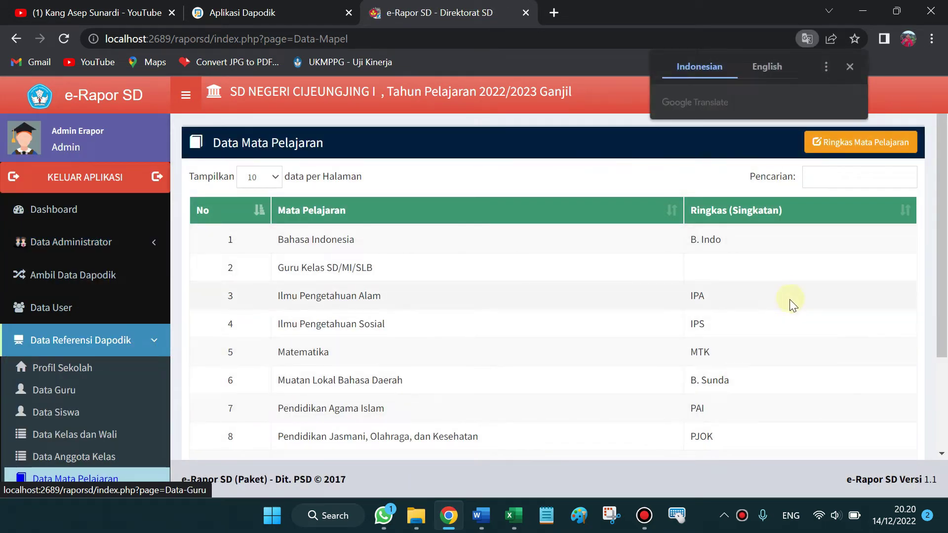
scroll(736, 336, "down", 2)
scroll(733, 333, "down", 1)
scroll(731, 335, "up", 3)
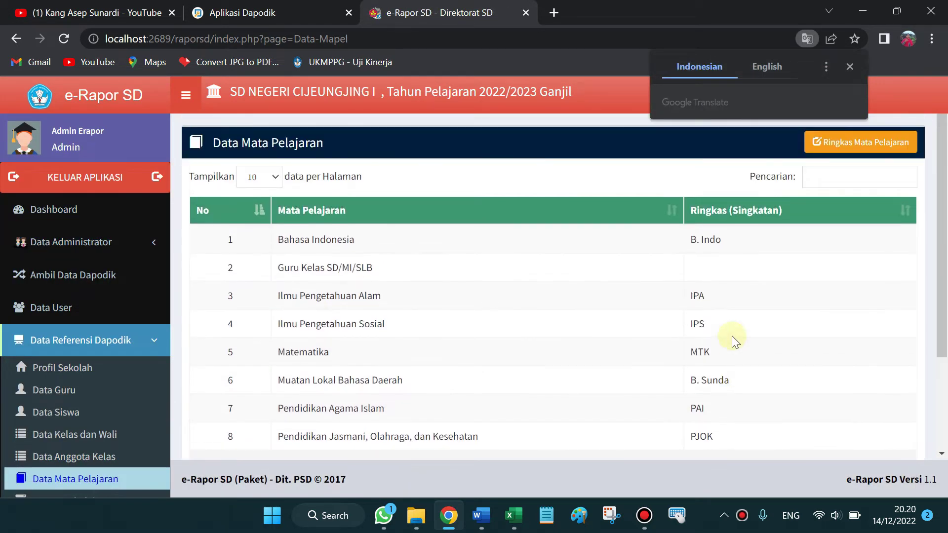
scroll(642, 315, "down", 2)
scroll(641, 277, "up", 2)
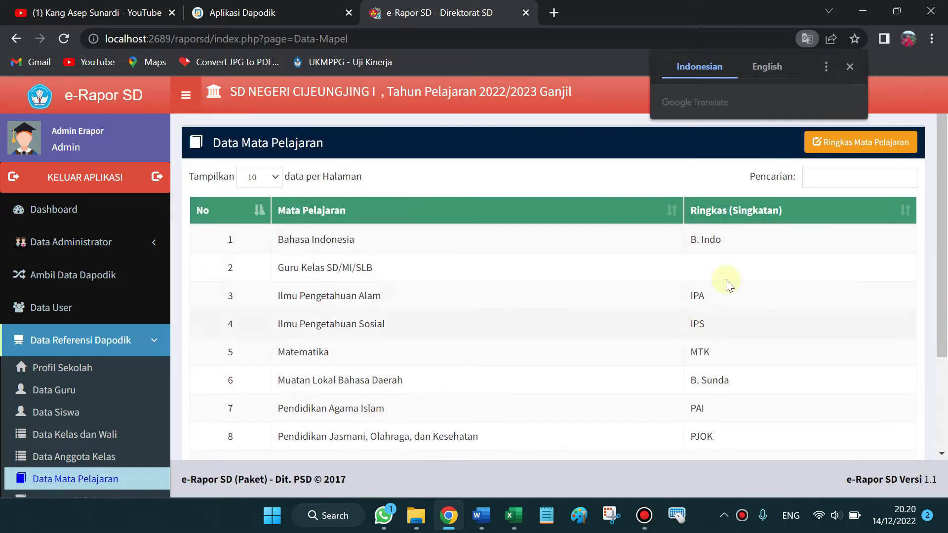
scroll(394, 286, "down", 3)
Open Data Pembelajaran and check which teacher is assigned to each subject and class
scroll(159, 327, "down", 5)
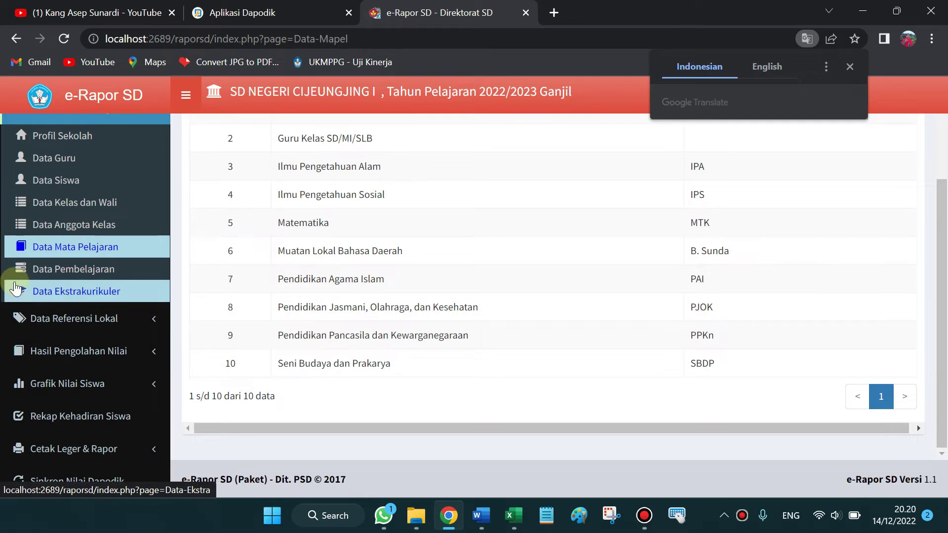
left_click(69, 269)
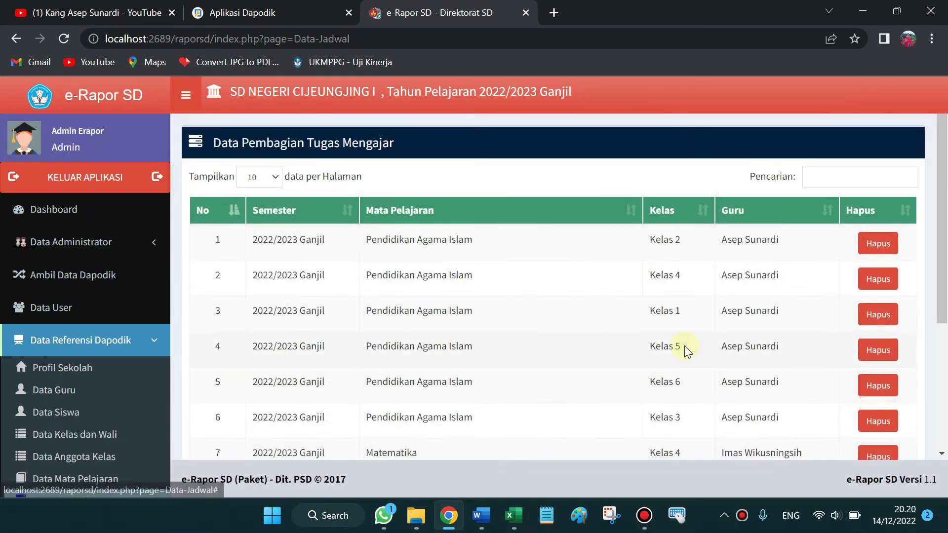
scroll(543, 343, "down", 4)
Open Data Ekstrakurikuler to check the extracurricular names for the report, and collapse the Data Referensi Dapodik group
scroll(84, 346, "down", 4)
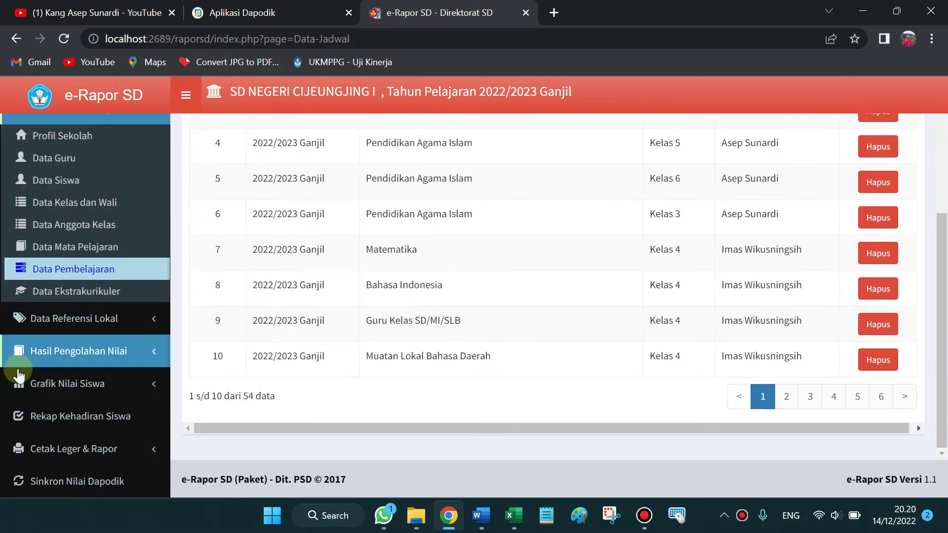
left_click(85, 297)
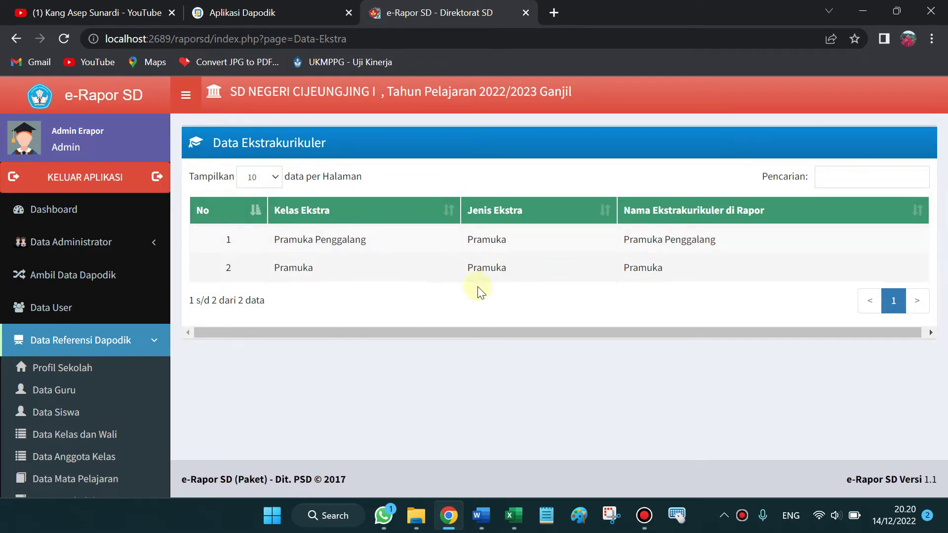
left_click(149, 340)
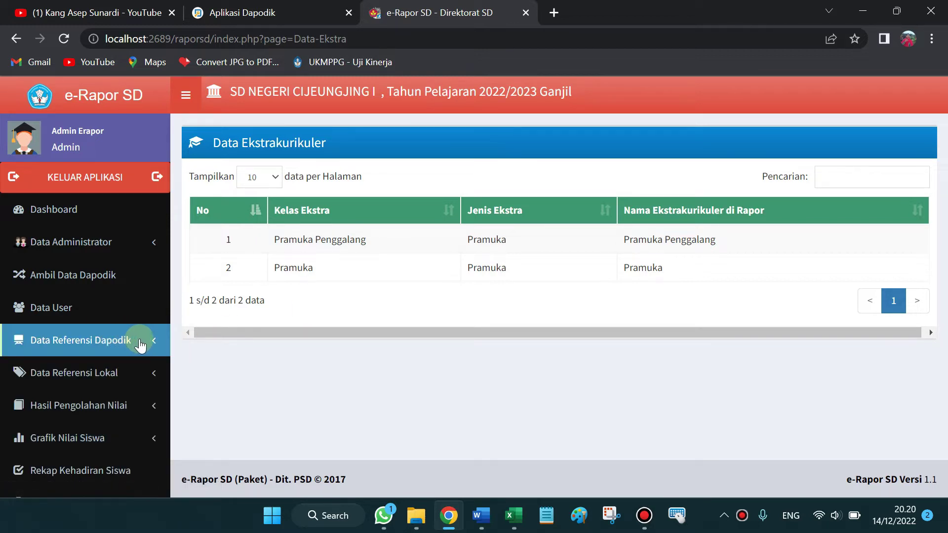
scroll(134, 316, "down", 2)
scroll(132, 290, "up", 2)
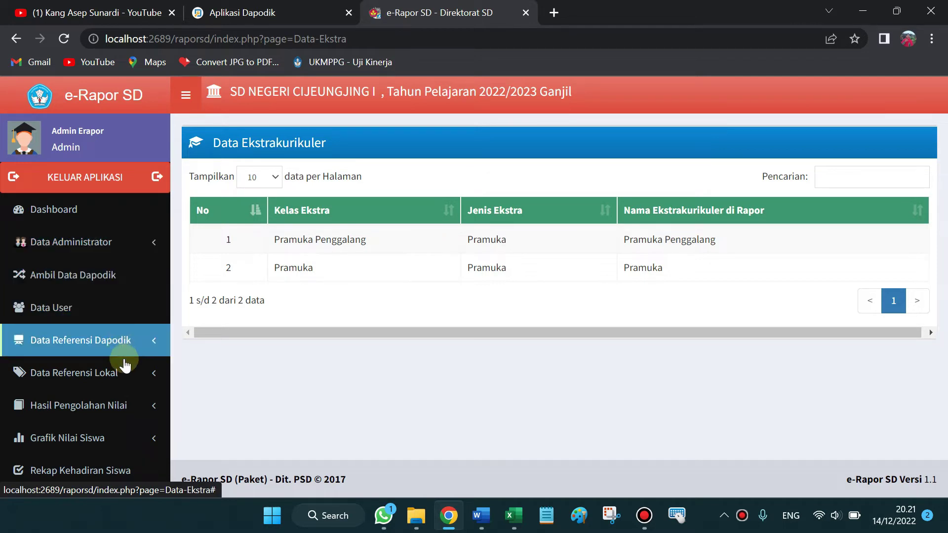
scroll(124, 365, "down", 2)
scroll(74, 370, "up", 2)
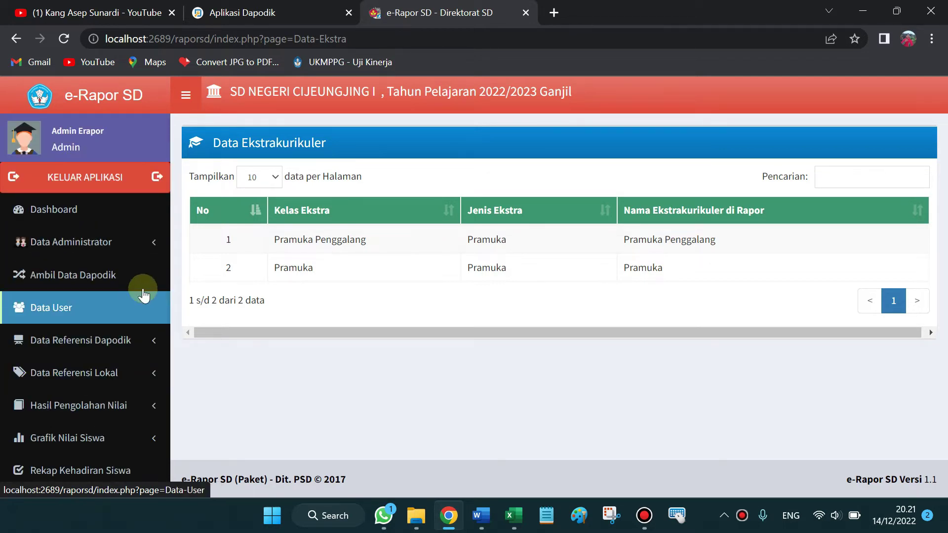
Open Mapping Mapel K2013 under Data Referensi Lokal and bring the subject mapping table into view
scroll(74, 375, "down", 2)
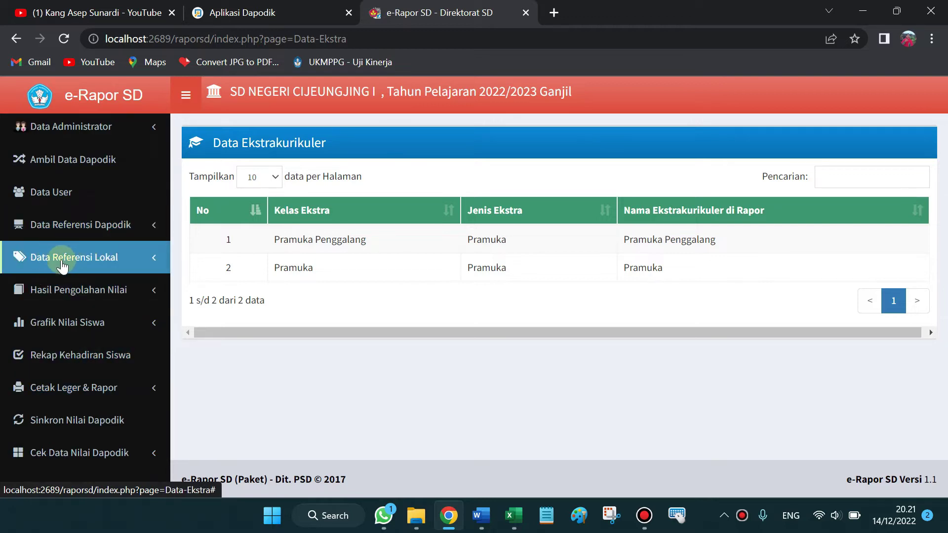
left_click(106, 260)
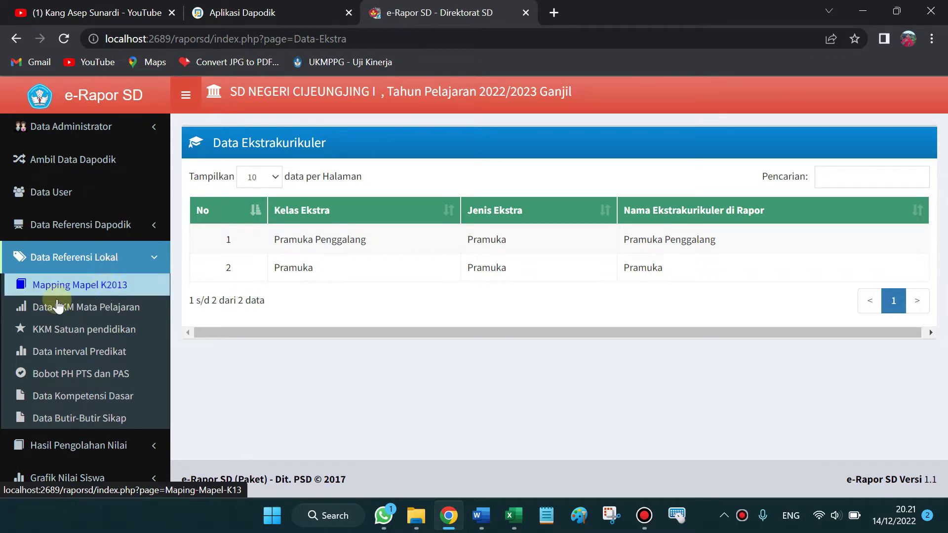
left_click(71, 285)
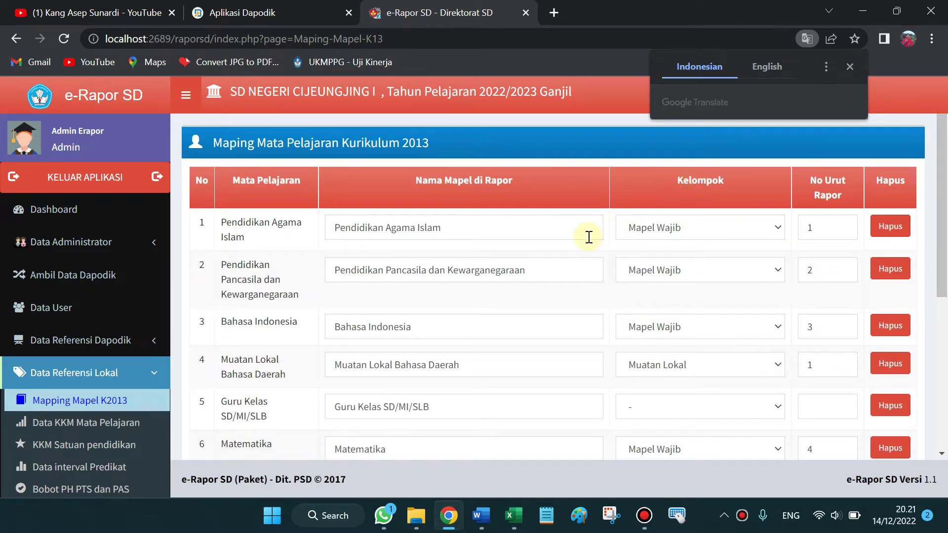
left_click_drag(941, 230, 942, 251)
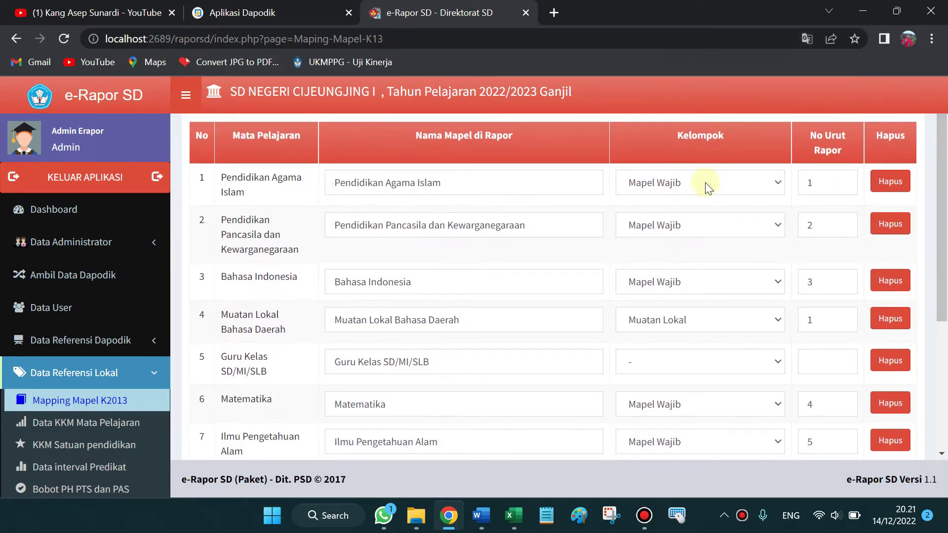
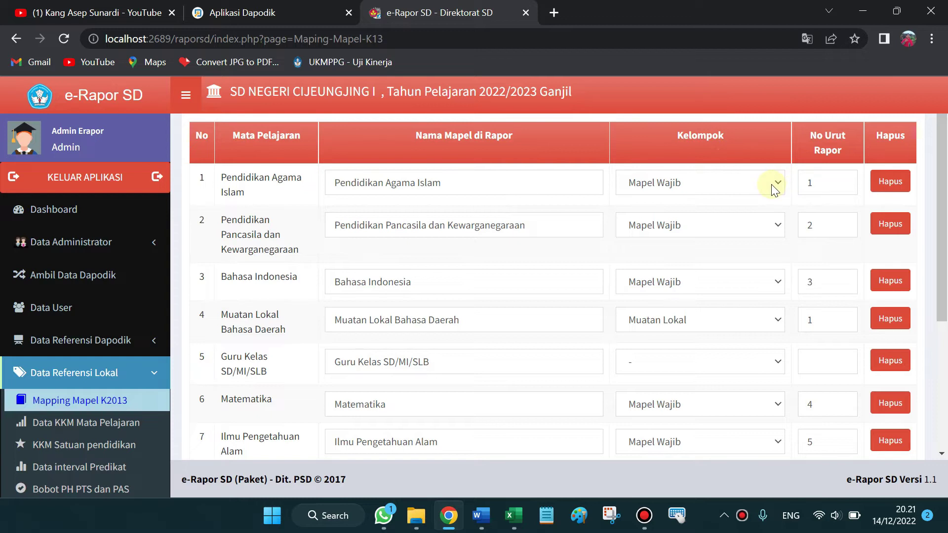
Set the Kelompok of Pendidikan Agama Islam to Mapel Wajib
left_click(826, 186)
left_click(773, 181)
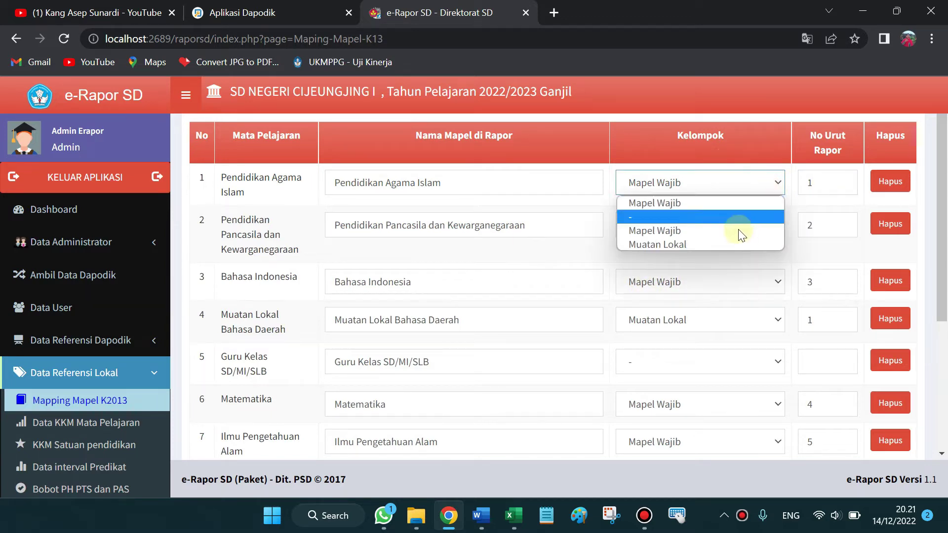
left_click(745, 204)
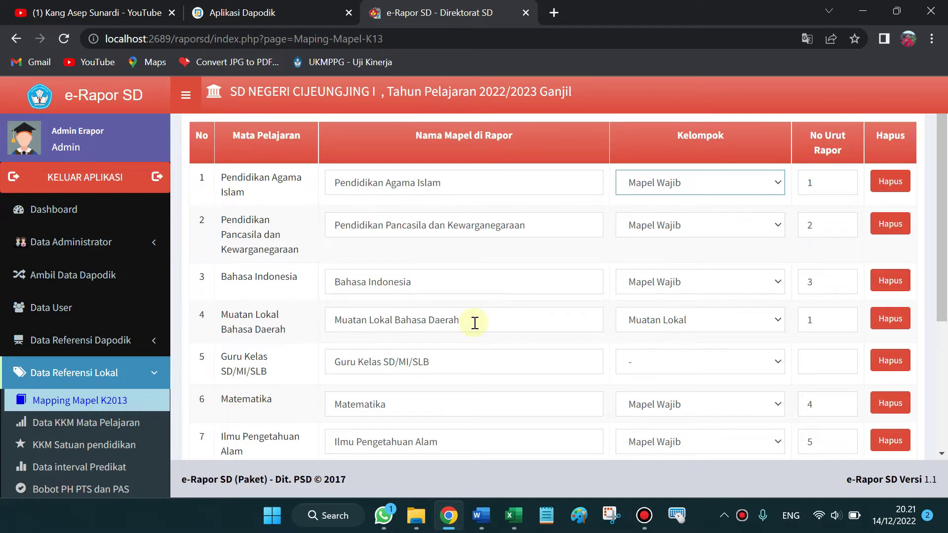
Set the Kelompok of Muatan Lokal Bahasa Daerah to Muatan Lokal and check its report order number
left_click(775, 321)
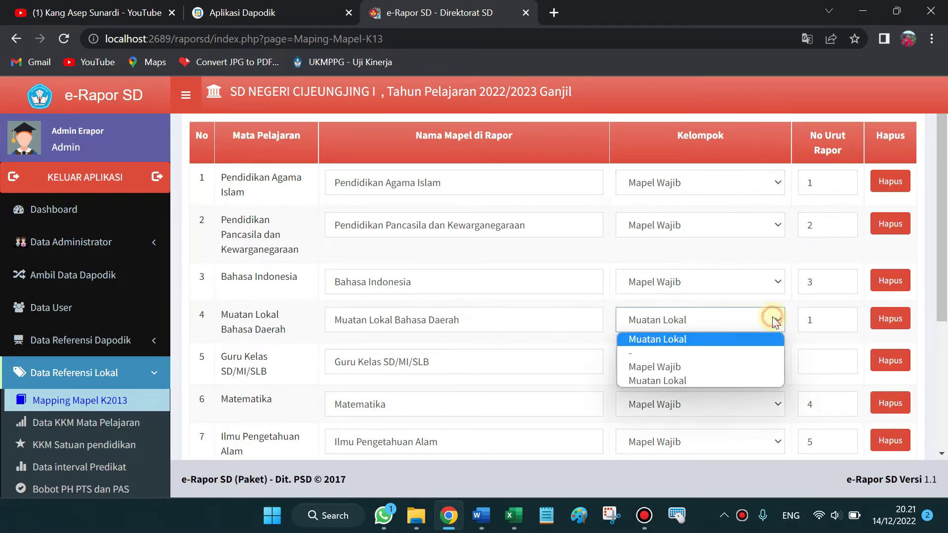
left_click(729, 339)
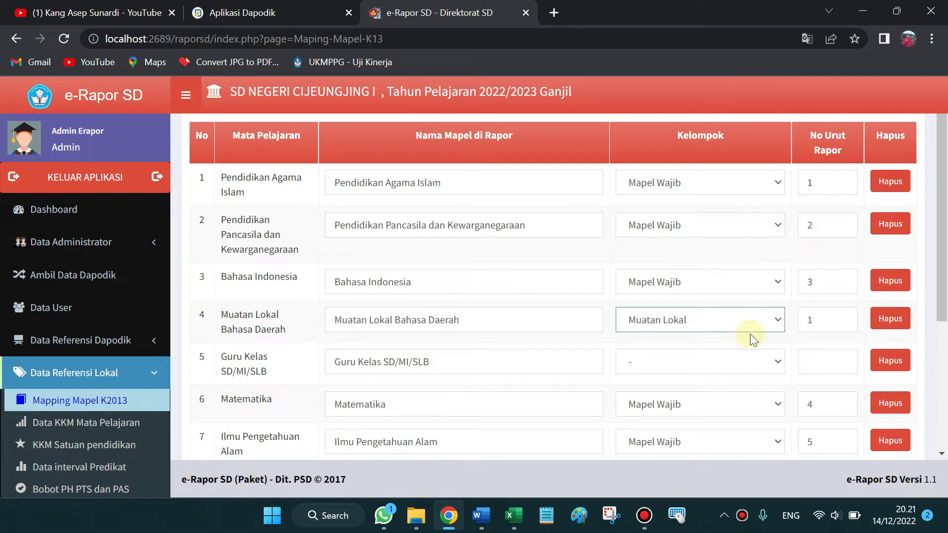
left_click(822, 322)
scroll(714, 211, "down", 2)
scroll(709, 227, "up", 2)
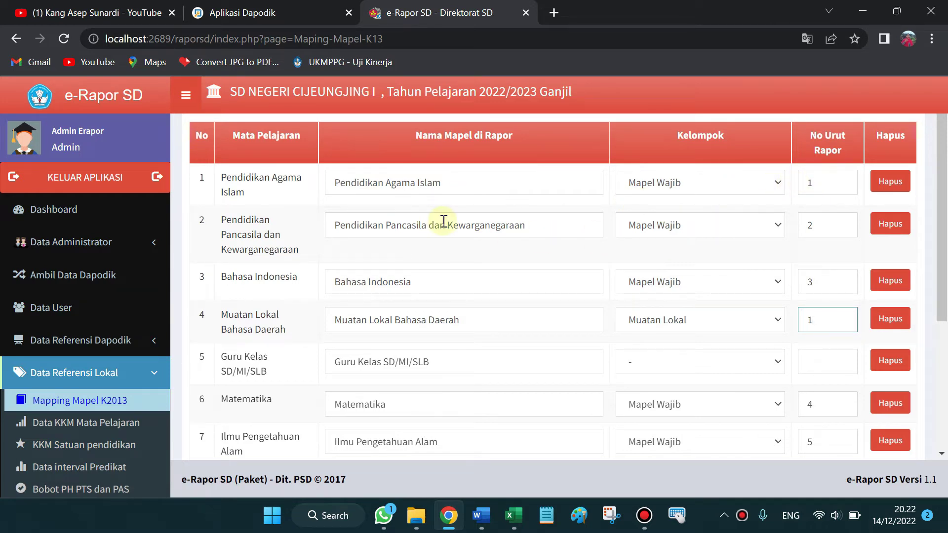
scroll(781, 250, "down", 2)
scroll(762, 215, "up", 2)
Check the No Urut Rapor of each subject in the K2013 mapping, numbering Mapel Wajib and Muatan Lokal separately
left_click(820, 196)
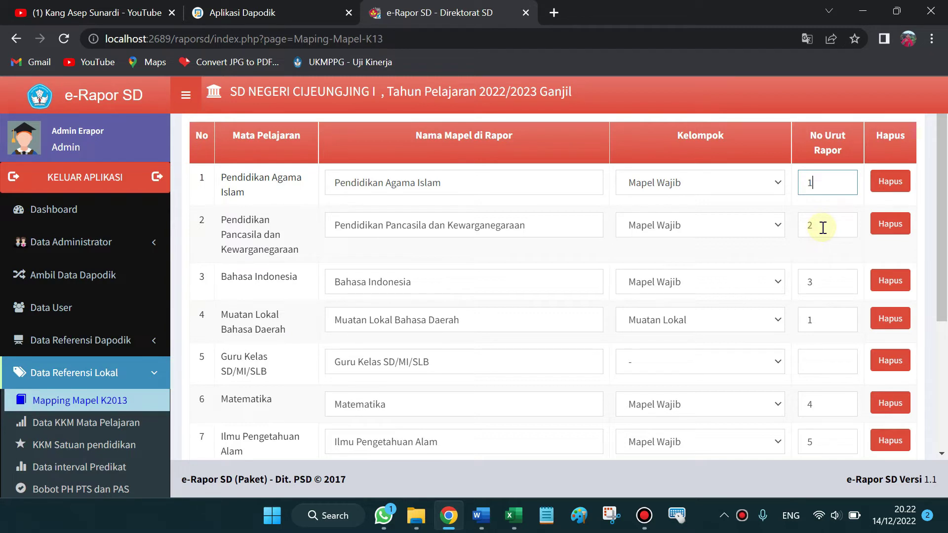
left_click(823, 227)
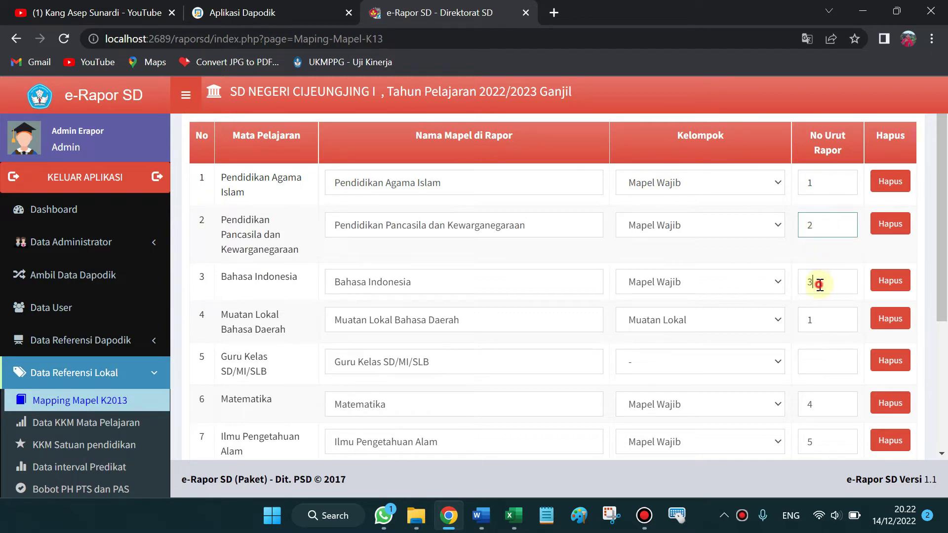
scroll(846, 294, "down", 1)
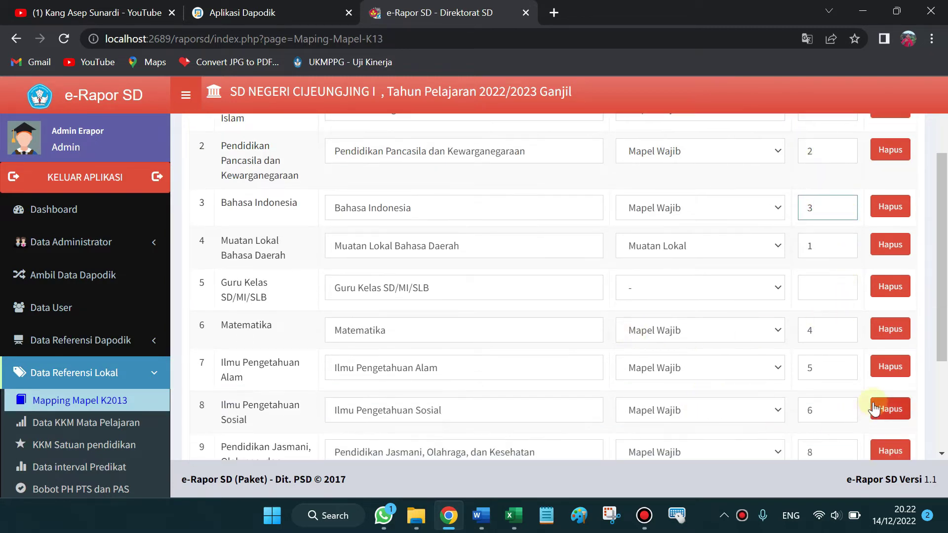
left_click(834, 338)
left_click(831, 370)
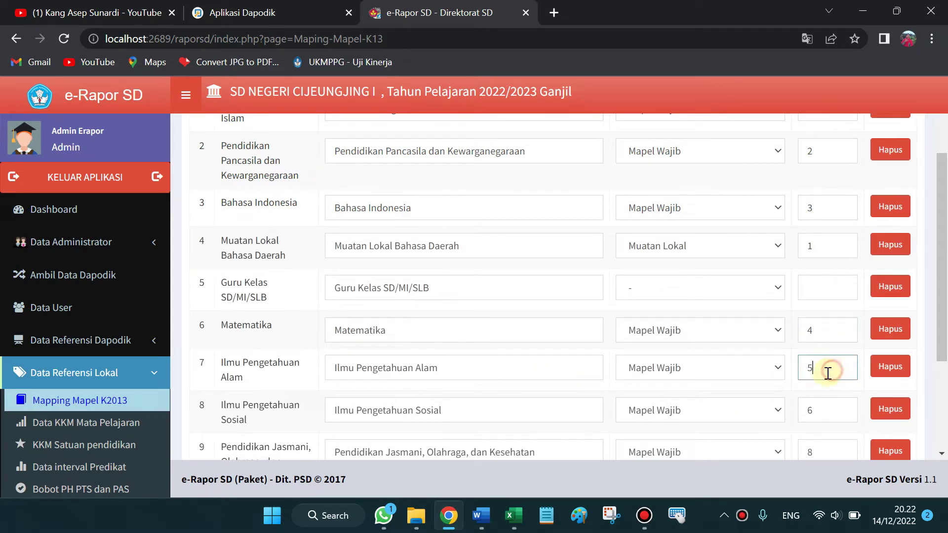
left_click(832, 412)
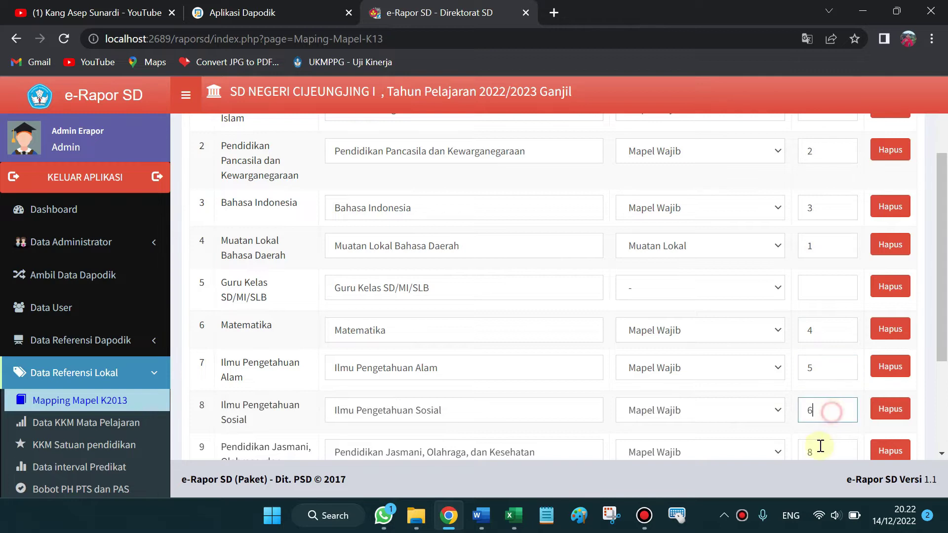
scroll(801, 442, "down", 3)
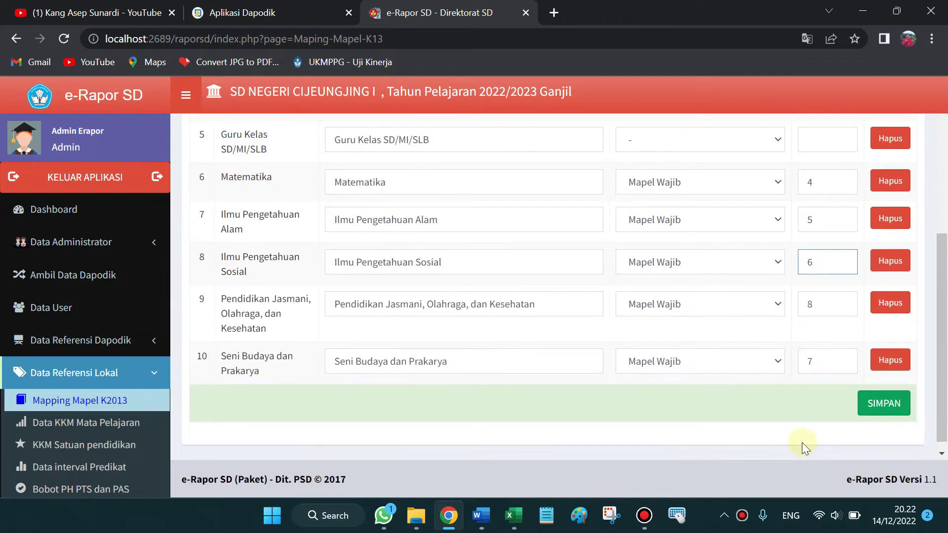
left_click(825, 365)
left_click(826, 303)
scroll(831, 340, "up", 2)
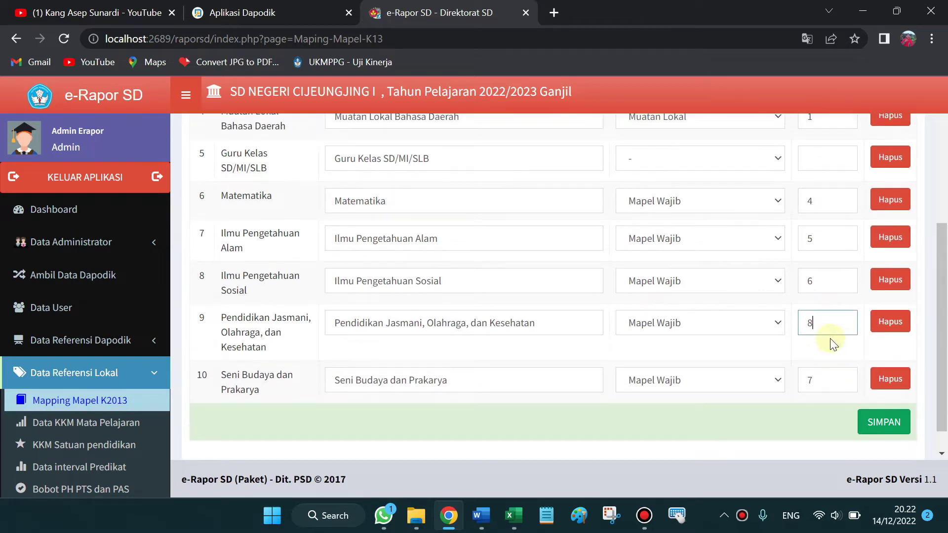
scroll(830, 339, "up", 2)
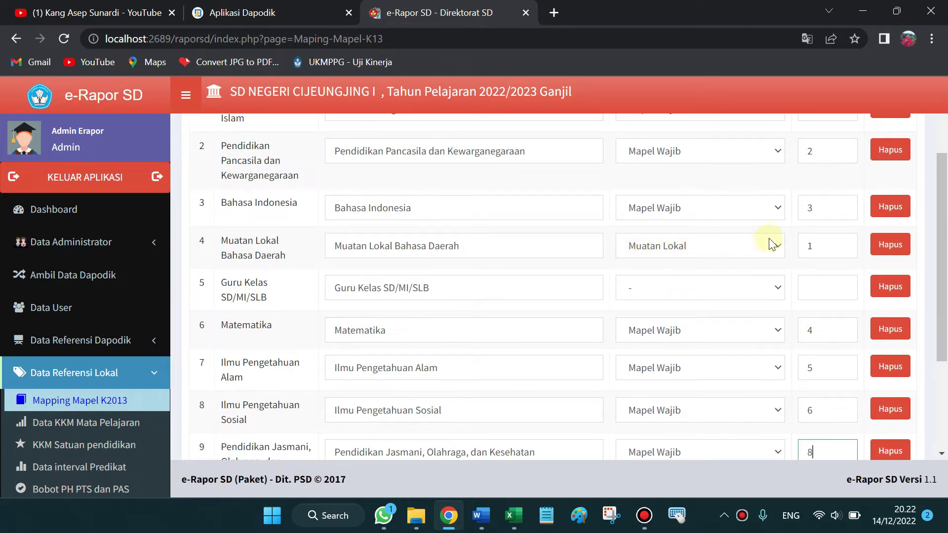
left_click(826, 242)
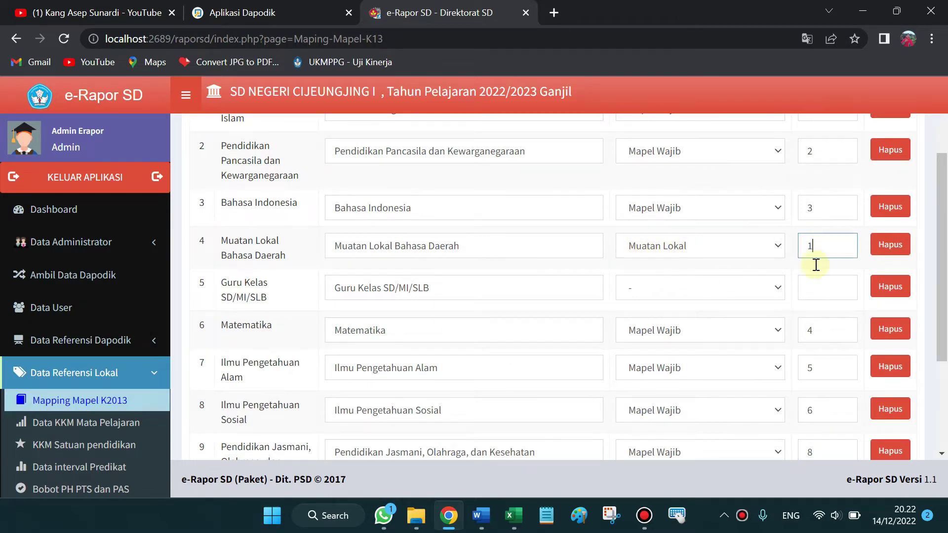
scroll(634, 303, "down", 2)
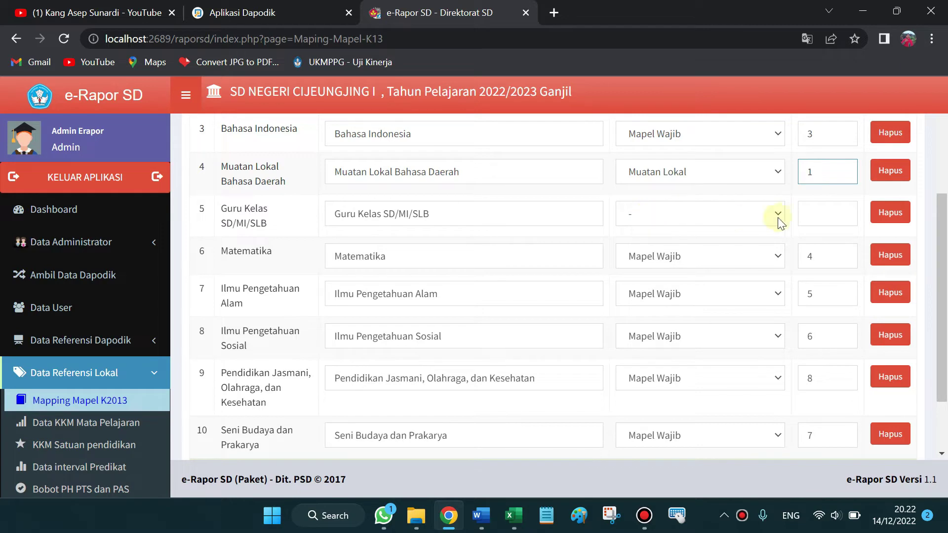
scroll(740, 247, "down", 2)
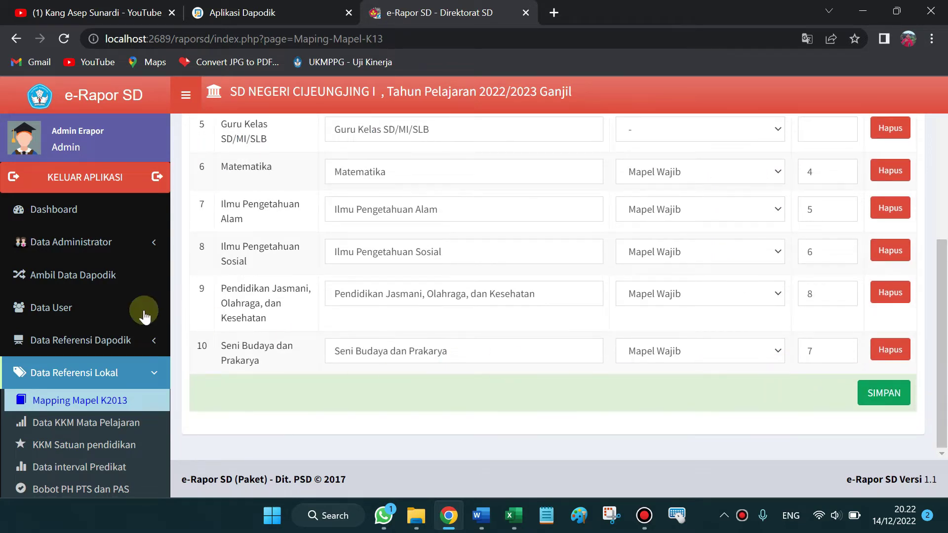
Open Data KKM Mata Pelajaran under Data Referensi Lokal
scroll(142, 310, "down", 3)
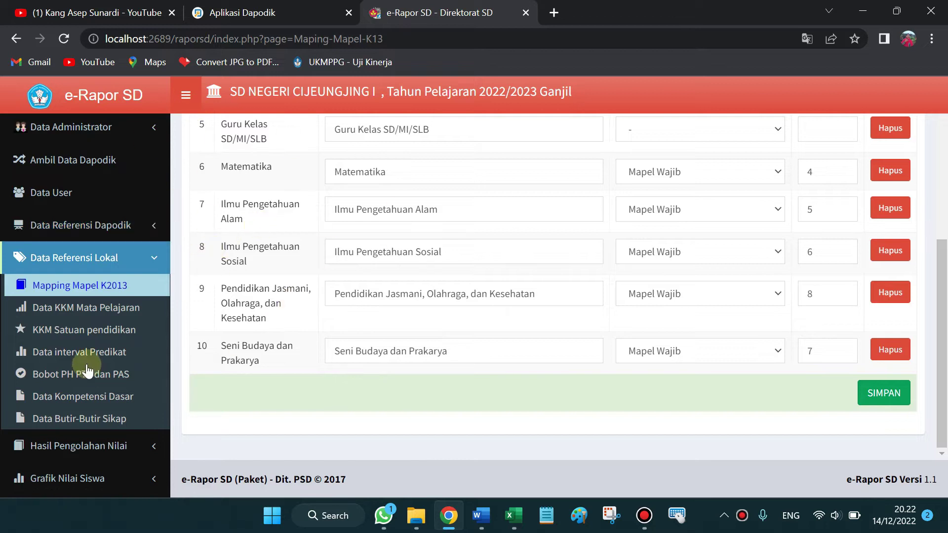
left_click(78, 314)
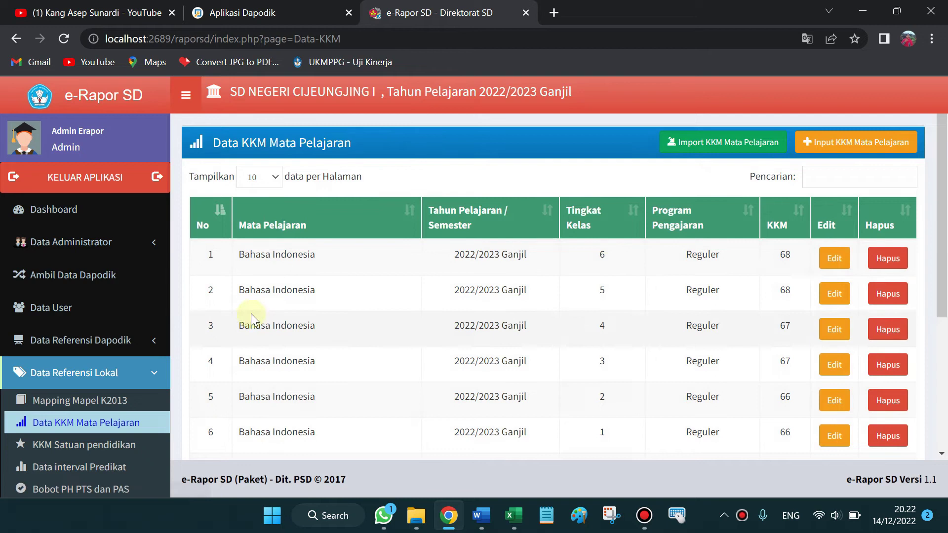
scroll(75, 373, "down", 3)
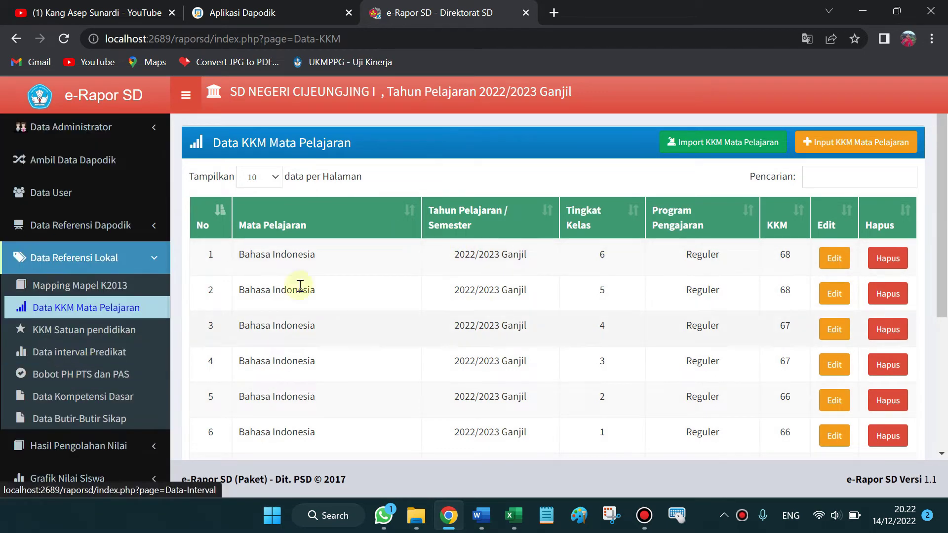
Switch to the KKM_SD_1 document in Word and examine the KKM table per subject for Kelas I to VI
left_click(477, 520)
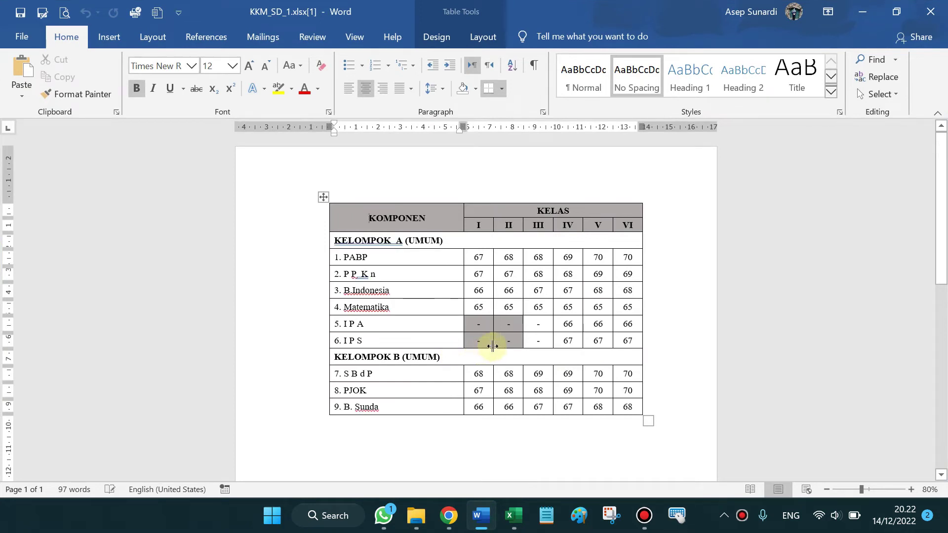
scroll(492, 346, "up", 3)
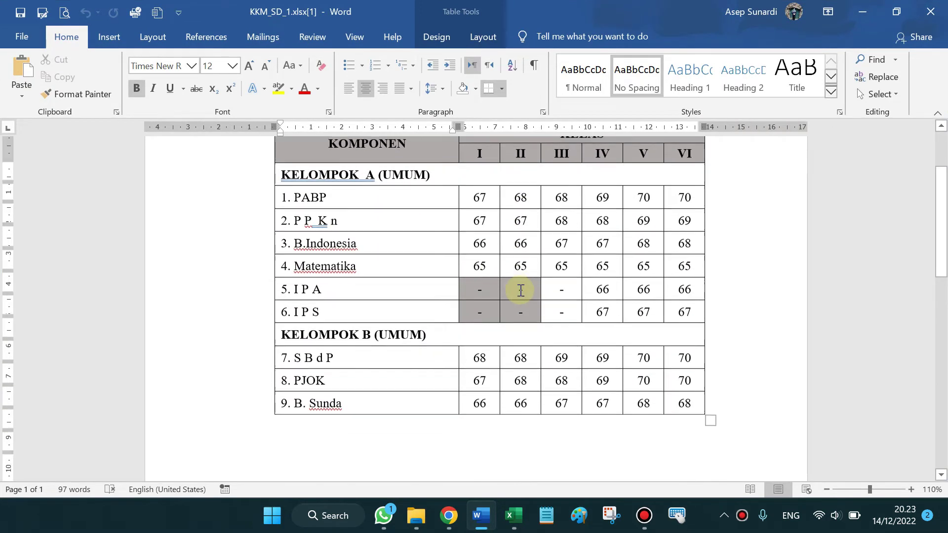
scroll(521, 290, "up", 1)
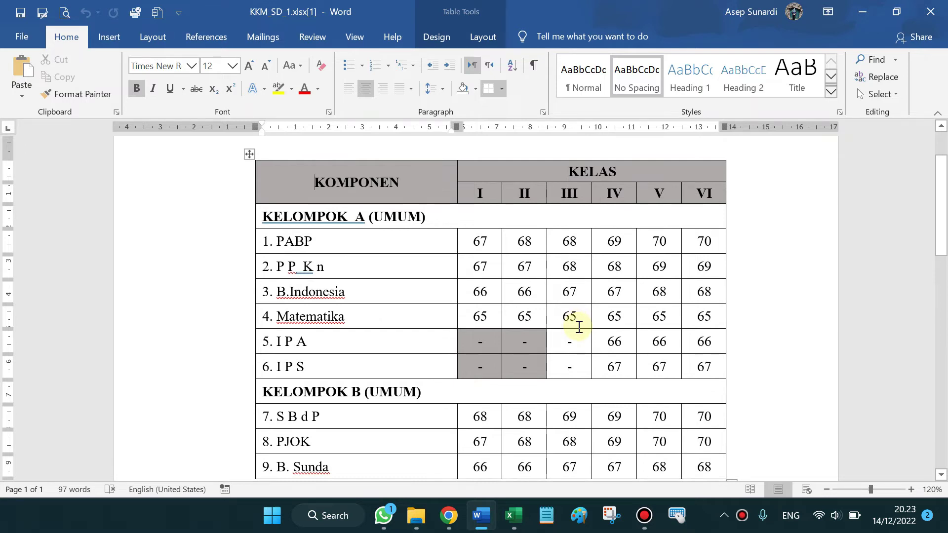
scroll(581, 310, "down", 1)
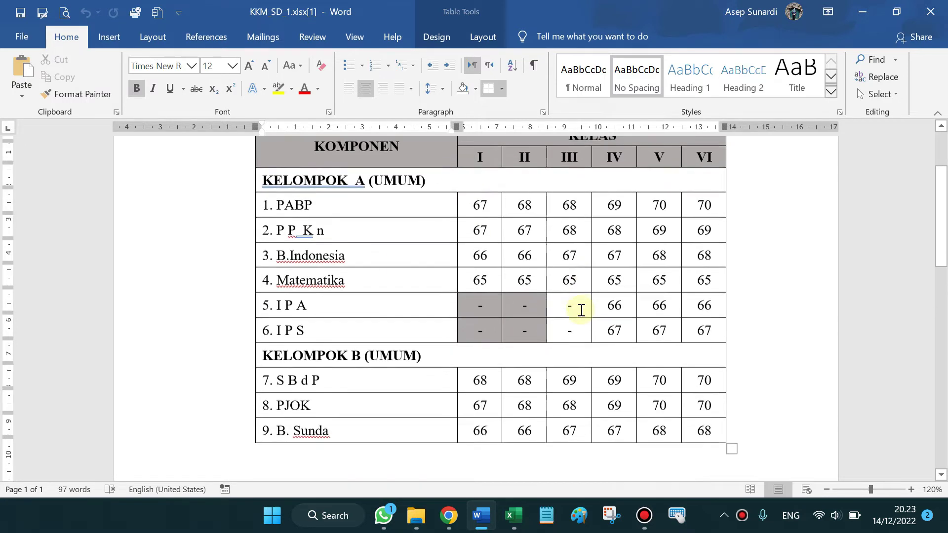
scroll(250, 262, "up", 1)
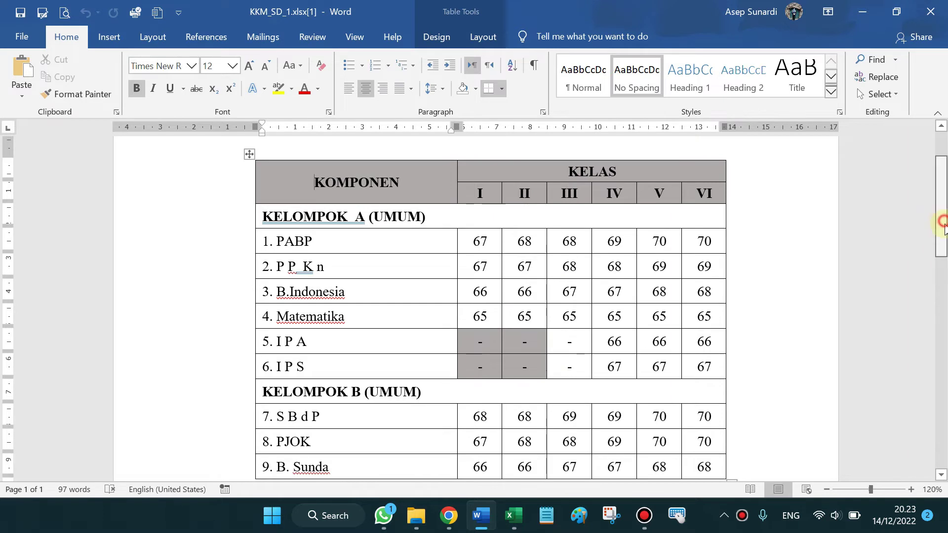
left_click_drag(943, 224, 940, 238)
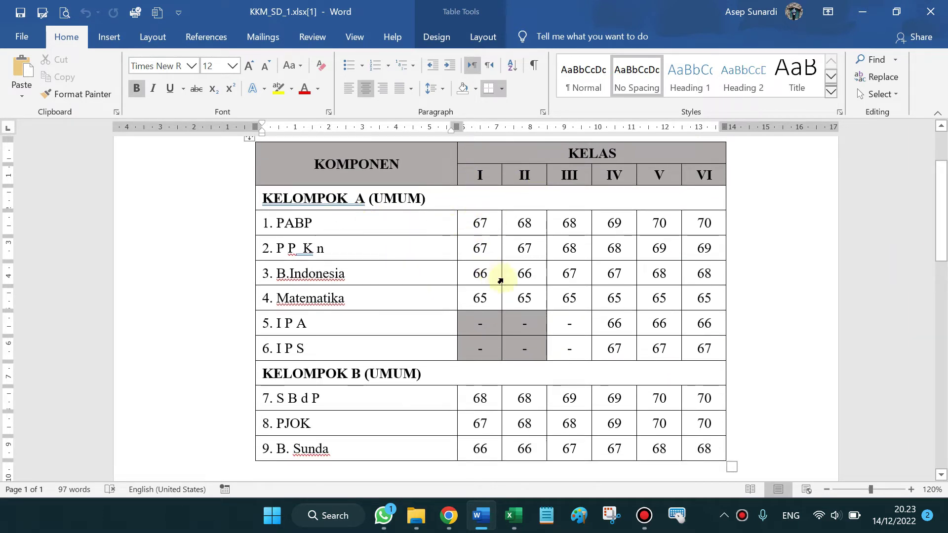
Return to e-Rapor SD in Chrome and review the KKM values per subject and Tingkat Kelas in the list
key("alt+Tab")
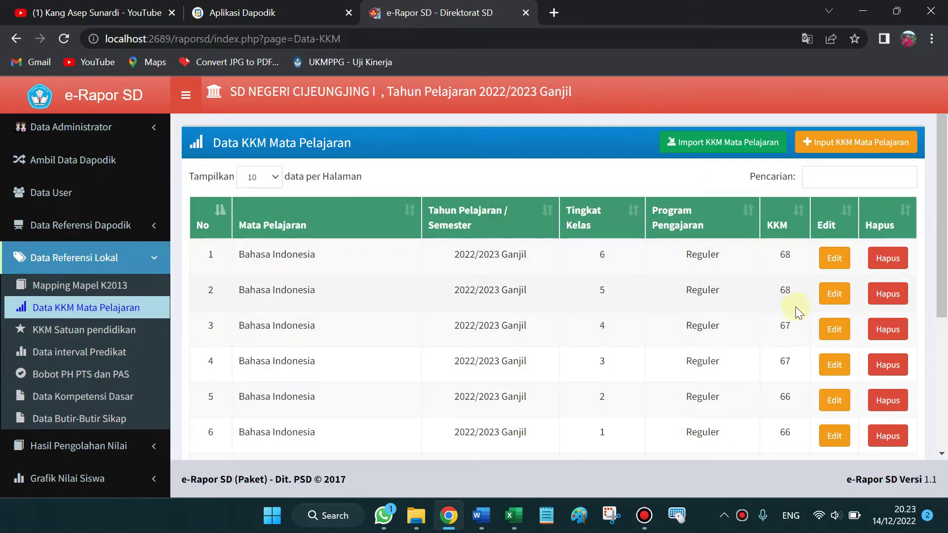
scroll(629, 315, "down", 4)
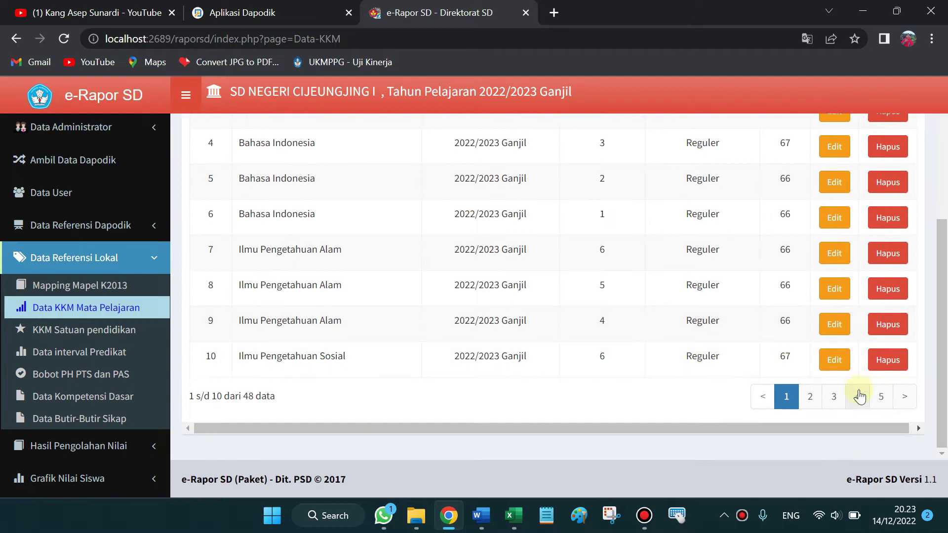
scroll(859, 396, "up", 3)
scroll(759, 258, "up", 2)
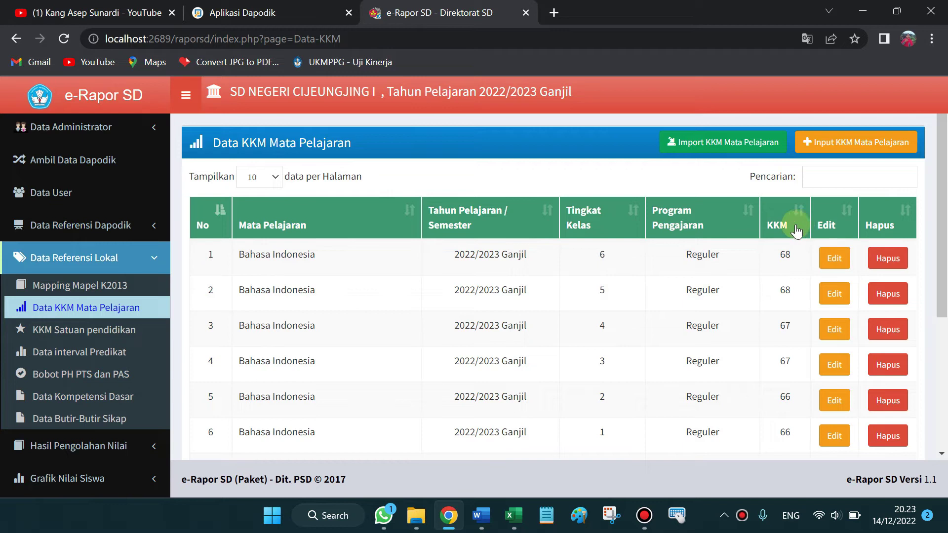
left_click(844, 148)
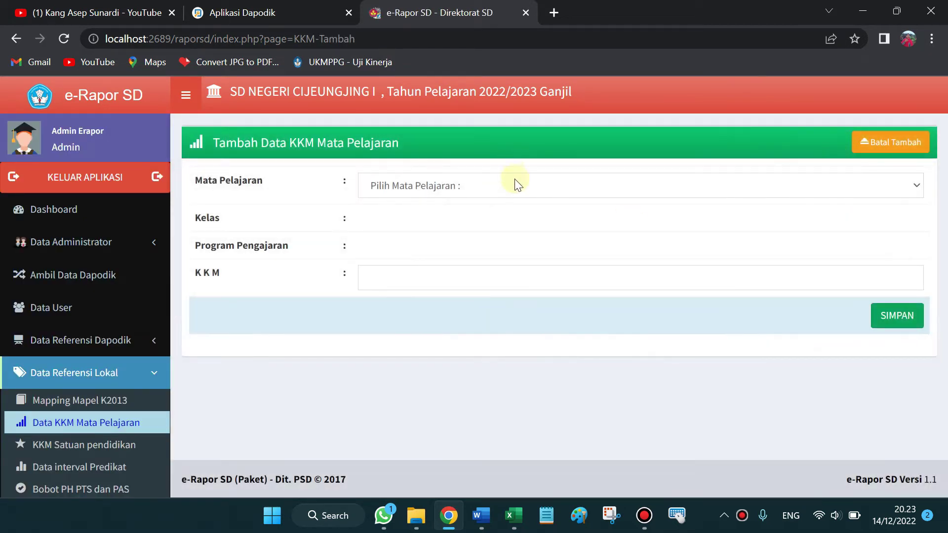
left_click(459, 187)
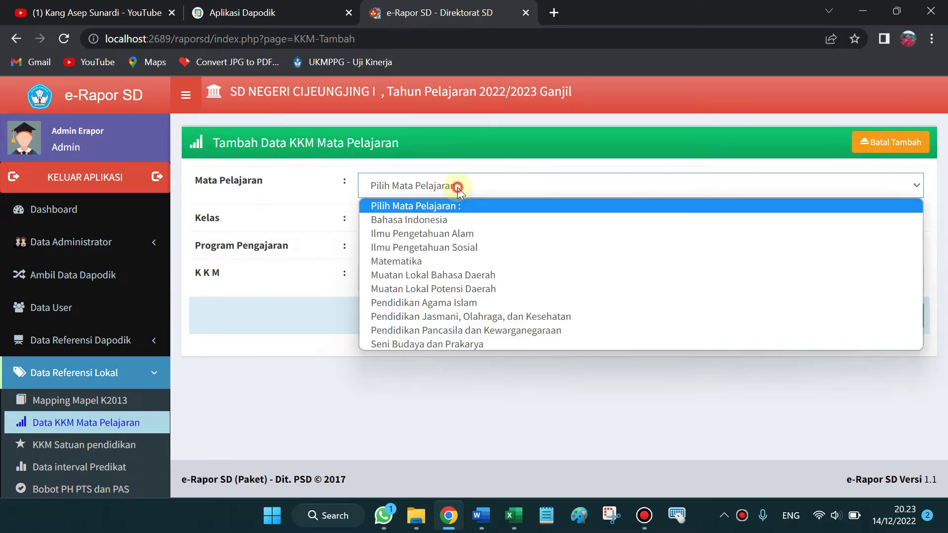
left_click(449, 217)
left_click(440, 228)
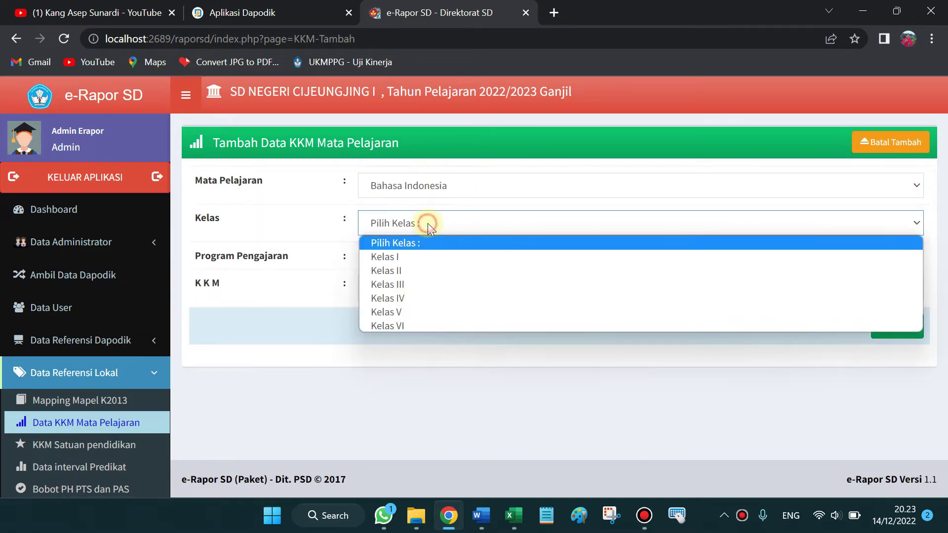
left_click(430, 253)
left_click(410, 263)
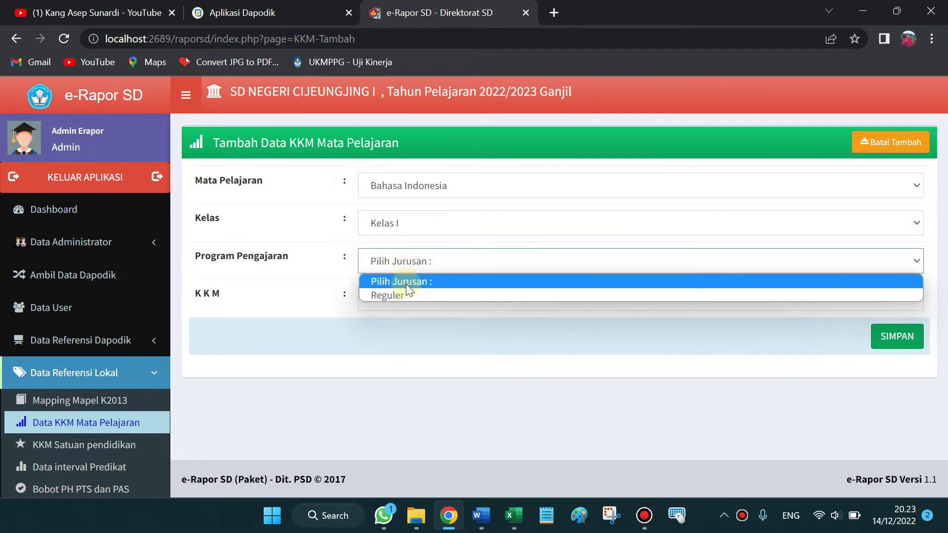
left_click(401, 295)
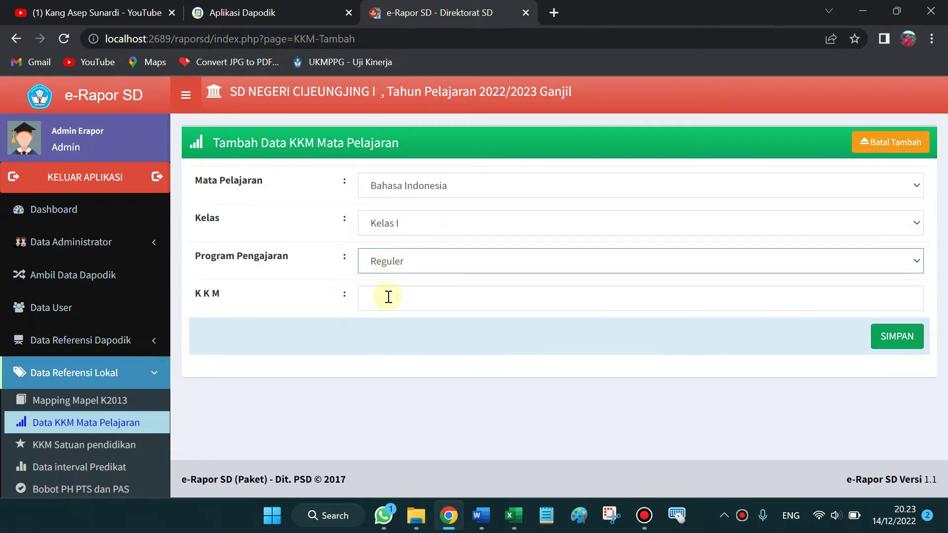
left_click(397, 307)
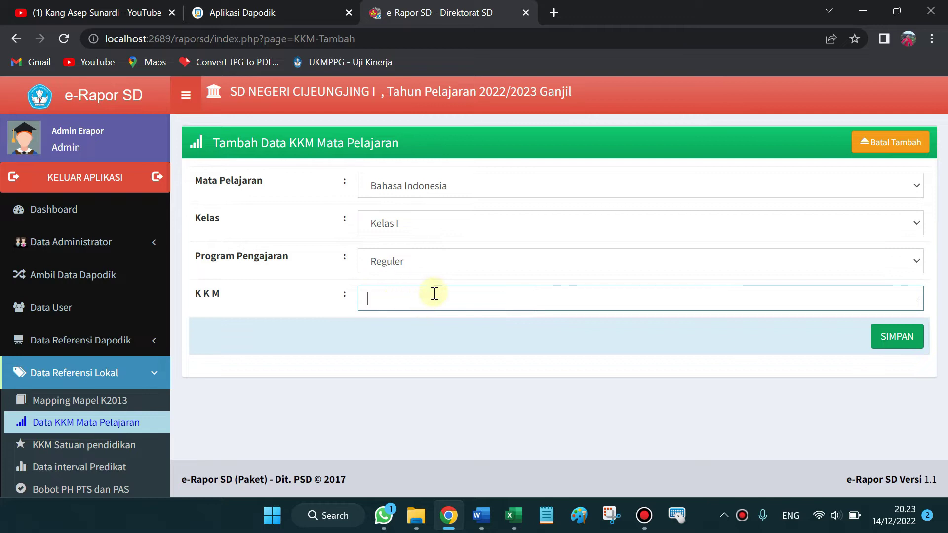
left_click(884, 154)
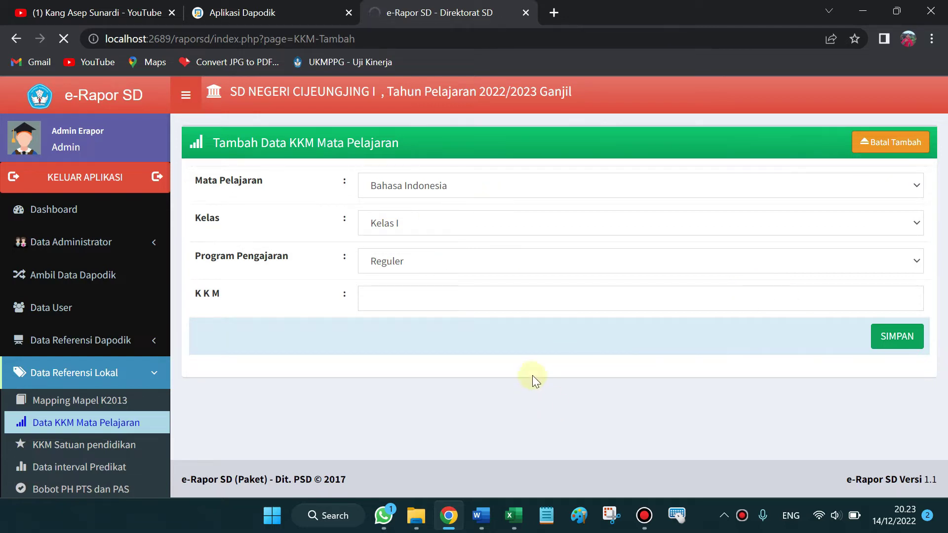
mouse_move(430, 508)
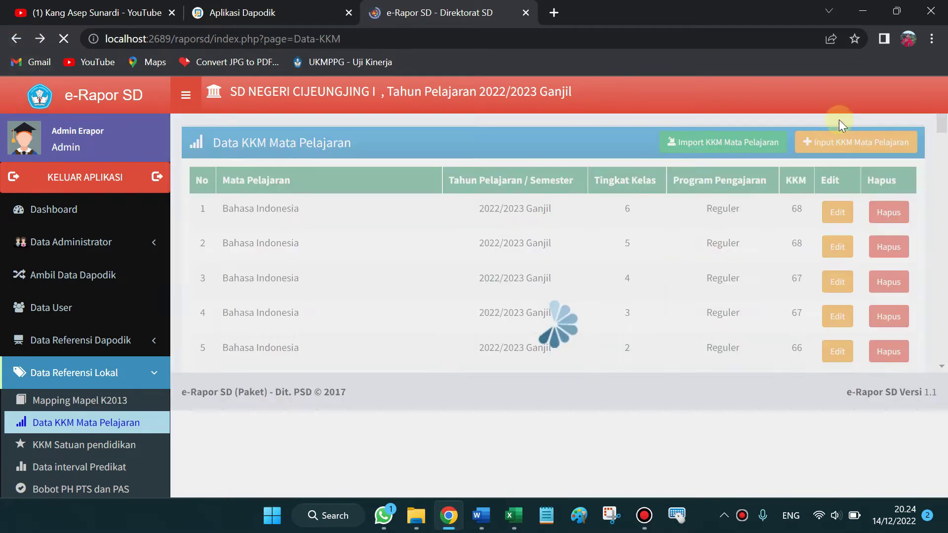
Download the KKM import format from the Import KKM Mata Pelajaran page and open F_KKM_20221 (1).xls in Excel
scroll(704, 183, "down", 2)
scroll(706, 183, "up", 2)
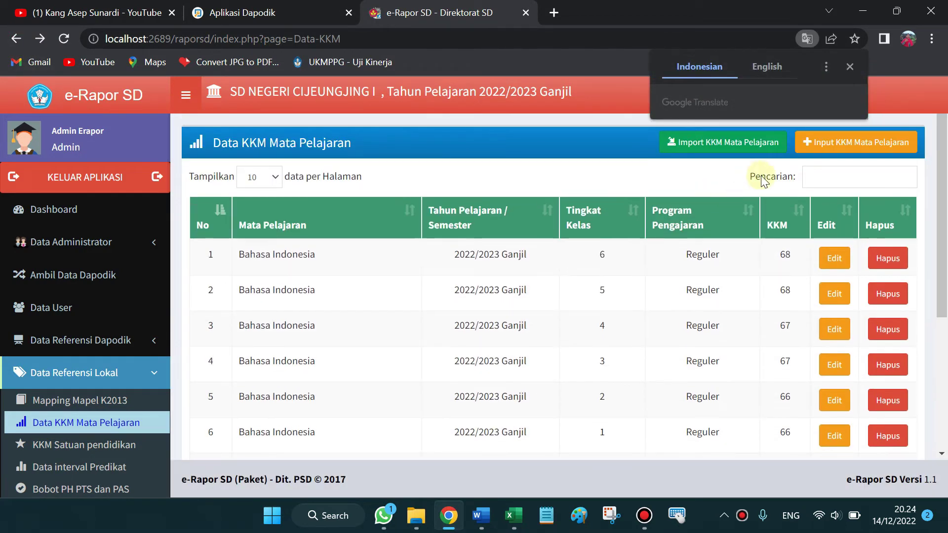
left_click(703, 147)
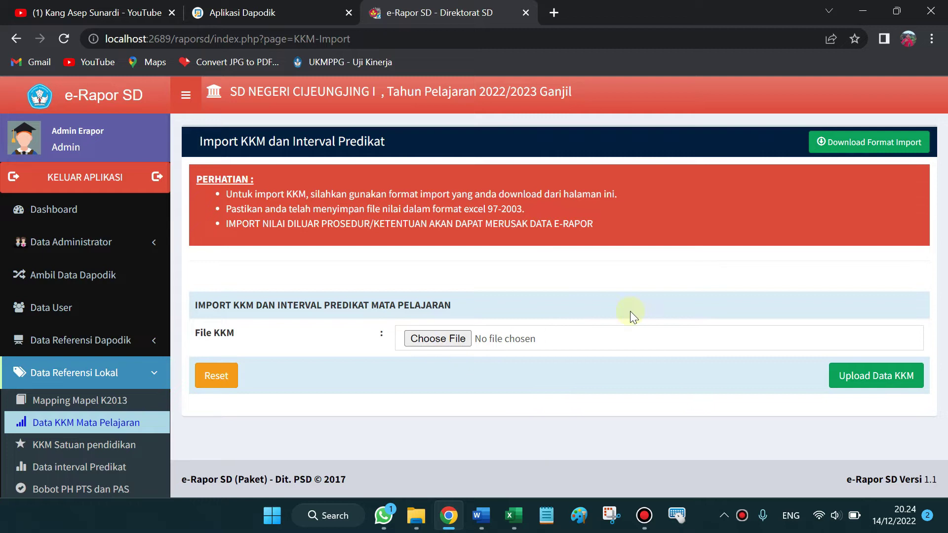
left_click(862, 143)
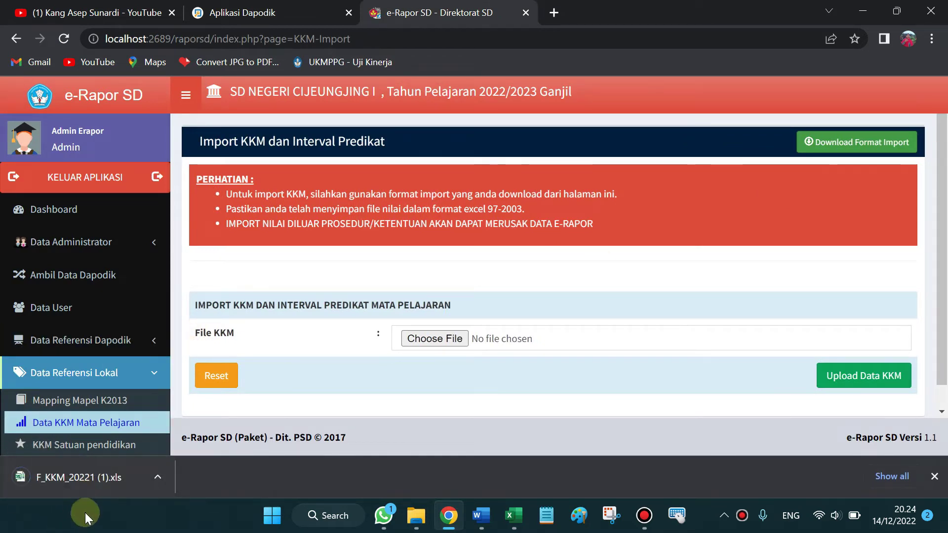
left_click(76, 483)
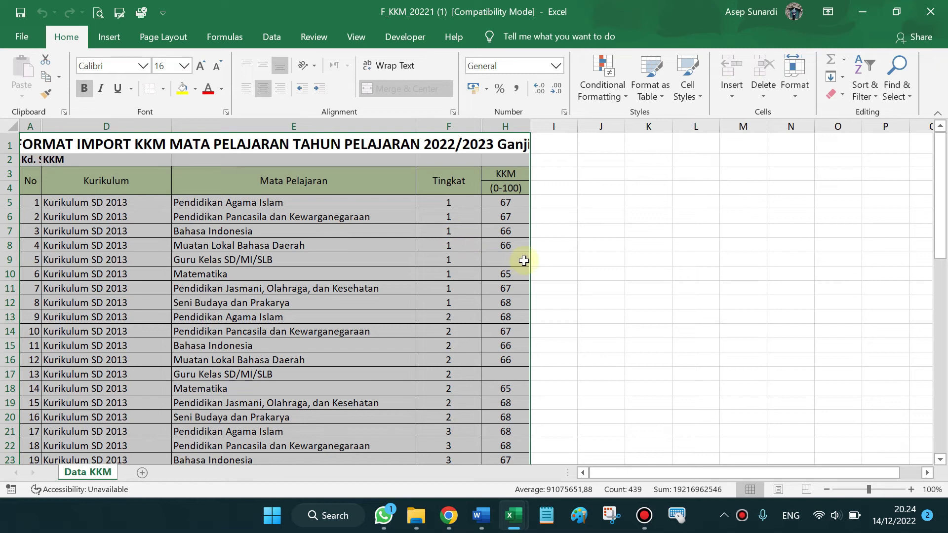
Examine the Tingkat and KKM columns for the Tingkat 1 subjects in the F_KKM_20221 (1) sheet
left_click(440, 178)
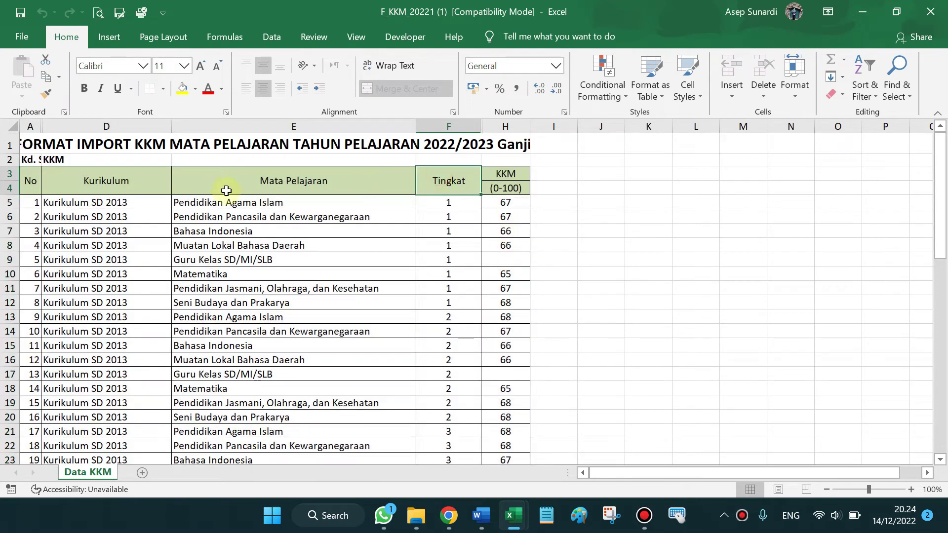
left_click_drag(515, 206, 507, 259)
left_click_drag(511, 204, 510, 244)
left_click_drag(516, 202, 512, 251)
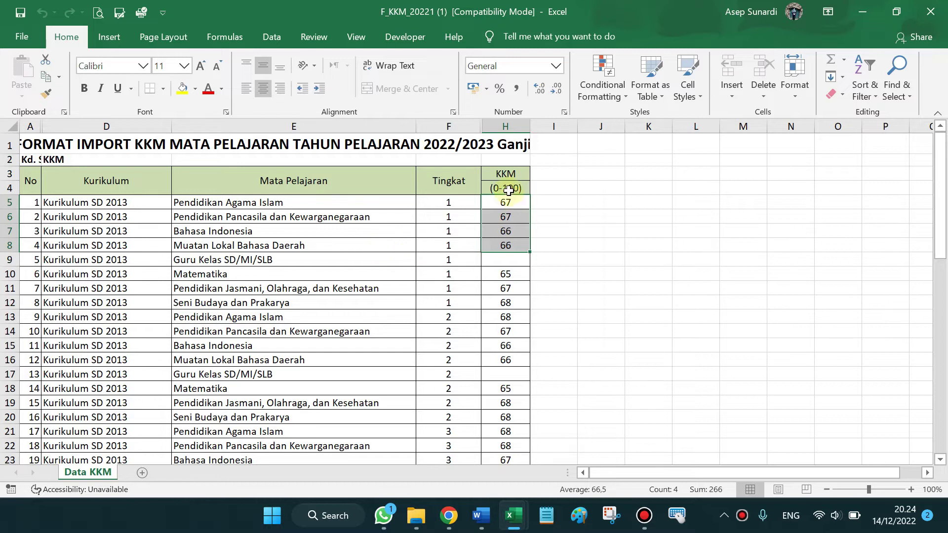
left_click_drag(511, 202, 511, 232)
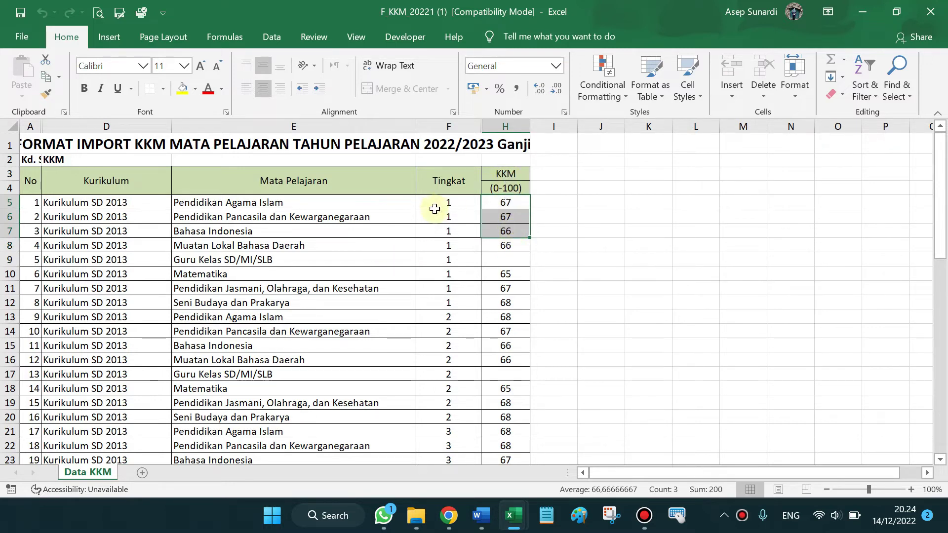
Switch to KKM_SD_1 in Word and examine the Kelas I KKM values and the Kelompok B subjects
left_click(481, 515)
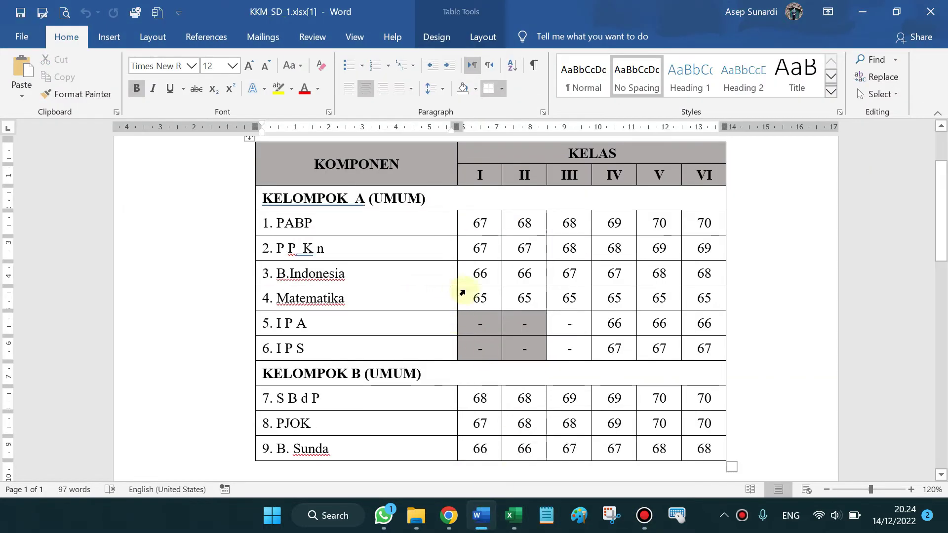
left_click_drag(477, 225, 481, 452)
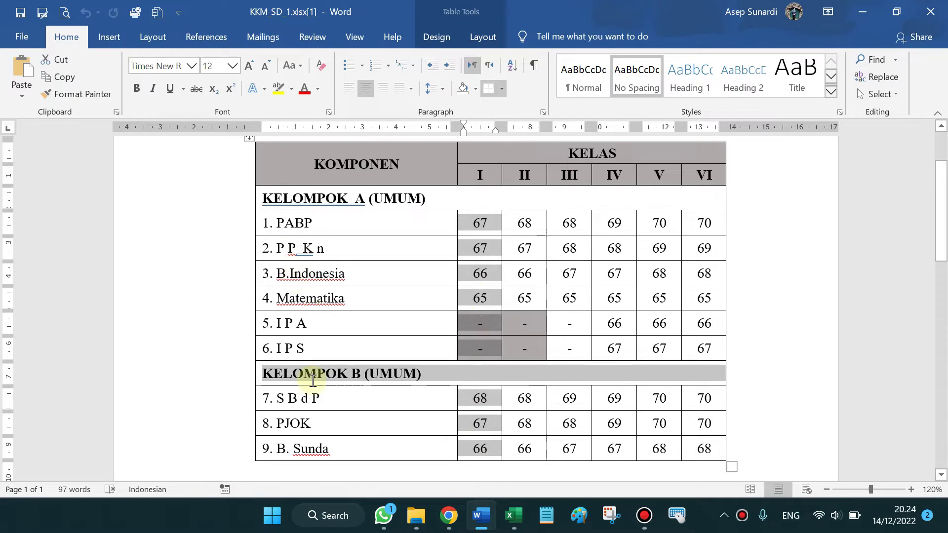
left_click_drag(293, 403, 349, 419)
left_click(296, 399)
left_click(295, 424)
double_click(296, 447)
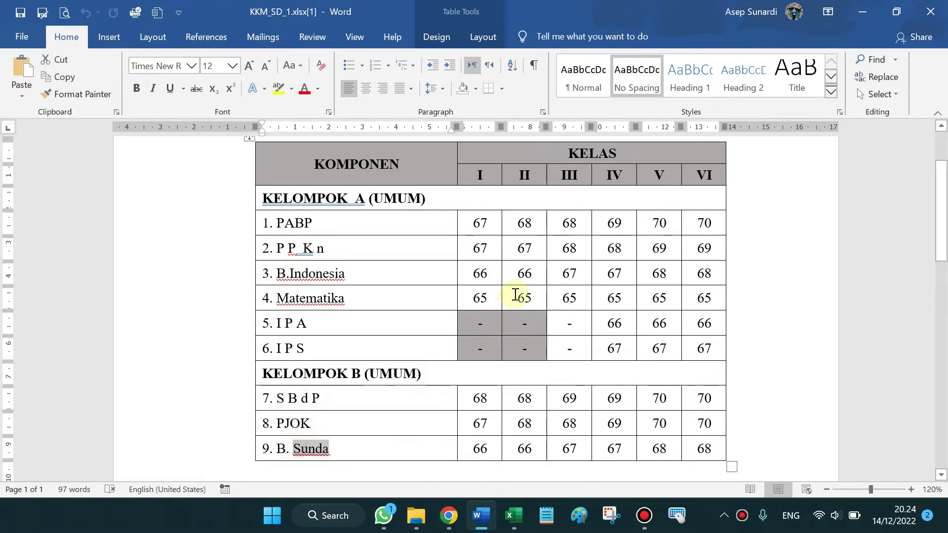
Return to F_KKM_20221 (1) in Excel and check the Tingkat 1 rows from Pendidikan Agama Islam to Muatan Lokal Bahasa Daerah
mouse_move(513, 515)
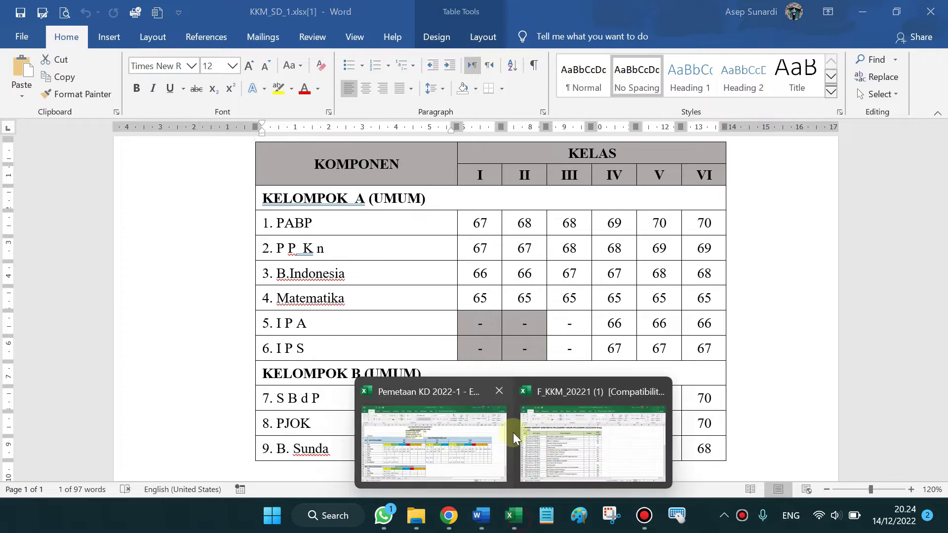
left_click(573, 448)
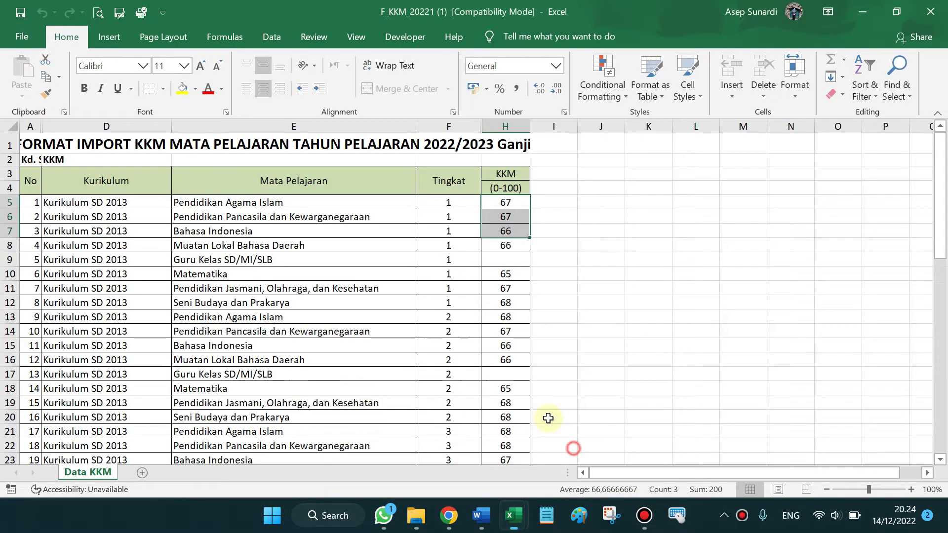
left_click(249, 206)
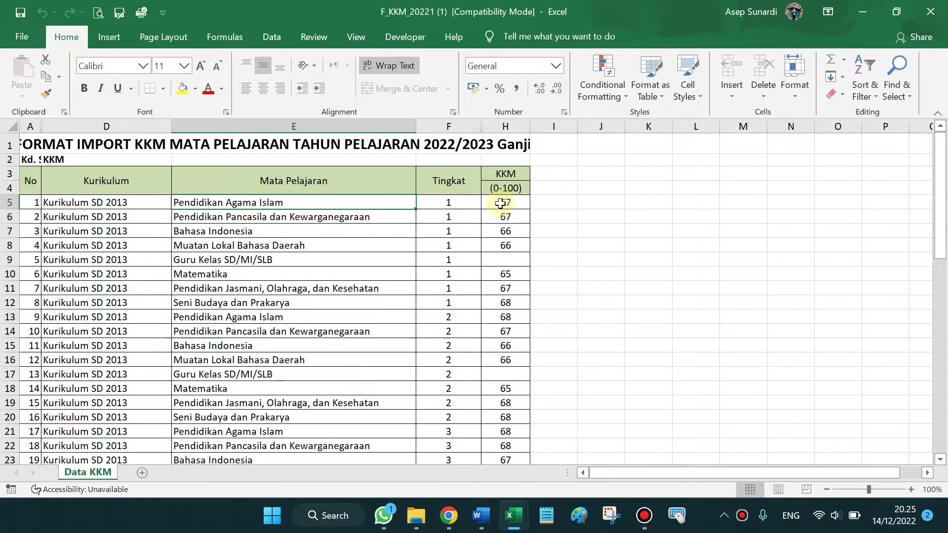
left_click(311, 216)
left_click(271, 235)
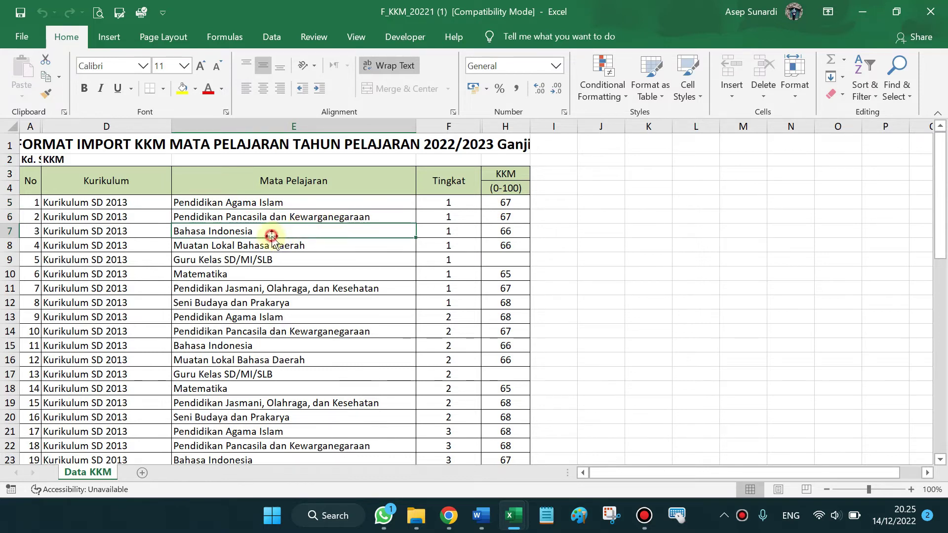
left_click(276, 249)
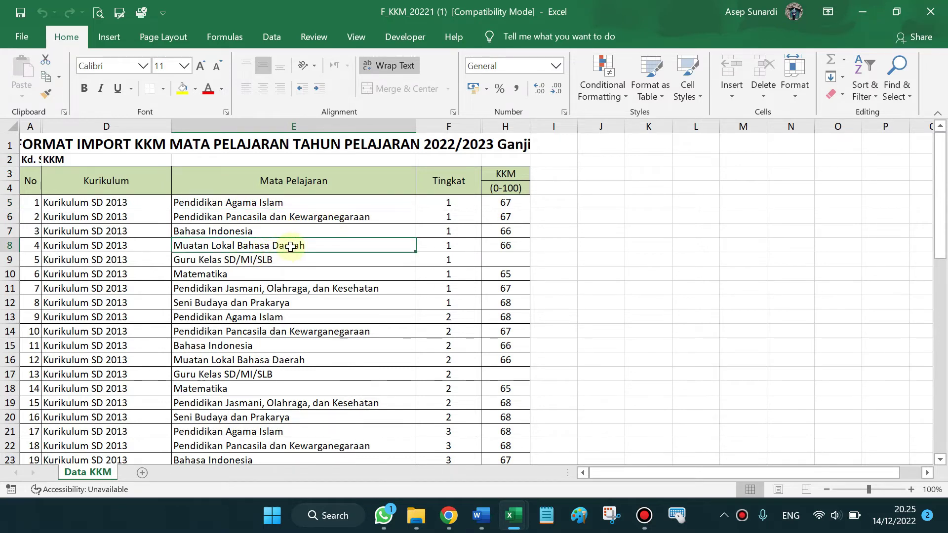
left_click(445, 247)
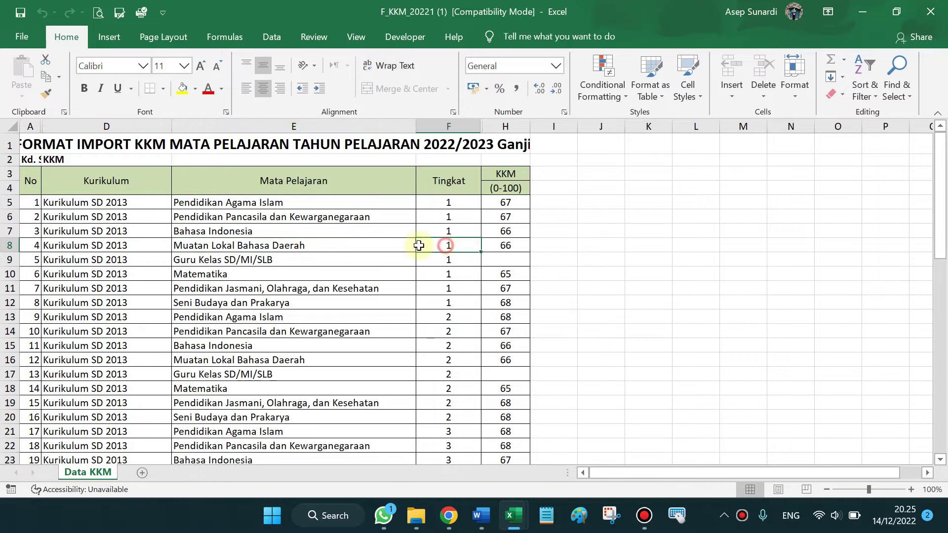
left_click(369, 244)
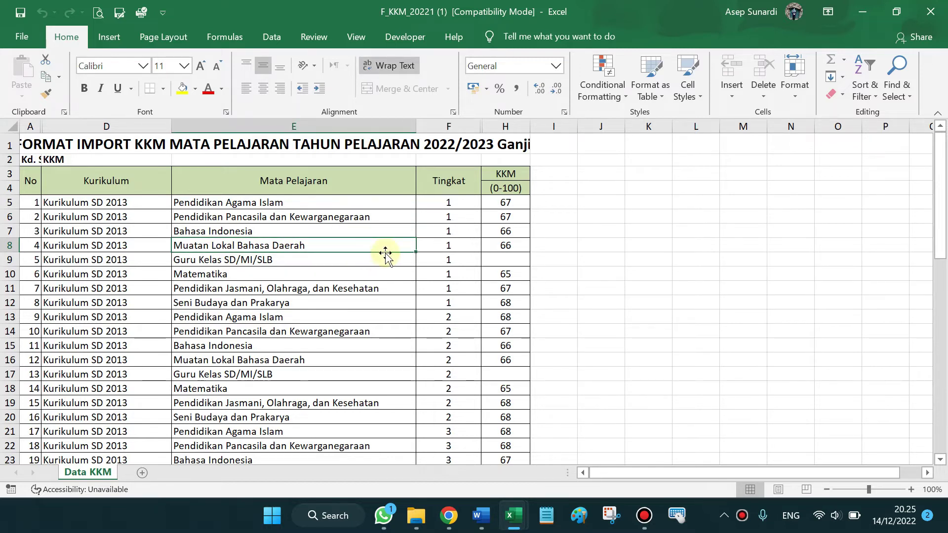
Consult the KKM table in Word again, then check the Guru Kelas SD/MI/SLB row for Tingkat 1 in F_KKM_20221 (1)
left_click(481, 516)
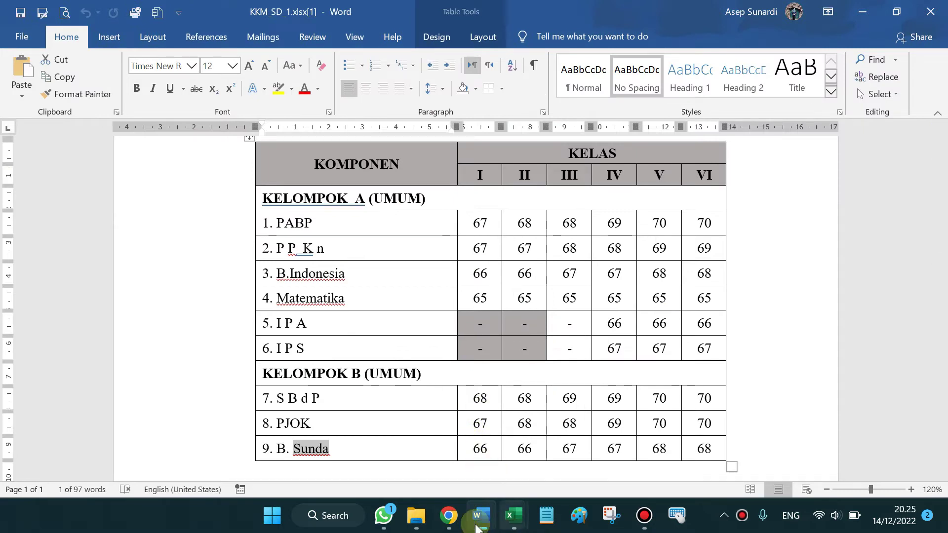
left_click(514, 515)
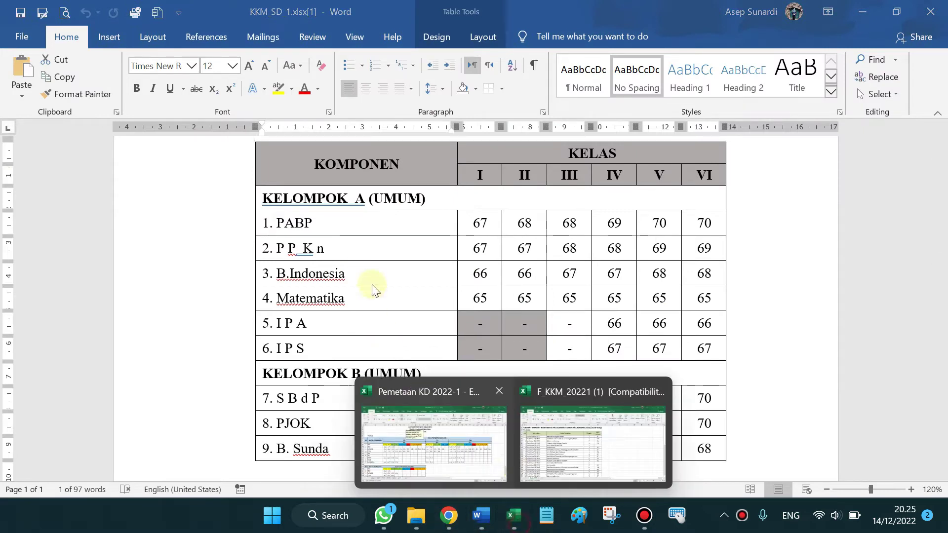
left_click(585, 464)
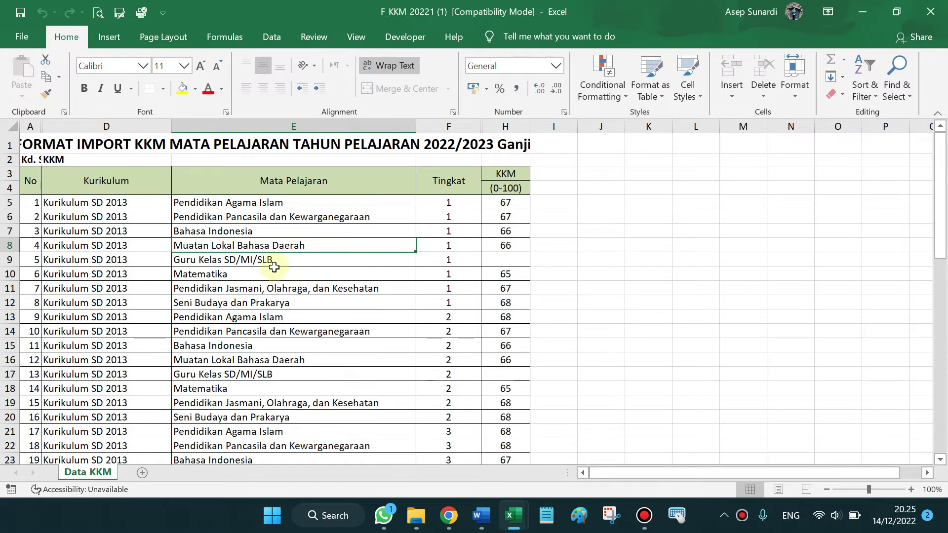
left_click_drag(266, 255, 500, 260)
left_click(516, 257)
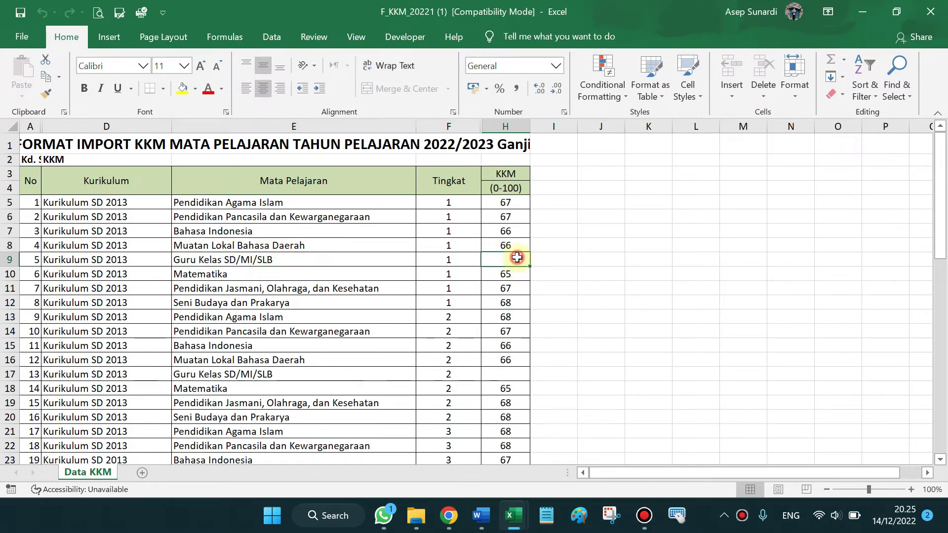
Review the KKM values for all subjects from Tingkat 1 to Tingkat 6 in the import sheet
scroll(510, 229, "down", 11)
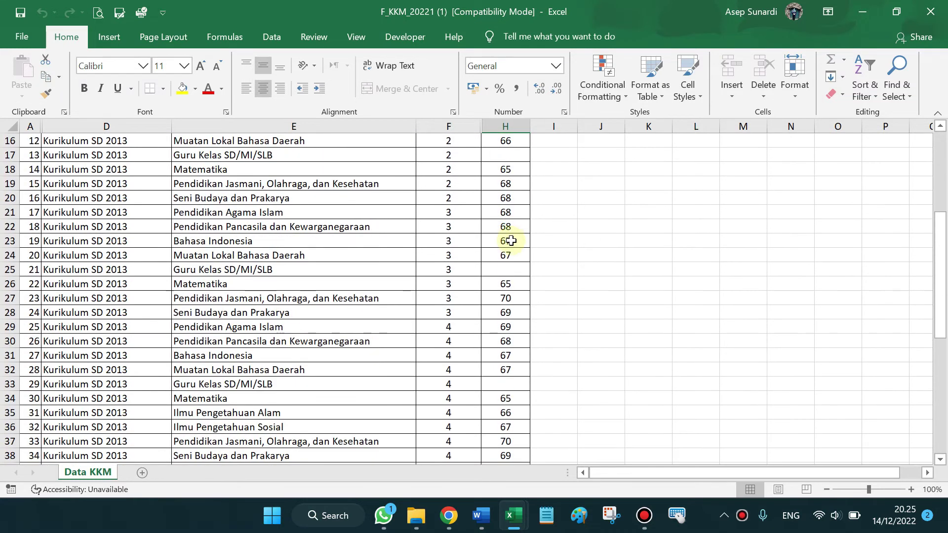
scroll(513, 255, "down", 6)
scroll(508, 261, "up", 2)
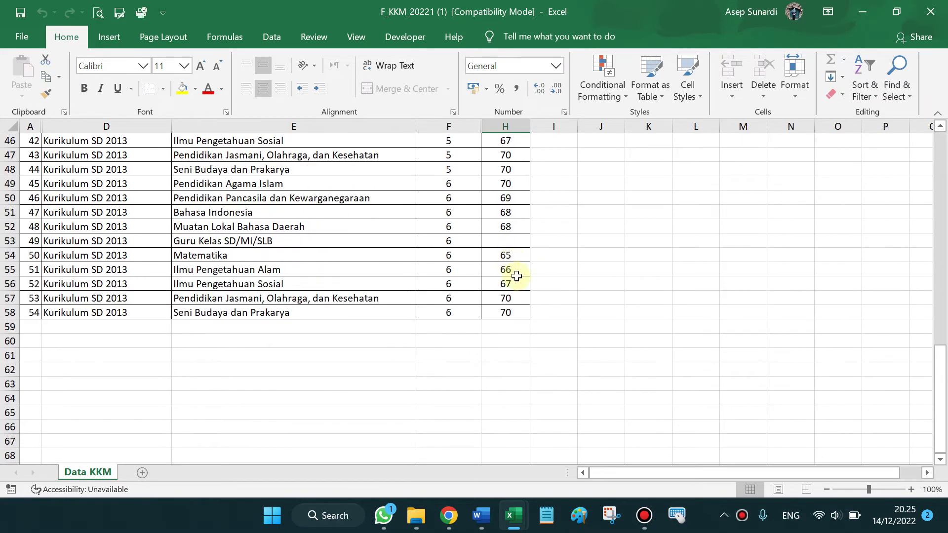
left_click(475, 311)
scroll(509, 266, "up", 9)
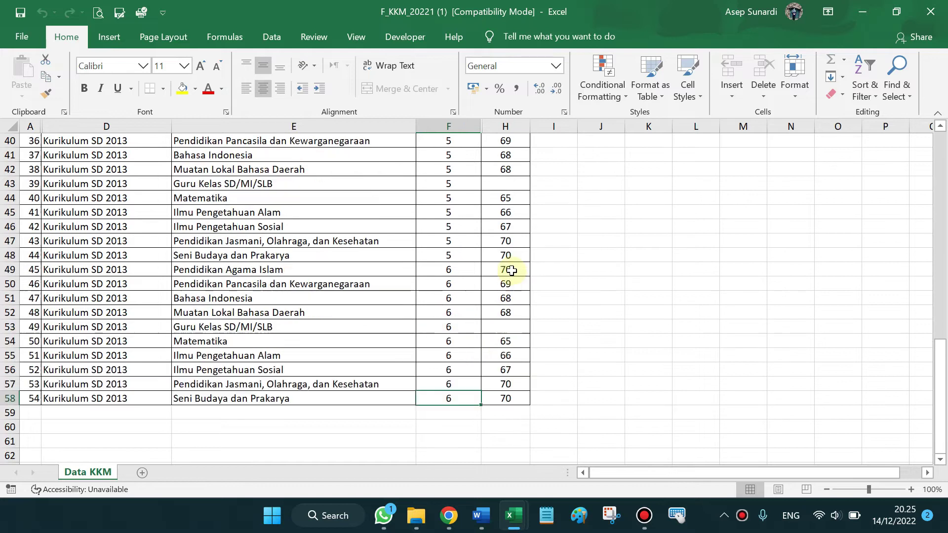
scroll(431, 266, "up", 6)
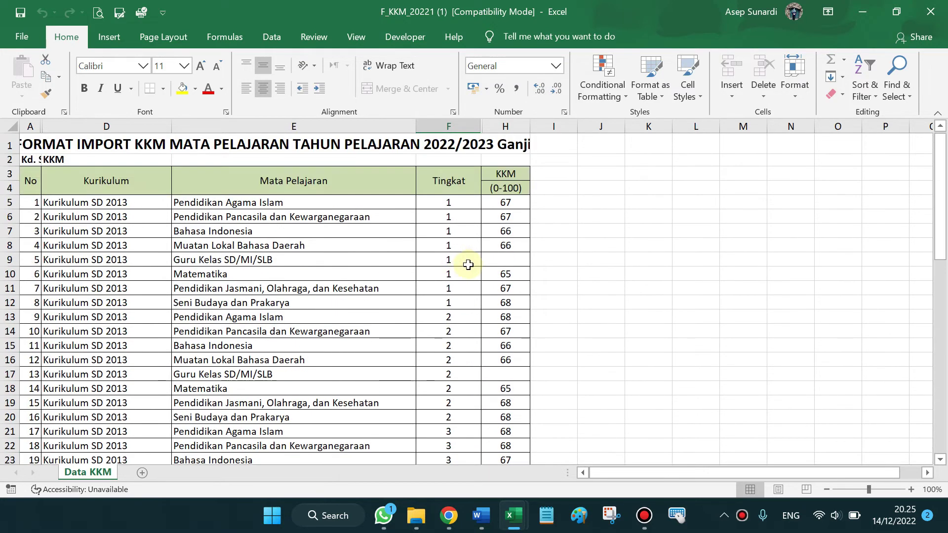
scroll(469, 306, "down", 9)
scroll(465, 431, "down", 4)
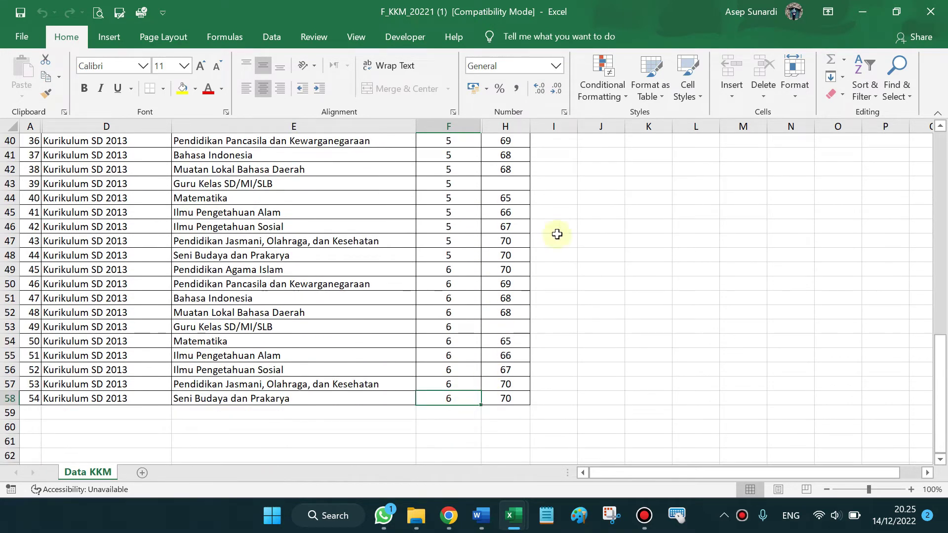
Switch back to the e-Rapor SD import page for KKM in Chrome
key("alt+Tab")
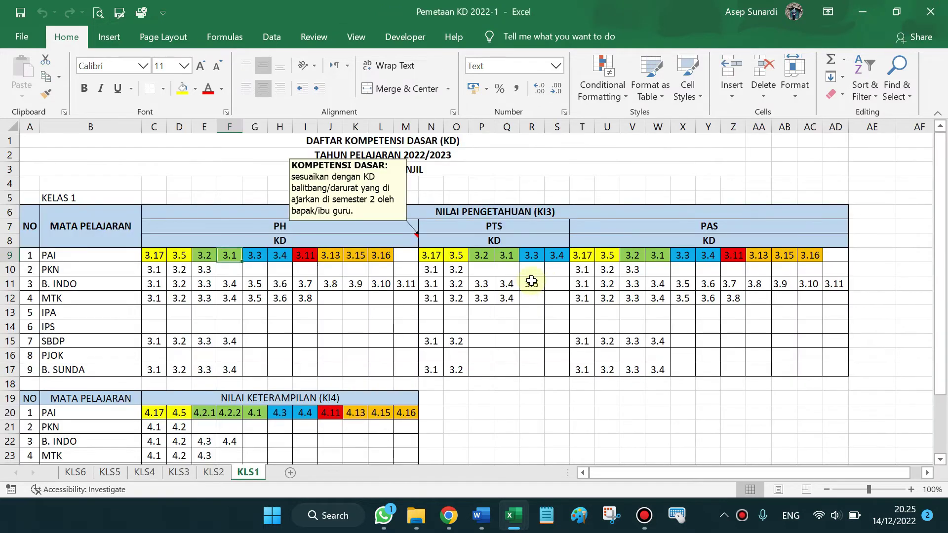
left_click(870, 12)
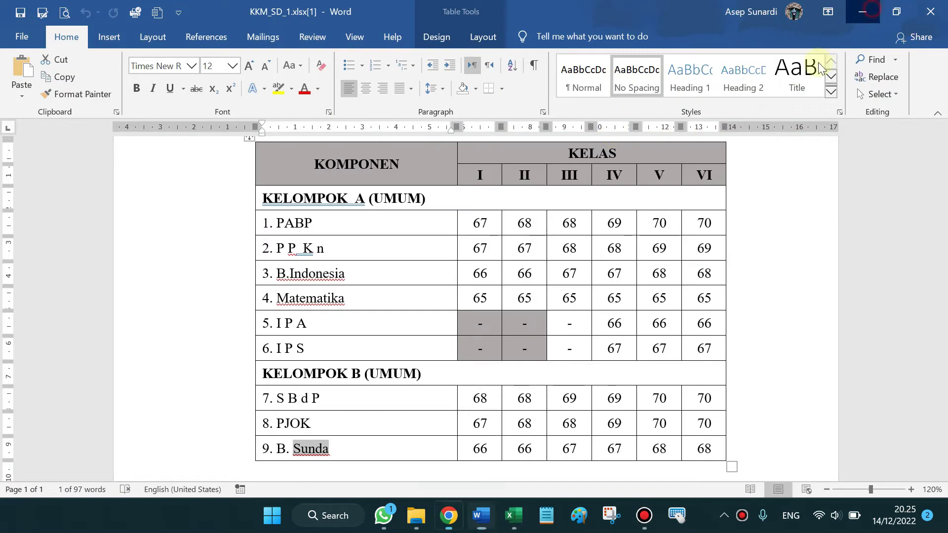
key("alt+Tab")
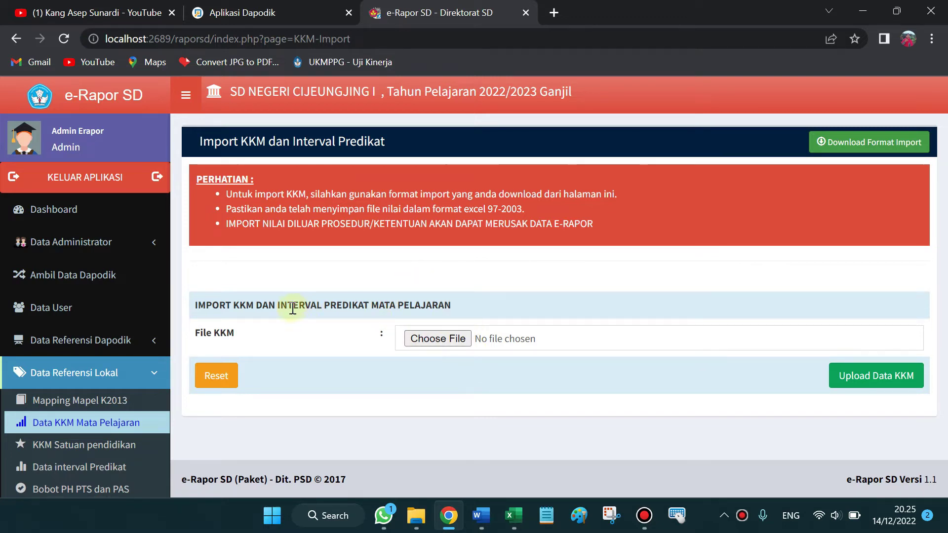
left_click(437, 341)
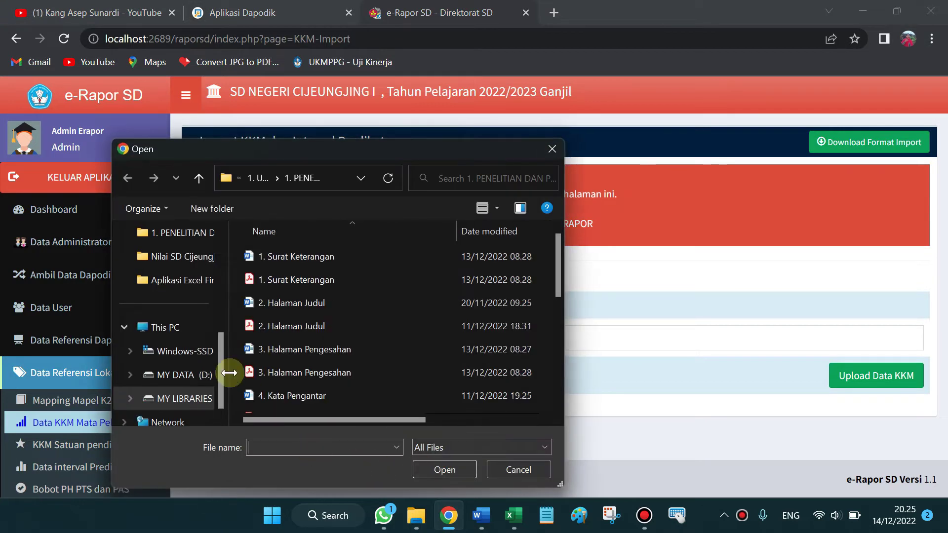
scroll(183, 326, "up", 1)
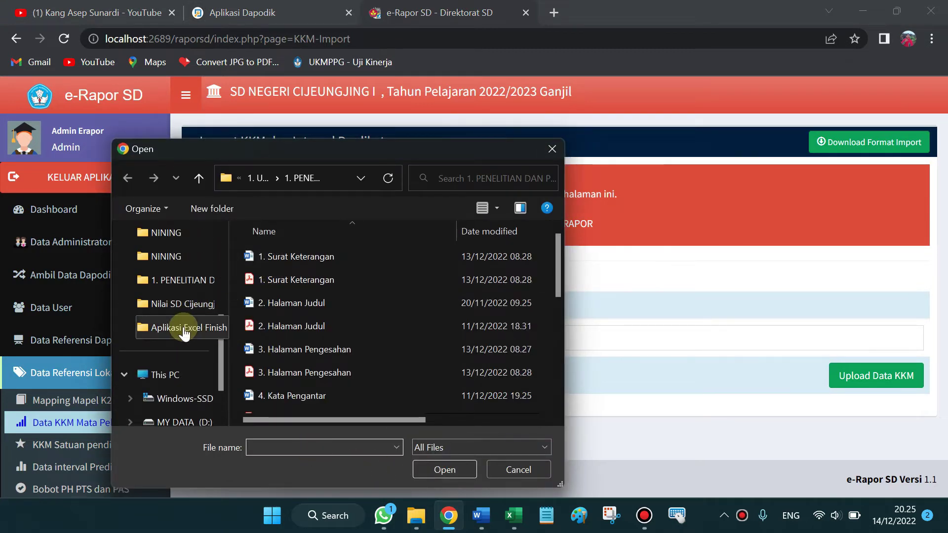
scroll(183, 327, "up", 4)
left_click(199, 339)
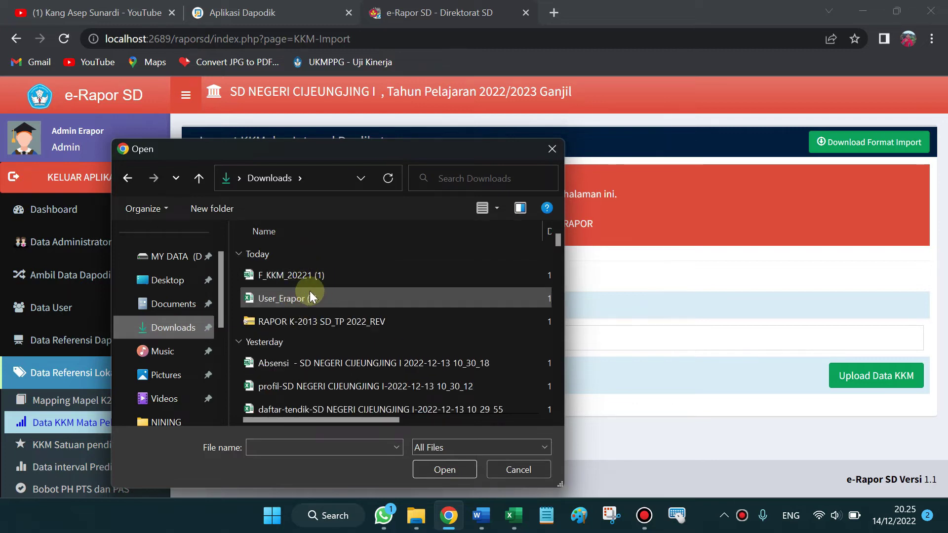
left_click(299, 276)
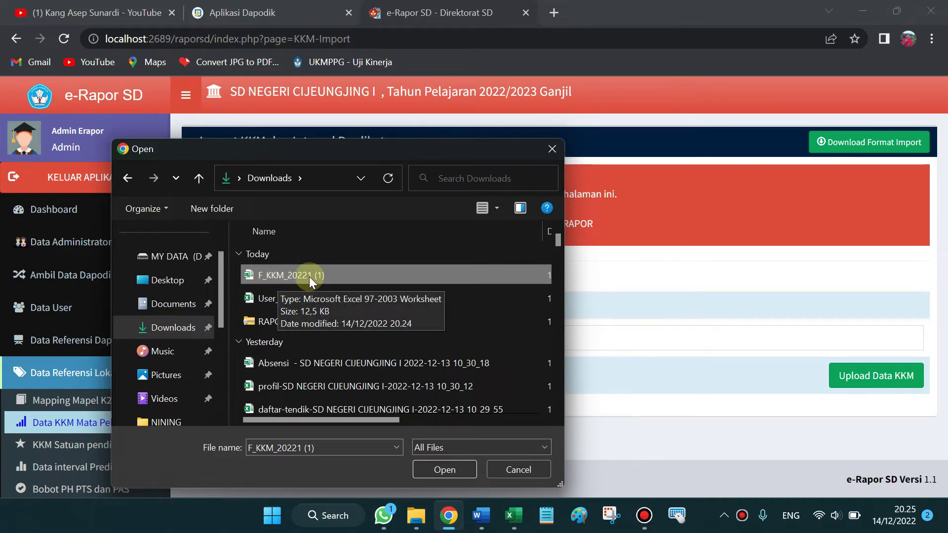
left_click(518, 470)
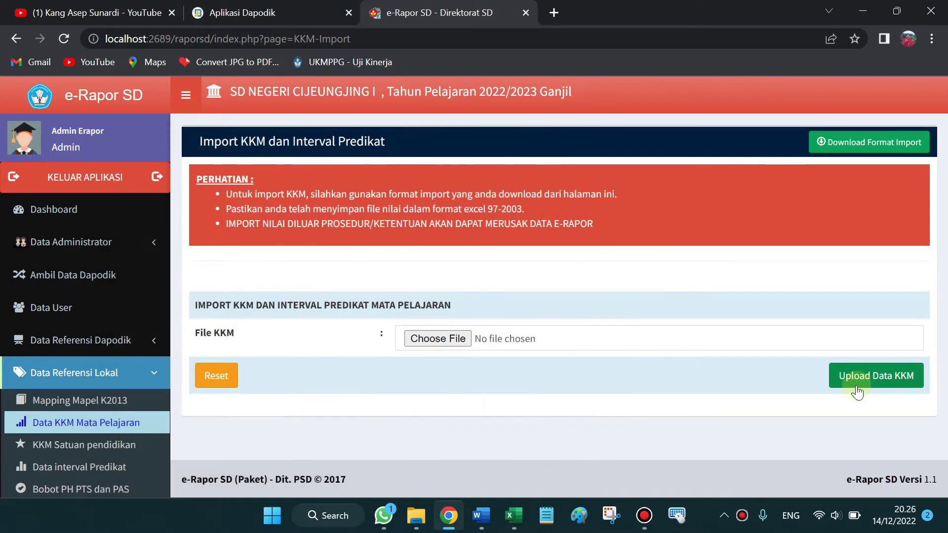
Choose F_KKM_20221 (1).xls from the Downloads folder as the File KKM for import
left_click(535, 335)
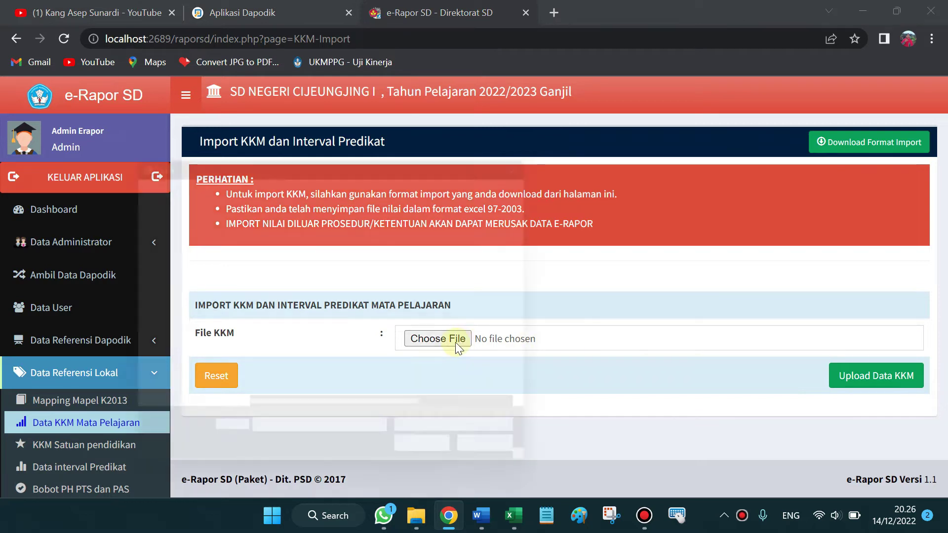
scroll(210, 294, "up", 3)
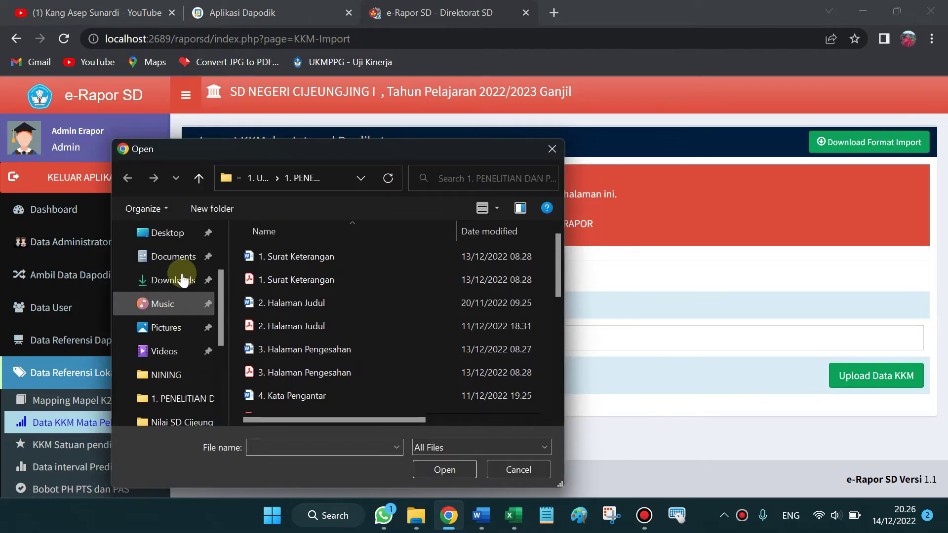
left_click(174, 280)
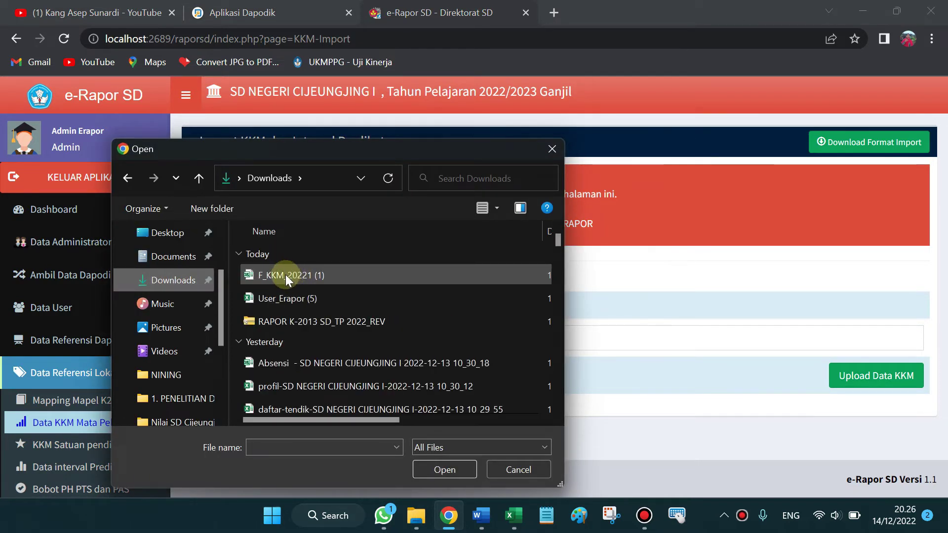
double_click(297, 276)
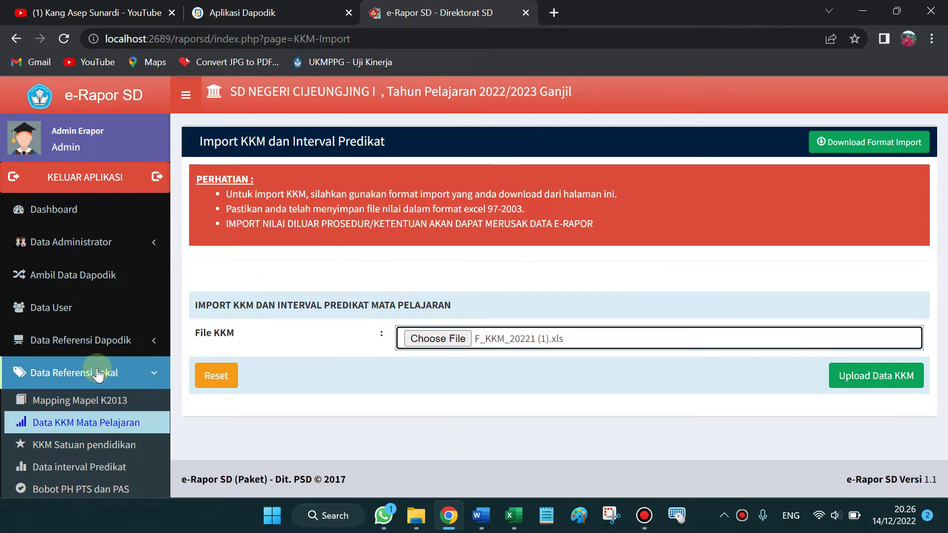
Open the Data KKM Mata Pelajaran list under Data Referensi Lokal
left_click(102, 421)
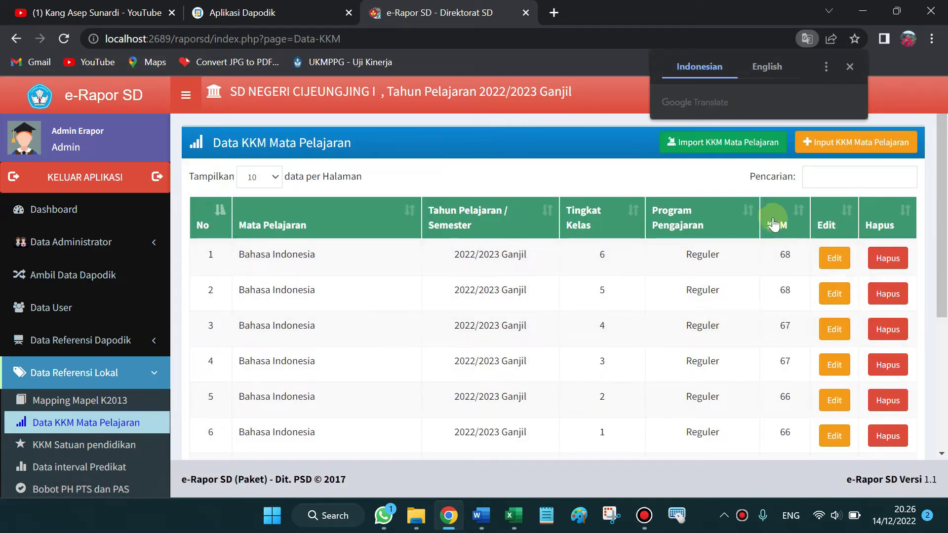
Review the Data KKM Mata Pelajaran list for the subjects, class levels and KKM values of 2022/2023 Ganjil
scroll(773, 227, "down", 5)
scroll(777, 296, "up", 5)
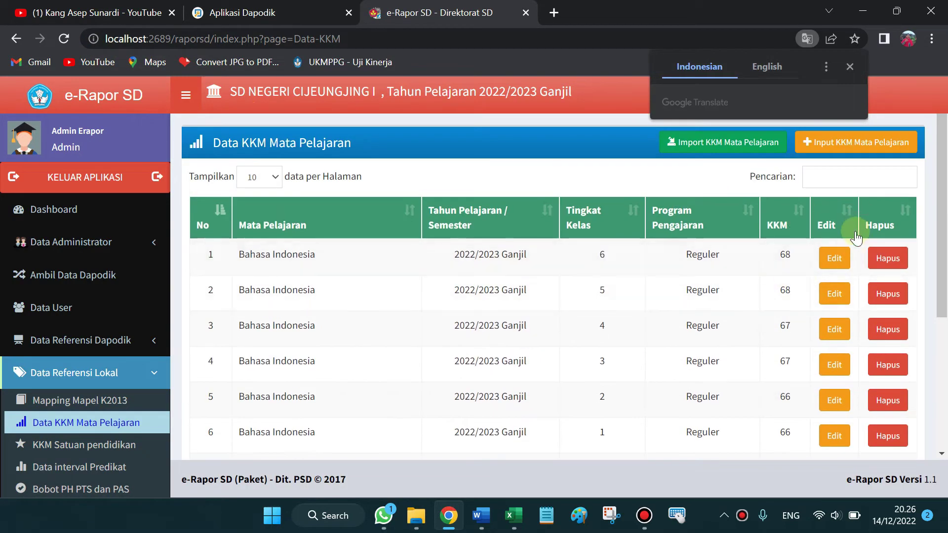
scroll(861, 321, "down", 4)
scroll(888, 358, "up", 4)
scroll(888, 365, "down", 4)
scroll(839, 345, "up", 4)
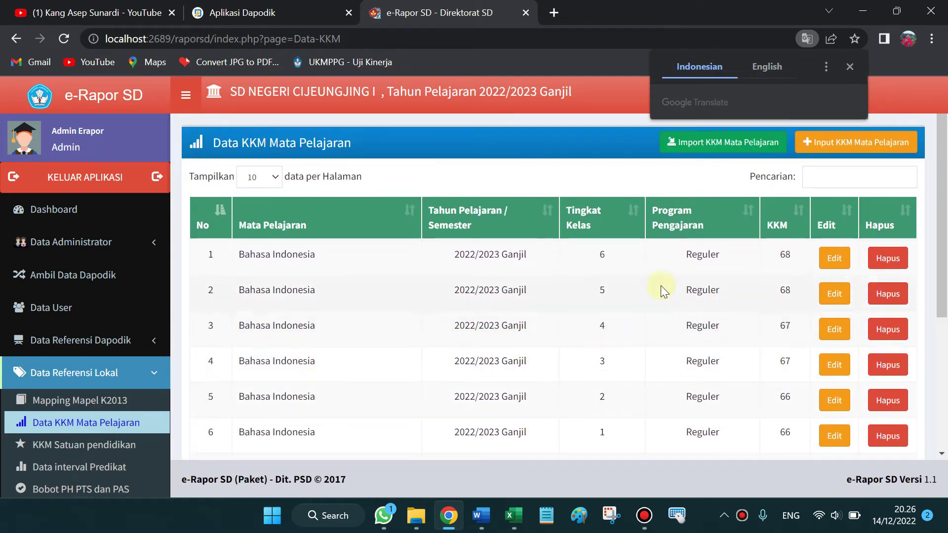
scroll(140, 317, "down", 2)
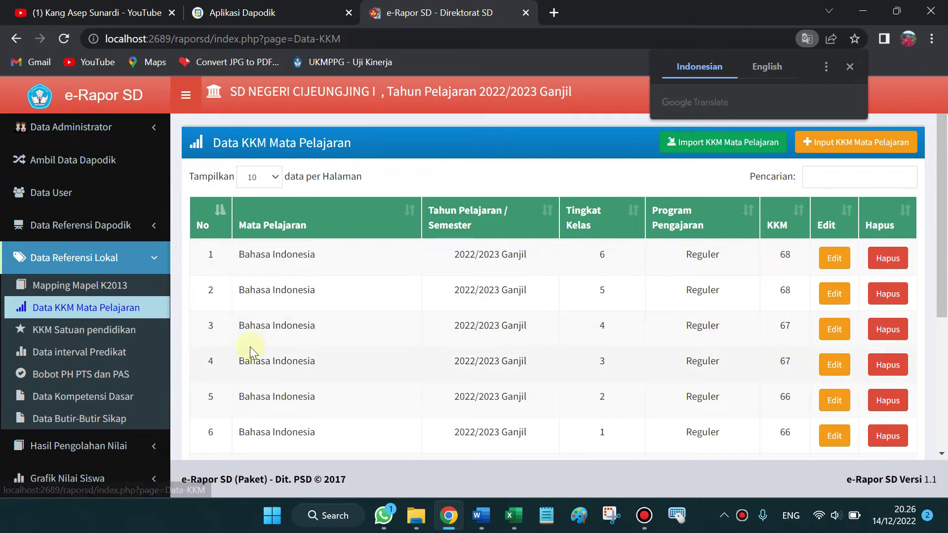
scroll(198, 321, "down", 3)
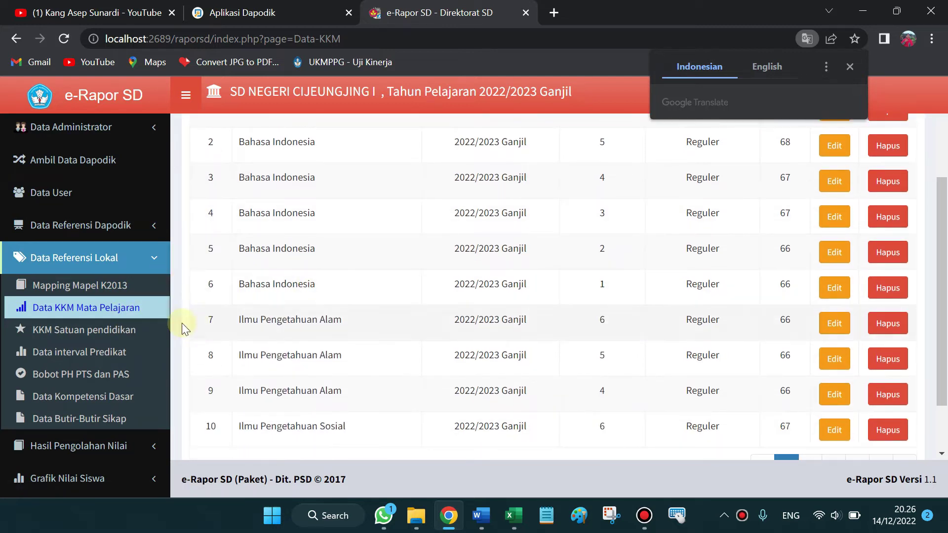
scroll(233, 282, "down", 2)
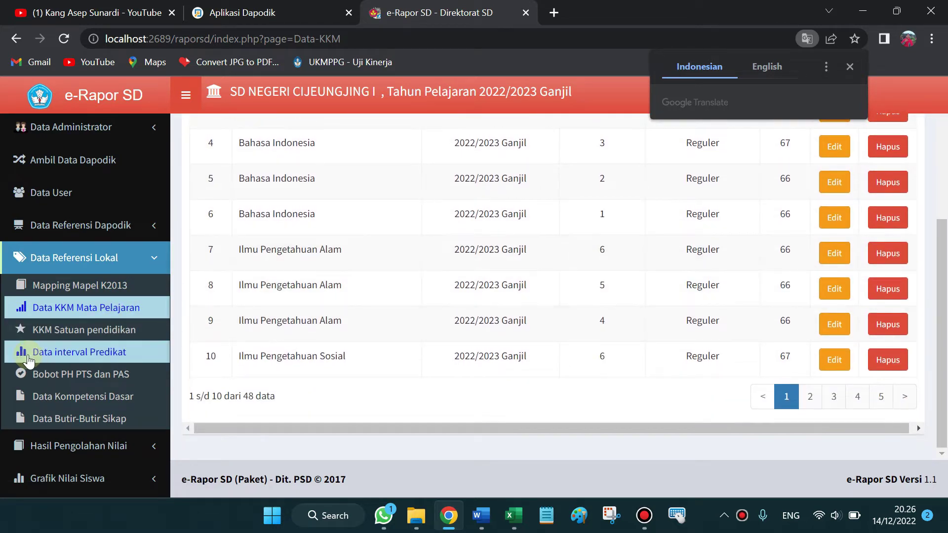
Open KKM Satuan pendidikan and review the smallest, average and school KKM values for class levels 1 to 6
left_click(52, 335)
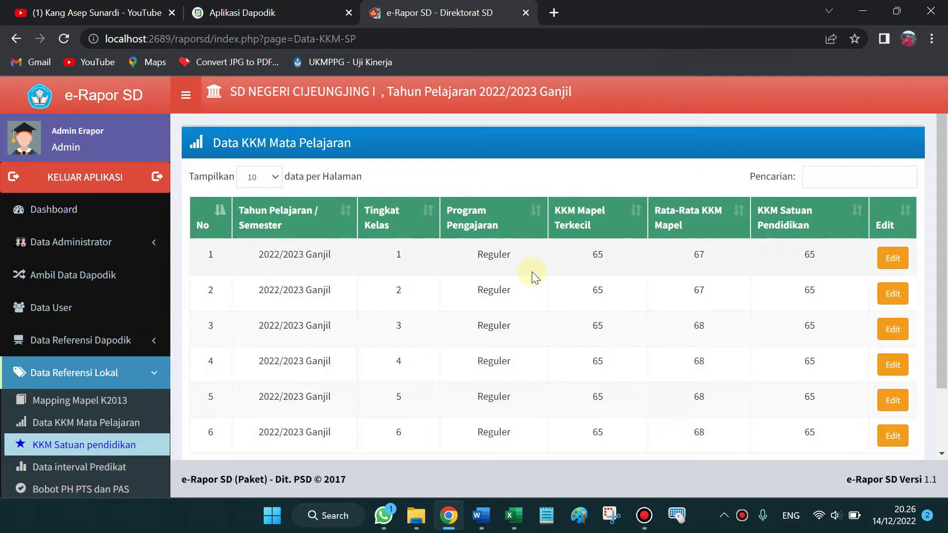
scroll(482, 270, "down", 2)
scroll(482, 271, "up", 2)
scroll(818, 257, "down", 2)
scroll(814, 266, "up", 1)
scroll(790, 279, "down", 1)
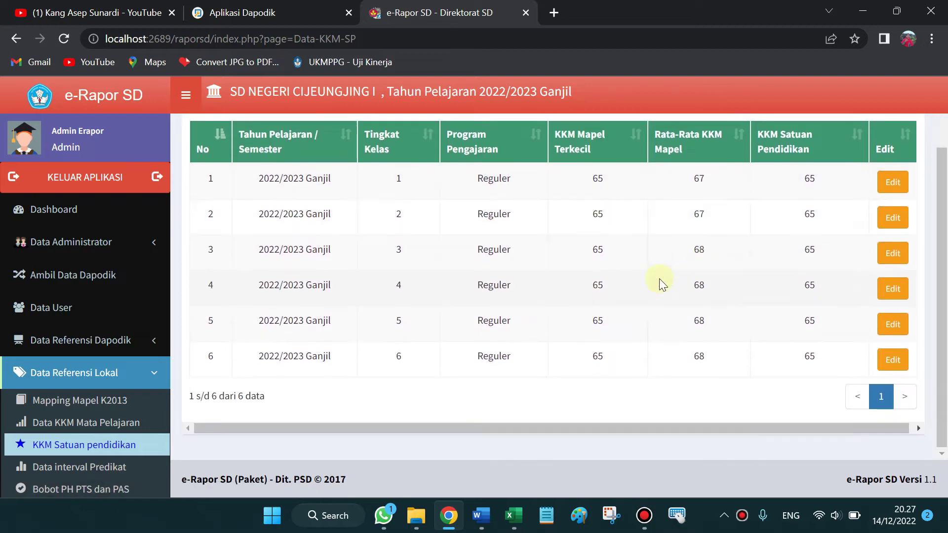
scroll(74, 377, "down", 5)
scroll(522, 285, "up", 2)
scroll(522, 285, "down", 2)
scroll(136, 334, "up", 3)
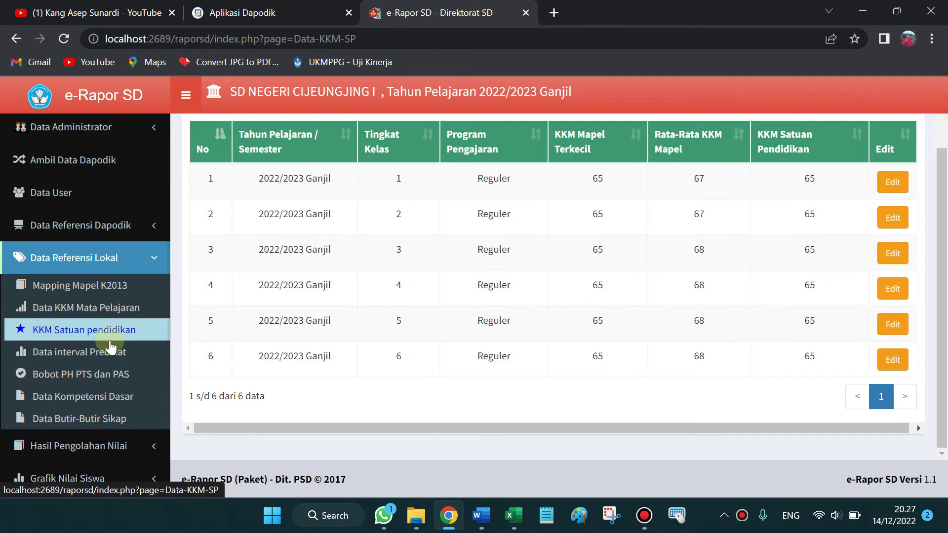
Open Data interval Predikat and review the Predikat C, B and A lower limits for all six class levels
left_click(94, 355)
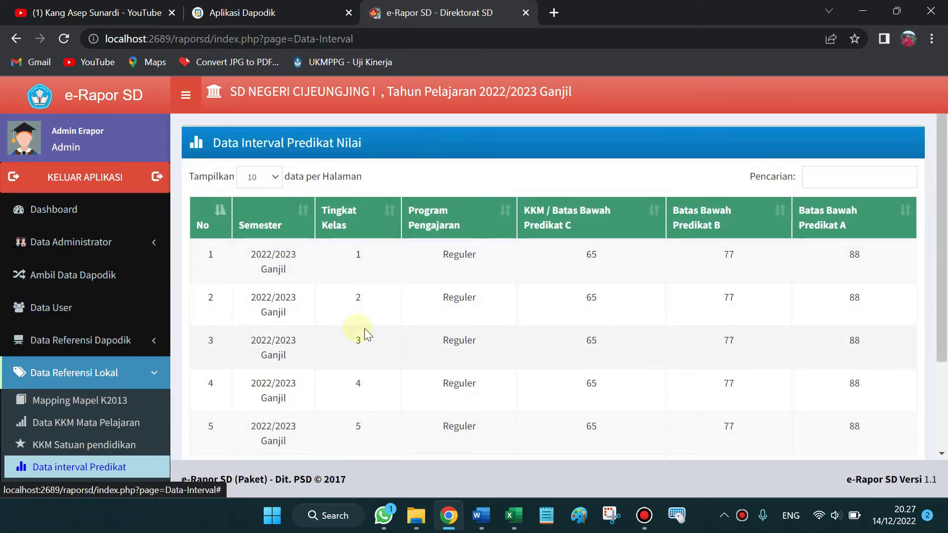
scroll(235, 320, "down", 2)
scroll(105, 388, "down", 2)
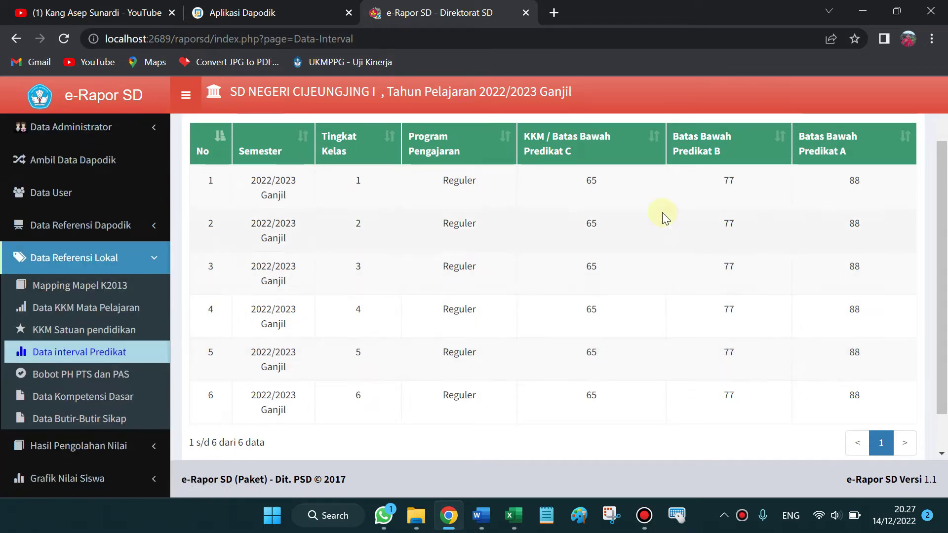
scroll(653, 246, "up", 2)
scroll(653, 245, "down", 2)
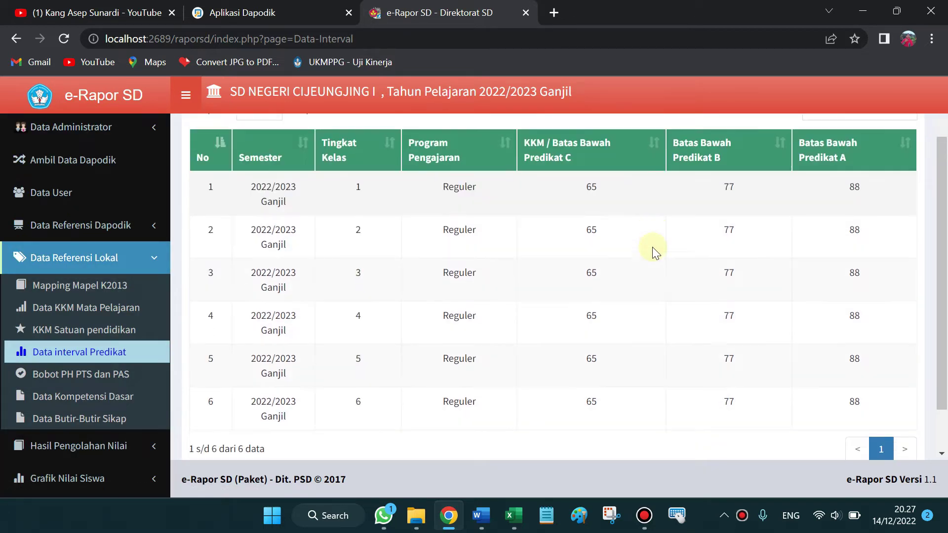
left_click_drag(941, 225, 940, 203)
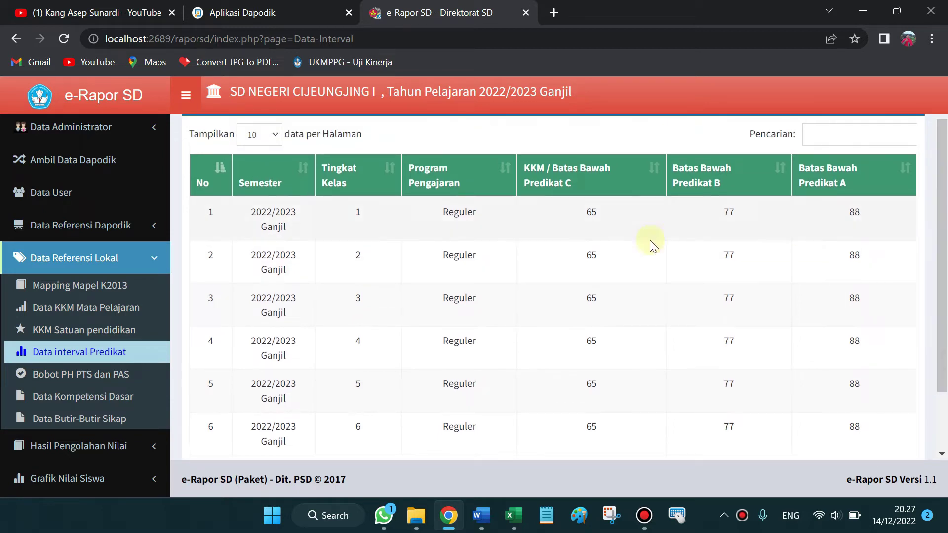
Examine the lower limits of Predikat C, B and A in the Tingkat Kelas 1 row
double_click(589, 215)
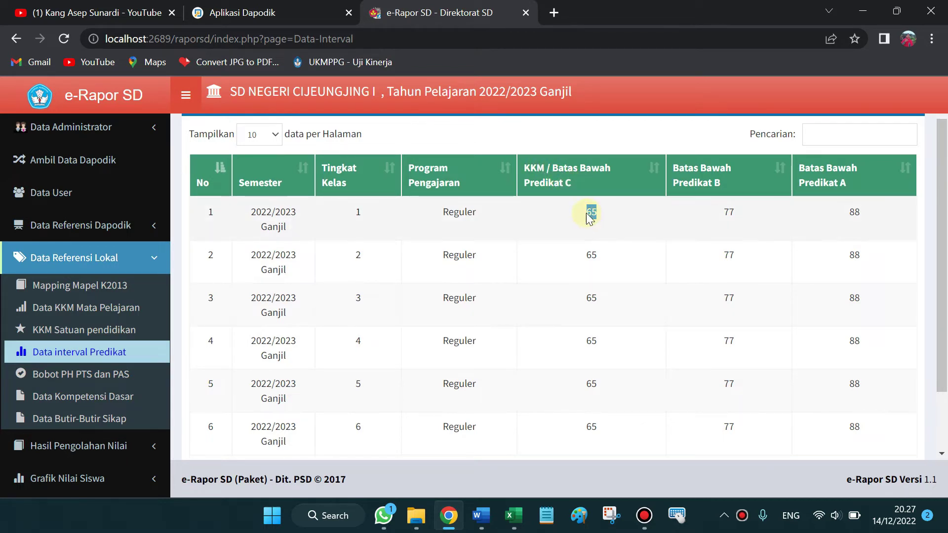
mouse_move(587, 216)
left_mouse_down()
mouse_move(597, 213)
mouse_move(606, 274)
mouse_move(604, 387)
mouse_move(606, 215)
left_mouse_up()
left_click(603, 214)
left_click_drag(724, 213, 735, 218)
left_click(726, 212)
mouse_move(724, 212)
left_mouse_down()
mouse_move(740, 211)
mouse_move(734, 243)
mouse_move(738, 216)
left_mouse_up()
double_click(852, 212)
left_click(726, 213)
double_click(727, 213)
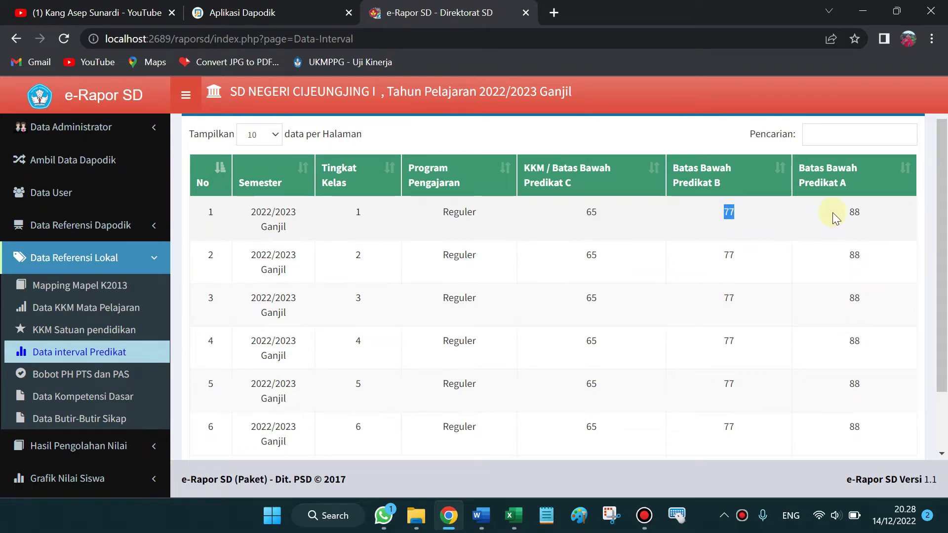
left_click(727, 213)
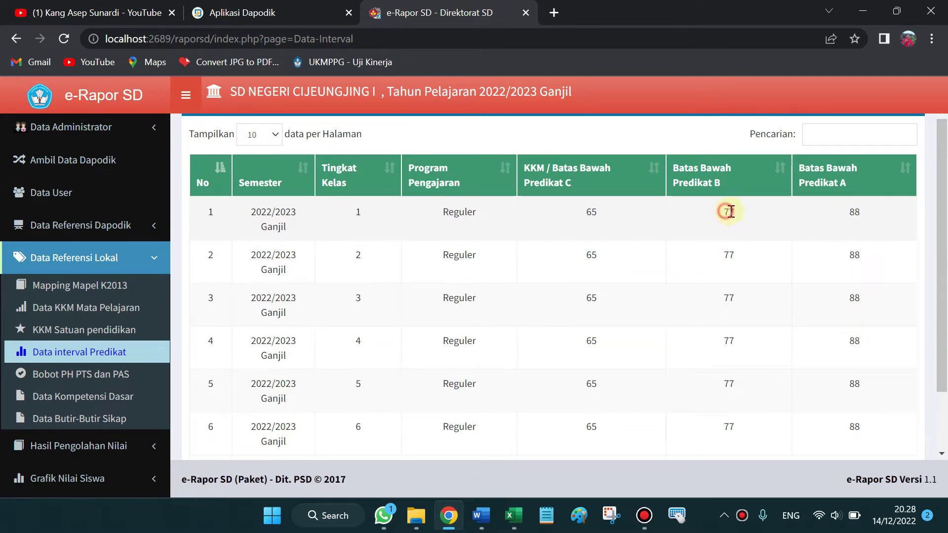
double_click(852, 212)
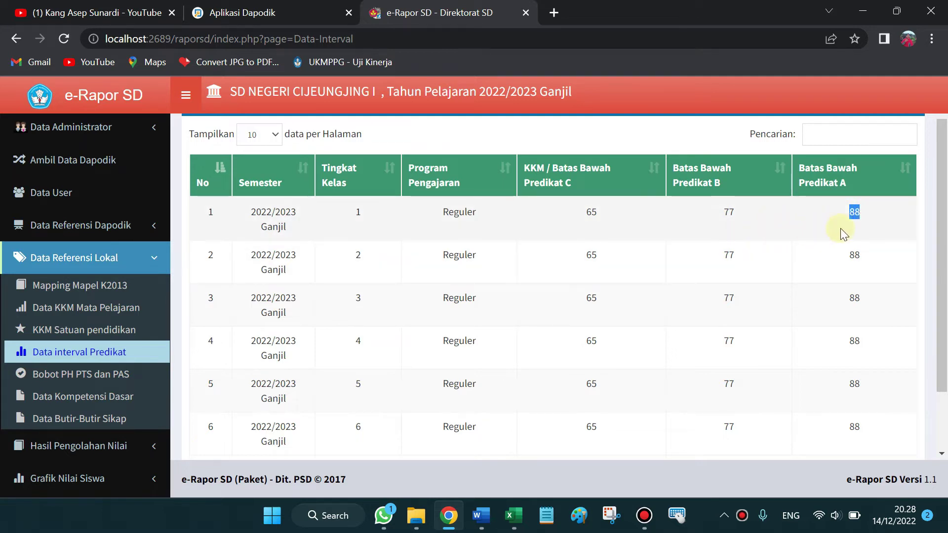
Recheck the Predikat B and Predikat C limits of Tingkat Kelas 1 against the rest of the interval table
scroll(713, 251, "down", 1)
scroll(713, 242, "up", 2)
scroll(742, 254, "down", 2)
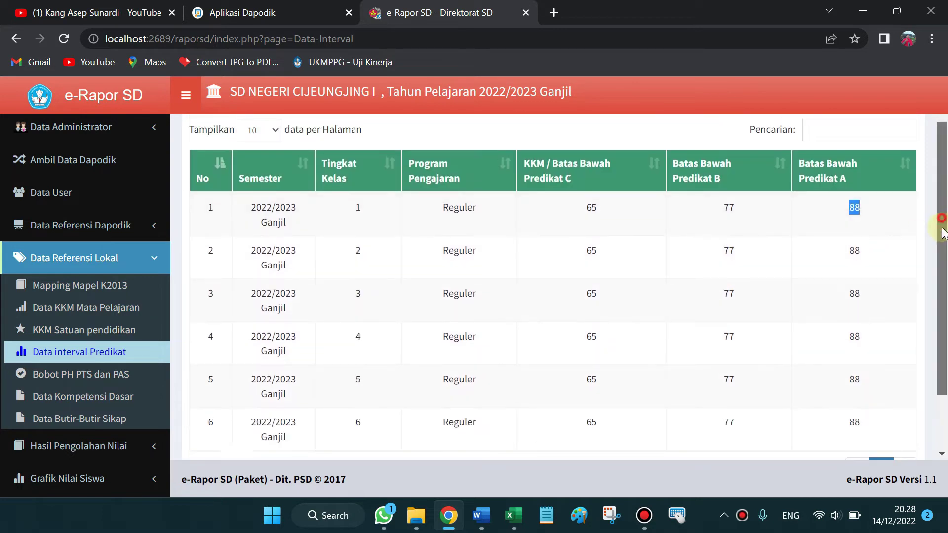
scroll(938, 212, "up", 1)
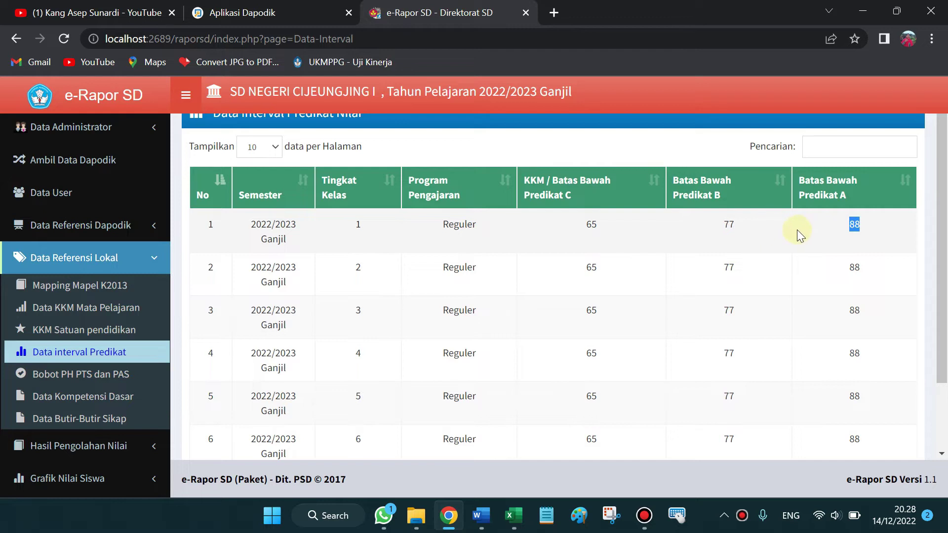
double_click(725, 223)
scroll(596, 217, "down", 2)
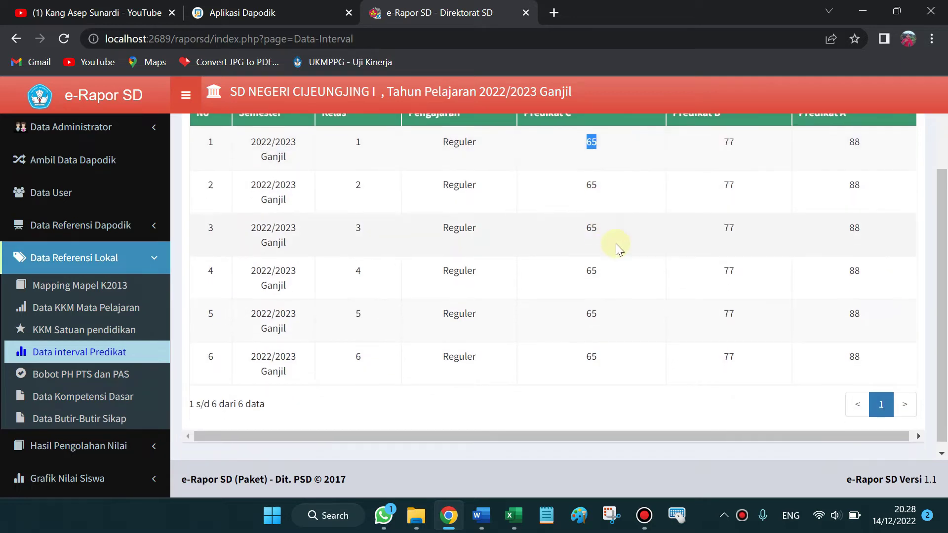
scroll(615, 244, "up", 3)
scroll(612, 245, "down", 2)
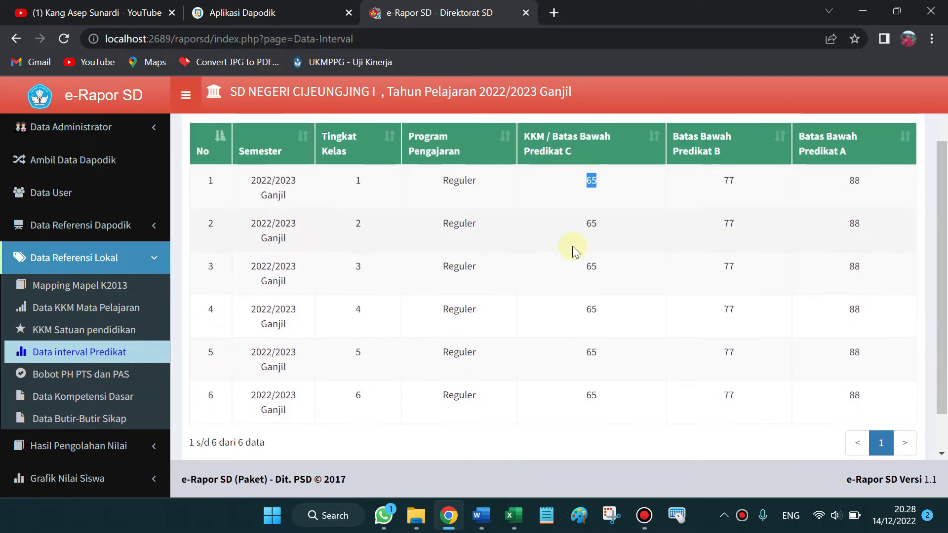
scroll(587, 231, "up", 1)
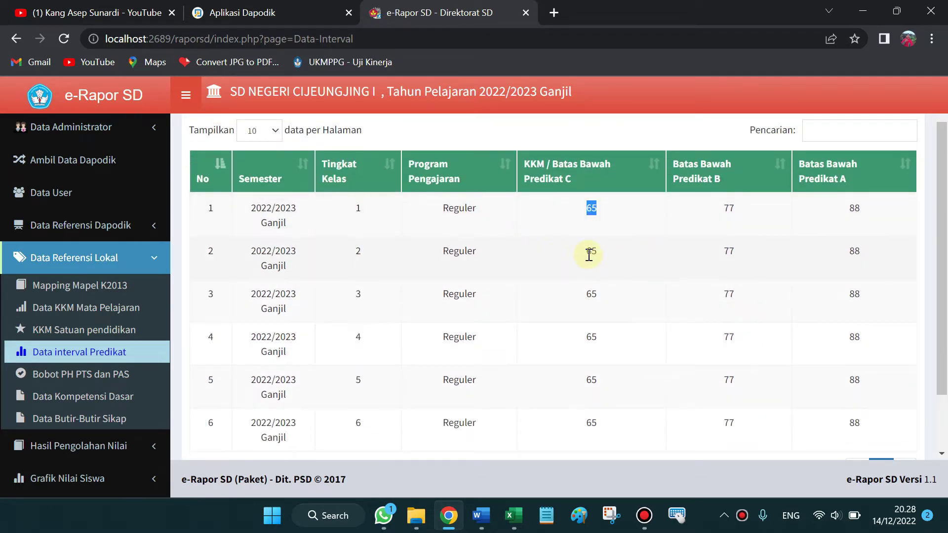
Compare the KKM / Batas Bawah Predikat C values of Tingkat Kelas 1 and 2, including the remaining class levels
double_click(590, 250)
double_click(591, 209)
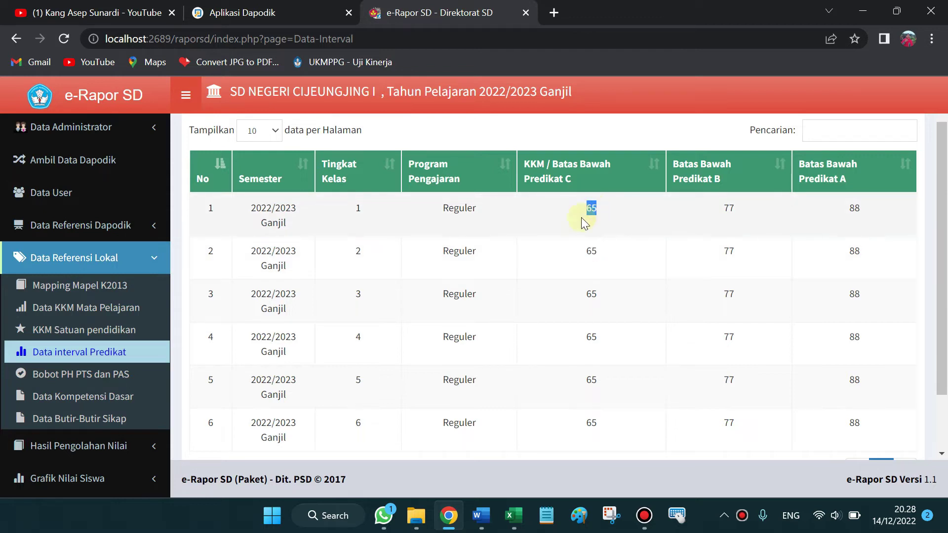
double_click(588, 251)
left_click(588, 207)
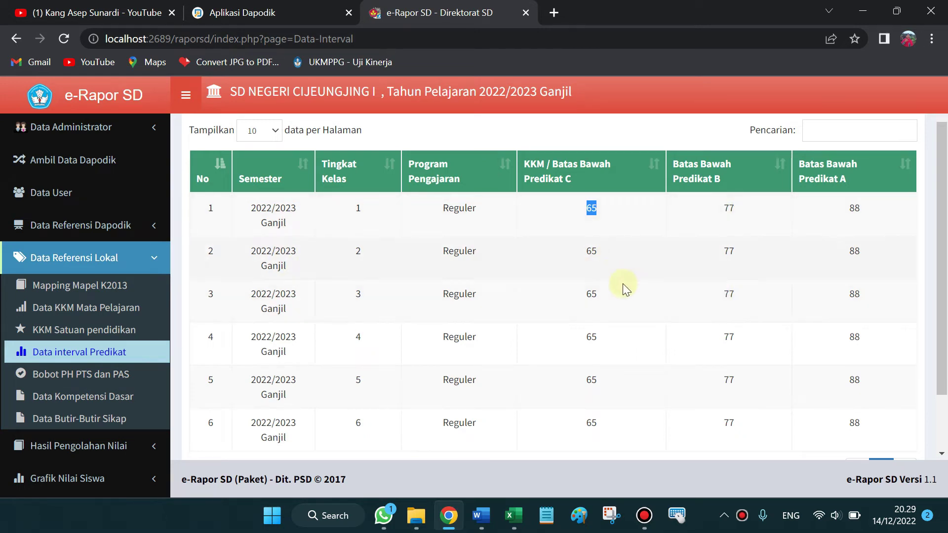
scroll(596, 294, "down", 2)
scroll(596, 291, "up", 2)
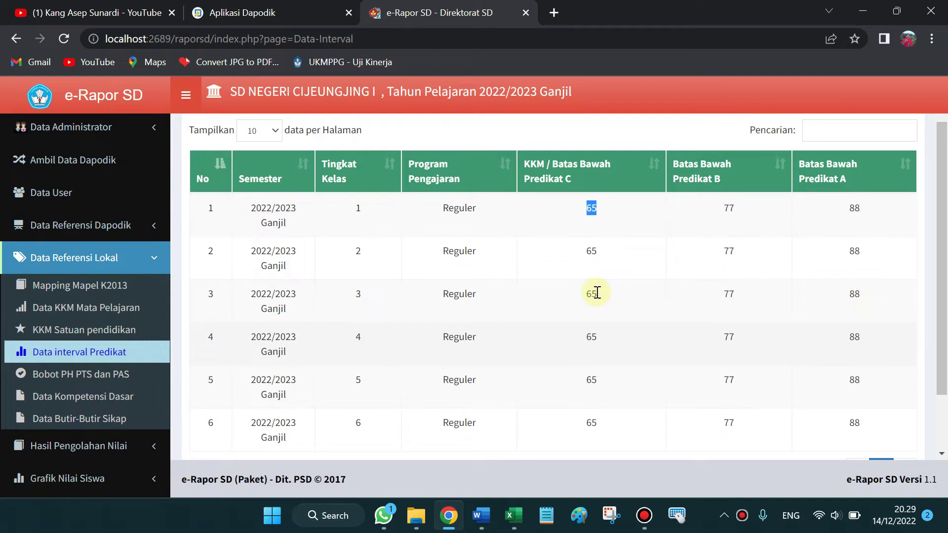
scroll(599, 290, "down", 2)
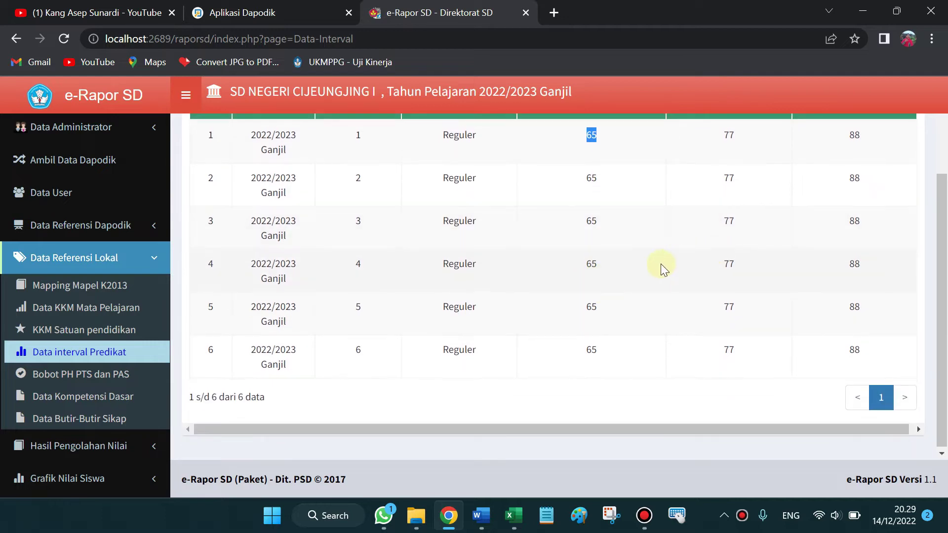
scroll(660, 264, "up", 2)
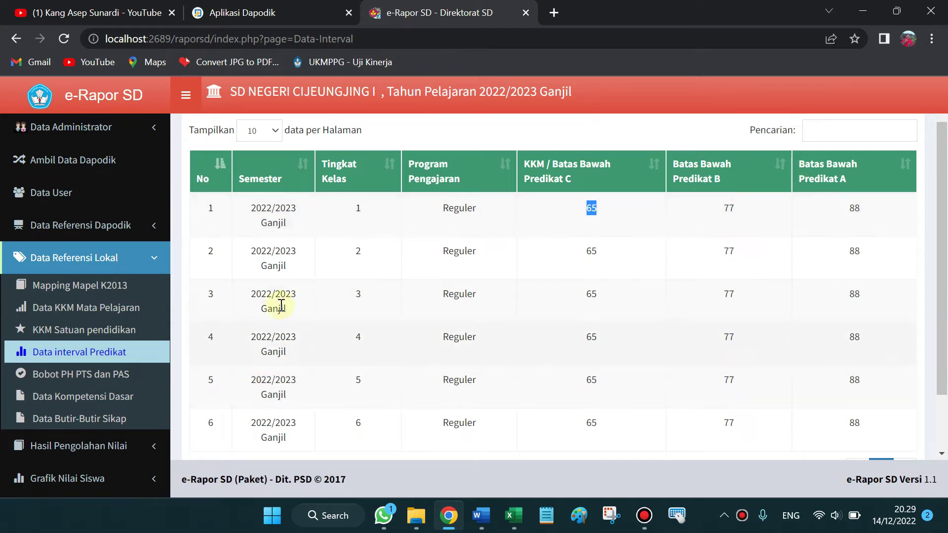
scroll(355, 296, "down", 2)
scroll(33, 298, "down", 3)
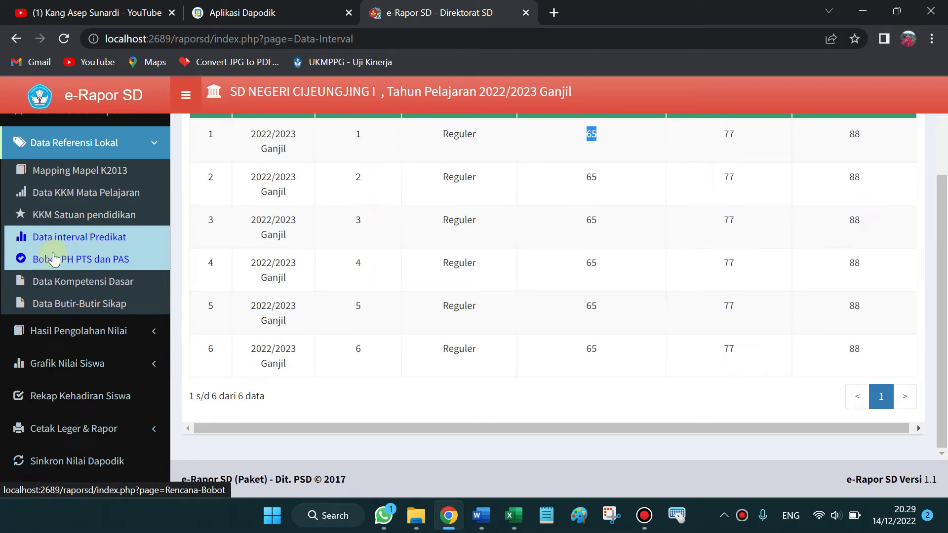
left_click(67, 261)
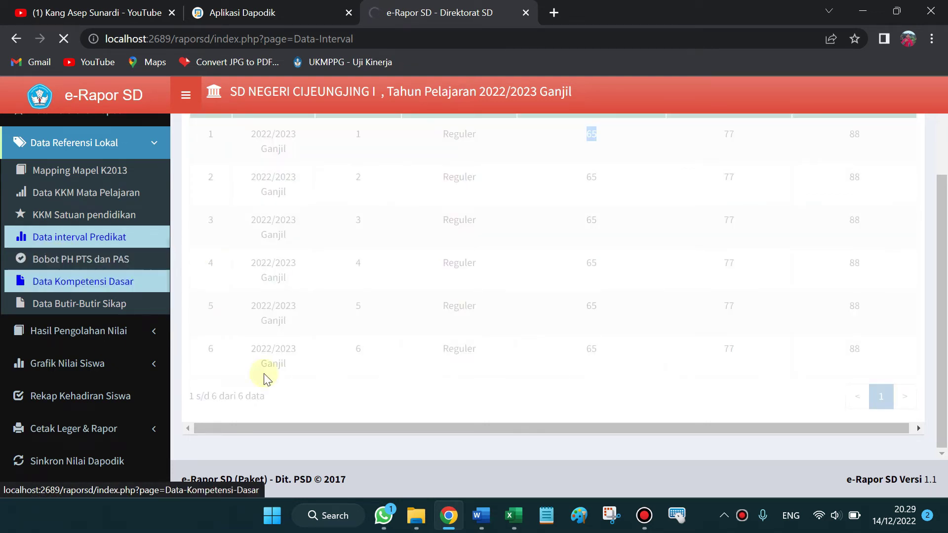
left_click(85, 241)
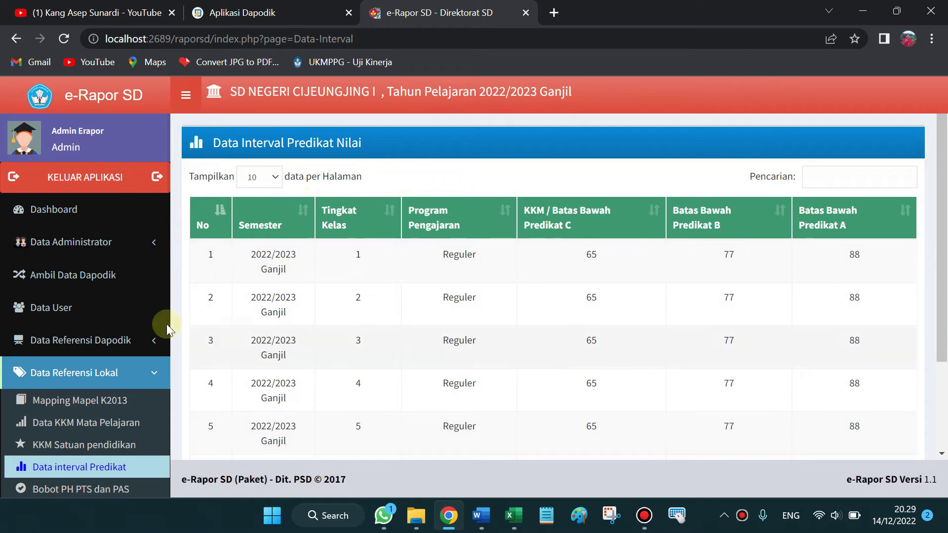
Open Bobot PH PTS dan PAS under Data Referensi Lokal and choose Kelas I as the Tingkat Kelas
scroll(123, 338, "down", 5)
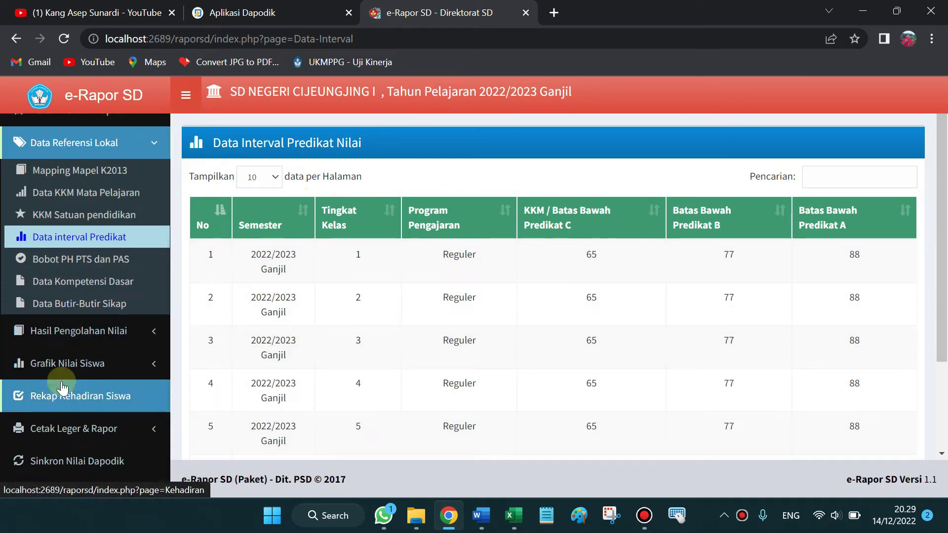
left_click(63, 258)
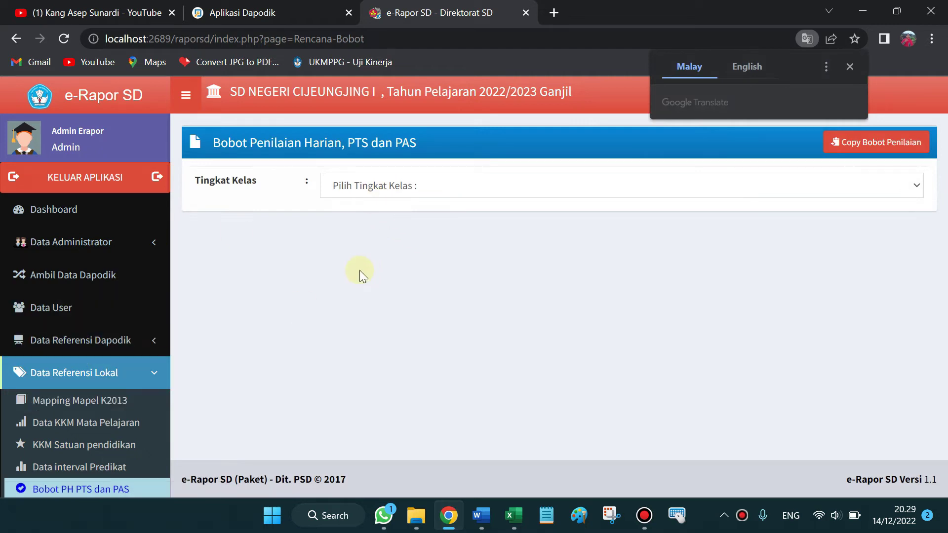
left_click(420, 185)
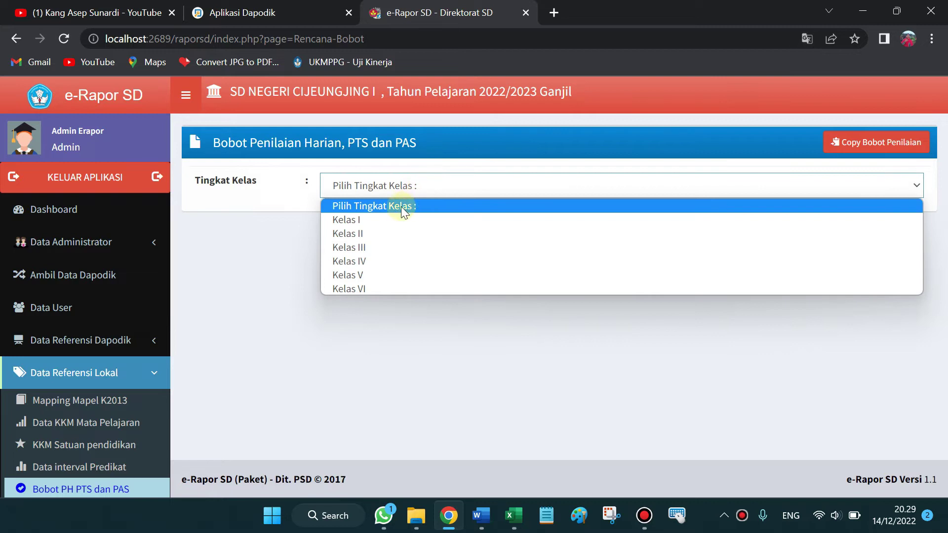
left_click(358, 223)
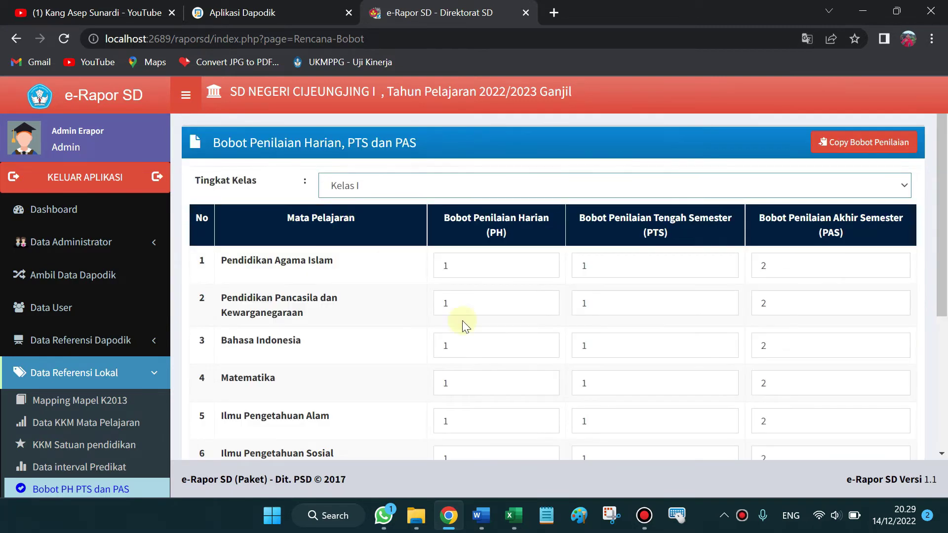
Review the PH, PTS and PAS assessment weights of the Kelas I subjects, focusing on Pendidikan Agama Islam
scroll(626, 332, "down", 4)
scroll(626, 332, "up", 4)
left_click(447, 269)
type("1")
left_click(647, 267)
left_click(779, 270)
scroll(545, 323, "down", 1)
scroll(540, 326, "up", 1)
scroll(560, 324, "down", 5)
scroll(560, 326, "up", 5)
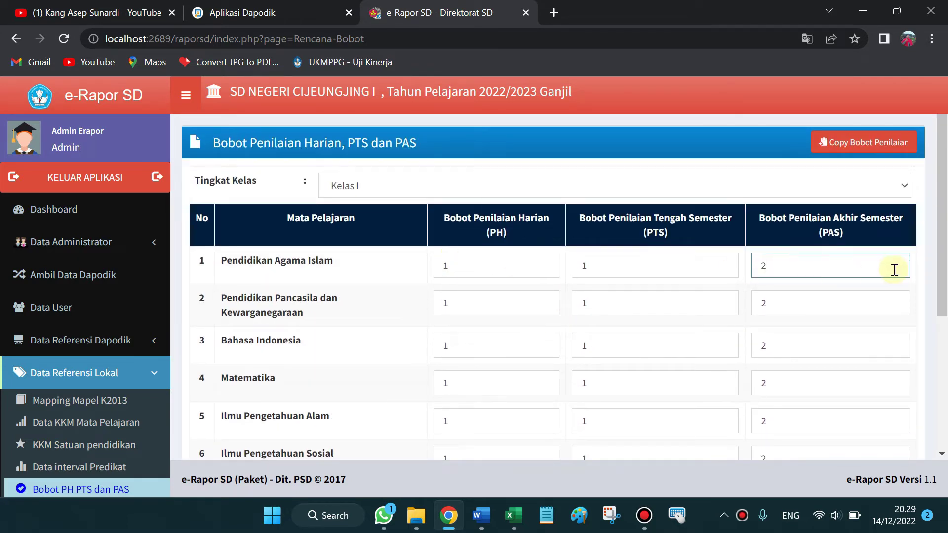
double_click(444, 266)
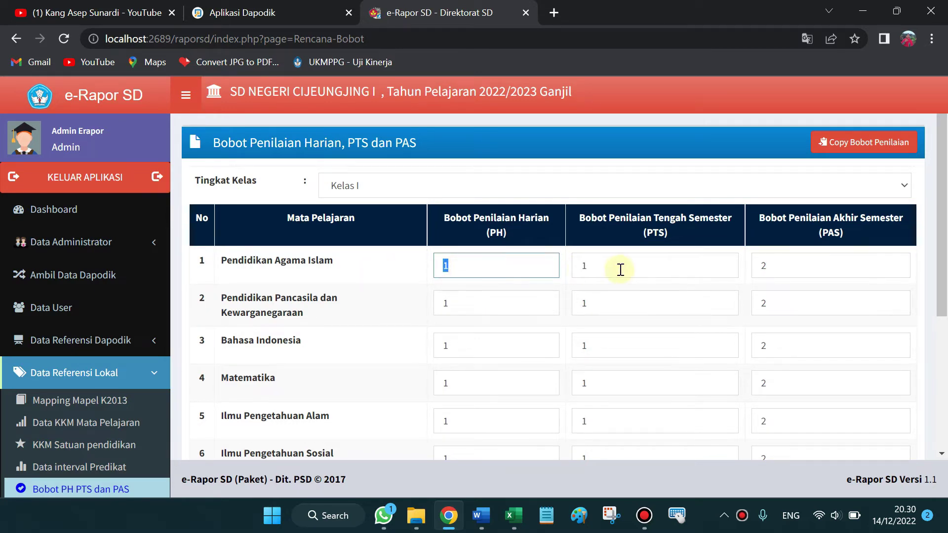
Check the PTS and PAS weights of Pendidikan Agama Islam for Kelas I without changing them
left_click(584, 267)
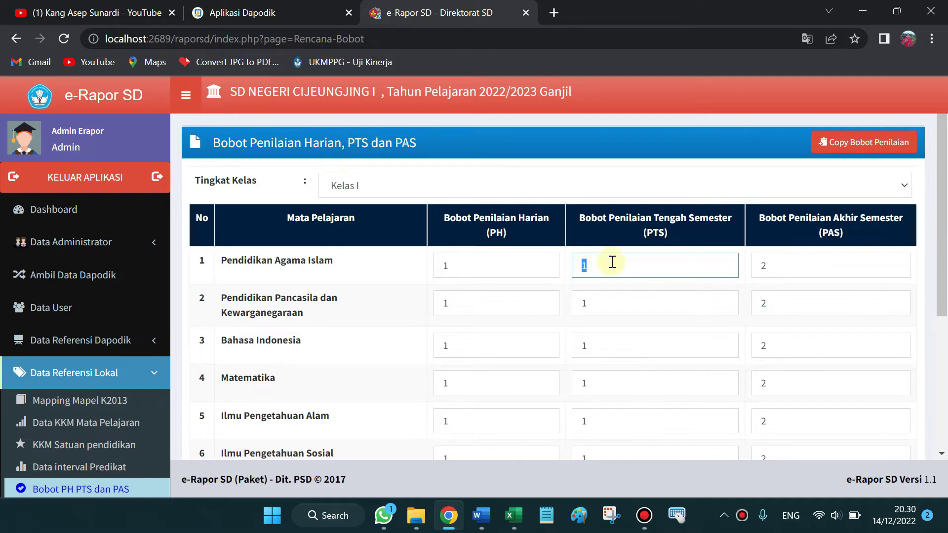
double_click(579, 265)
left_click(583, 264)
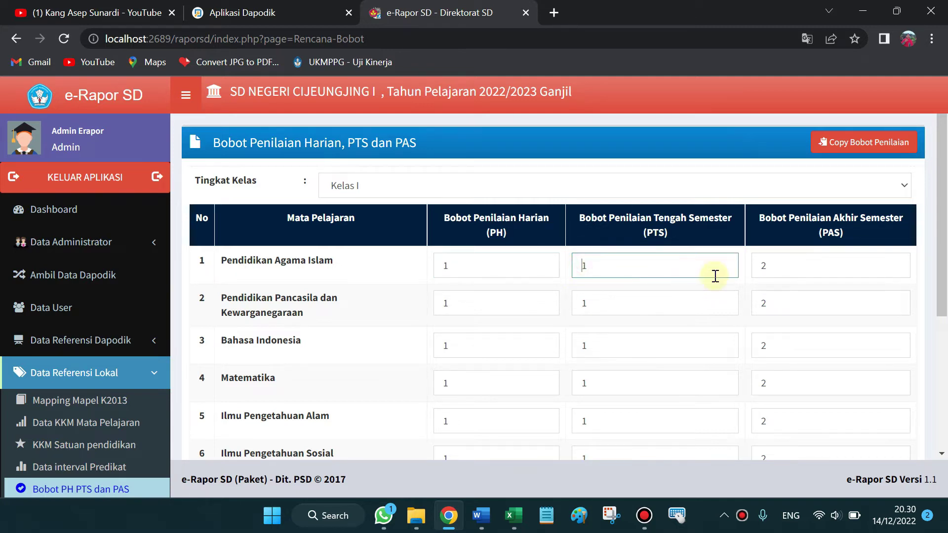
double_click(762, 265)
left_click(765, 267)
Compare the PH, PTS and PAS weights across all Kelas I subjects, through Muatan Lokal Bahasa Daerah
scroll(679, 314, "down", 1)
scroll(679, 314, "down", 5)
scroll(704, 273, "up", 2)
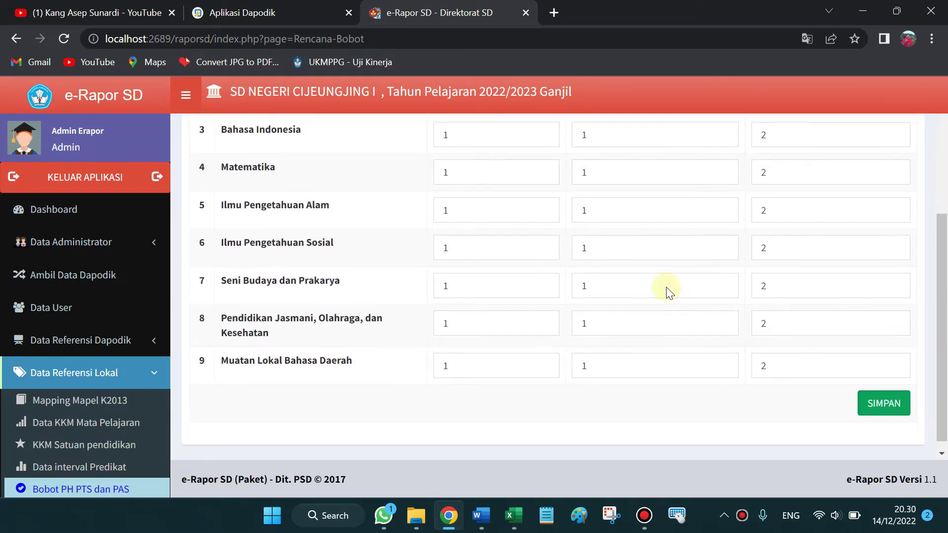
scroll(814, 339, "down", 2)
scroll(444, 233, "up", 3)
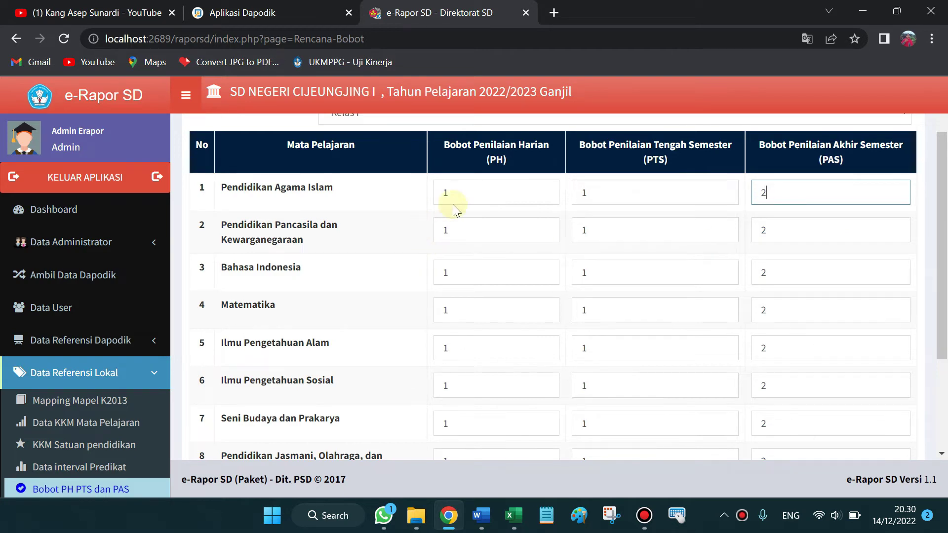
scroll(464, 232, "down", 3)
scroll(592, 276, "up", 3)
scroll(603, 296, "down", 3)
scroll(631, 316, "up", 3)
scroll(635, 313, "up", 2)
scroll(635, 313, "down", 2)
left_click_drag(942, 303, 942, 277)
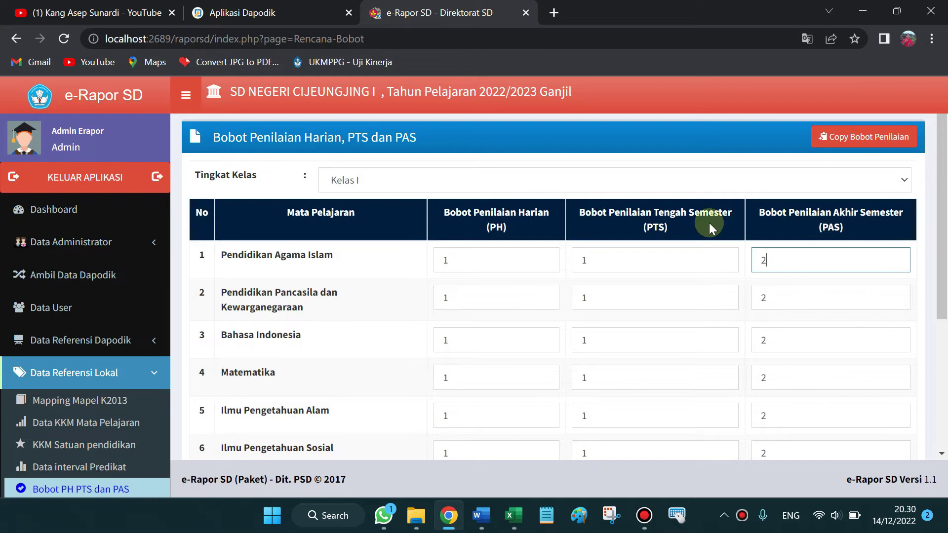
scroll(829, 296, "down", 4)
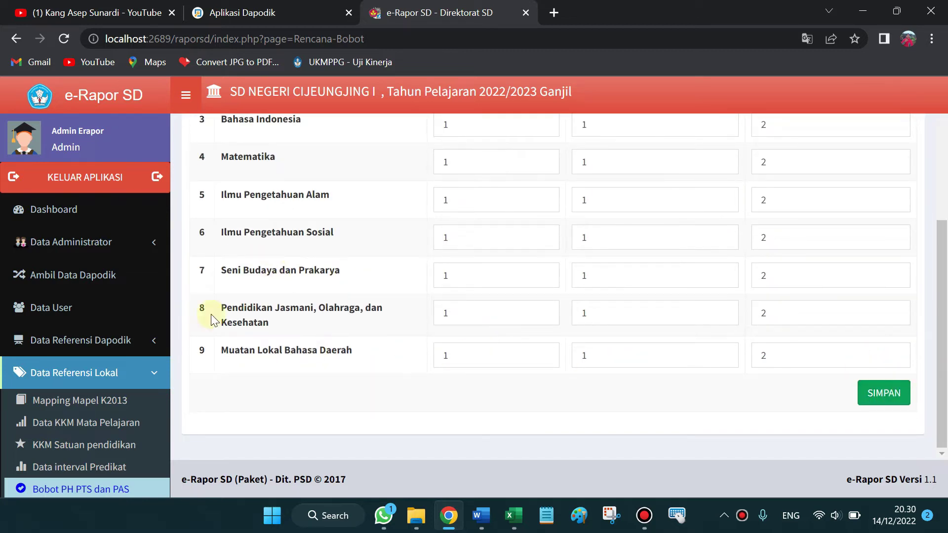
Open Data Kompetensi Dasar under Data Referensi Lokal
scroll(119, 292, "down", 5)
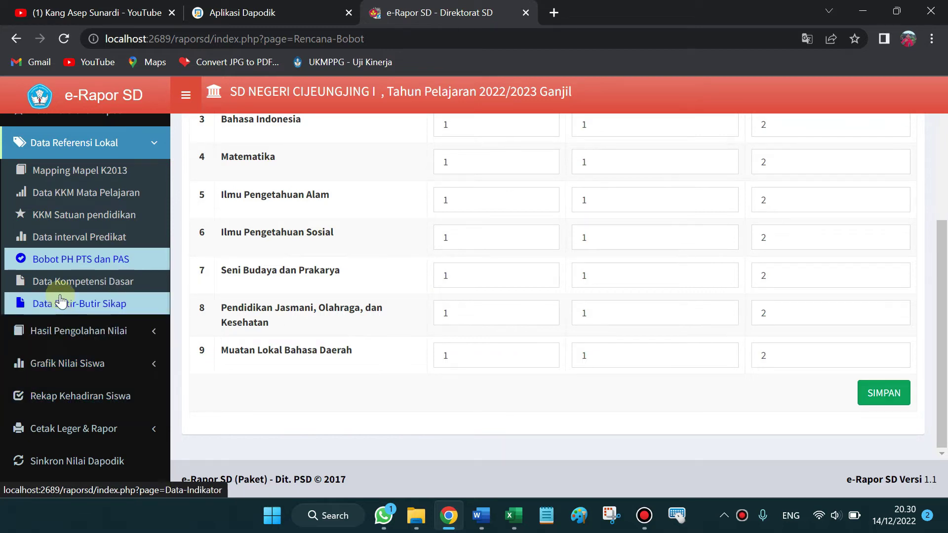
left_click(49, 287)
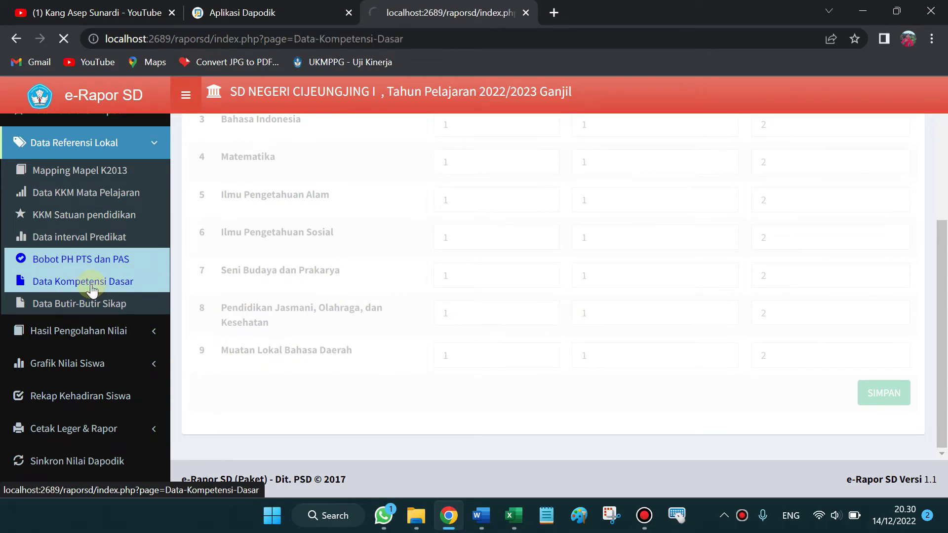
scroll(124, 337, "down", 5)
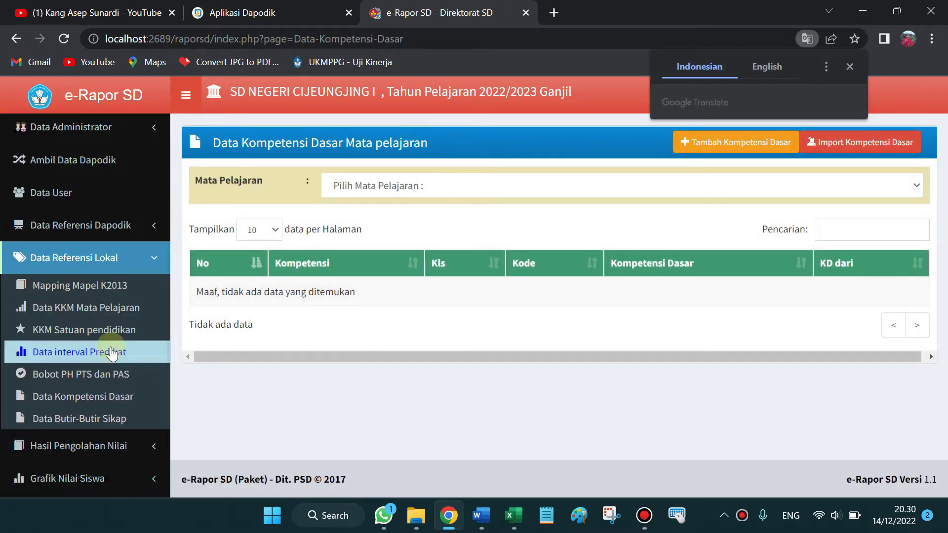
scroll(144, 274, "up", 2)
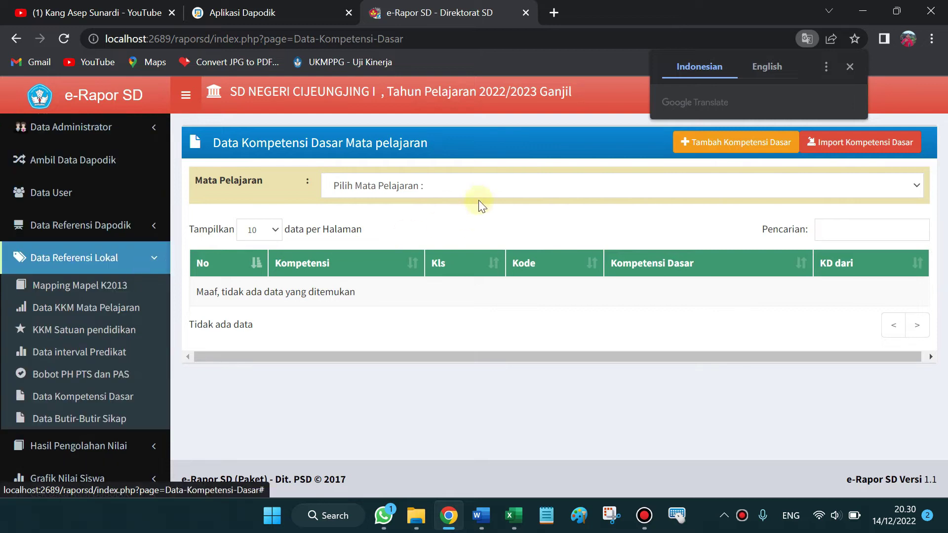
Display the Kompetensi Dasar list for Pendidikan Agama Islam and look through its entries
left_click(436, 186)
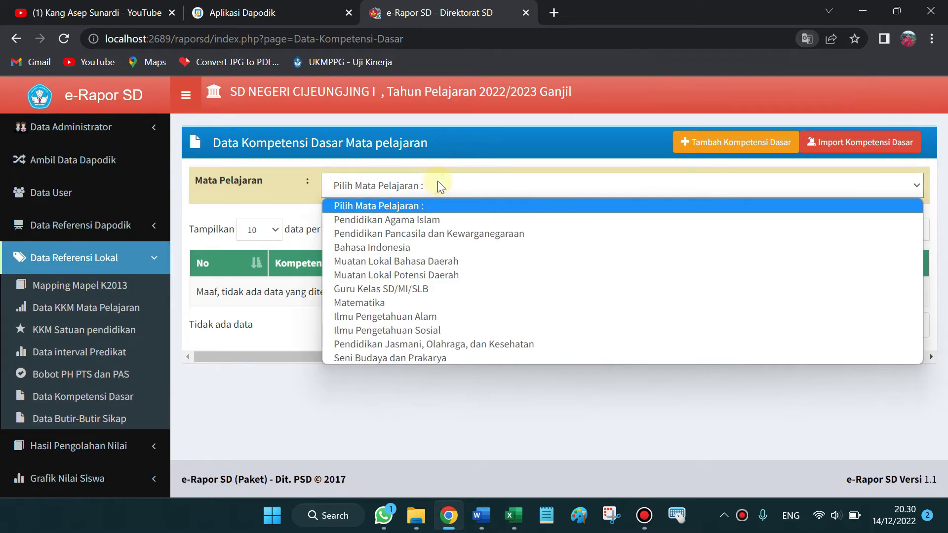
left_click(418, 220)
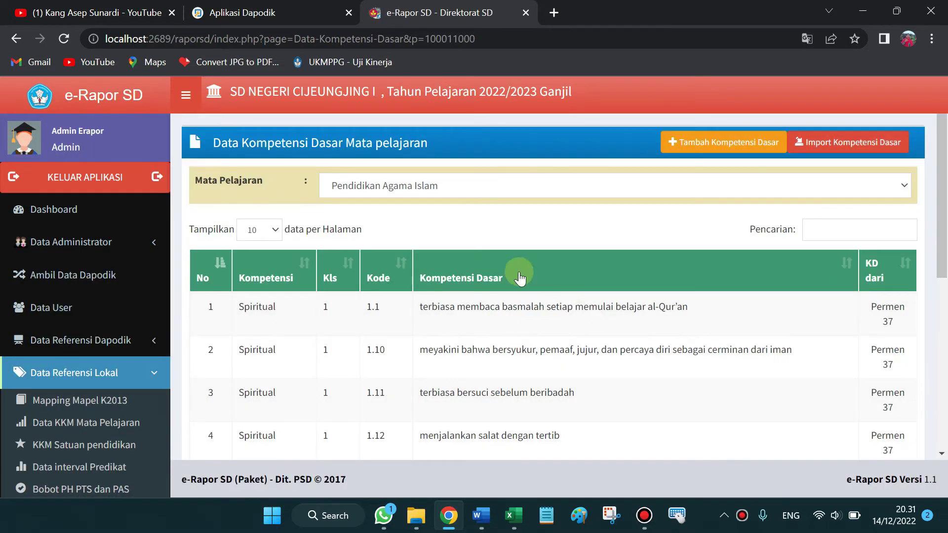
scroll(762, 278, "down", 4)
scroll(750, 289, "up", 4)
scroll(740, 301, "down", 6)
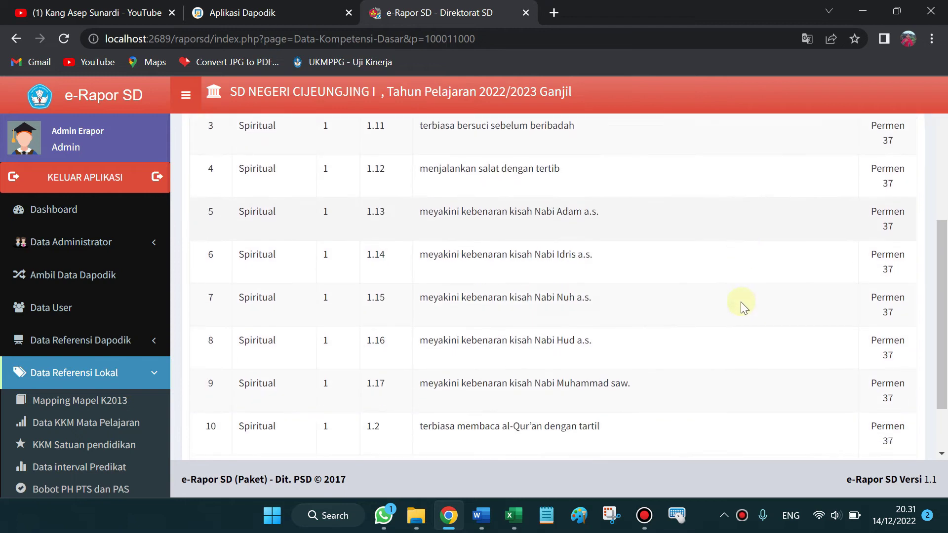
scroll(692, 334, "up", 5)
scroll(691, 332, "up", 1)
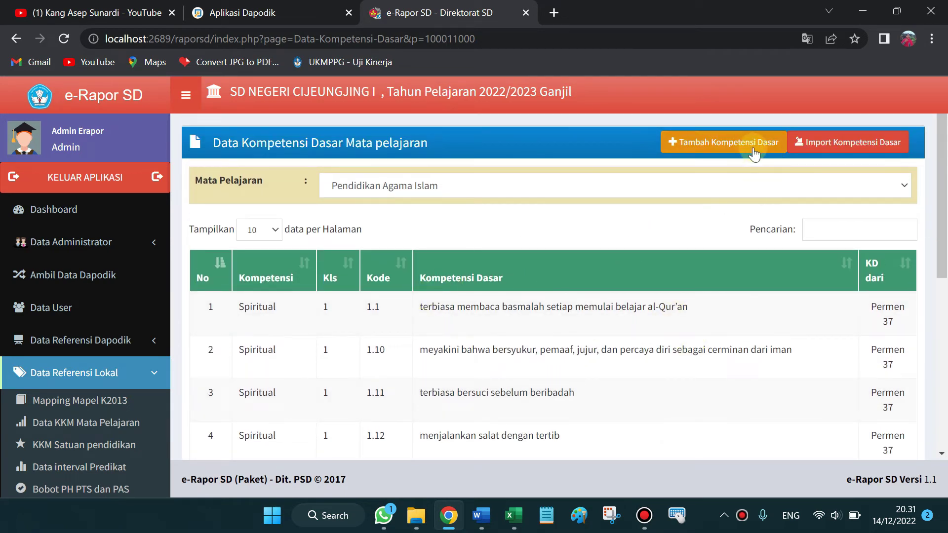
Download the Kompetensi Dasar import format for the subject Muatan Lokal Bahasa Daerah
left_click(843, 145)
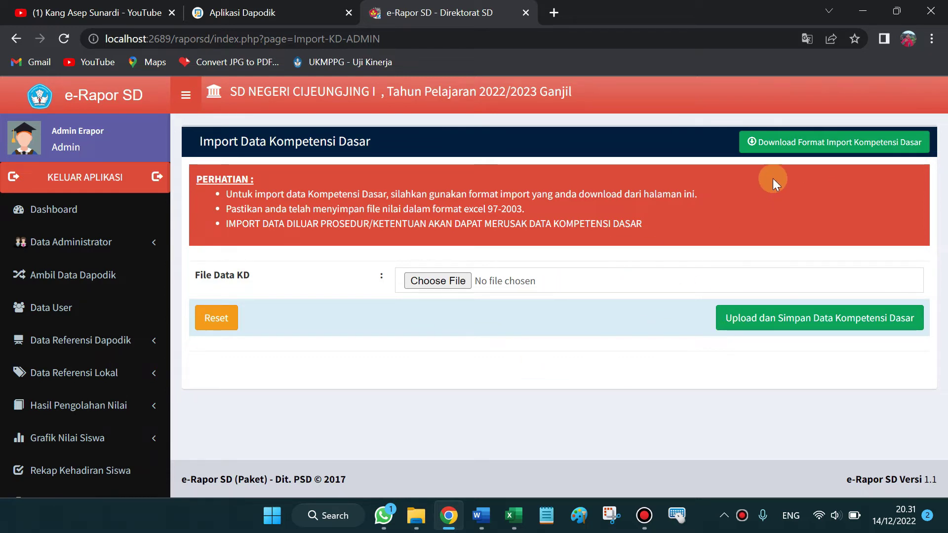
left_click(832, 146)
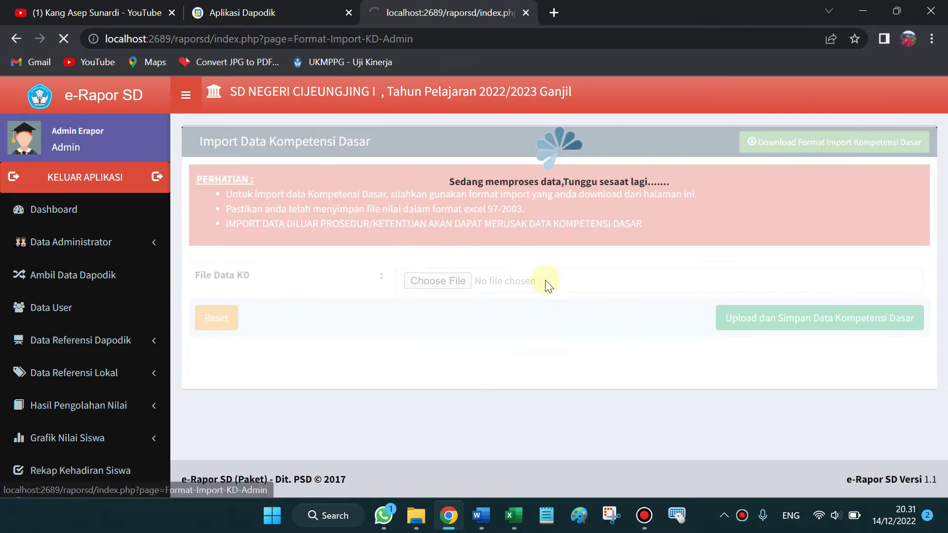
left_click(381, 282)
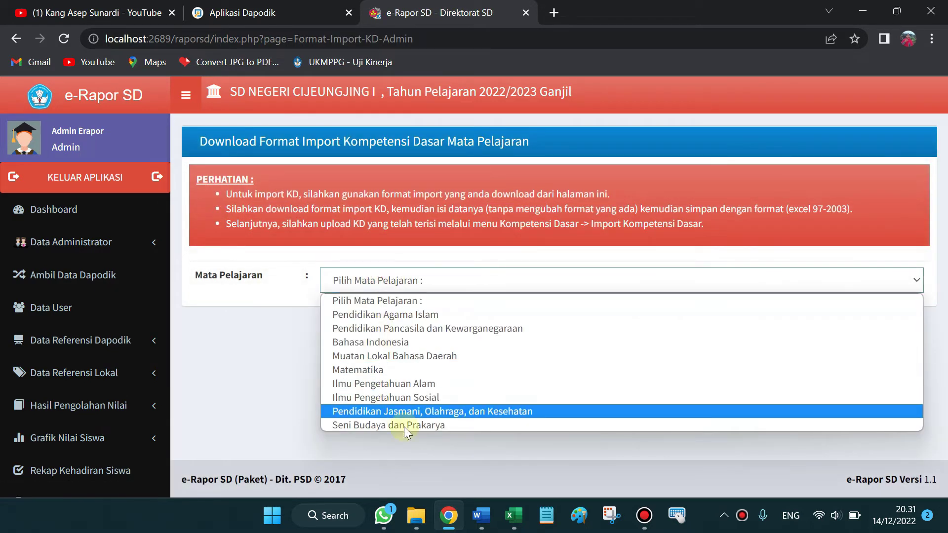
left_click(456, 356)
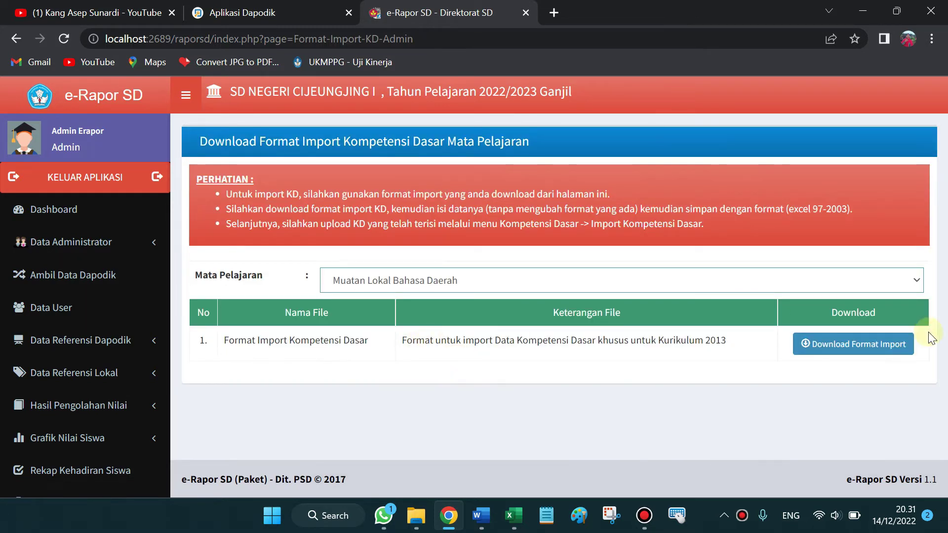
left_click(843, 356)
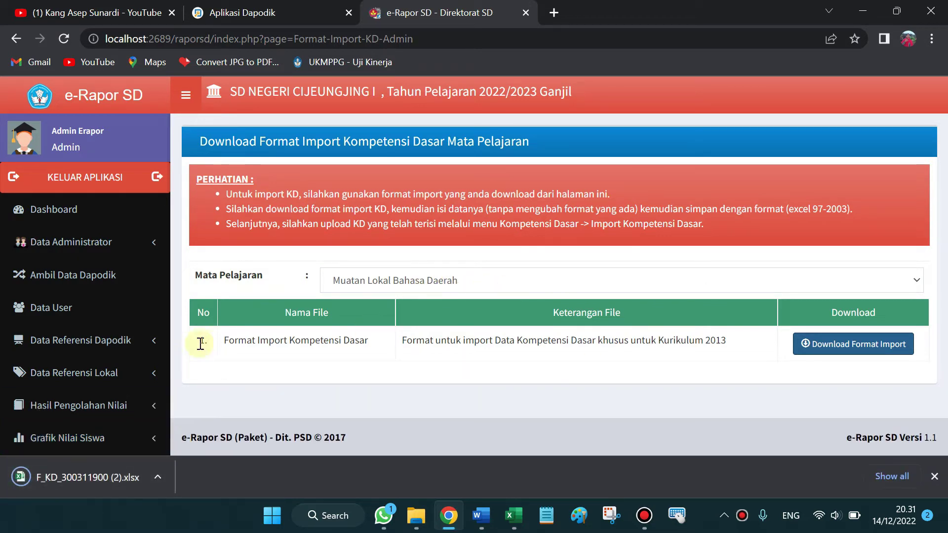
left_click(100, 481)
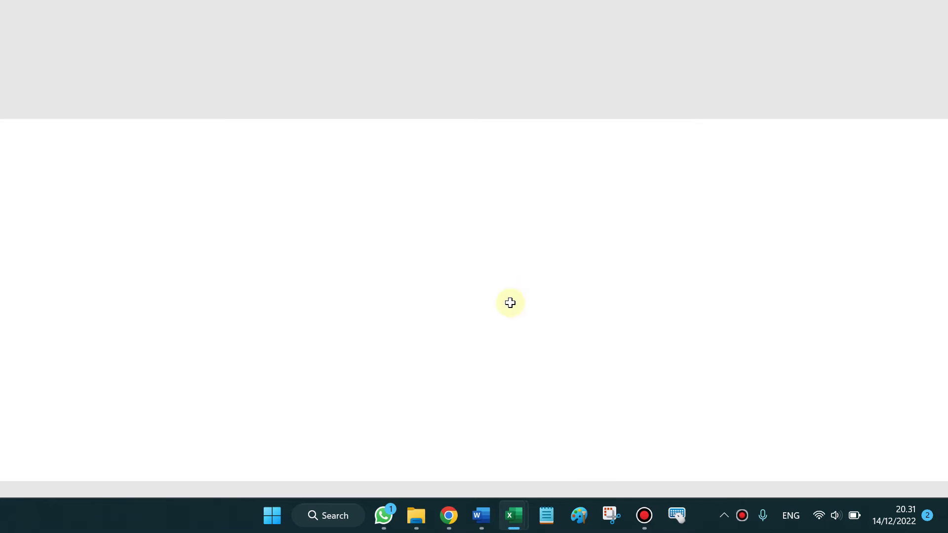
scroll(268, 291, "down", 2)
scroll(268, 290, "down", 20)
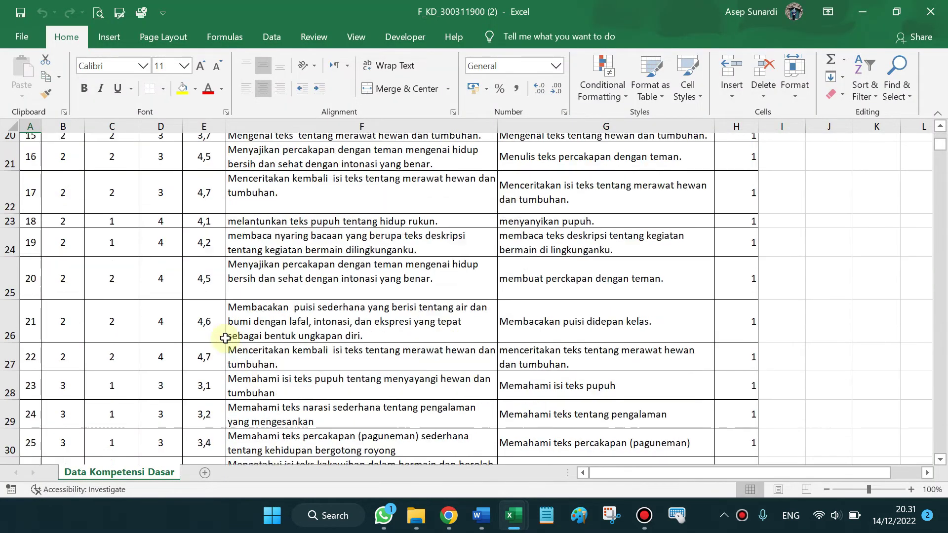
scroll(209, 323, "down", 5)
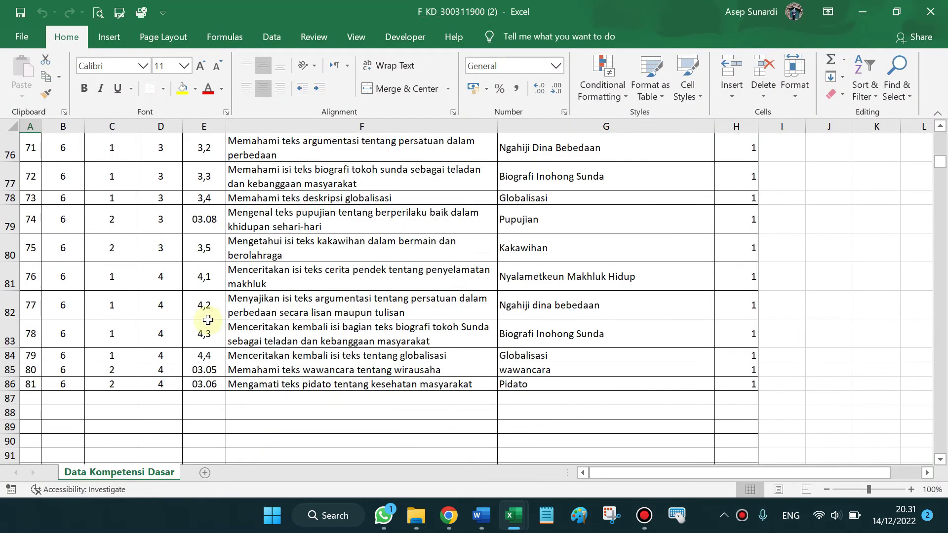
scroll(207, 316, "up", 4)
scroll(261, 301, "down", 3)
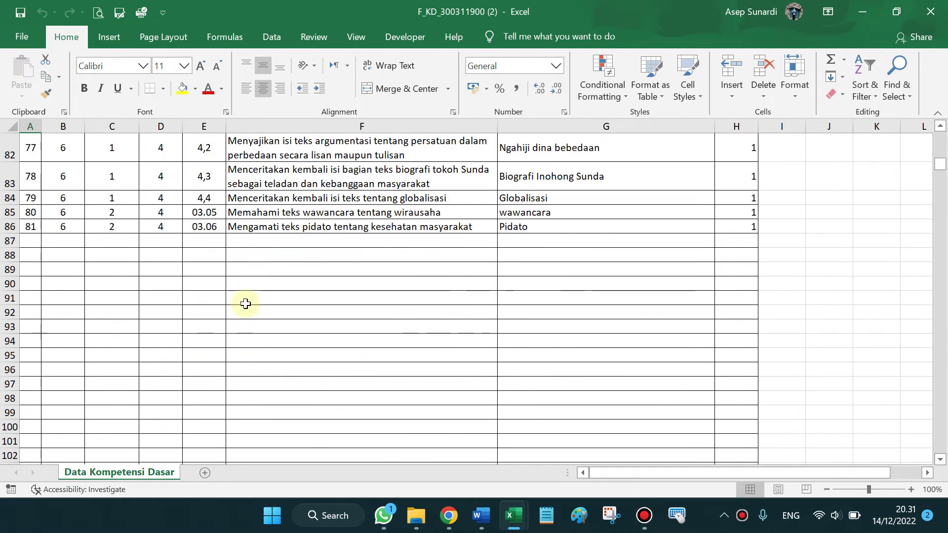
scroll(243, 303, "up", 2)
scroll(236, 303, "up", 18)
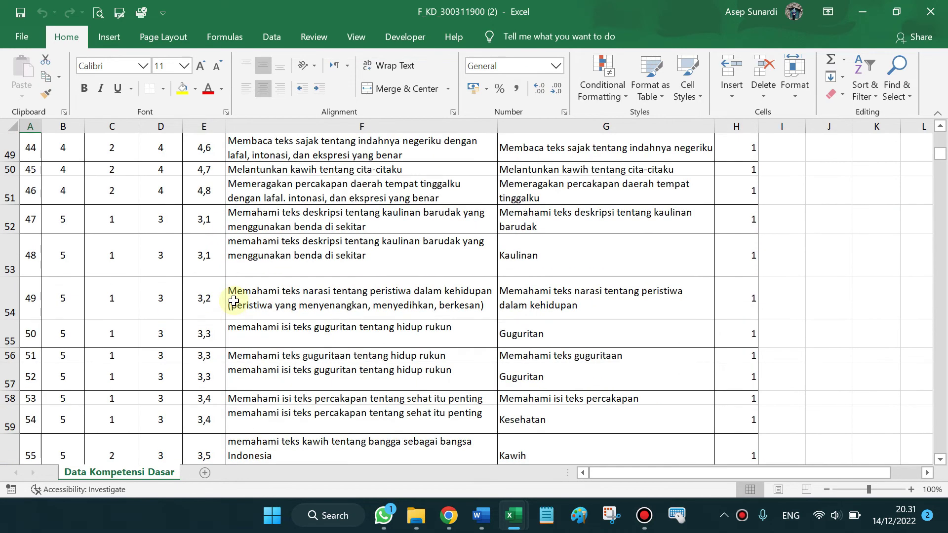
scroll(229, 298, "up", 7)
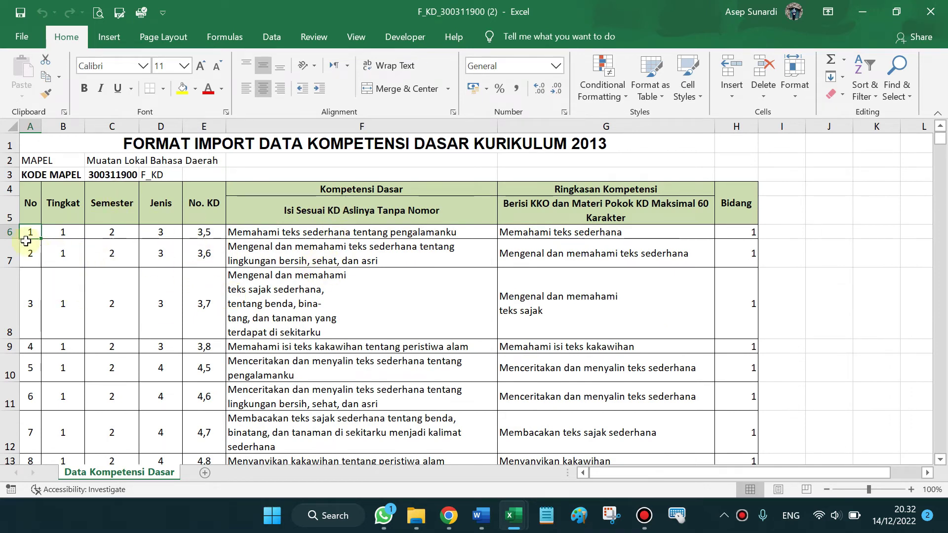
Check the fill-in notes for the Tingkat, Semester and Jenis columns of the import format
left_click(64, 234)
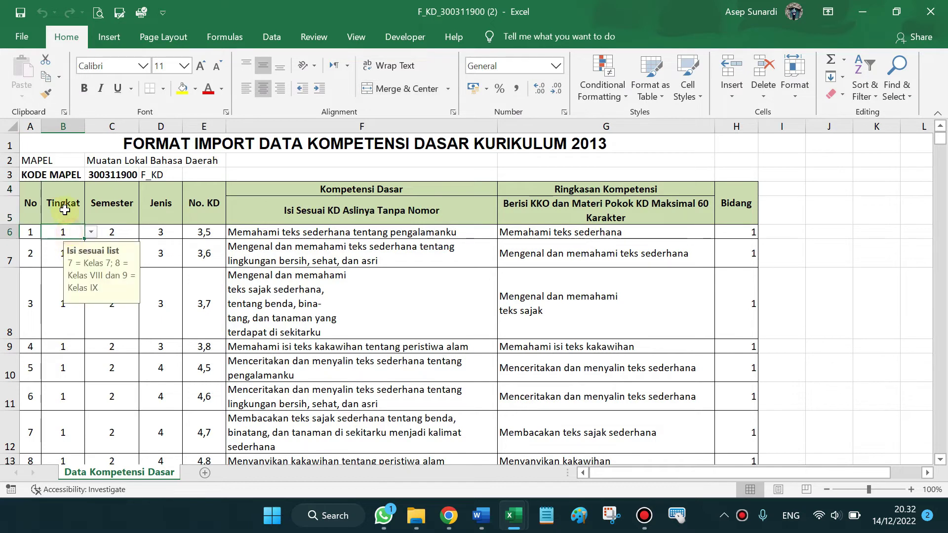
left_click(64, 210)
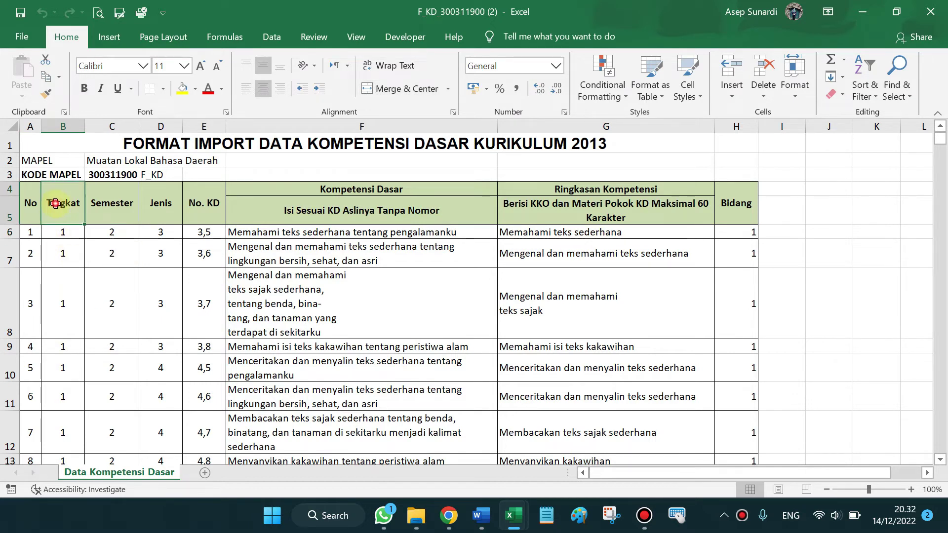
left_click(116, 200)
left_click(107, 234)
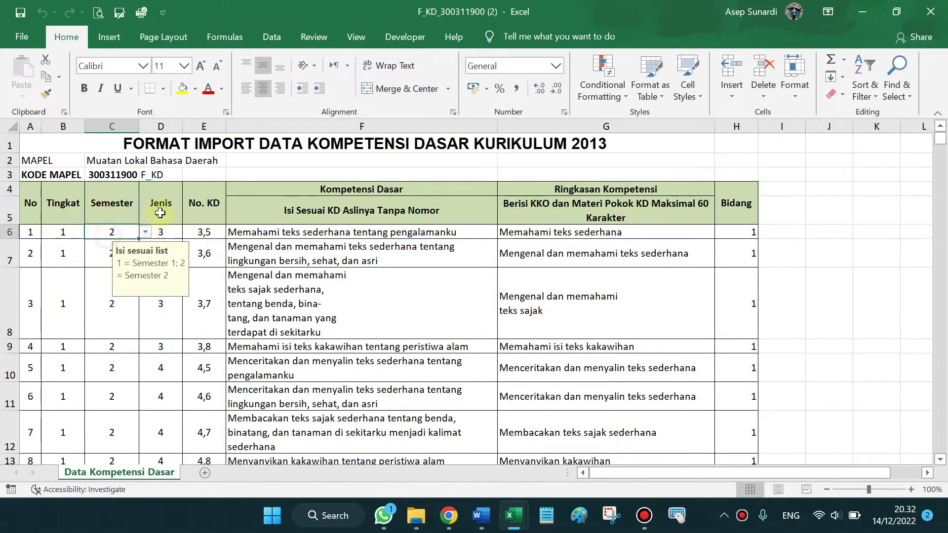
left_click(163, 207)
left_click(167, 237)
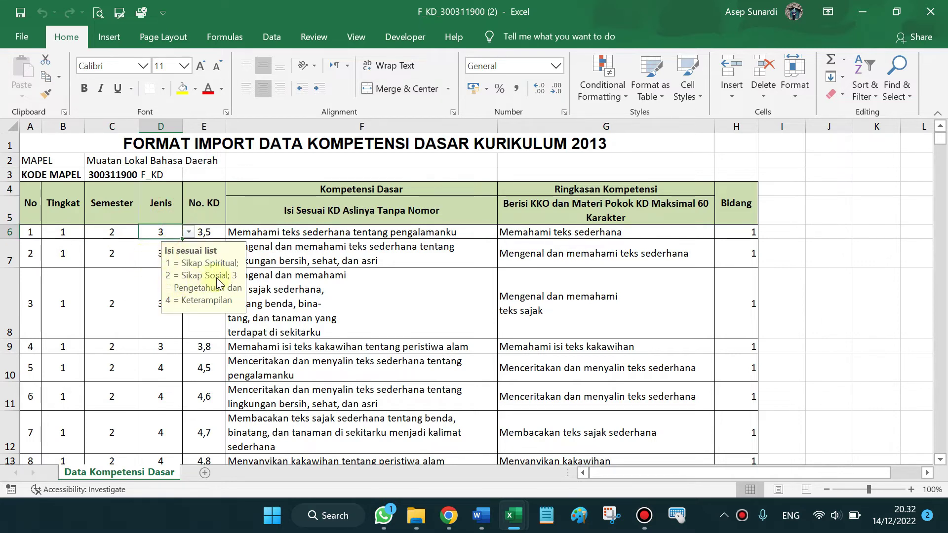
left_click(164, 371)
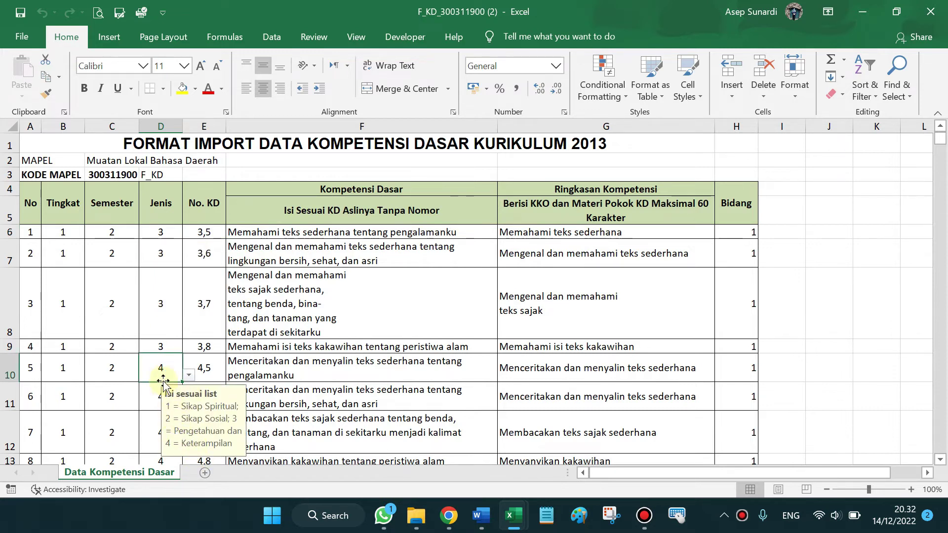
Check the fill-in notes for the No. KD, Kompetensi Dasar, Ringkasan Kompetensi and Bidang columns
left_click(208, 233)
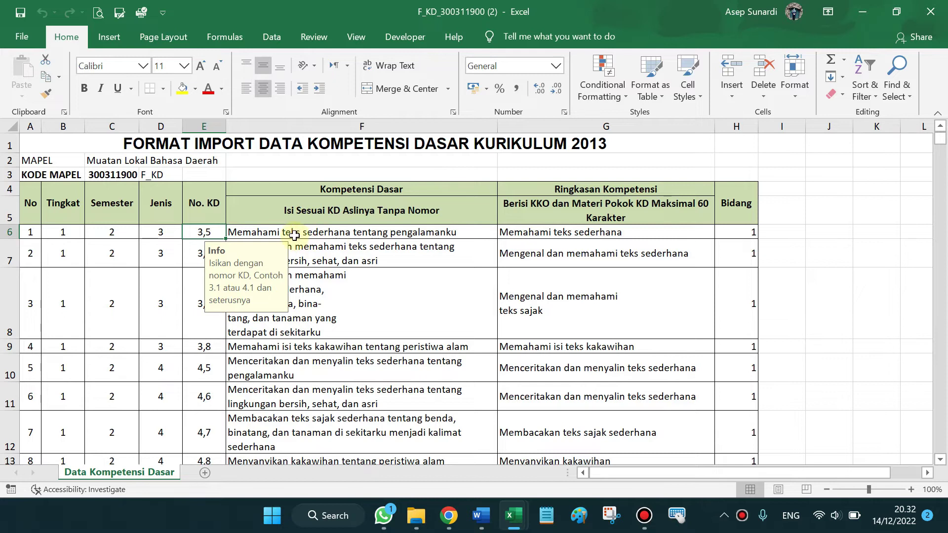
left_click(316, 232)
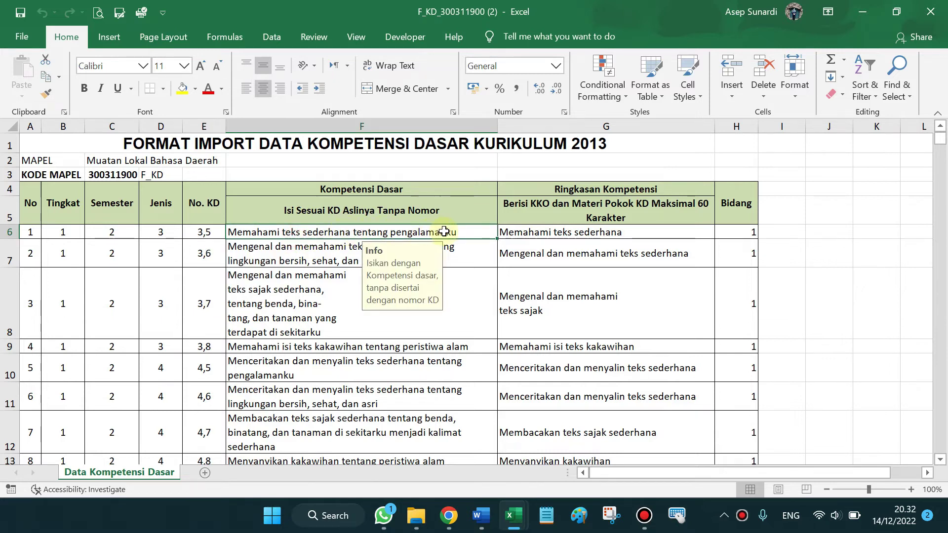
left_click(521, 233)
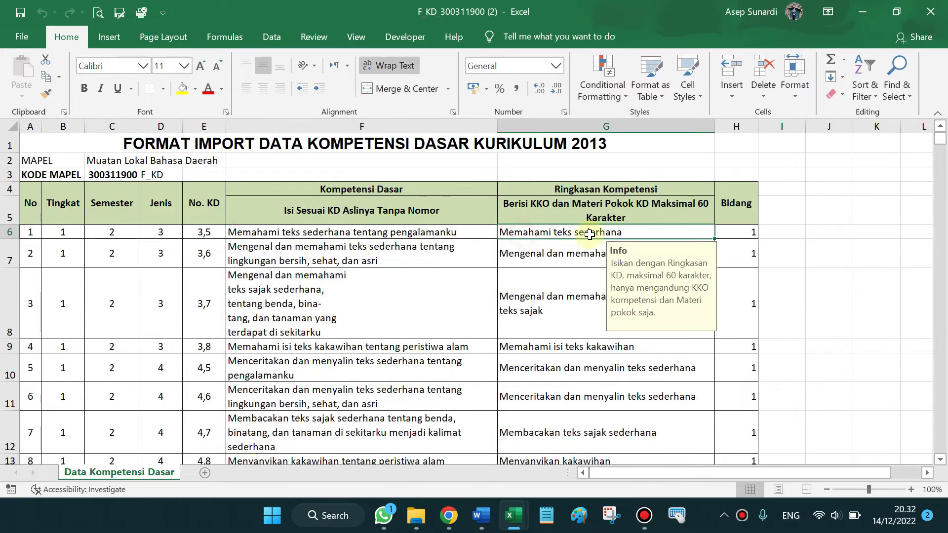
left_click(741, 233)
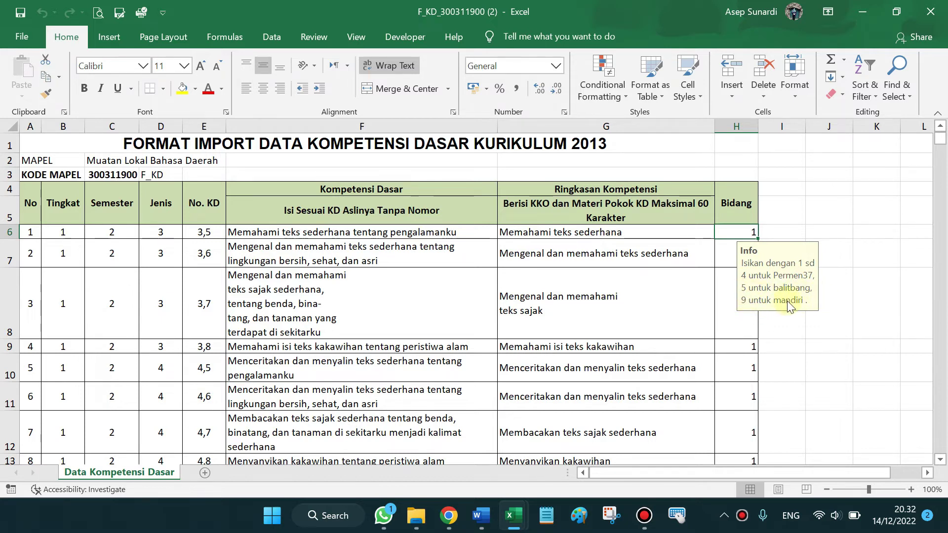
left_click(738, 330)
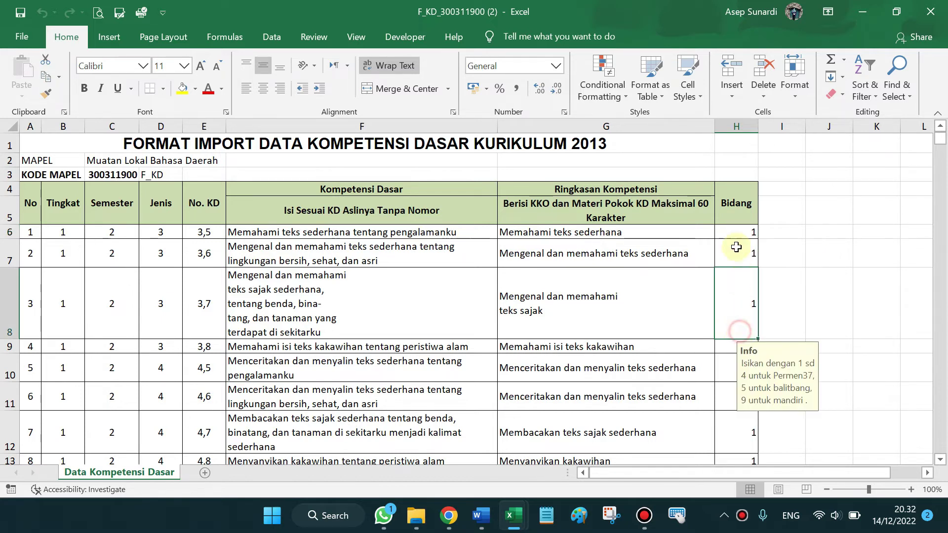
Close the import format workbook and minimize the Pemetaan KD 2022-1 workbook to return to e-Rapor SD in Chrome
scroll(727, 370, "down", 4)
scroll(701, 405, "down", 3)
scroll(674, 395, "up", 6)
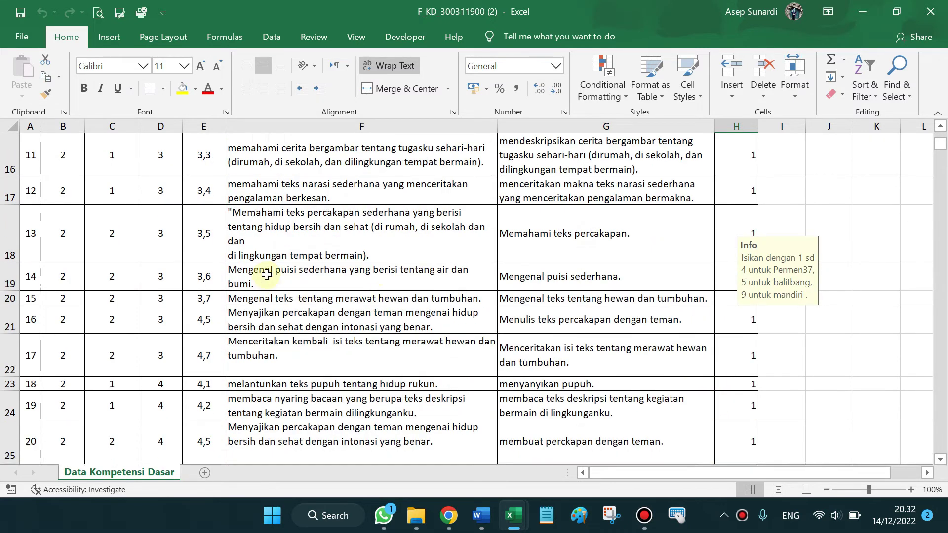
left_click(943, 6)
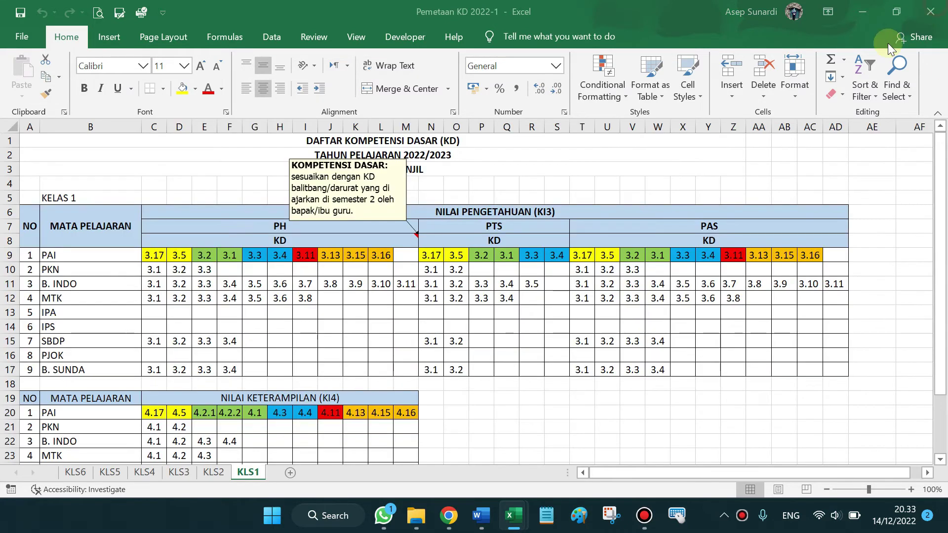
left_click(862, 11)
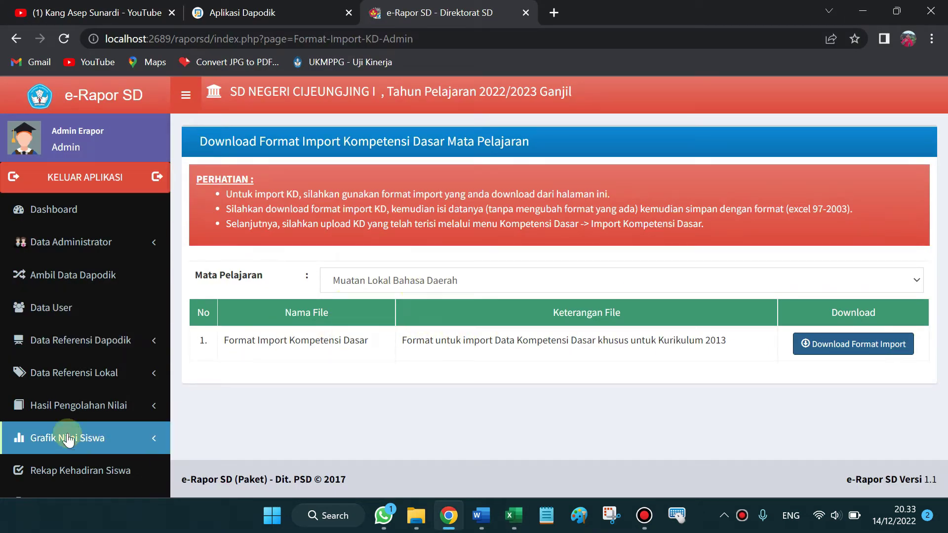
Go back through Data Kompetensi Dasar to its import page and view the file selection for File Data KD without choosing a file
scroll(64, 434, "down", 3)
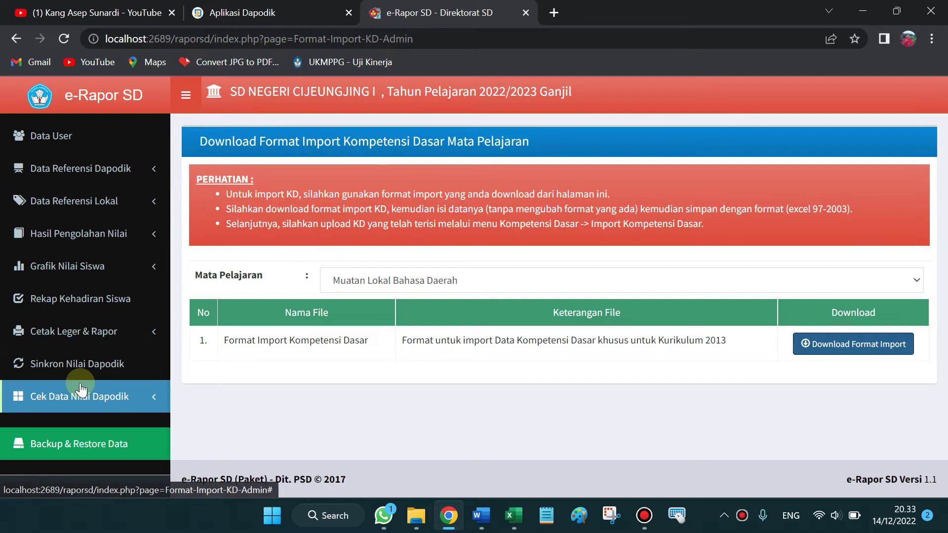
left_click(84, 202)
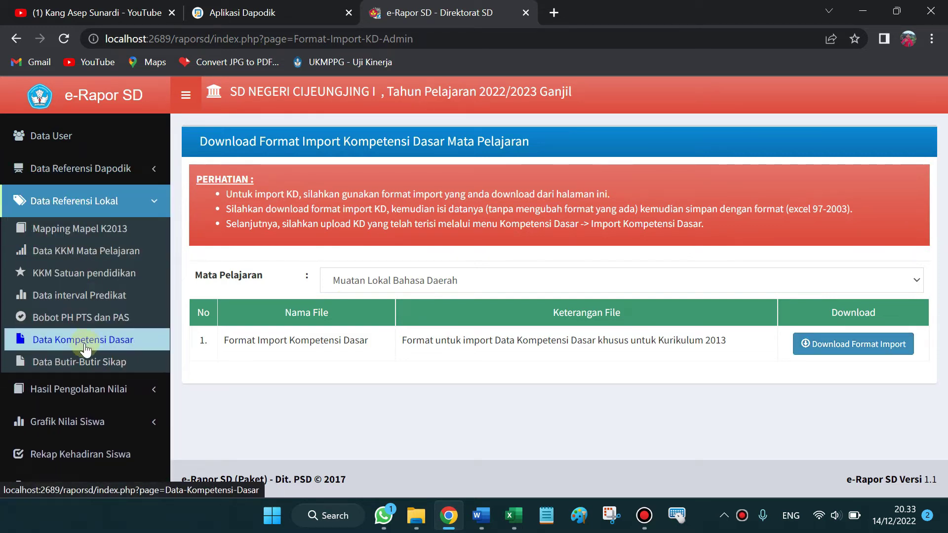
left_click(82, 340)
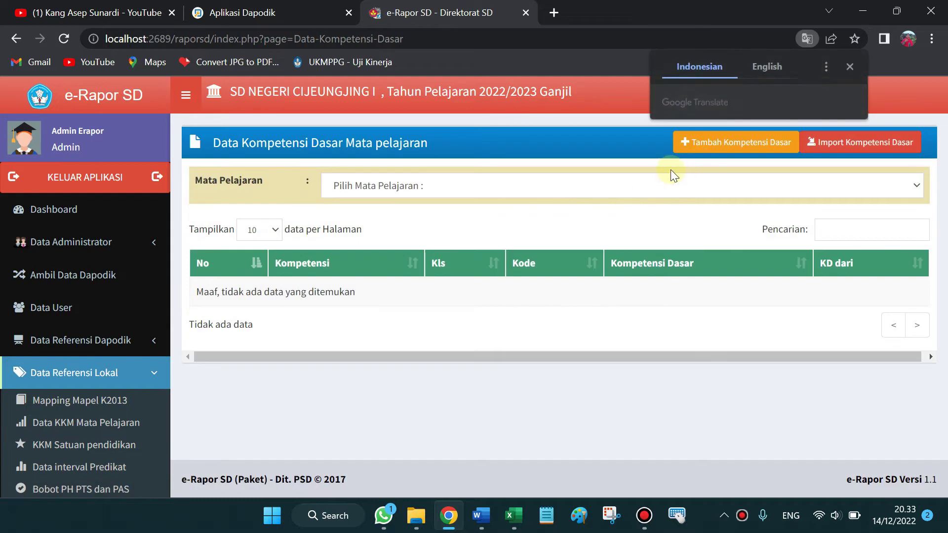
left_click(855, 148)
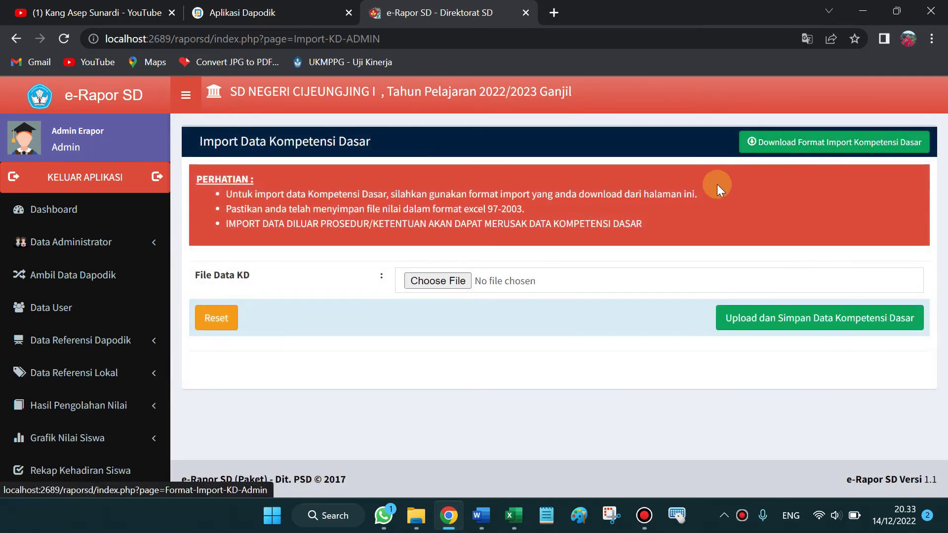
left_click(440, 284)
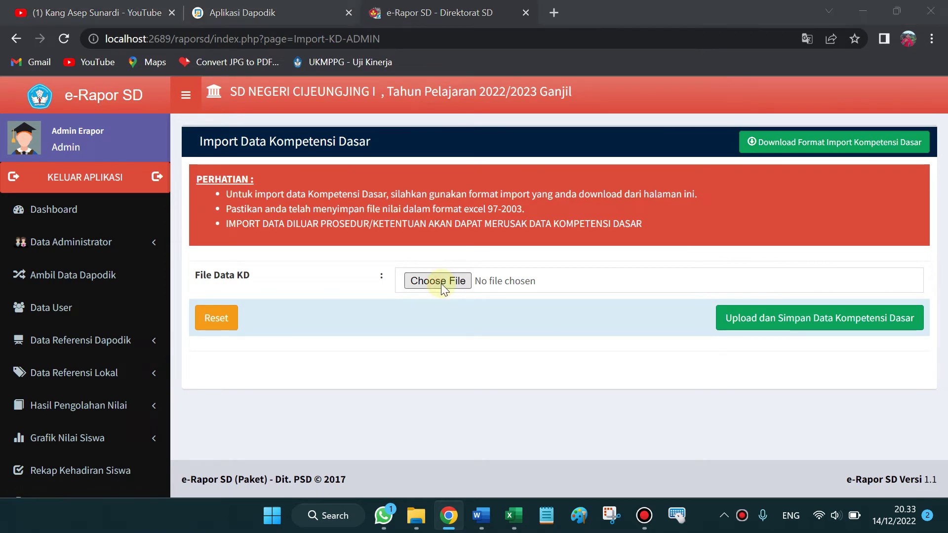
left_click(551, 150)
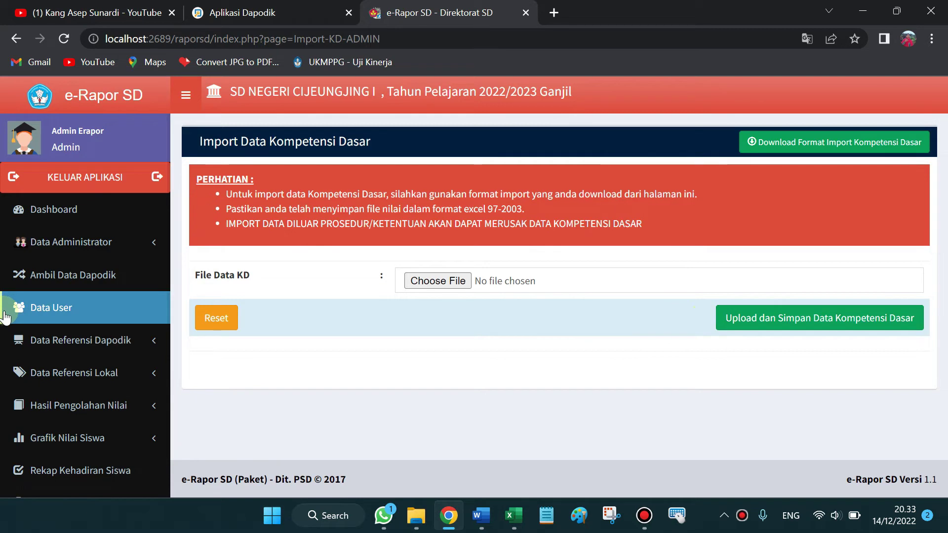
Open Data Butir-Butir Sikap in the local reference data and review the Spiritual and Sosial attitude items with their codes
scroll(49, 316, "down", 4)
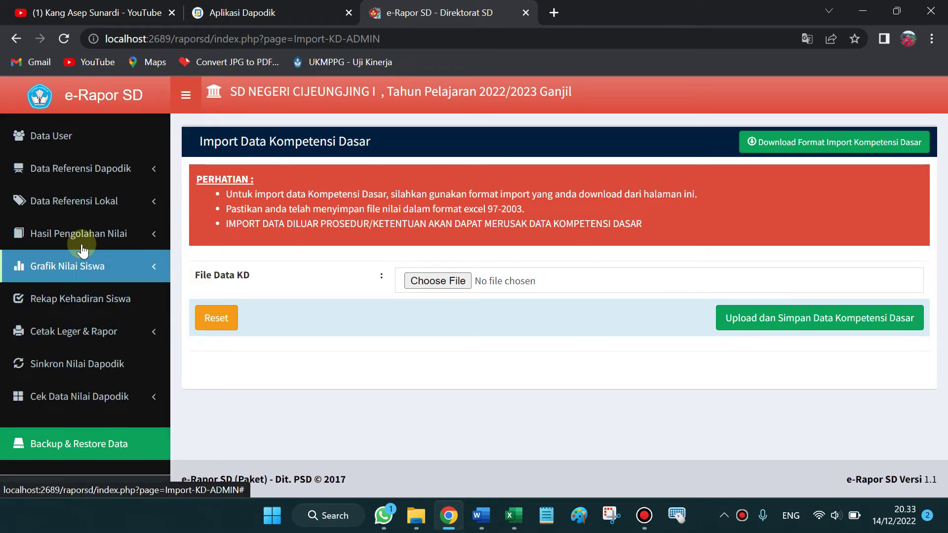
left_click(98, 235)
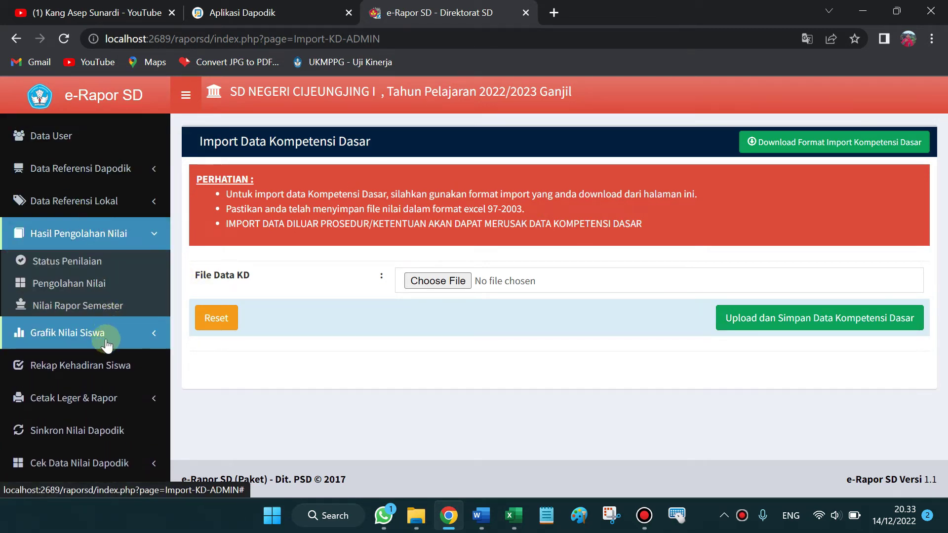
left_click(92, 200)
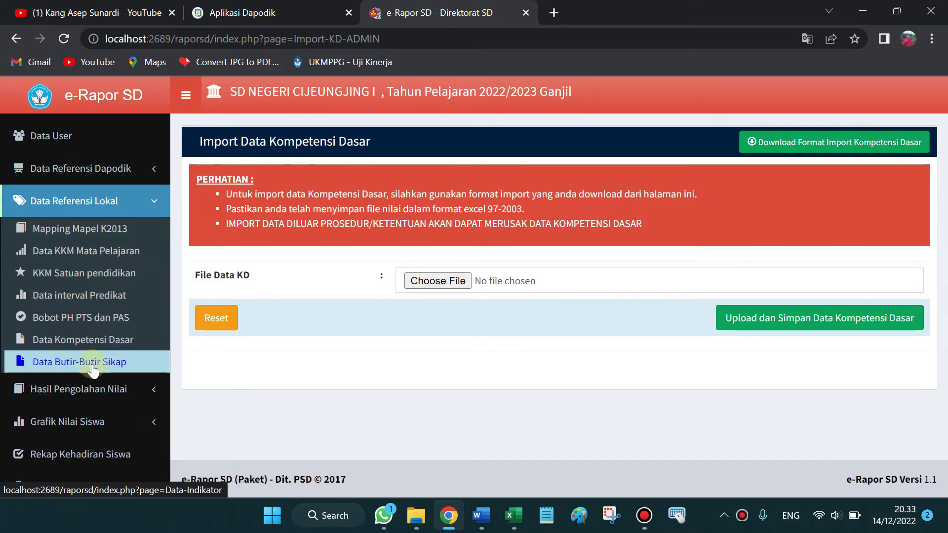
left_click(93, 365)
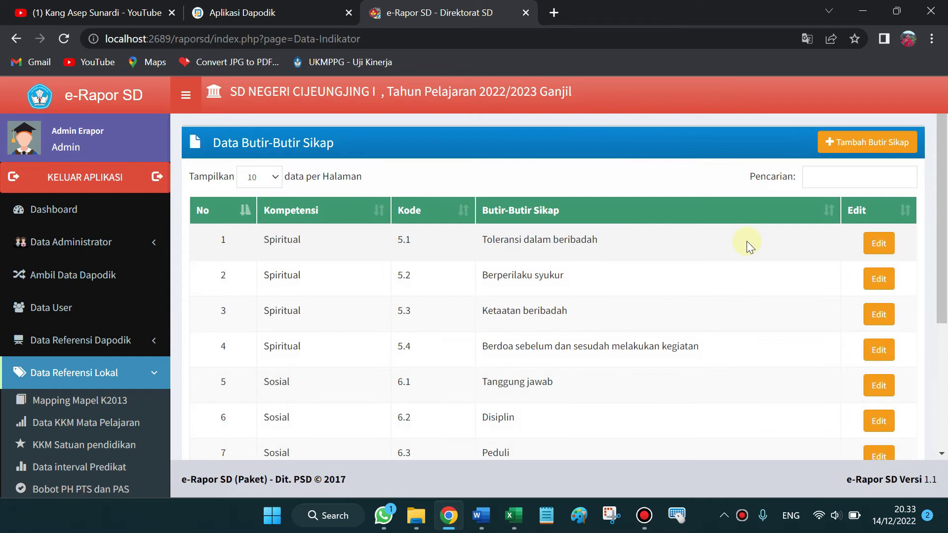
scroll(487, 298, "down", 4)
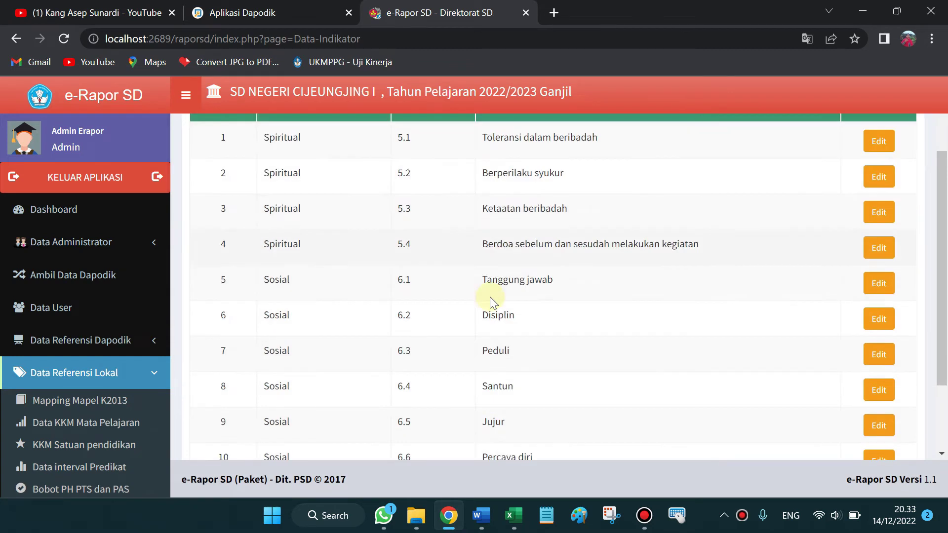
scroll(487, 298, "up", 4)
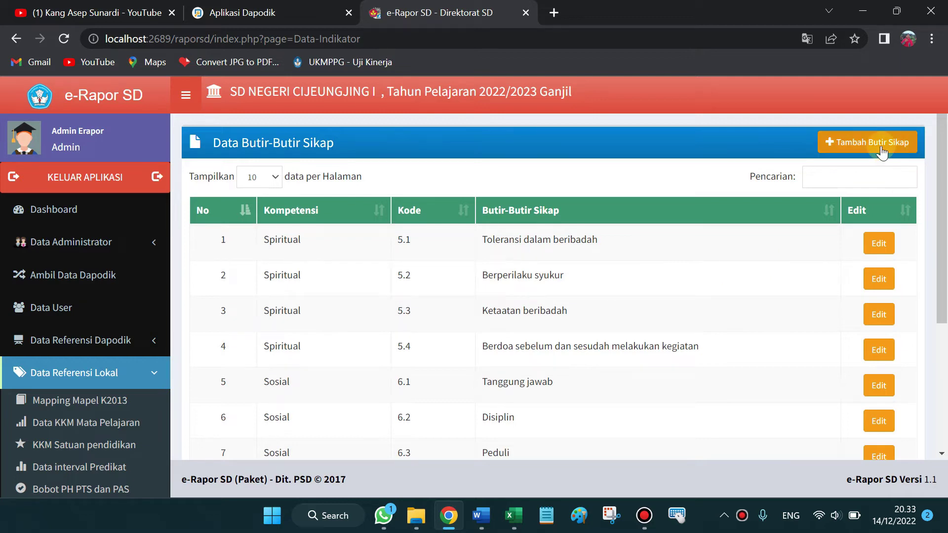
scroll(584, 245, "down", 4)
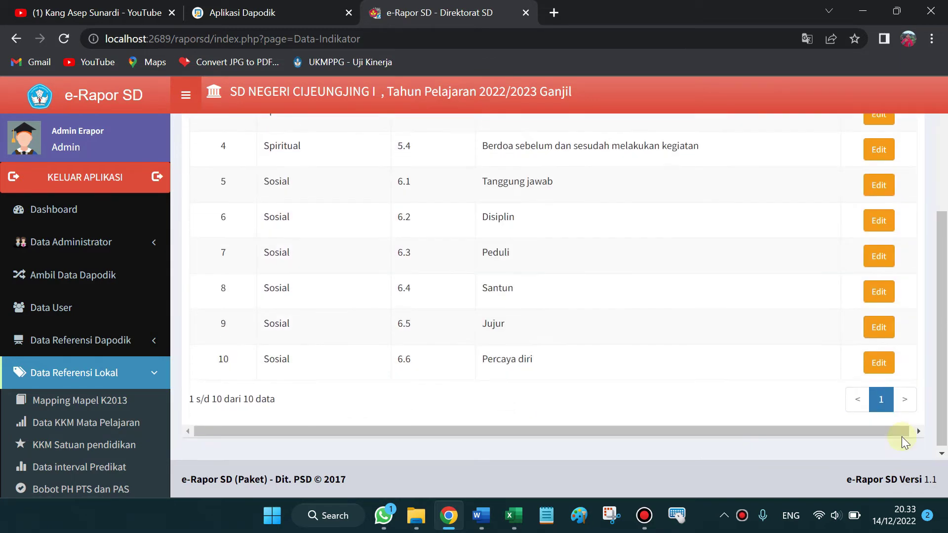
scroll(365, 303, "up", 3)
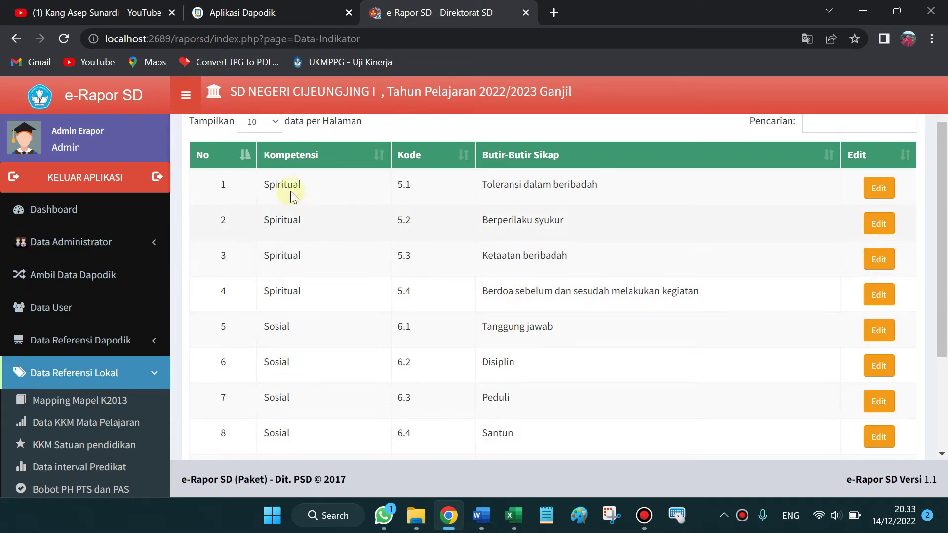
scroll(464, 236, "down", 3)
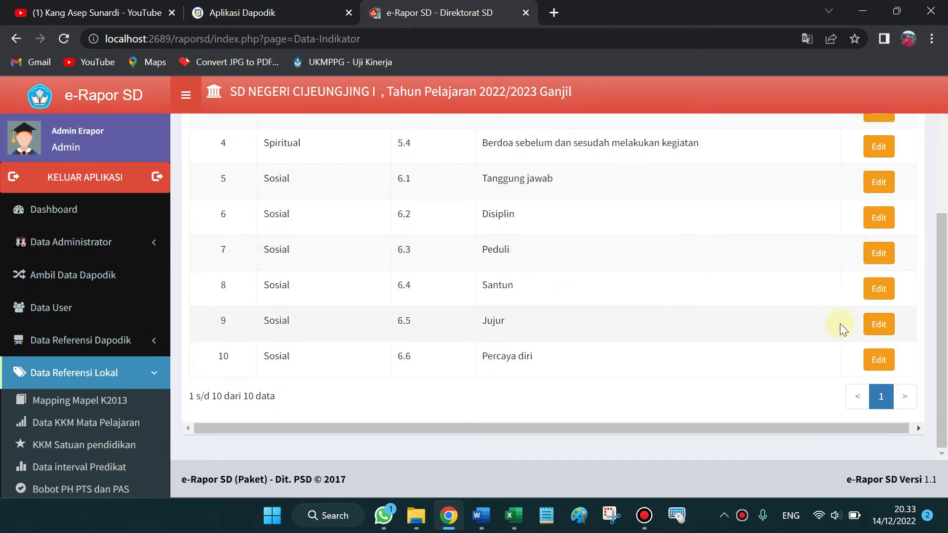
scroll(656, 365, "up", 3)
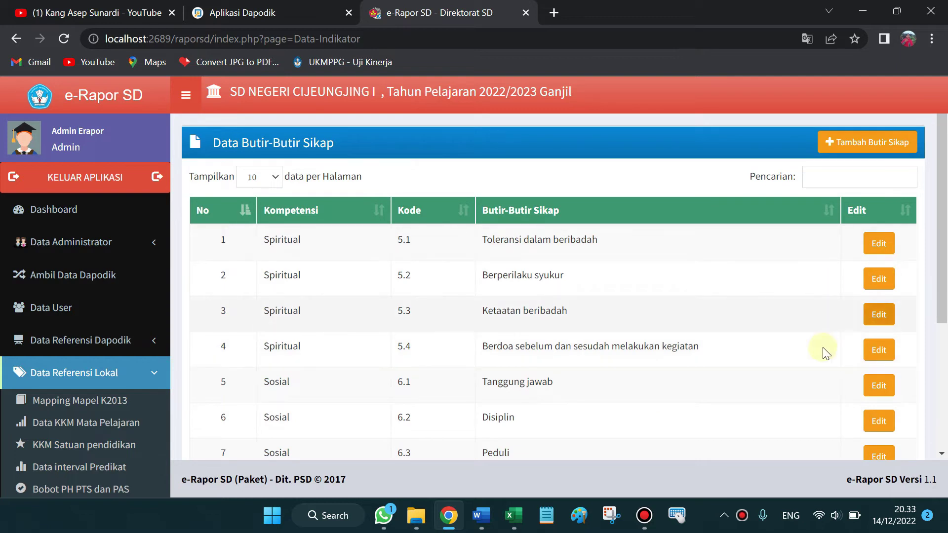
scroll(823, 351, "down", 3)
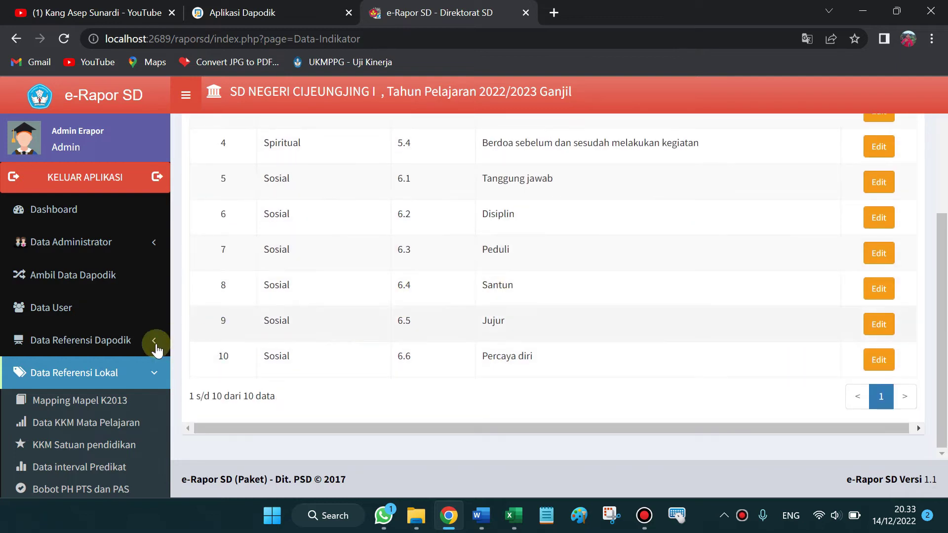
Open Status Penilaian under Hasil Pengolahan Nilai and display the teachers' assessment status for Kelas 1
left_click(148, 378)
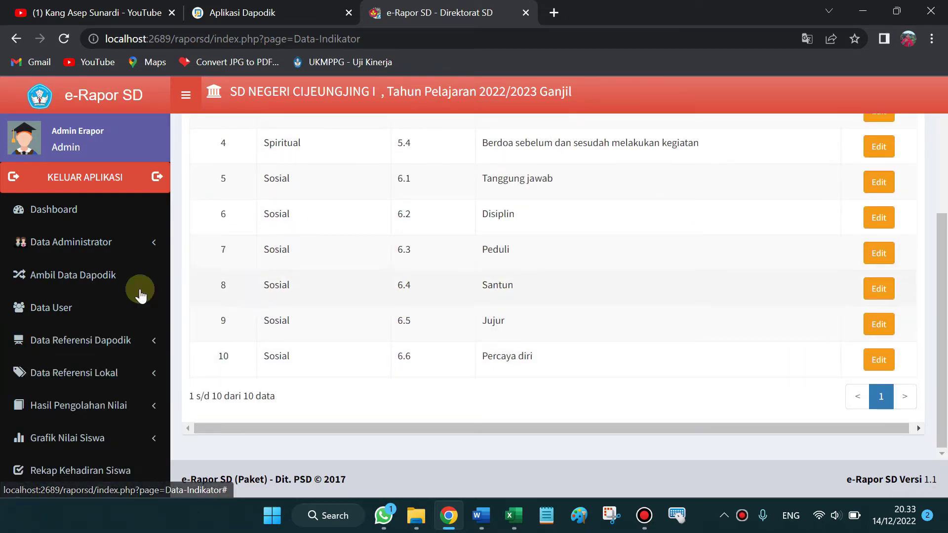
scroll(143, 286, "down", 2)
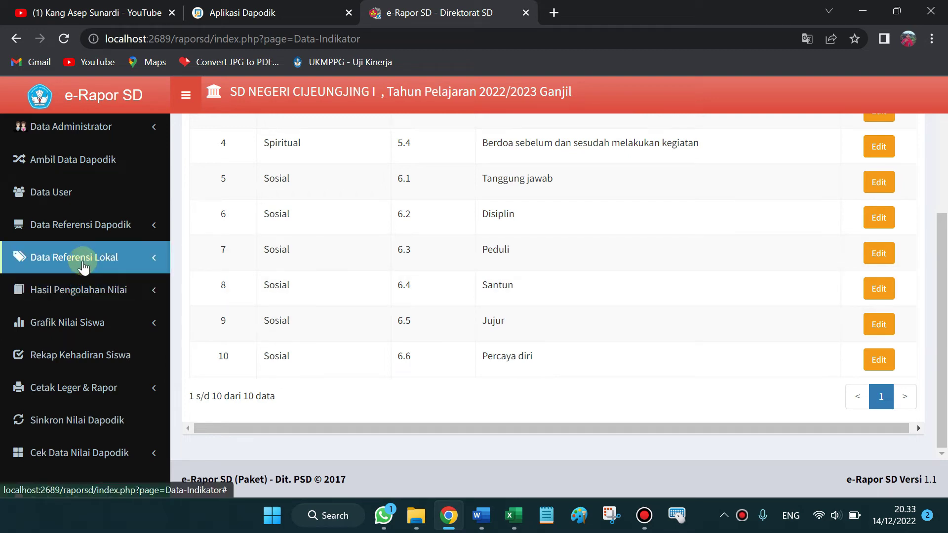
left_click(109, 297)
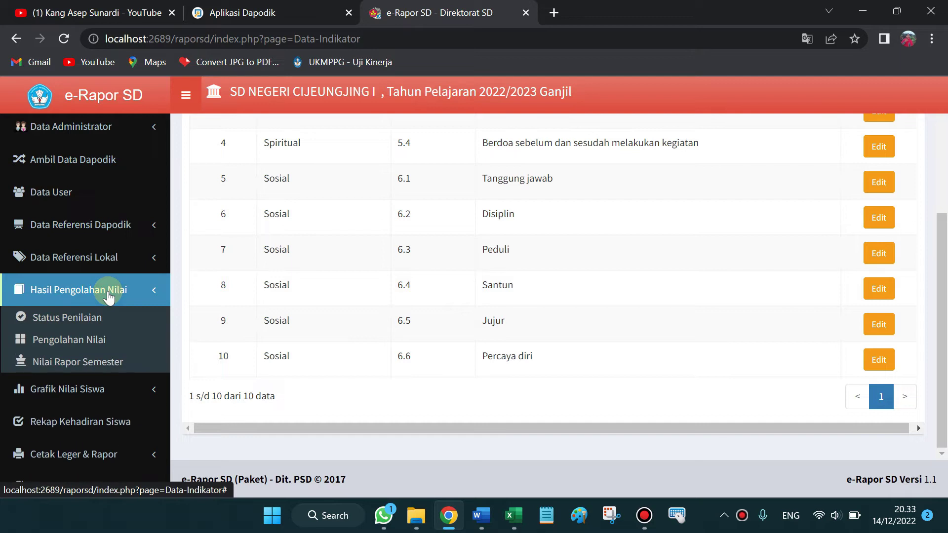
left_click(102, 321)
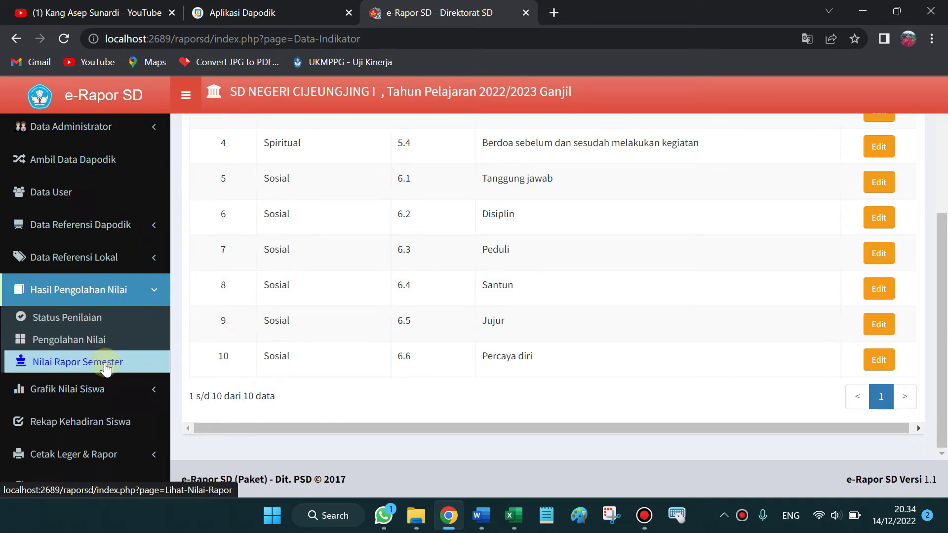
left_click(98, 320)
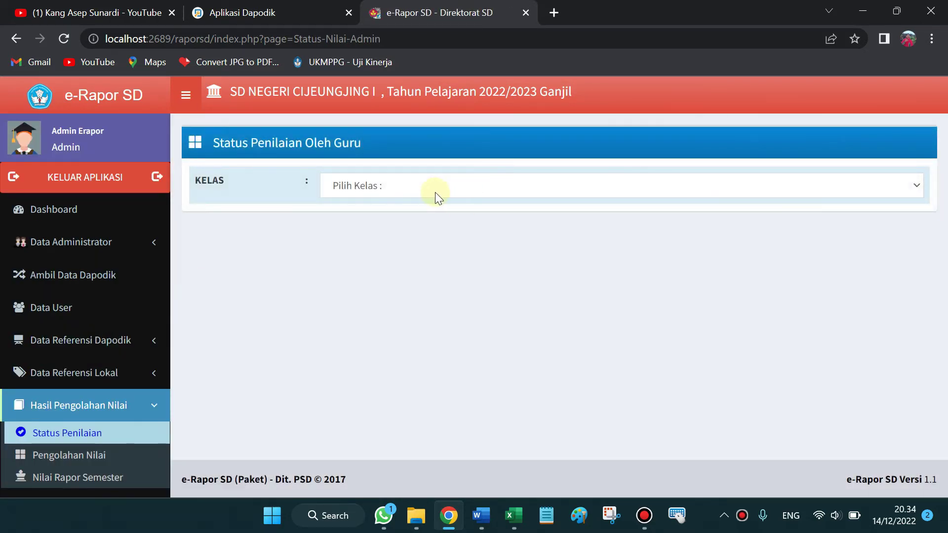
left_click(406, 186)
left_click(406, 220)
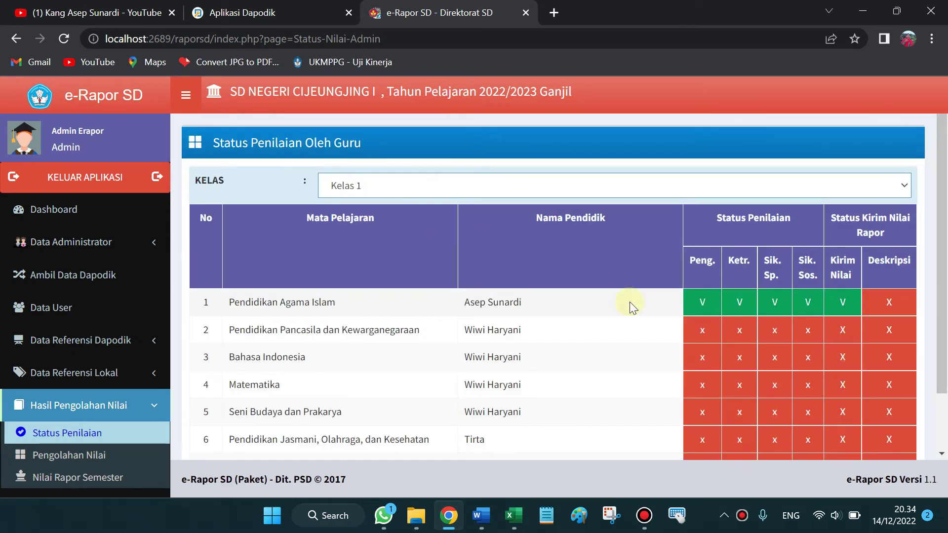
Check the Kelas 1 assessment and report submission status per subject, especially the Pendidikan Agama Islam row
scroll(396, 338, "down", 2)
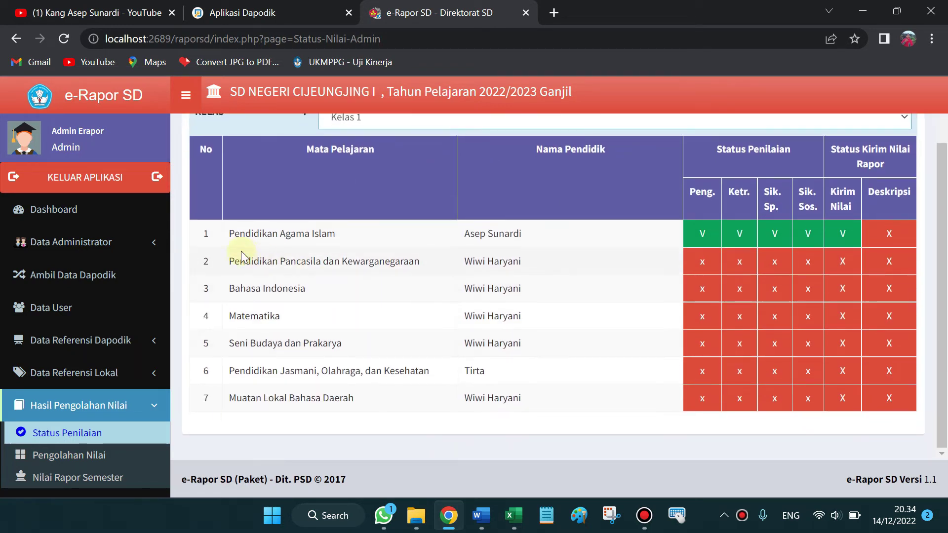
left_click_drag(230, 234, 356, 236)
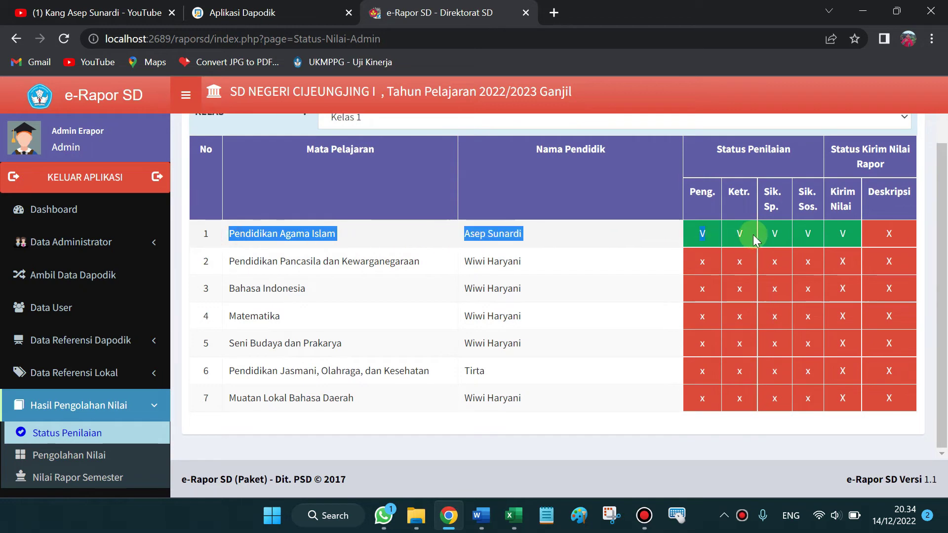
left_click(893, 233)
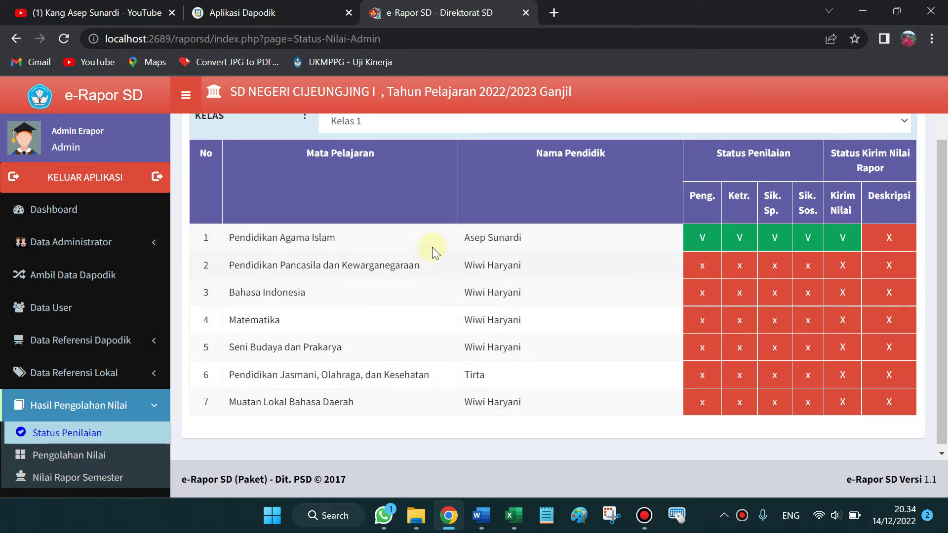
scroll(434, 247, "up", 2)
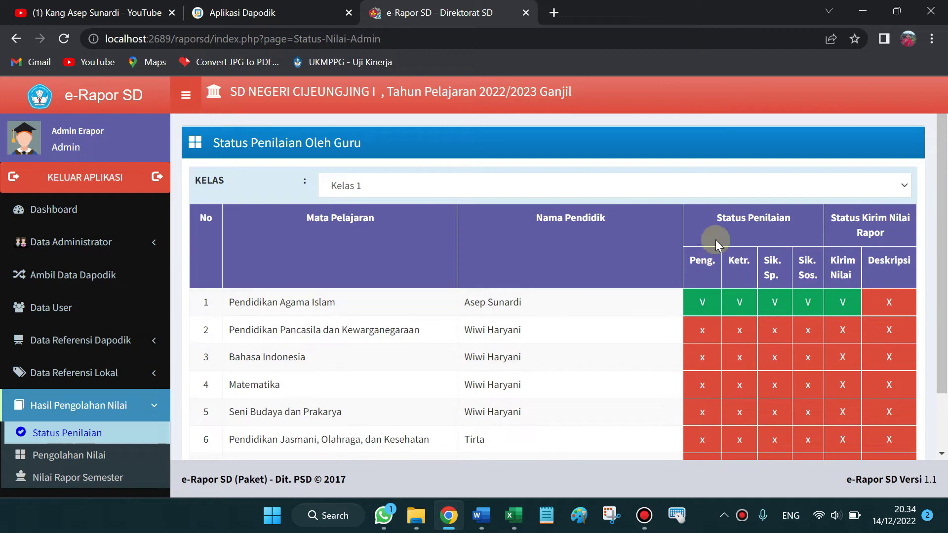
scroll(710, 334, "down", 2)
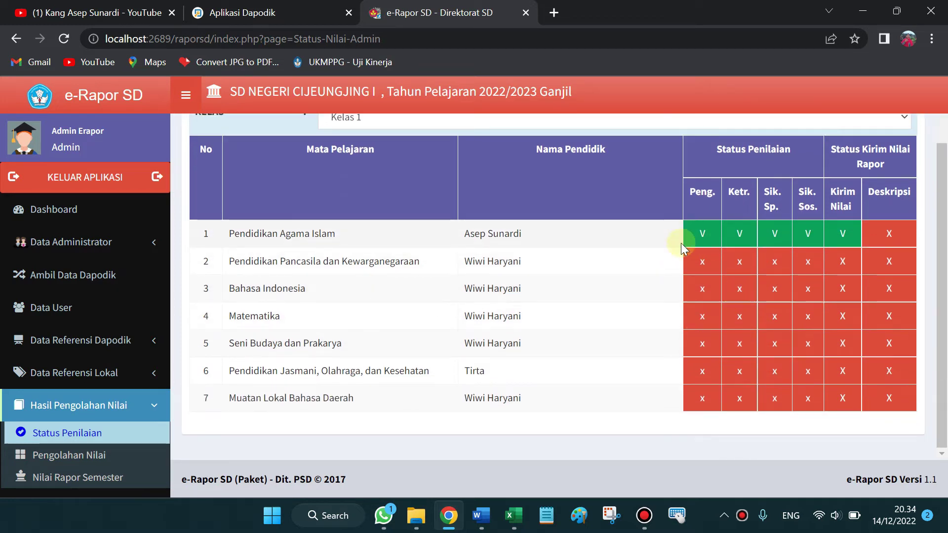
Display the assessment status for Kelas 6 and check the assessment and submission columns for every subject
scroll(680, 243, "up", 2)
left_click(705, 189)
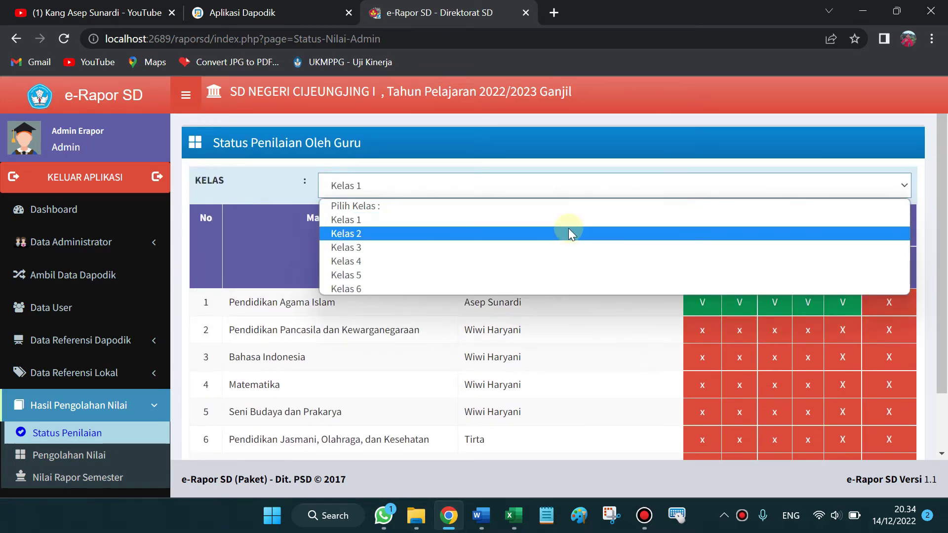
left_click(527, 288)
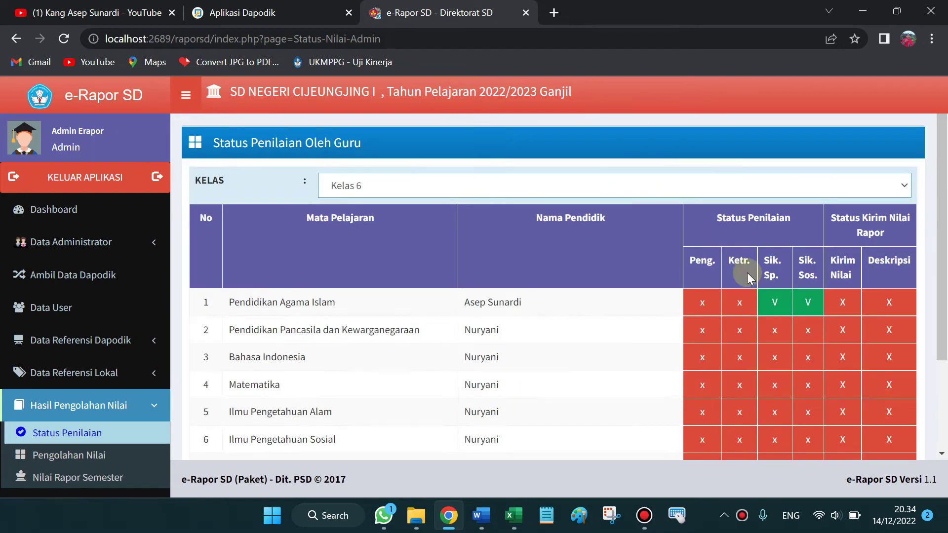
scroll(747, 273, "down", 2)
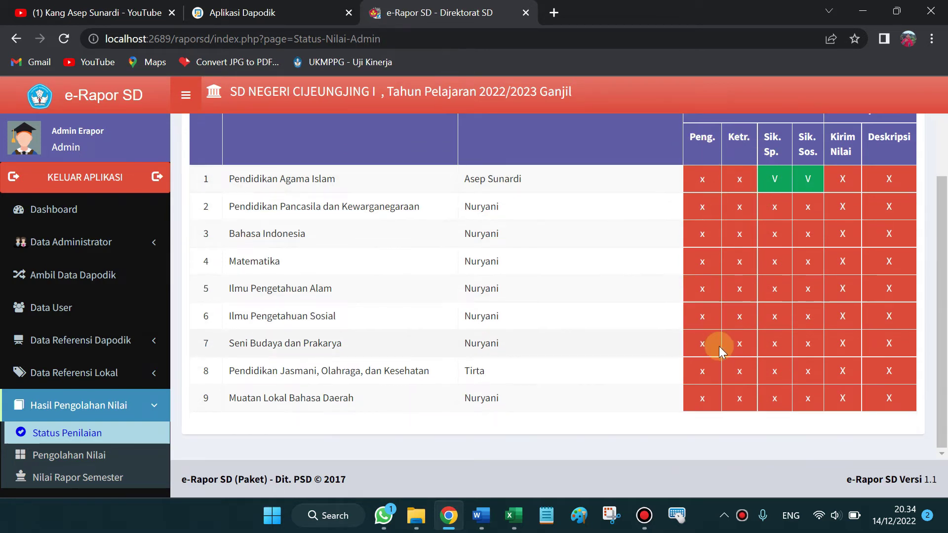
scroll(641, 296, "up", 2)
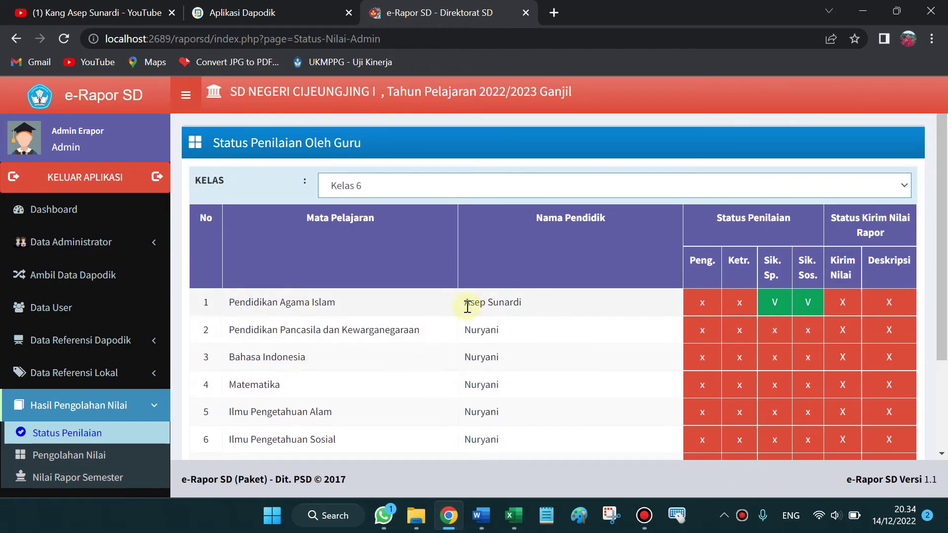
scroll(468, 302, "down", 2)
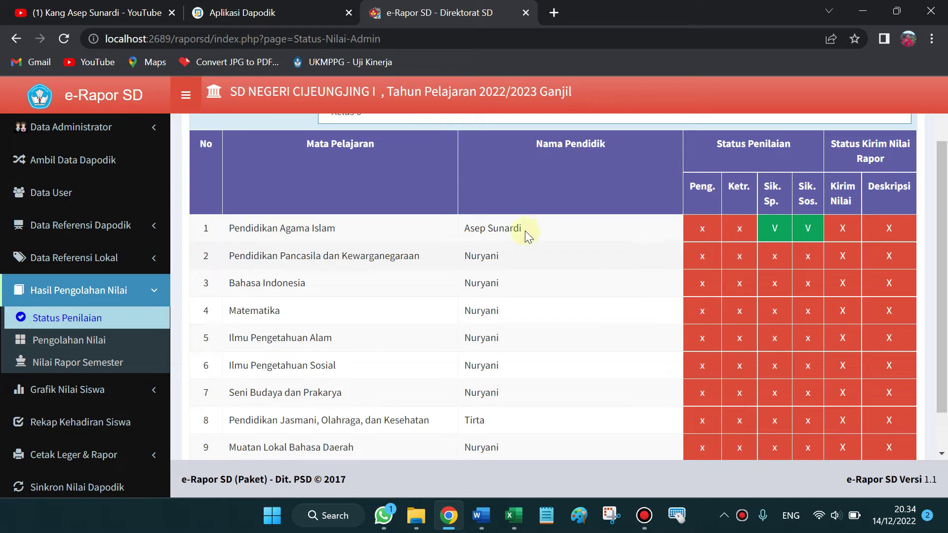
scroll(42, 302, "down", 3)
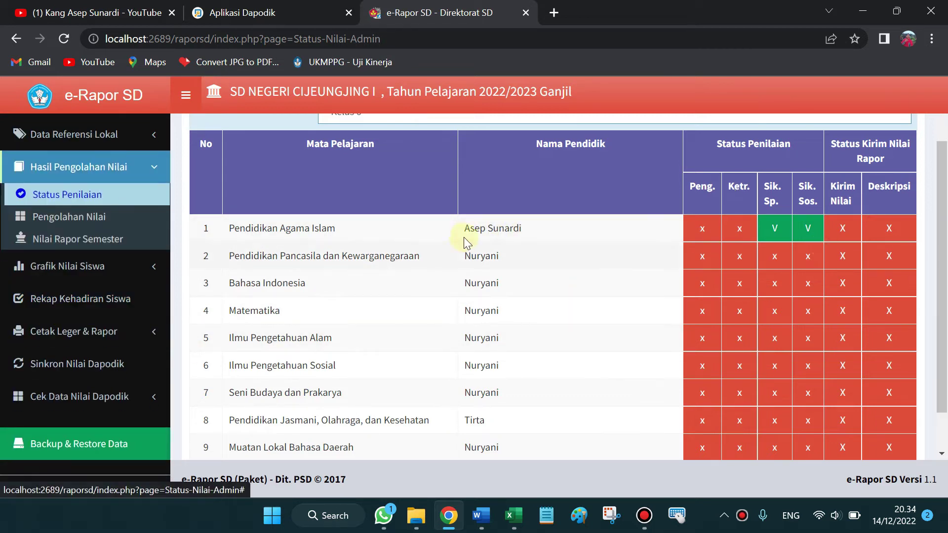
scroll(679, 281, "up", 2)
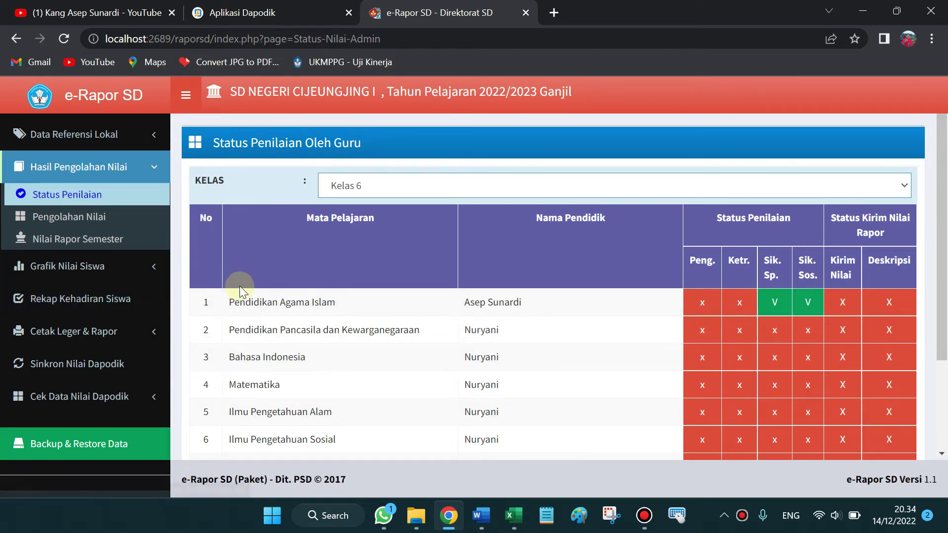
Open Pengolahan Nilai and display the Kelas 1 student list in Hasil Pengolahan Nilai Peserta Didik
scroll(79, 241, "up", 2)
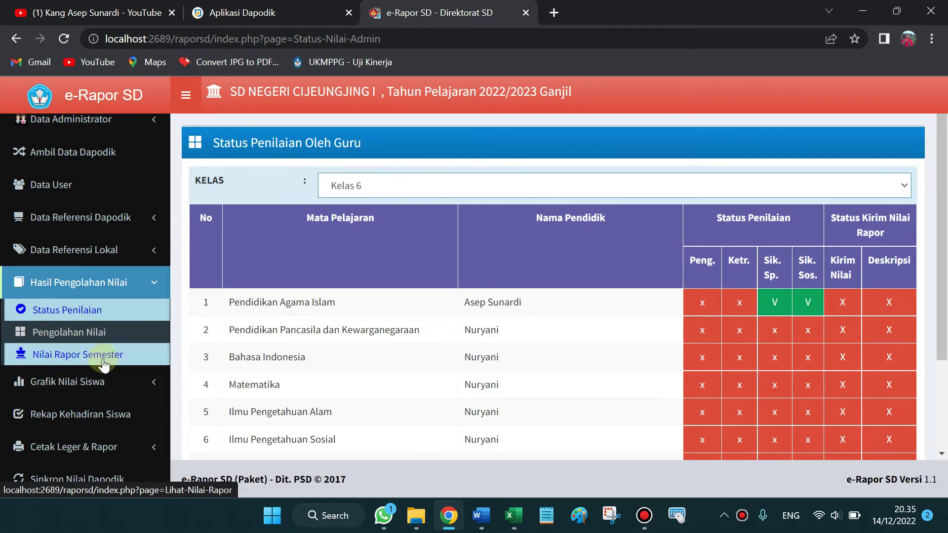
left_click(109, 340)
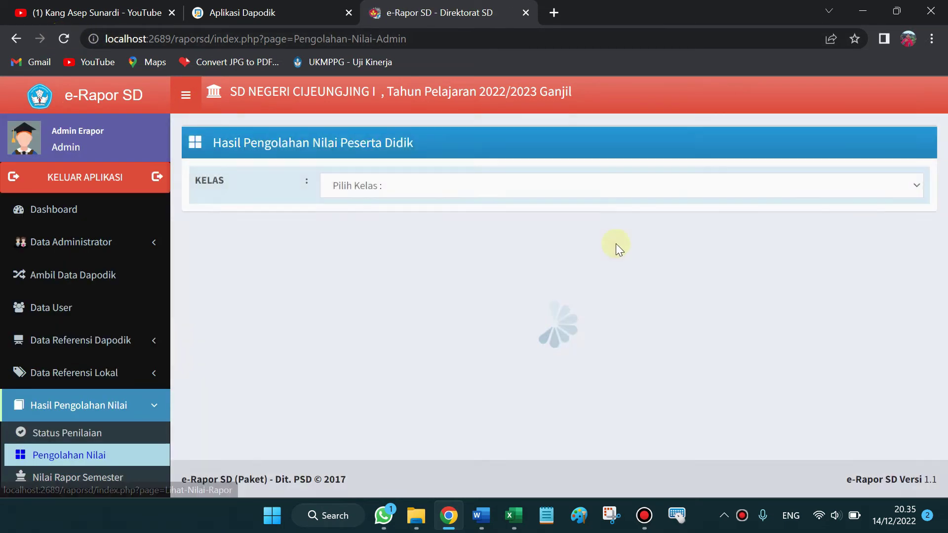
left_click(392, 185)
left_click(385, 221)
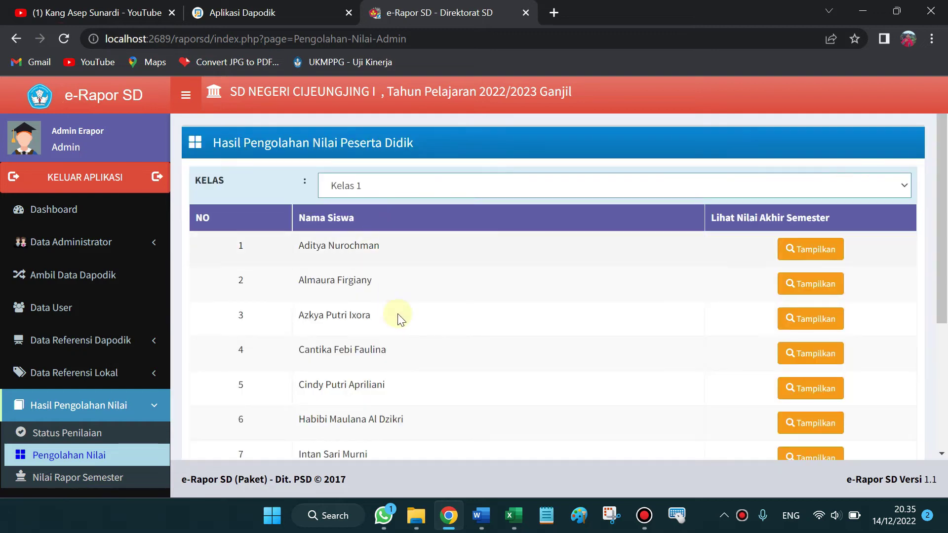
scroll(692, 306, "down", 3)
scroll(691, 306, "up", 3)
scroll(95, 302, "down", 4)
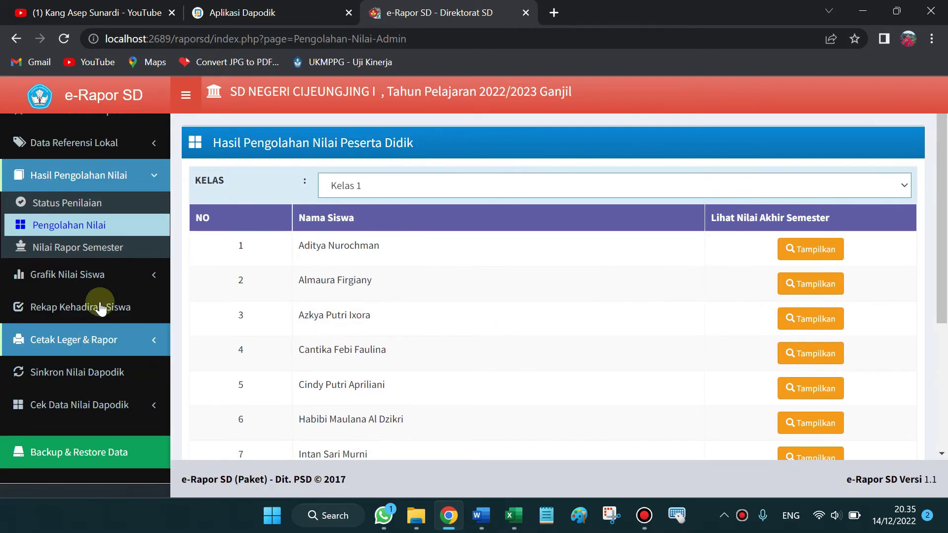
View the final semester grade sheet of the first student in the Kelas 1 list, examining its attitude and subject sections
left_click(819, 249)
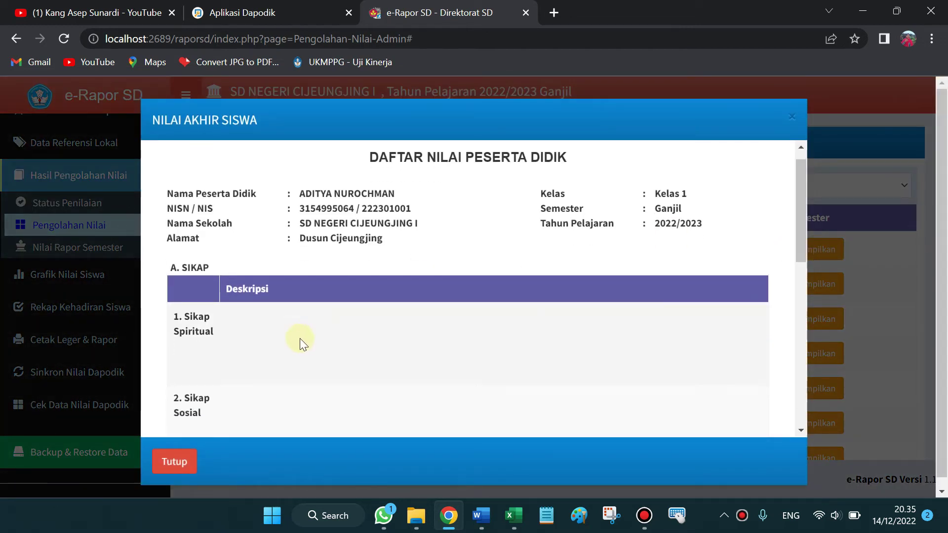
scroll(300, 339, "down", 4)
scroll(298, 336, "up", 3)
scroll(357, 272, "down", 8)
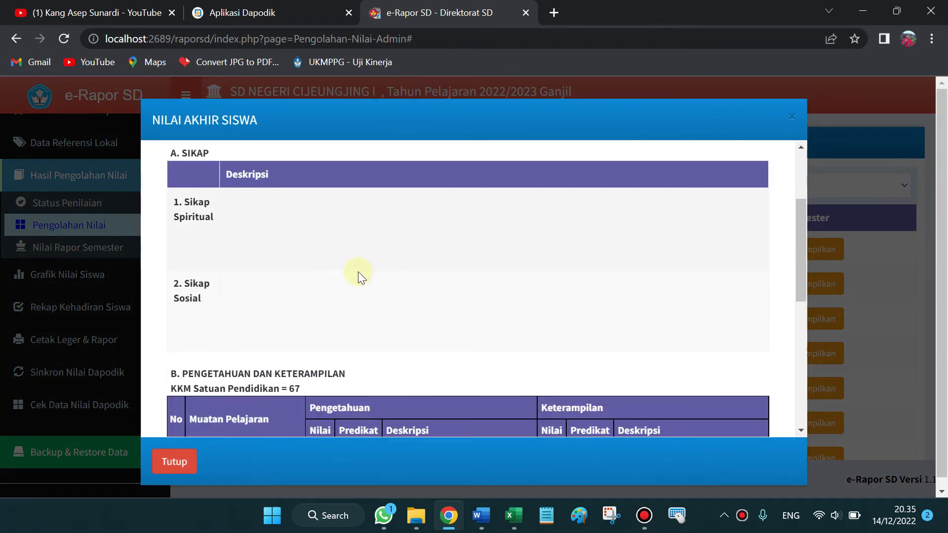
scroll(366, 300, "down", 1)
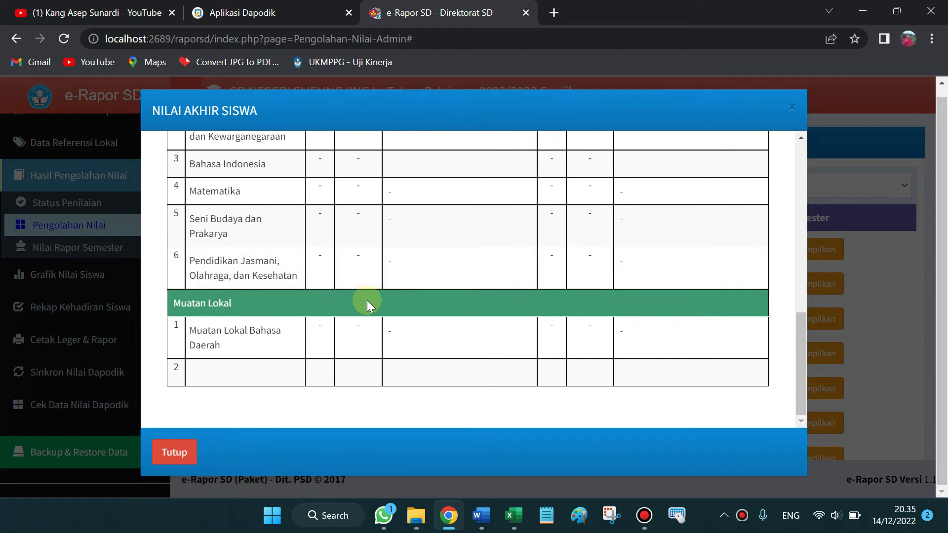
left_click(792, 108)
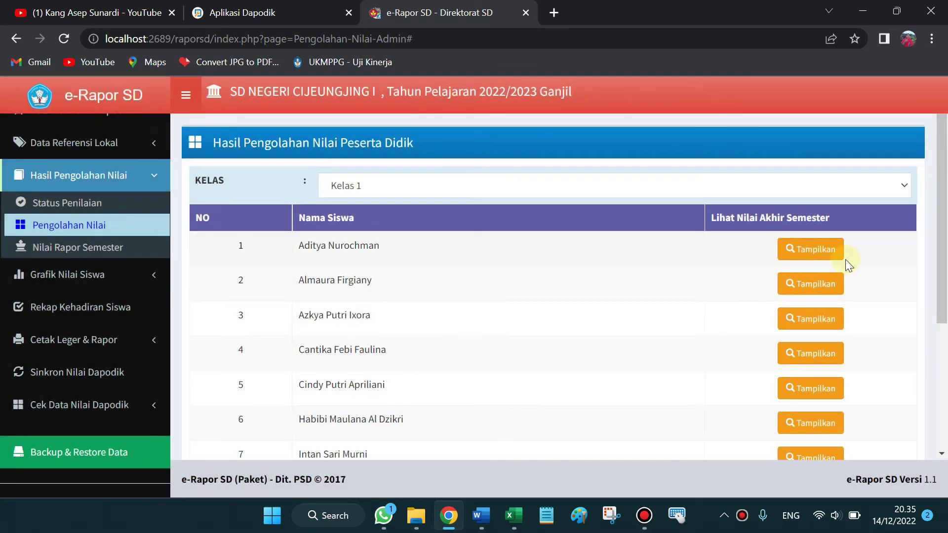
View the final semester grade sheet of the second student in the Kelas 1 list and close it
left_click(787, 282)
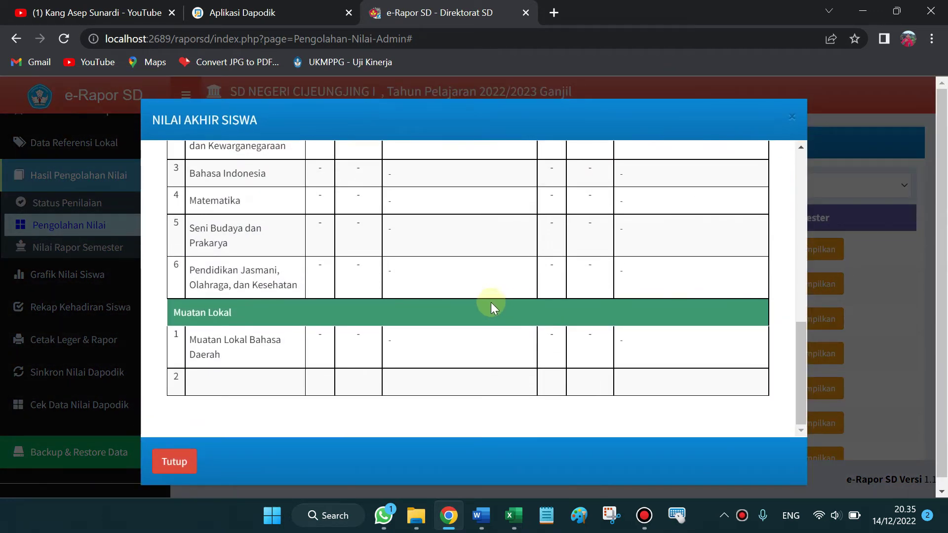
left_click_drag(801, 354, 830, 114)
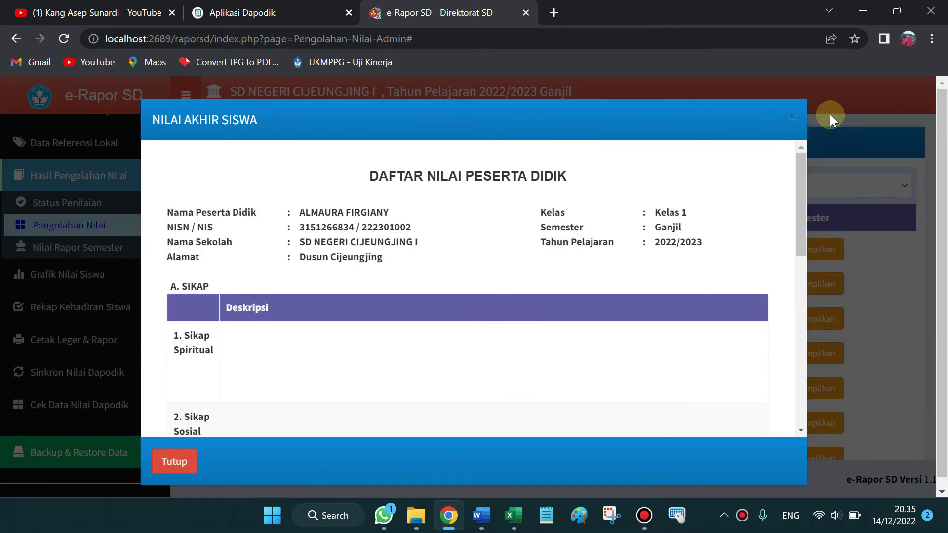
left_click(791, 118)
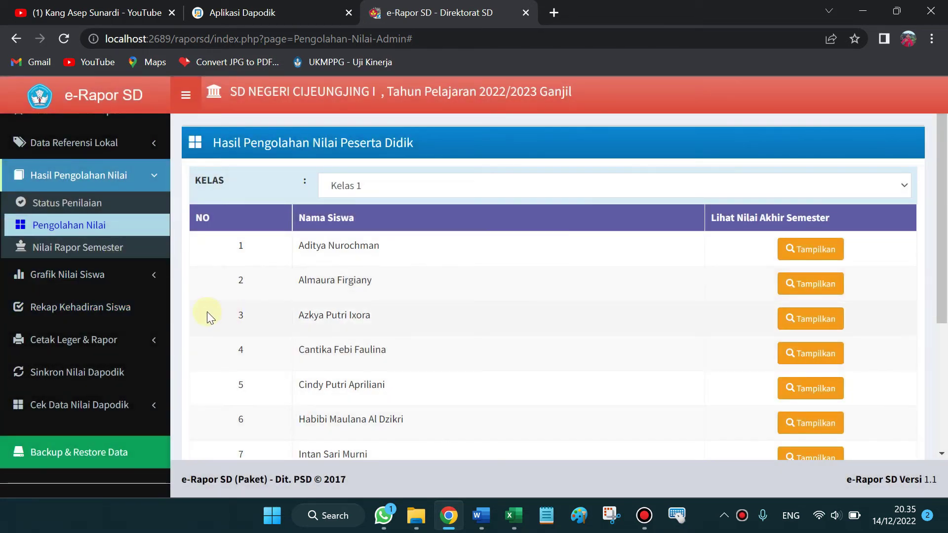
Open Nilai Rapor Semester and display the Kelas 1 report grades for Pendidikan Agama Islam
left_click(83, 248)
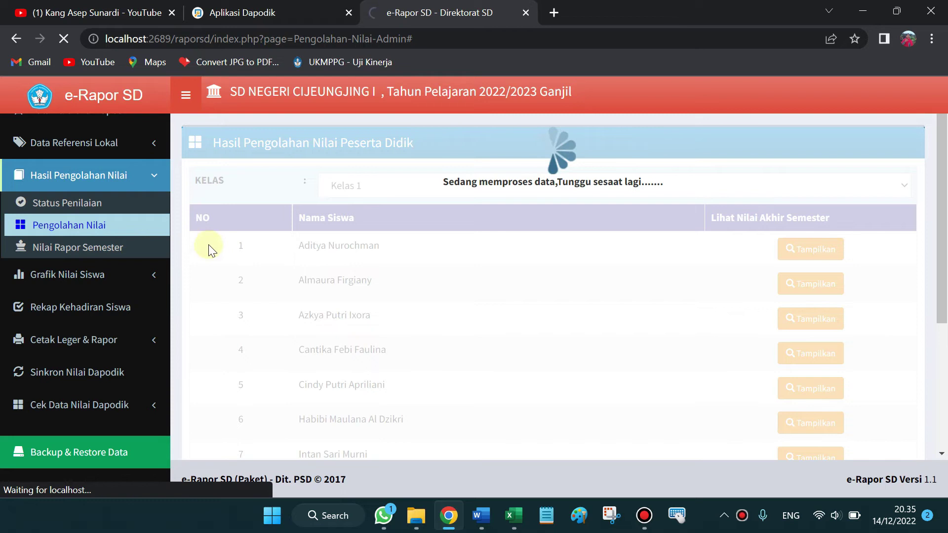
left_click(39, 249)
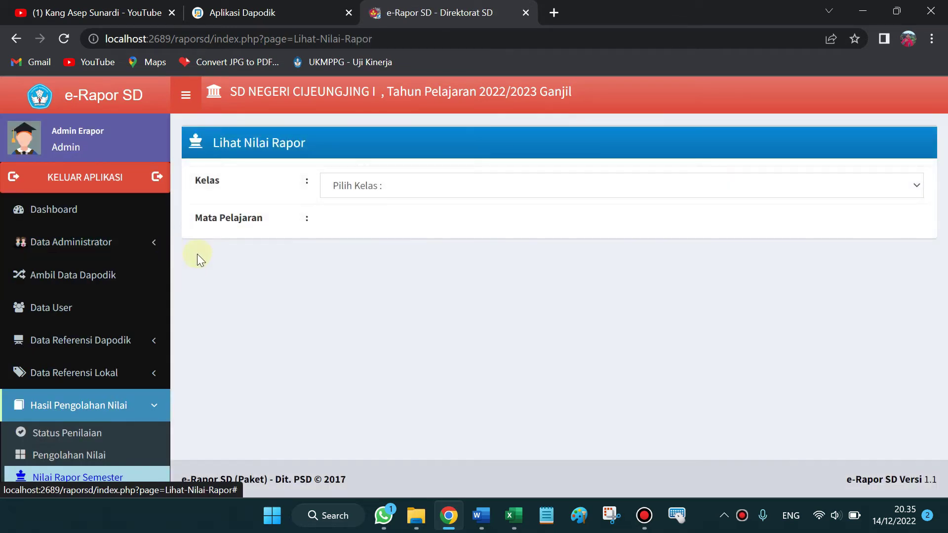
left_click(351, 186)
left_click(380, 218)
left_click(371, 223)
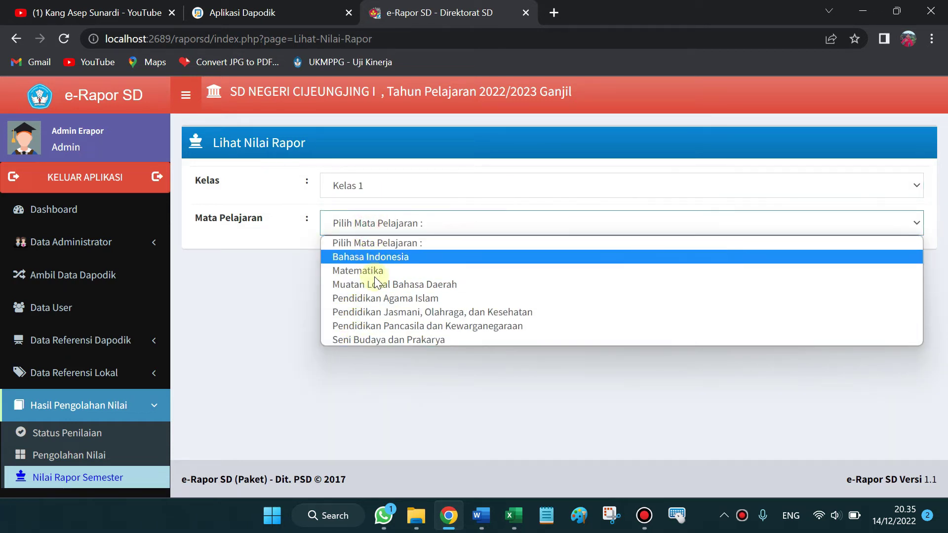
left_click(380, 298)
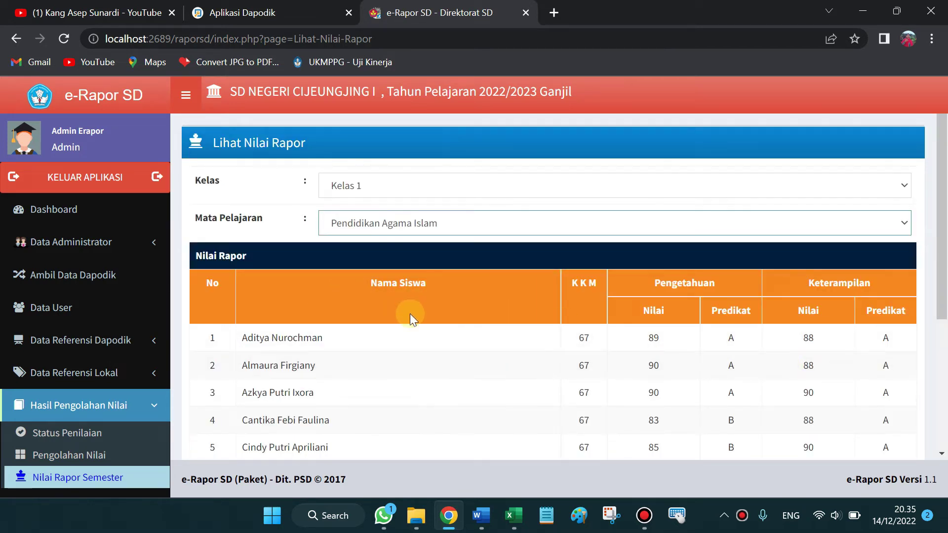
Review the Pendidikan Agama Islam grades of all Kelas 1 students and switch the subject to Bahasa Indonesia
scroll(595, 316, "down", 5)
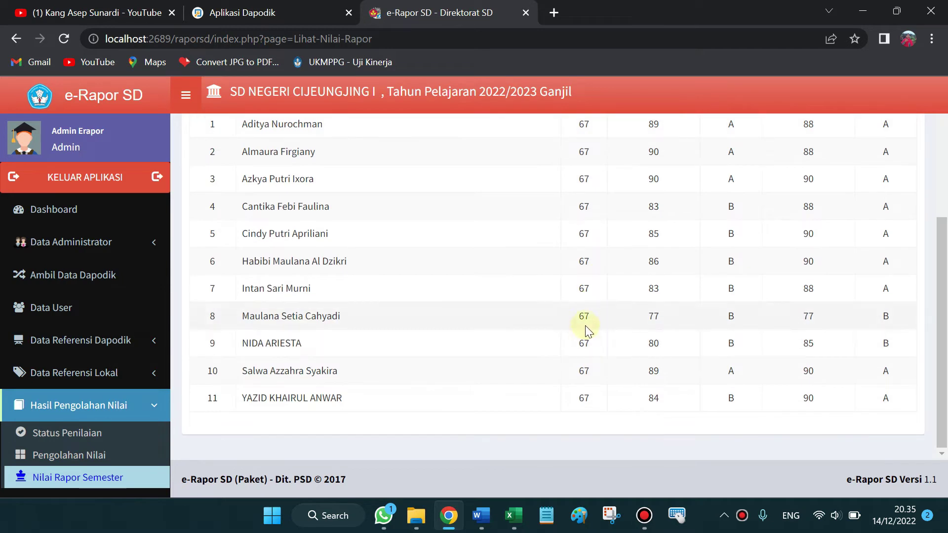
scroll(589, 333, "up", 3)
scroll(594, 340, "up", 3)
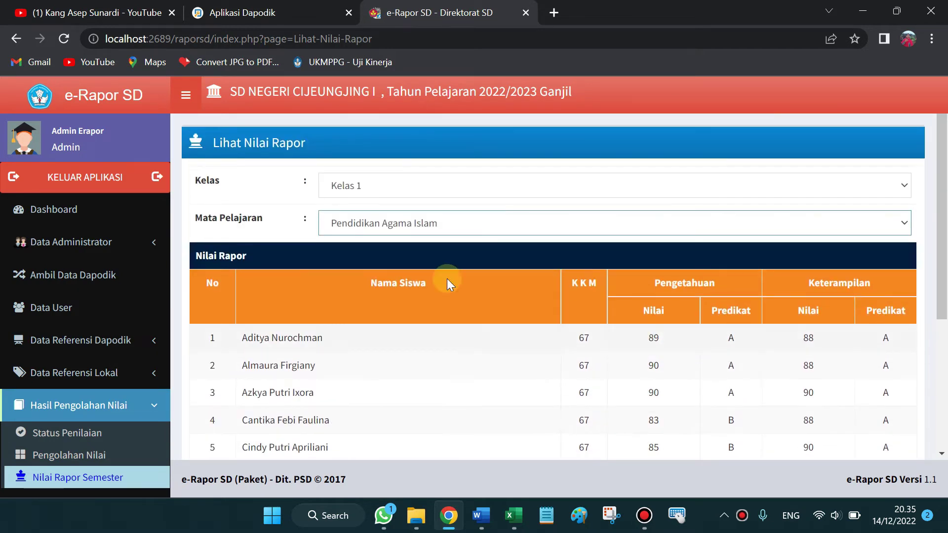
left_click(418, 226)
left_click(396, 256)
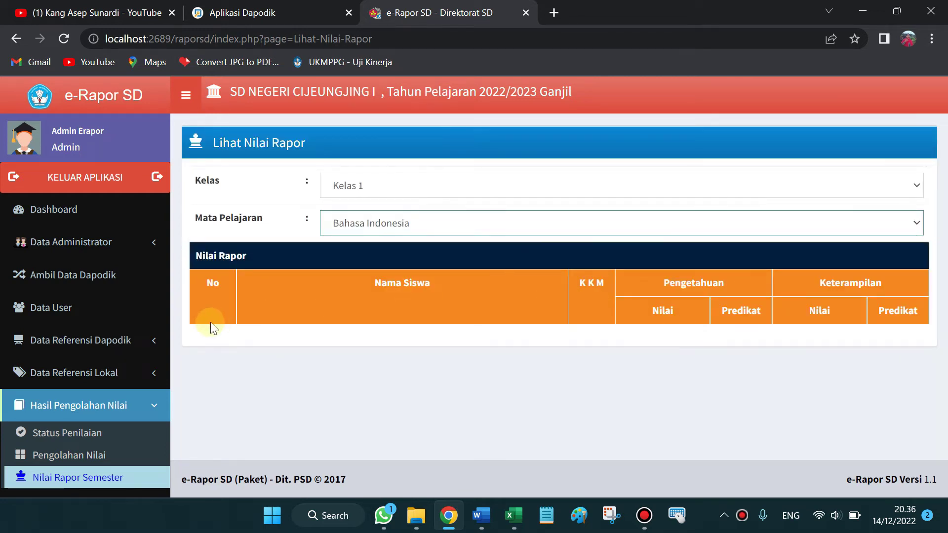
Try to open the Grafik Nilai Siswa page and switch to the Rekap Kehadiran Siswa attendance page
scroll(103, 291, "down", 3)
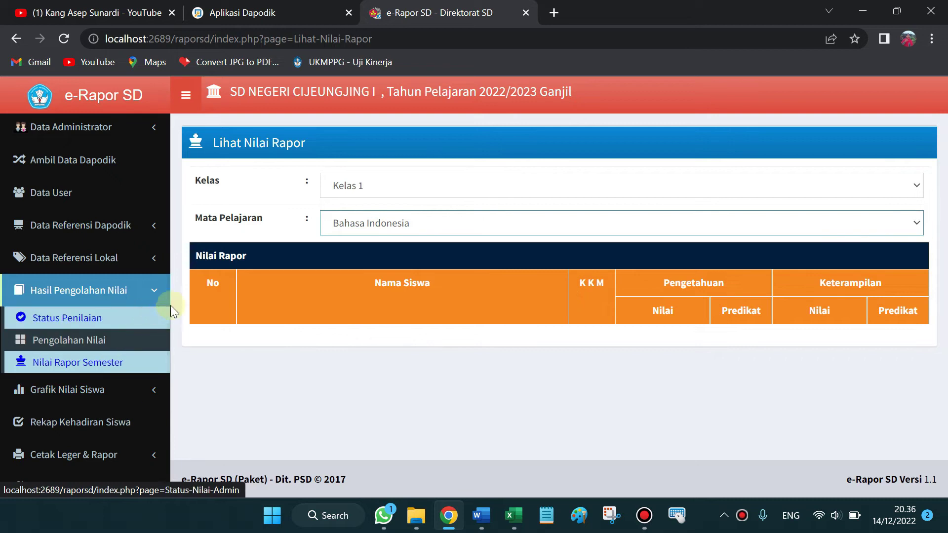
left_click(152, 291)
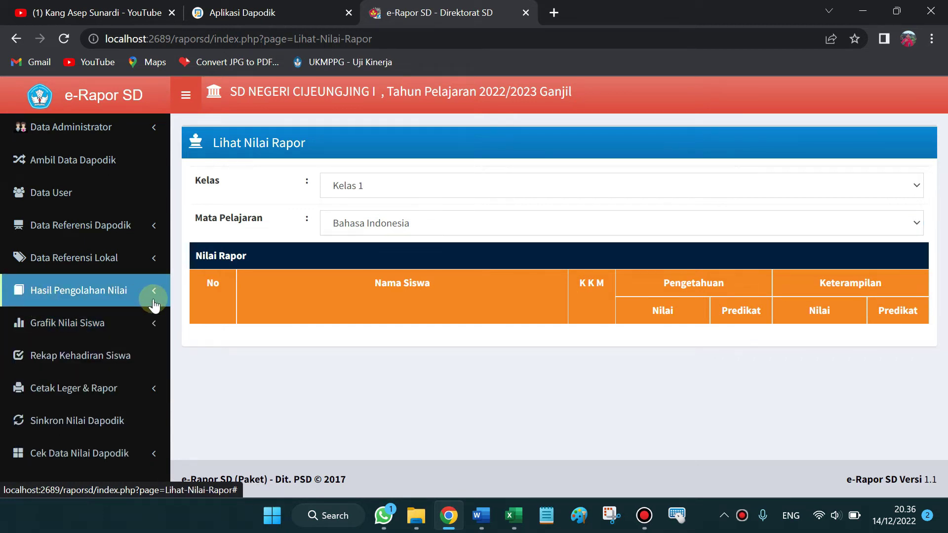
left_click(81, 329)
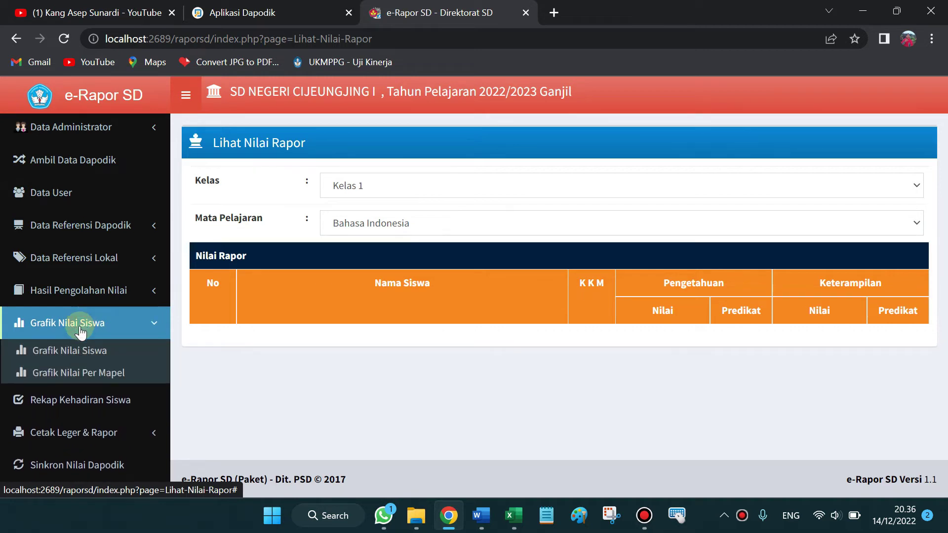
left_click(77, 348)
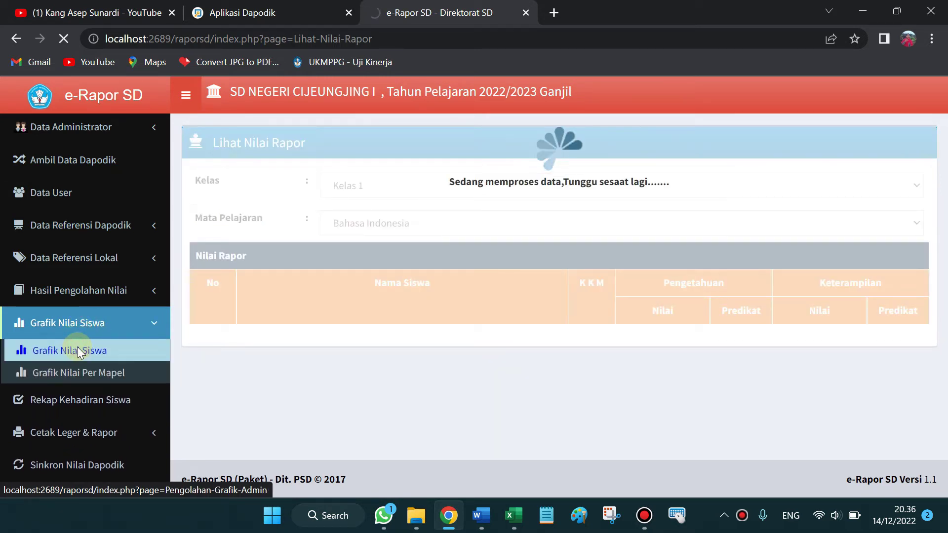
left_click(137, 323)
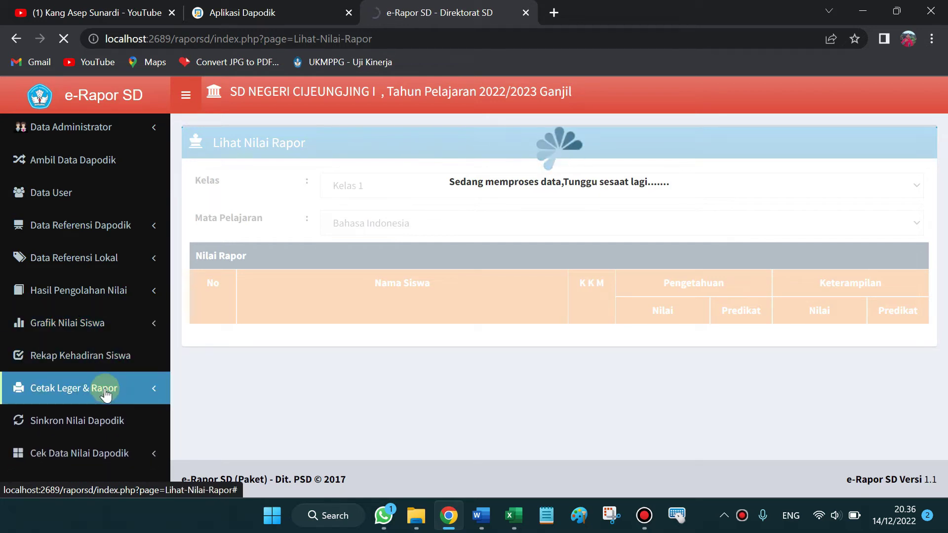
left_click(88, 368)
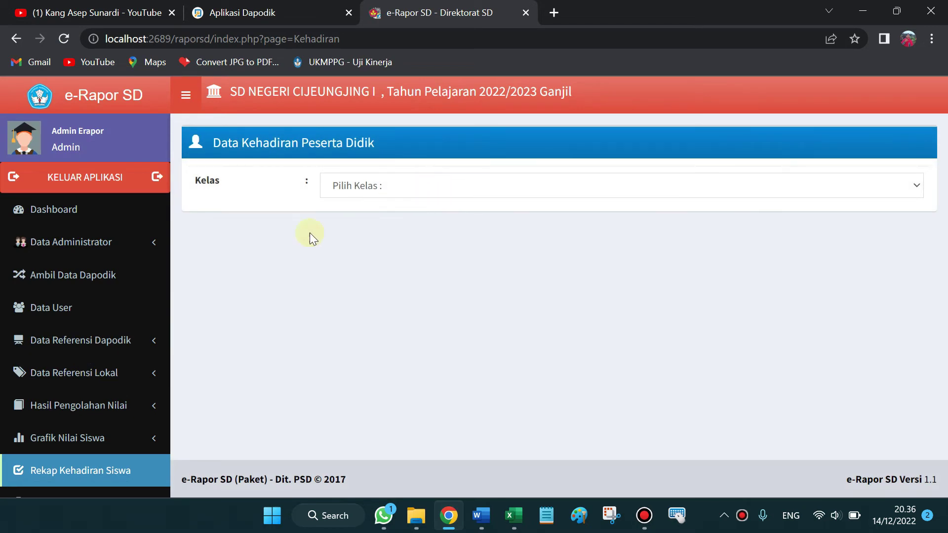
Open Input Tanggal Rapor under Cetak Leger & Rapor and start a new report date entry
scroll(126, 353, "down", 3)
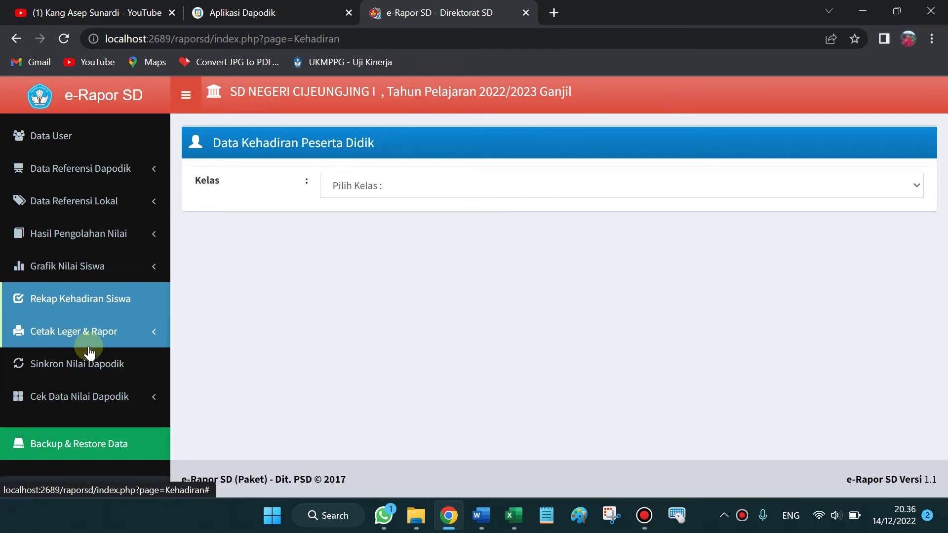
left_click(57, 339)
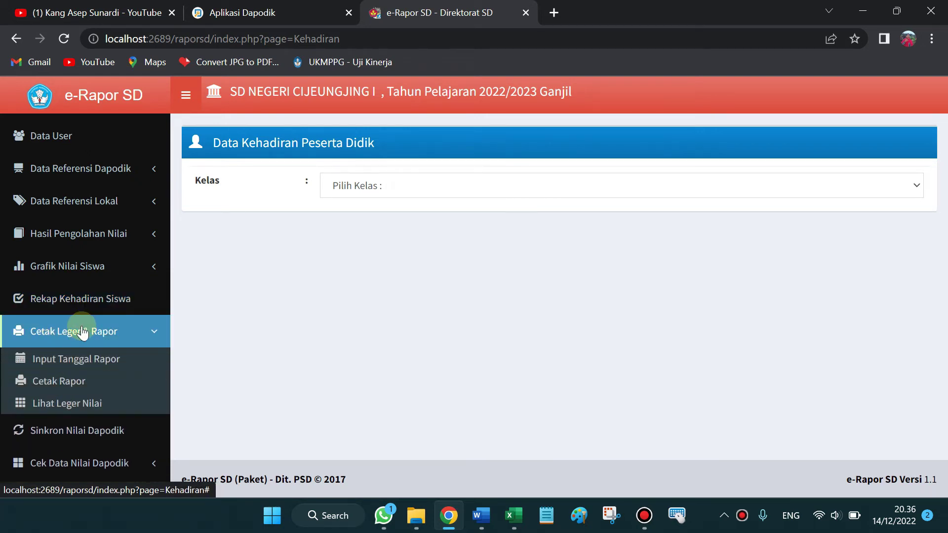
left_click(96, 365)
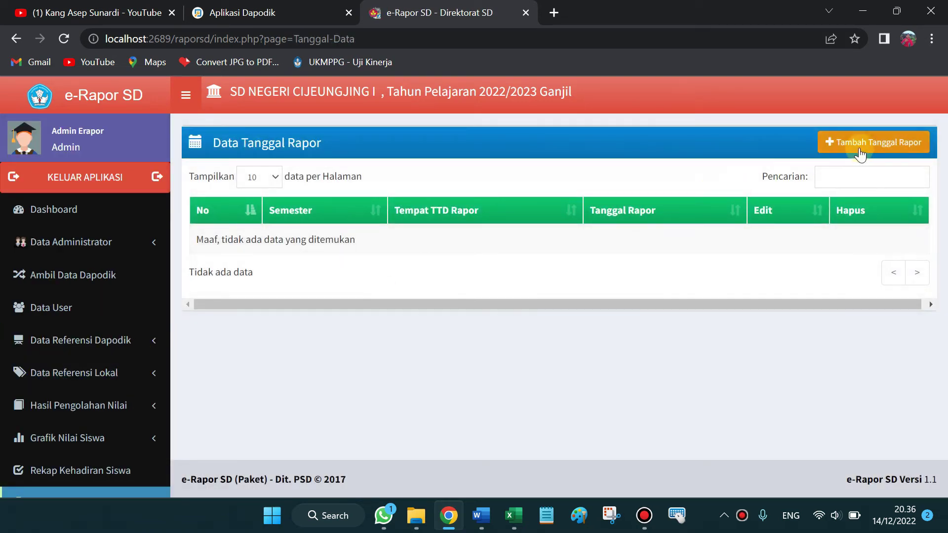
left_click(859, 148)
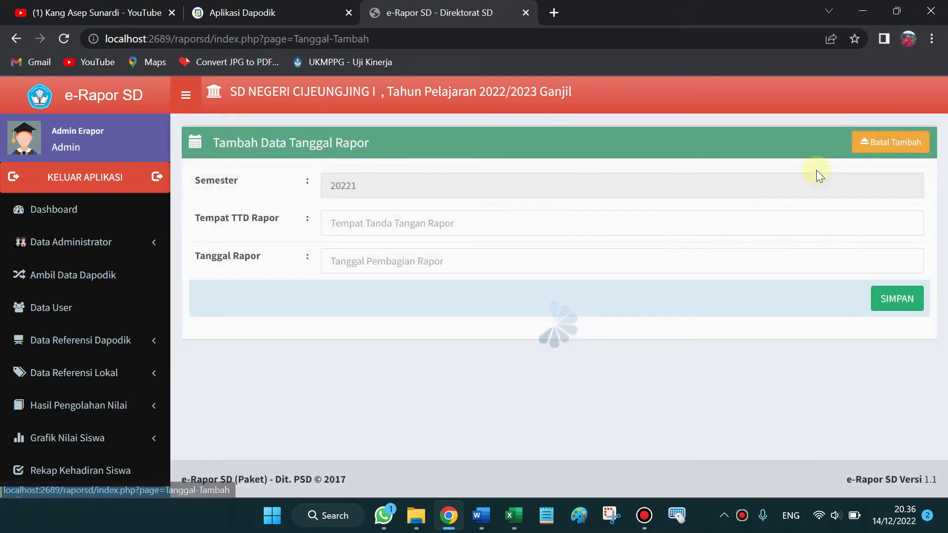
Set the report's signing place (Tempat TTD Rapor) to Jatigede and Tanggal Rapor to 12/23/2022
left_click_drag(367, 188, 322, 192)
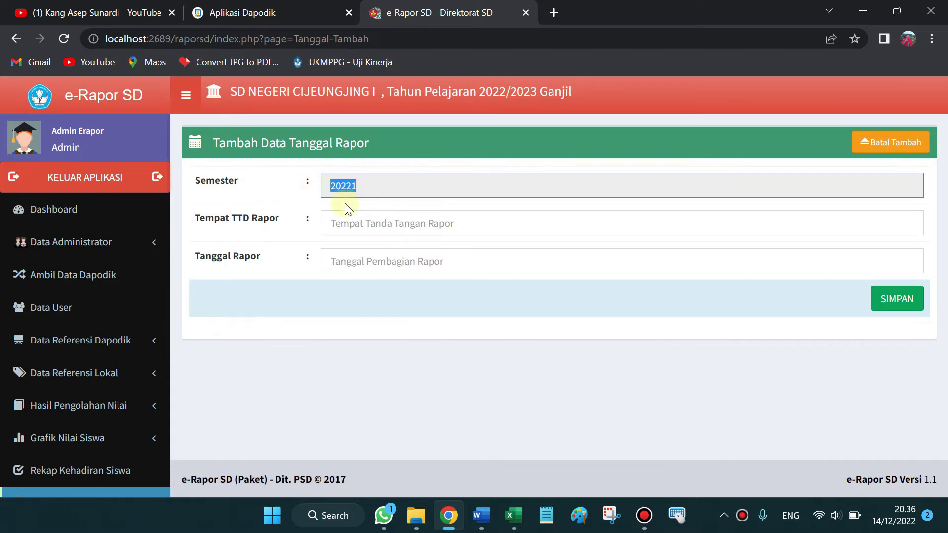
left_click(415, 226)
double_click(385, 188)
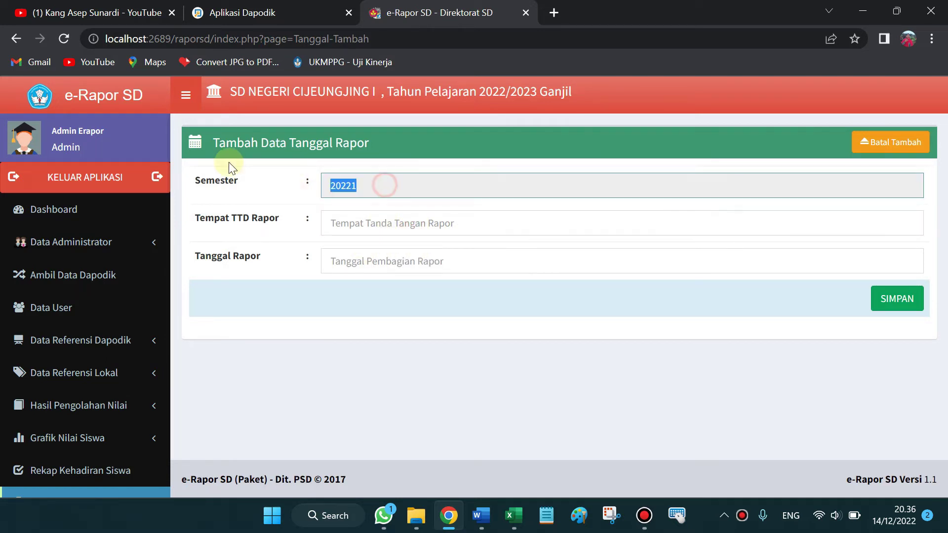
left_click(387, 220)
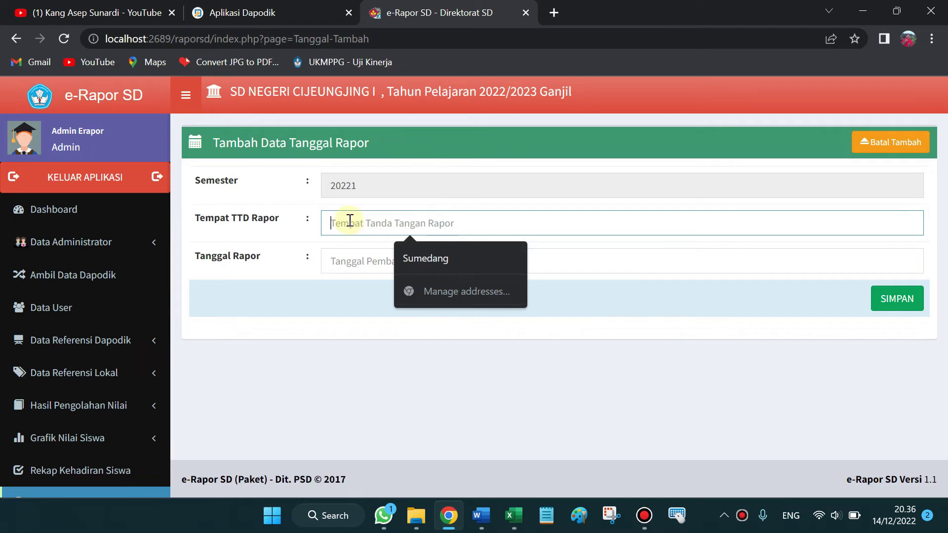
type("Jatigede")
key("Tab")
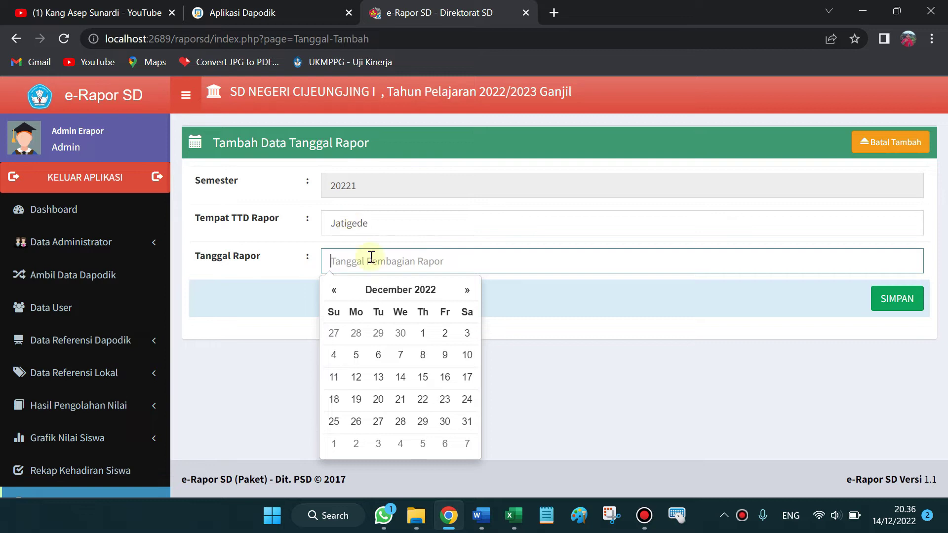
left_click(445, 400)
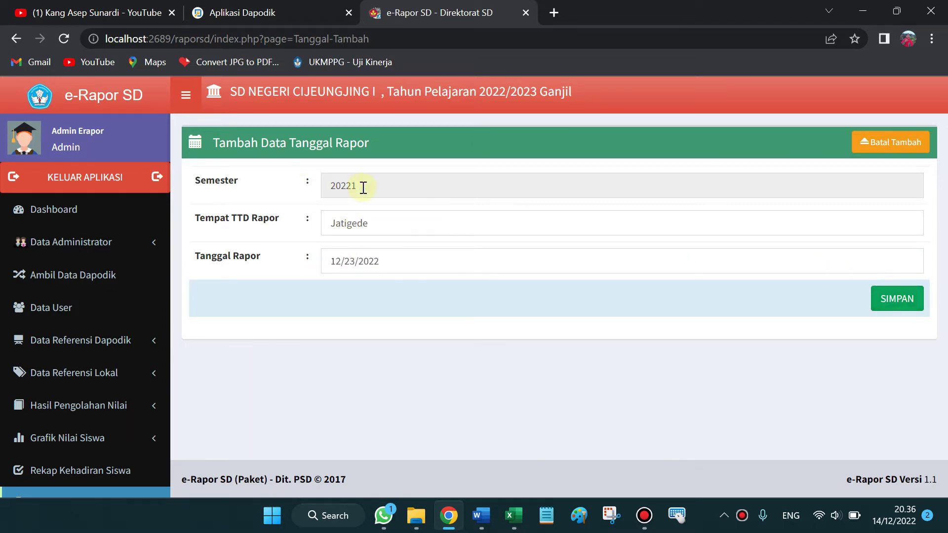
Check the semester code of the new report date entry and save the entry
double_click(382, 192)
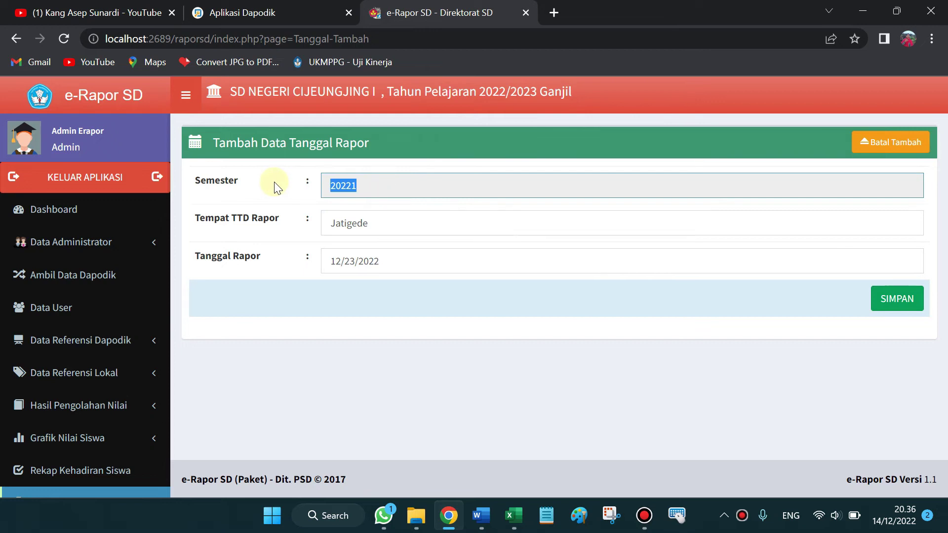
left_click(383, 173)
left_click(898, 305)
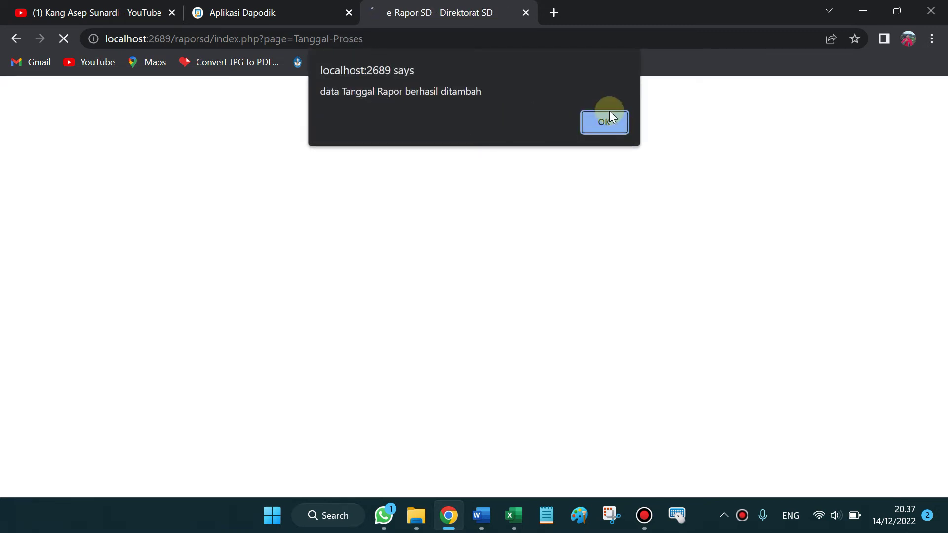
left_click(603, 123)
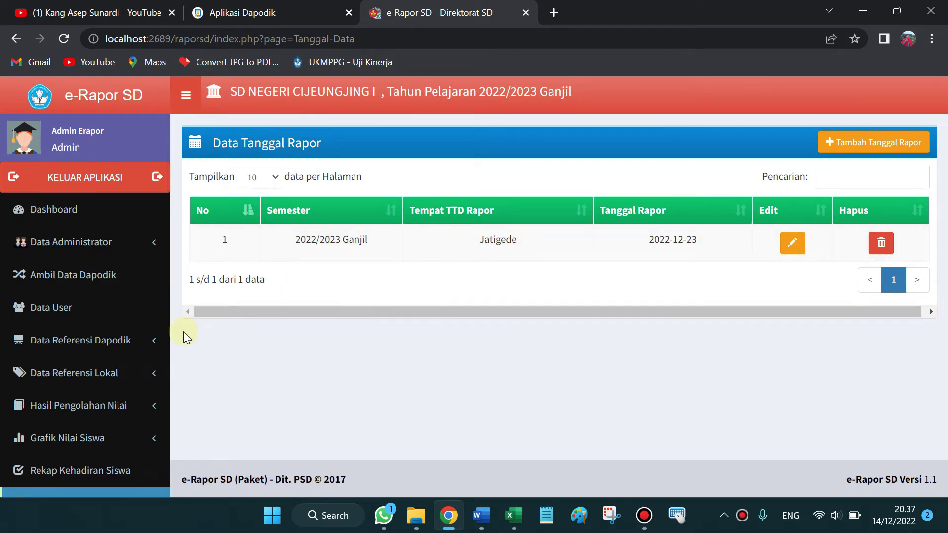
Open Cetak Rapor under Cetak Leger & Rapor, check the paper size options, and choose Portrait orientation with A4 kept
scroll(104, 348, "down", 5)
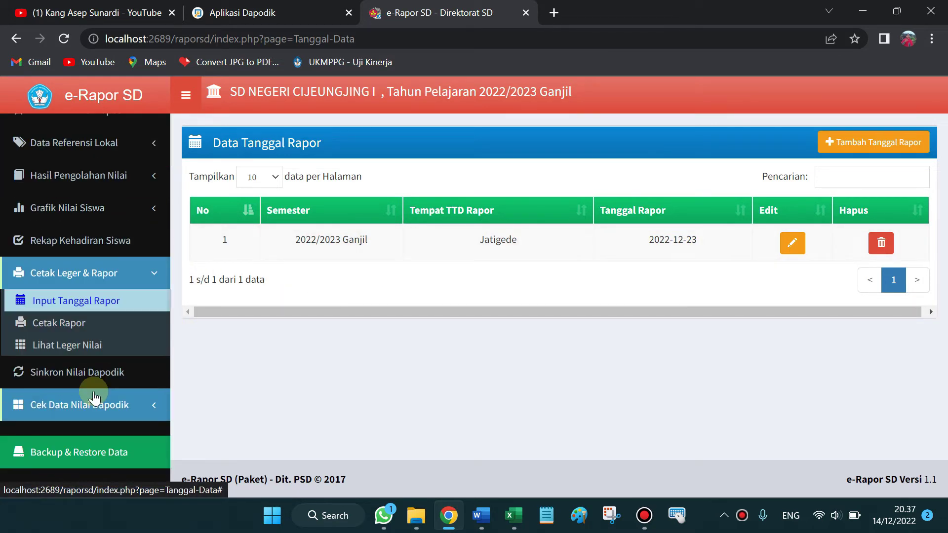
left_click(81, 327)
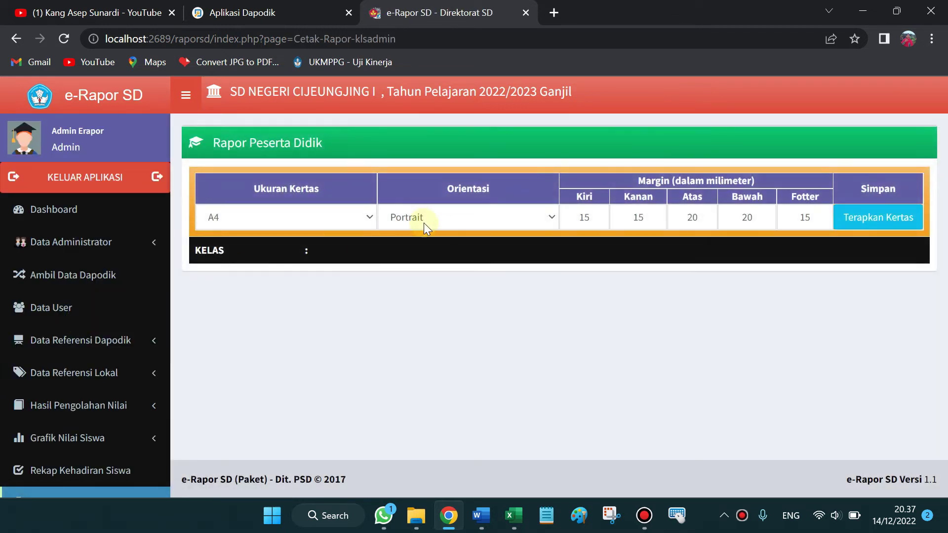
left_click(367, 217)
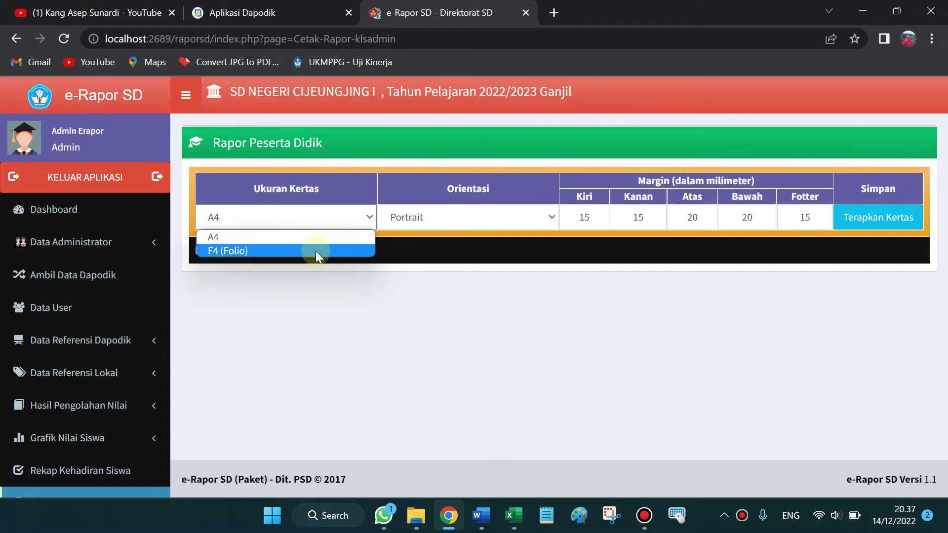
left_click(369, 217)
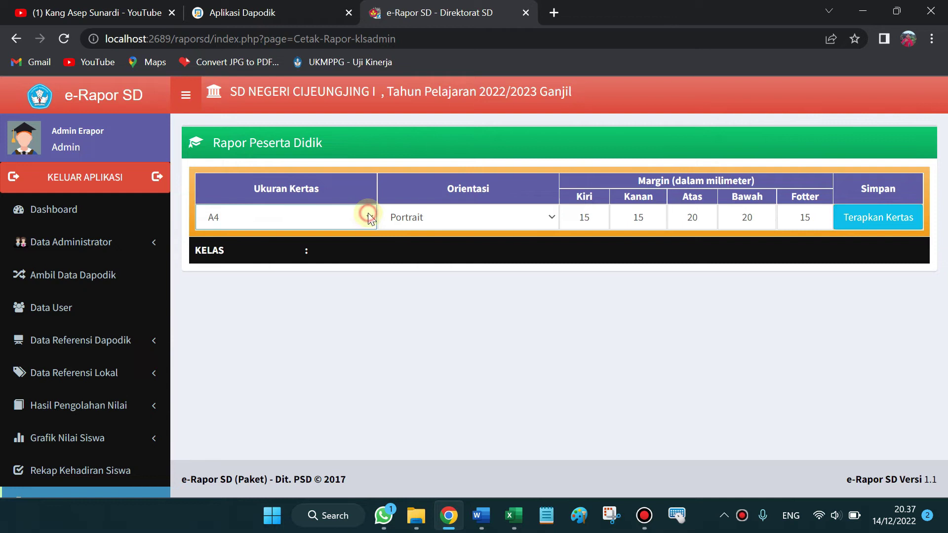
left_click(459, 218)
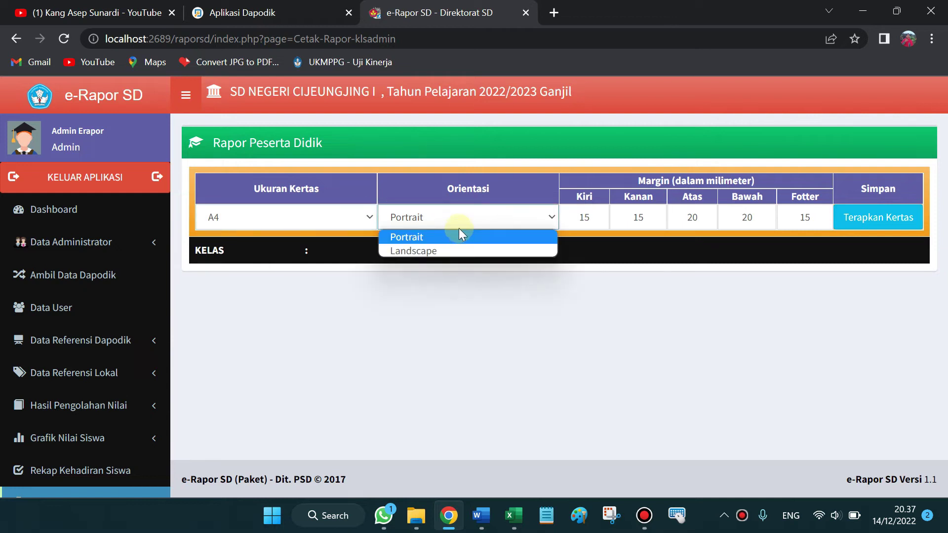
left_click(456, 237)
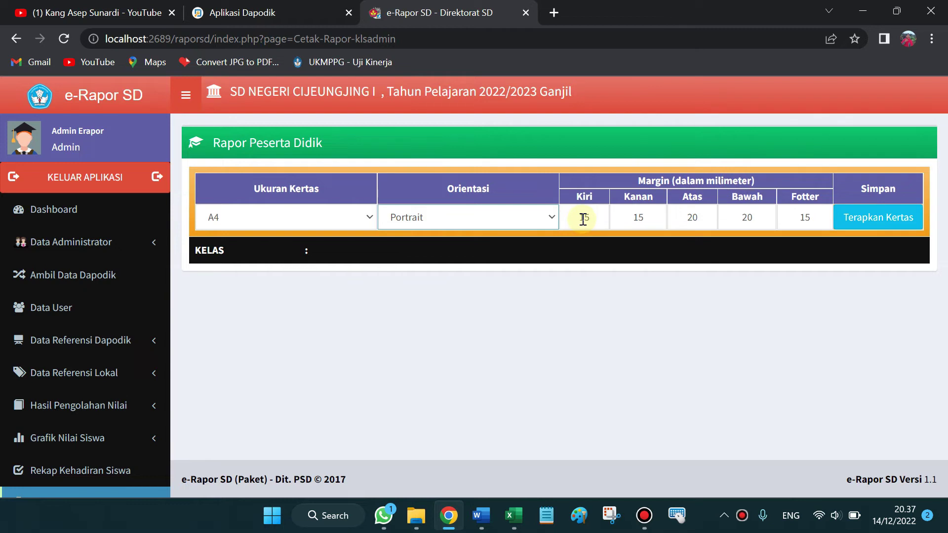
Check the report's margin and footer values and apply the paper settings
left_click_drag(578, 218, 761, 219)
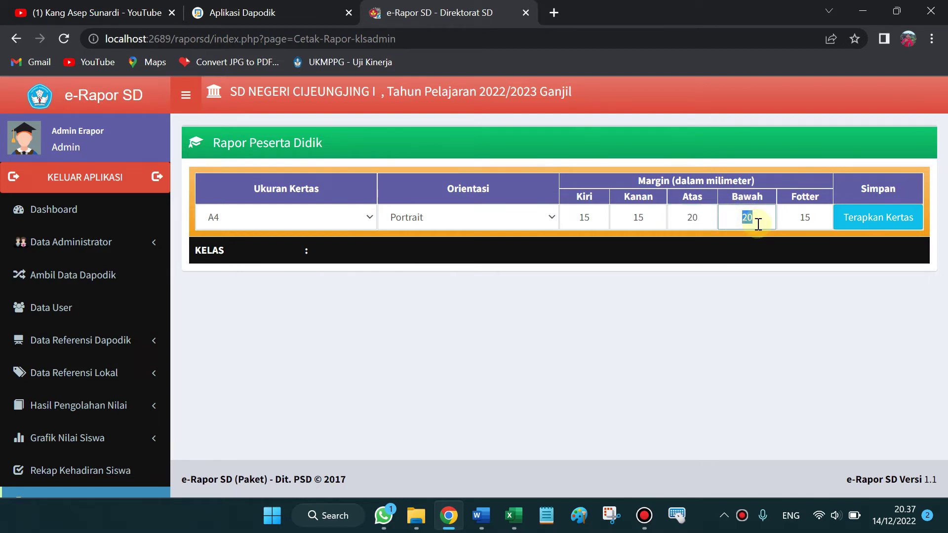
left_click_drag(804, 220, 817, 218)
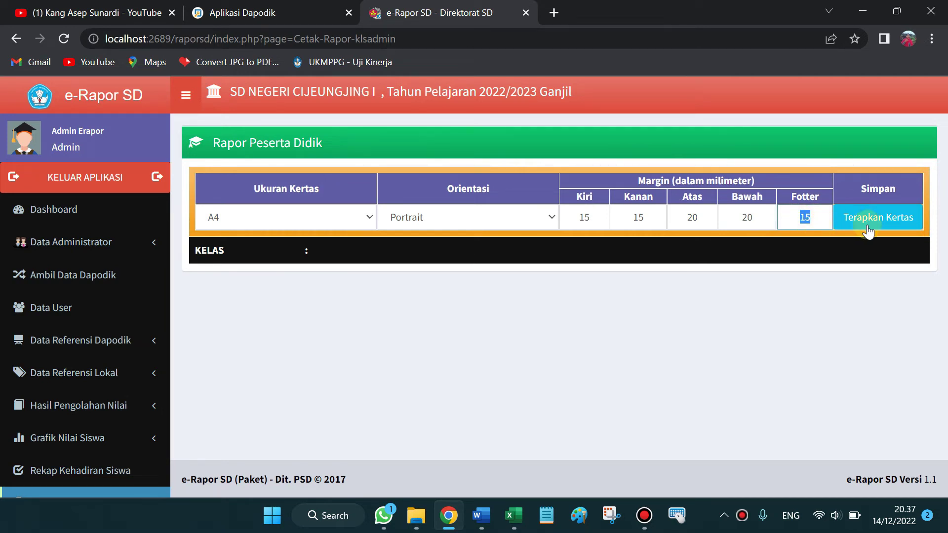
left_click(326, 249)
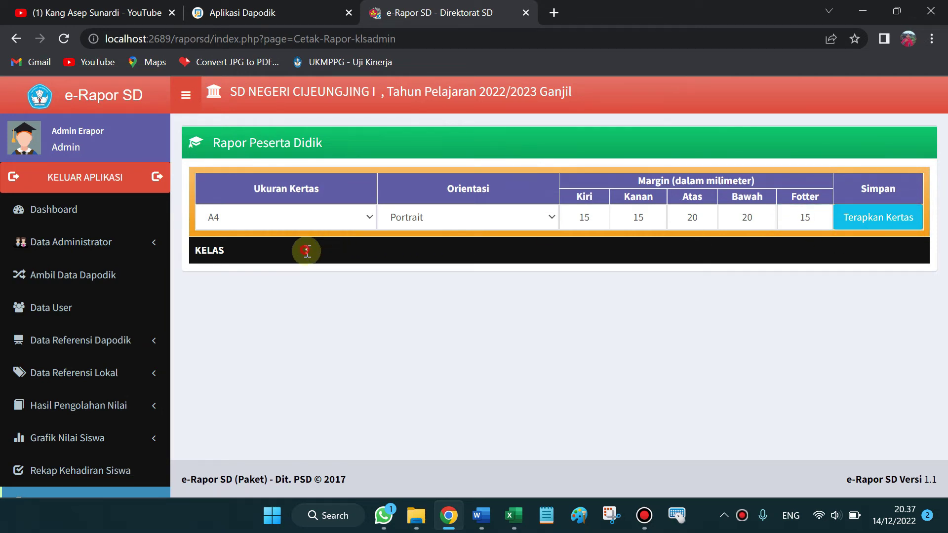
left_click(871, 228)
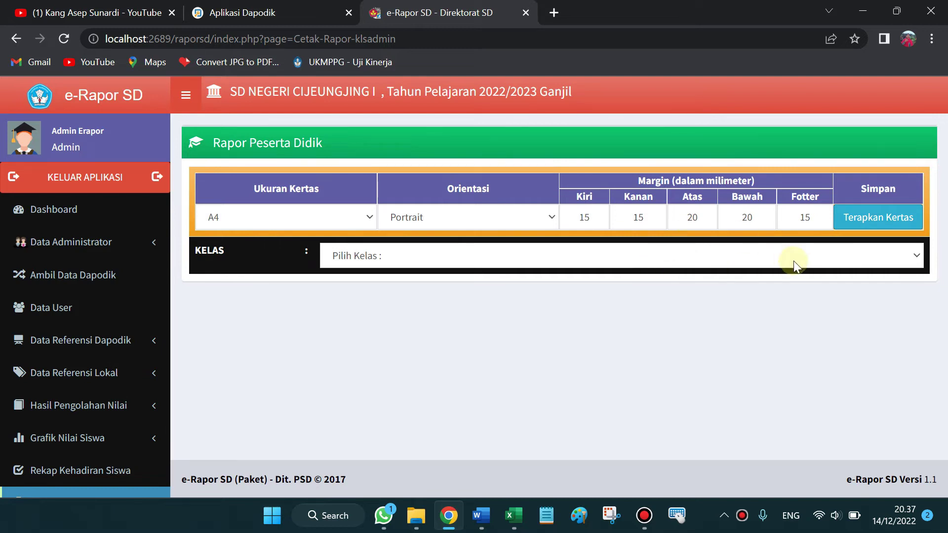
Choose Kelas 1 for report printing and look through its student list and print options
left_click(385, 256)
left_click(371, 290)
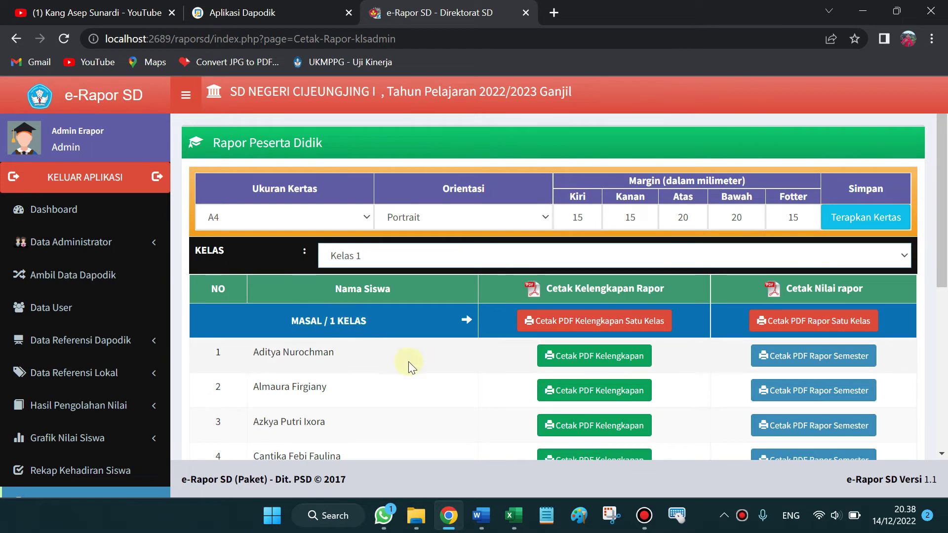
scroll(346, 361, "down", 1)
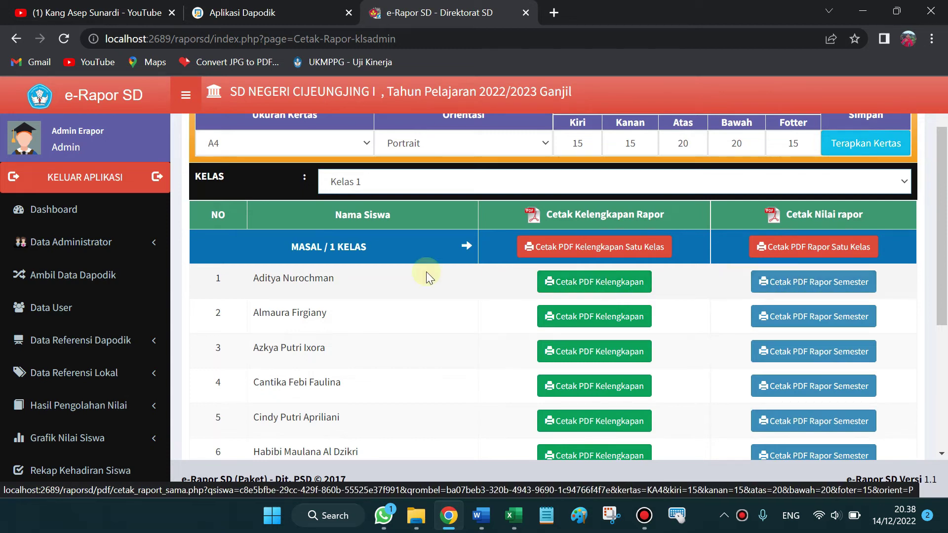
scroll(764, 368, "down", 3)
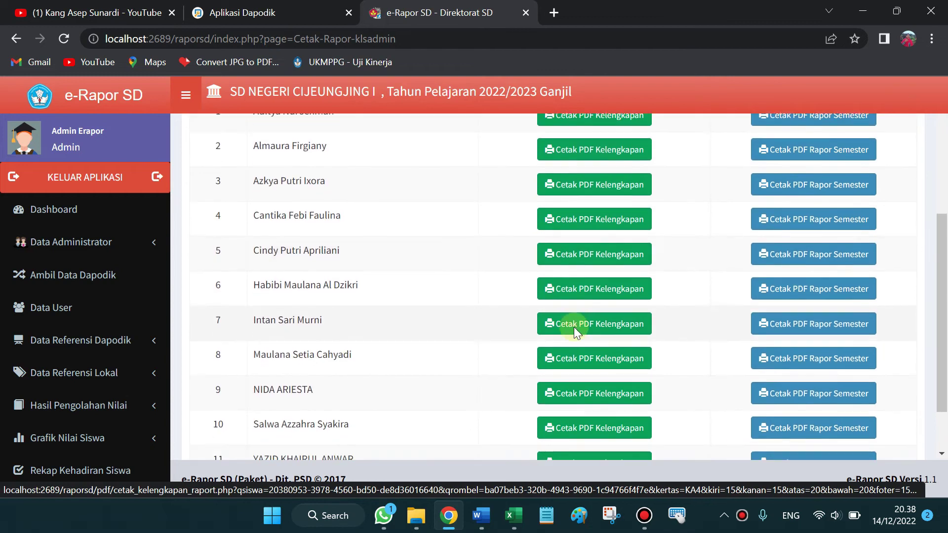
scroll(574, 327, "down", 1)
scroll(575, 339, "up", 5)
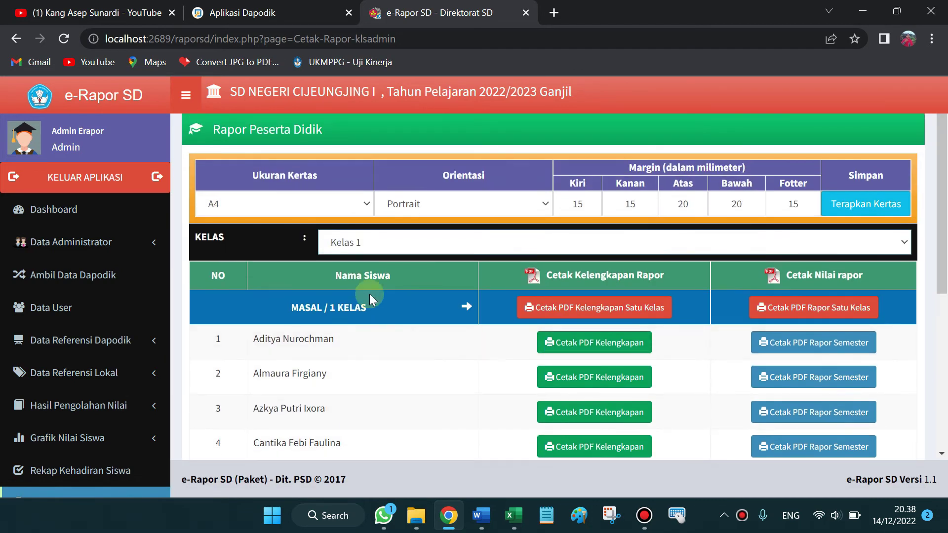
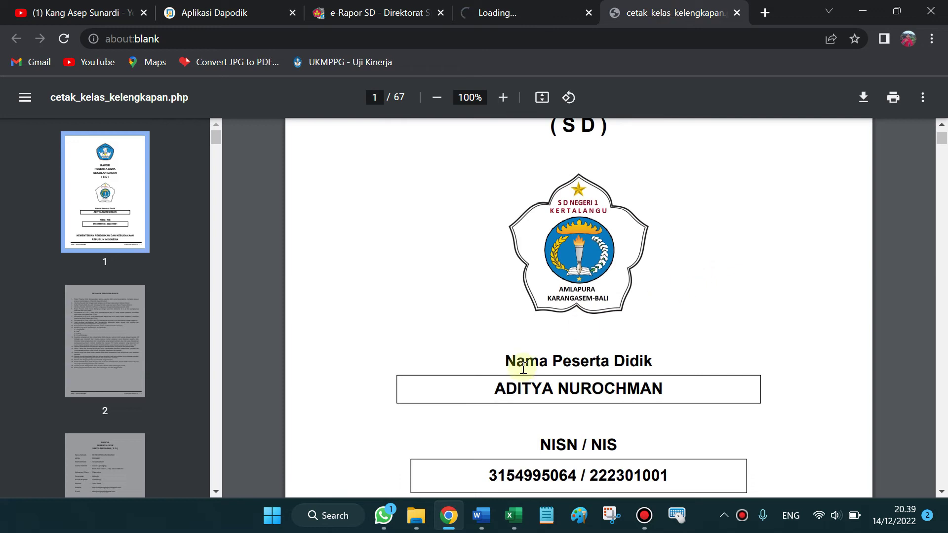
Examine the pages of the whole-class Kelengkapan Rapor PDF, from the cover to the school transfer forms, and return to its beginning
scroll(633, 306, "up", 1)
scroll(631, 306, "down", 10)
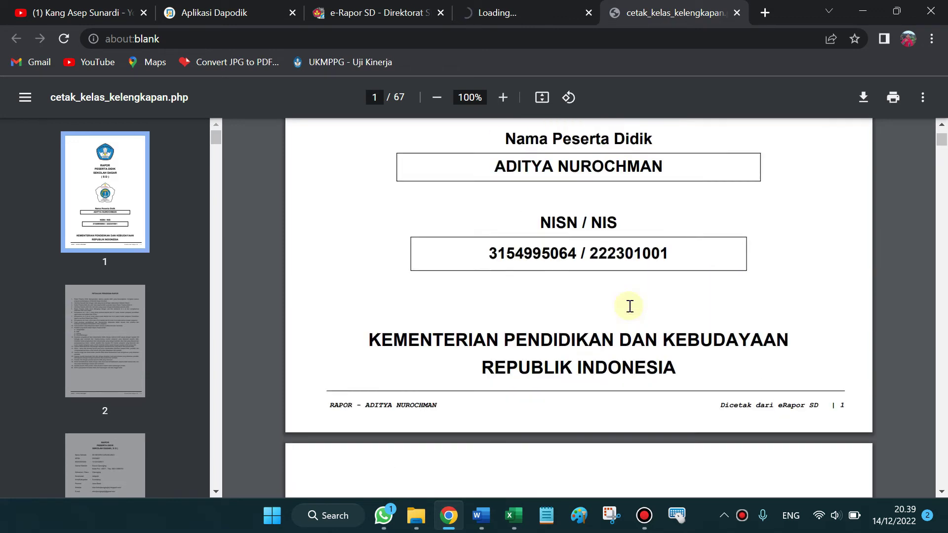
scroll(630, 306, "down", 20)
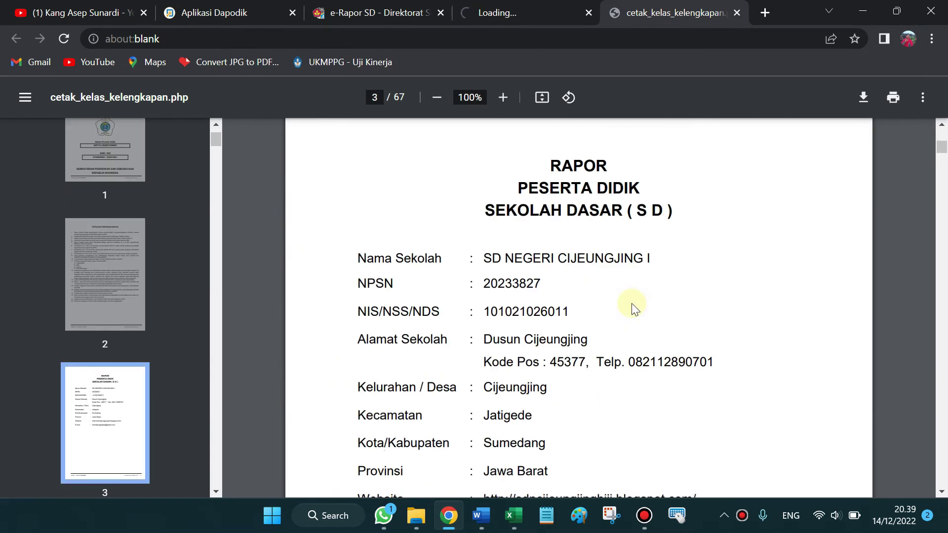
scroll(631, 306, "down", 20)
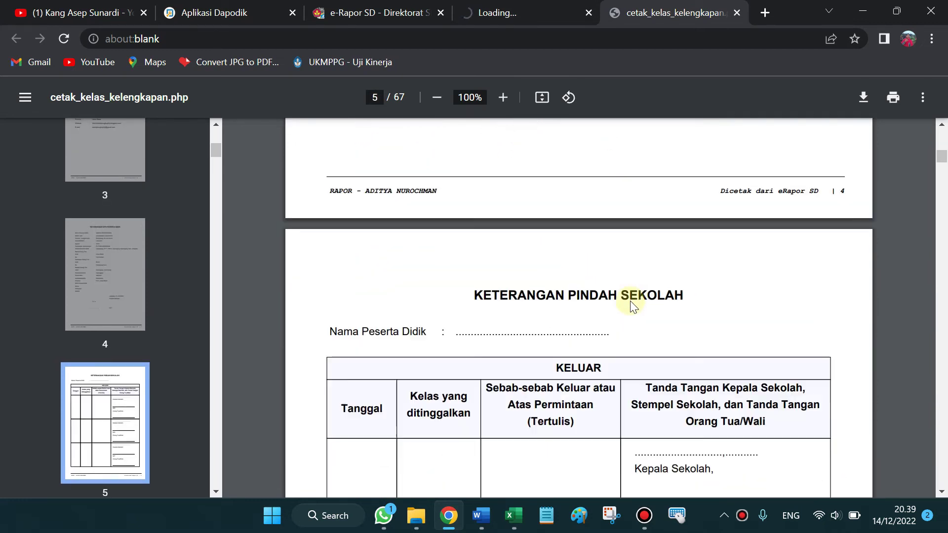
scroll(633, 300, "down", 20)
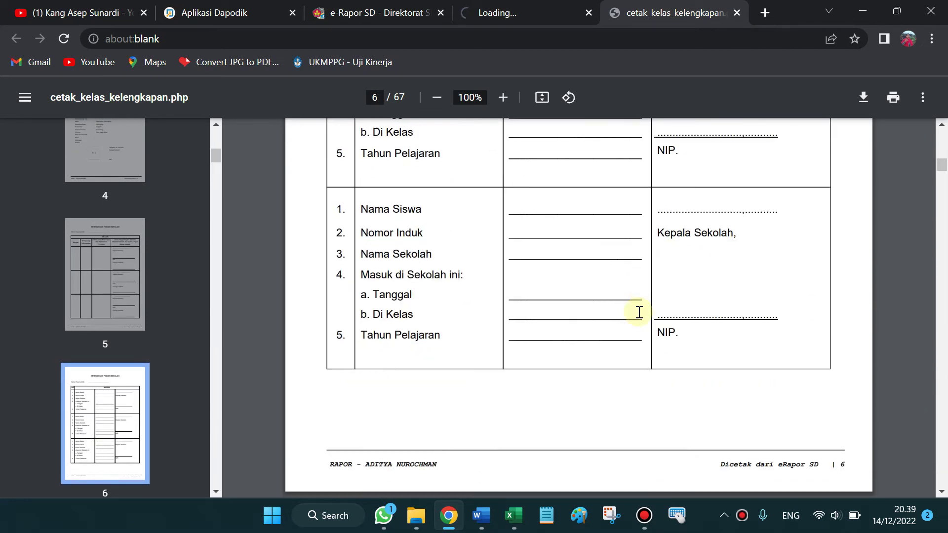
scroll(638, 309, "down", 2)
scroll(638, 309, "up", 5)
scroll(639, 309, "down", 1)
scroll(639, 308, "down", 1)
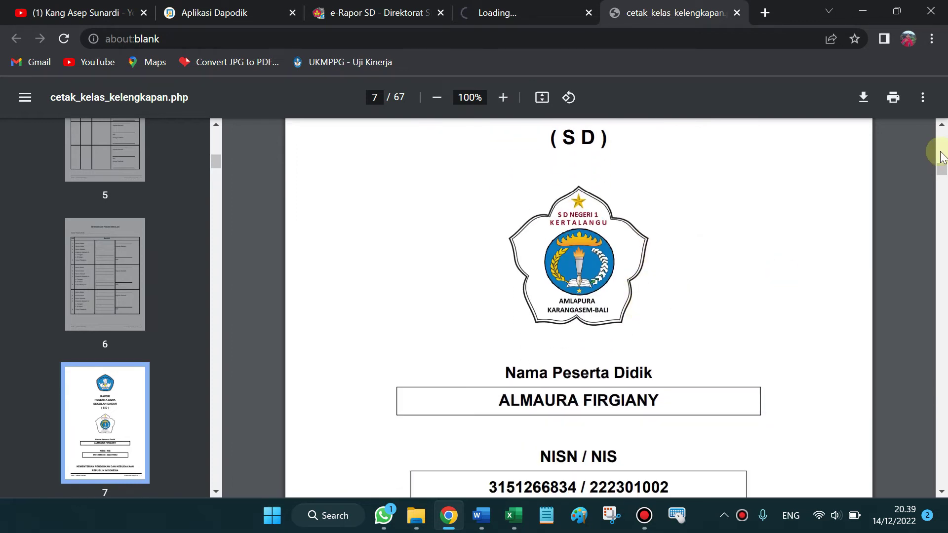
left_click_drag(938, 173, 939, 122)
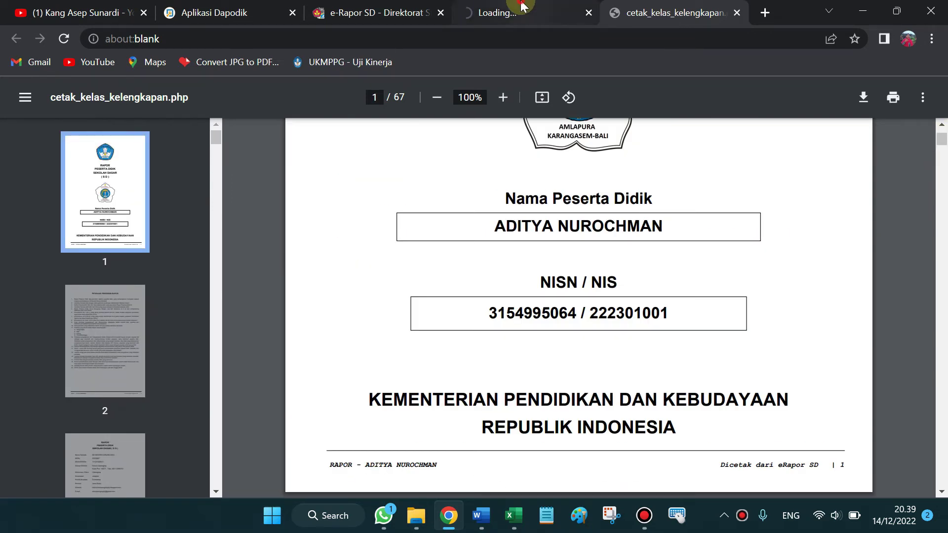
Switch to the whole-class grade report PDF, reload it, and examine the attitude, subject grade and following sections
left_click(523, 12)
left_click(61, 38)
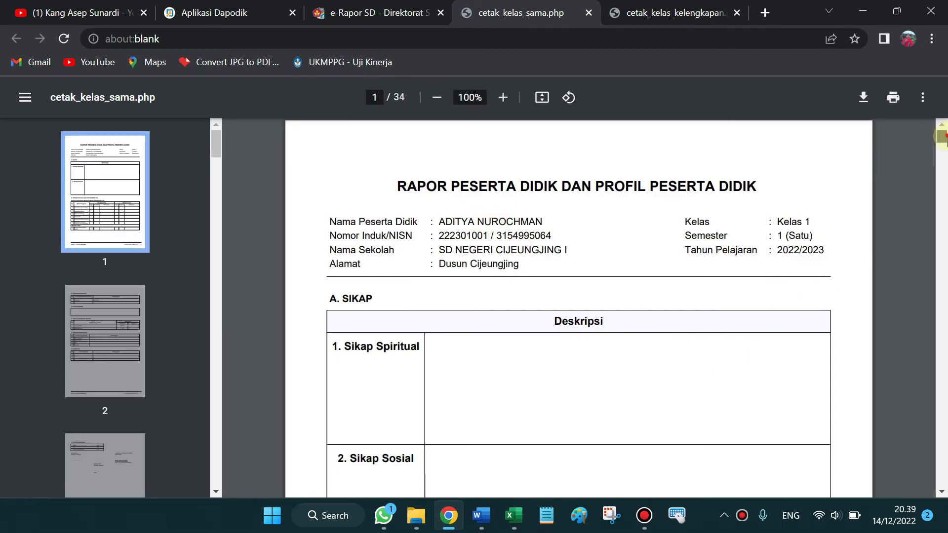
left_click_drag(942, 137, 944, 146)
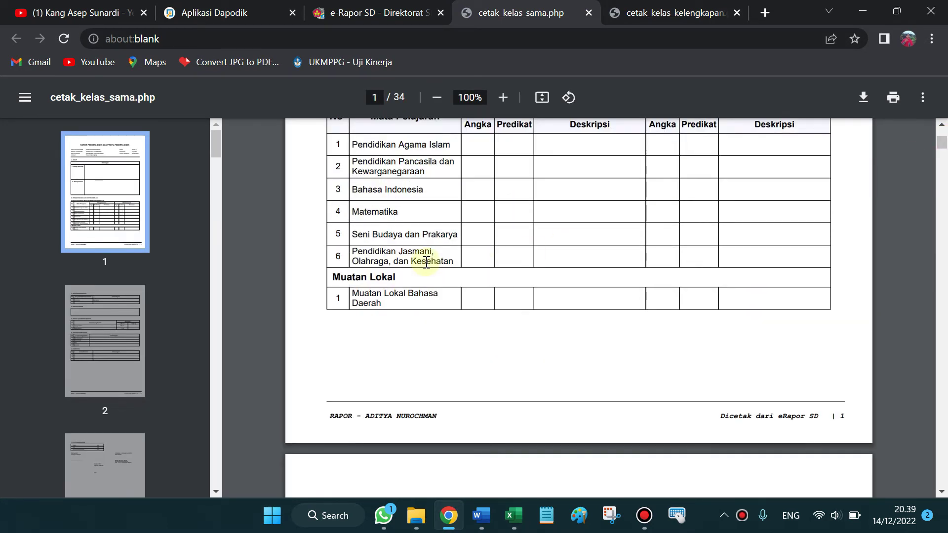
scroll(466, 269, "up", 4)
scroll(467, 268, "down", 18)
mouse_move(942, 160)
left_mouse_down()
mouse_move(940, 220)
mouse_move(941, 112)
left_mouse_up()
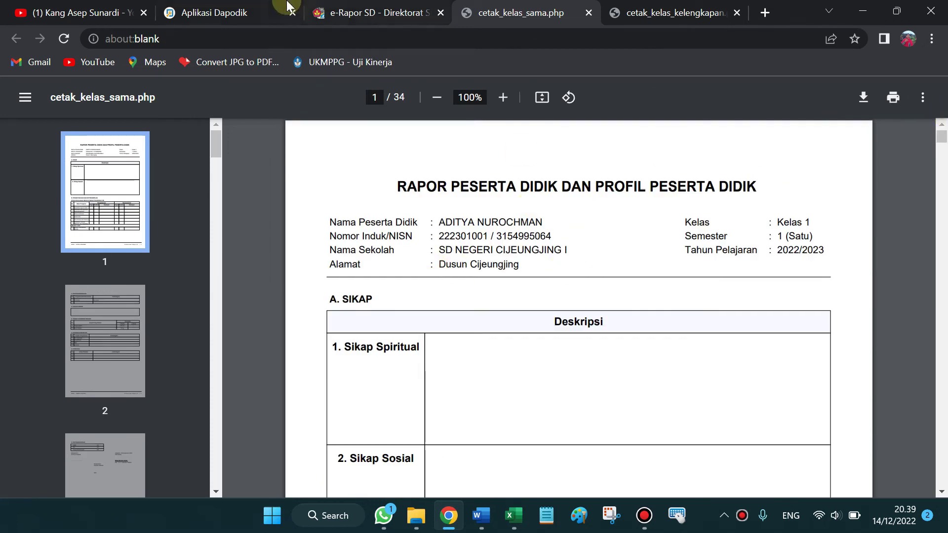
Return to the e-Rapor SD page and review the whole-class and per-student print options for Kelas 1
left_click(371, 7)
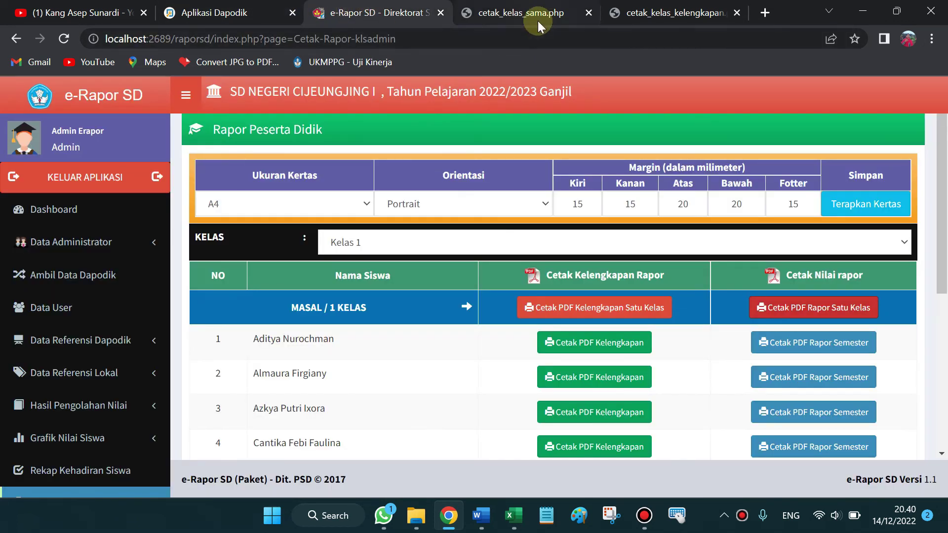
scroll(585, 327, "down", 1)
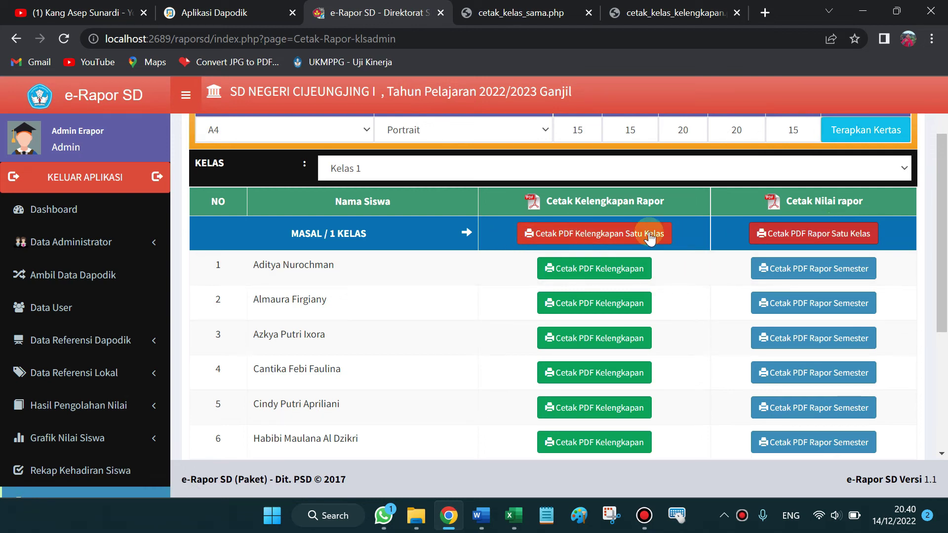
scroll(264, 207, "up", 2)
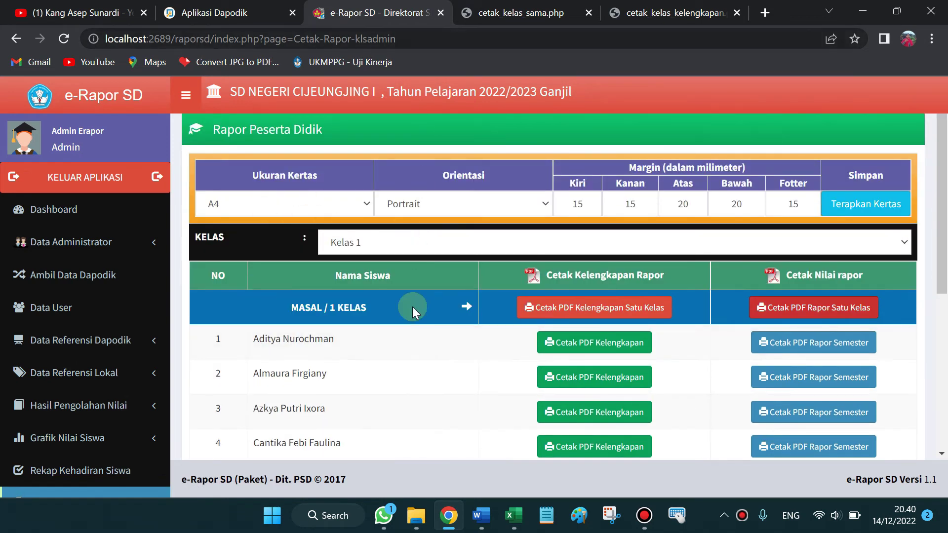
scroll(385, 304, "down", 4)
scroll(395, 232, "up", 4)
Change the class for report printing to Kelas 2 and look through its student list
left_click(367, 246)
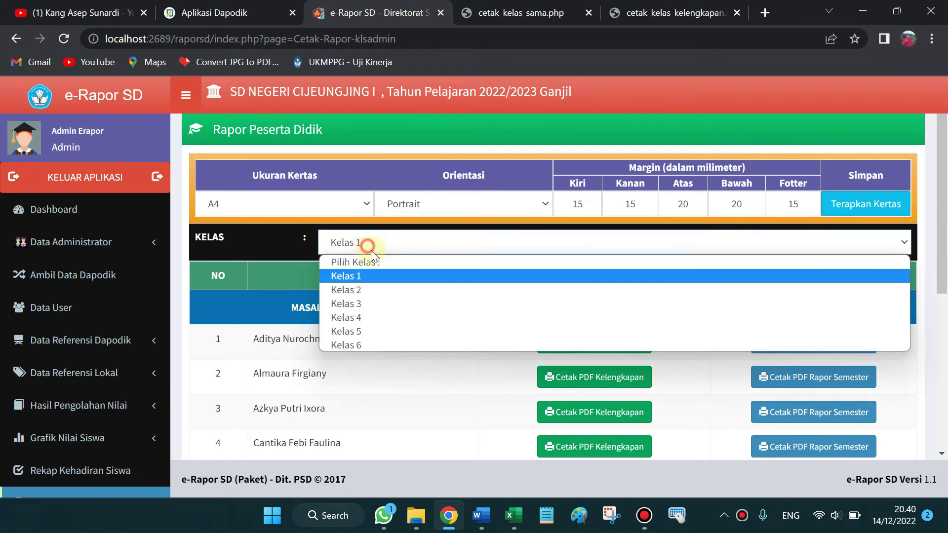
left_click(366, 289)
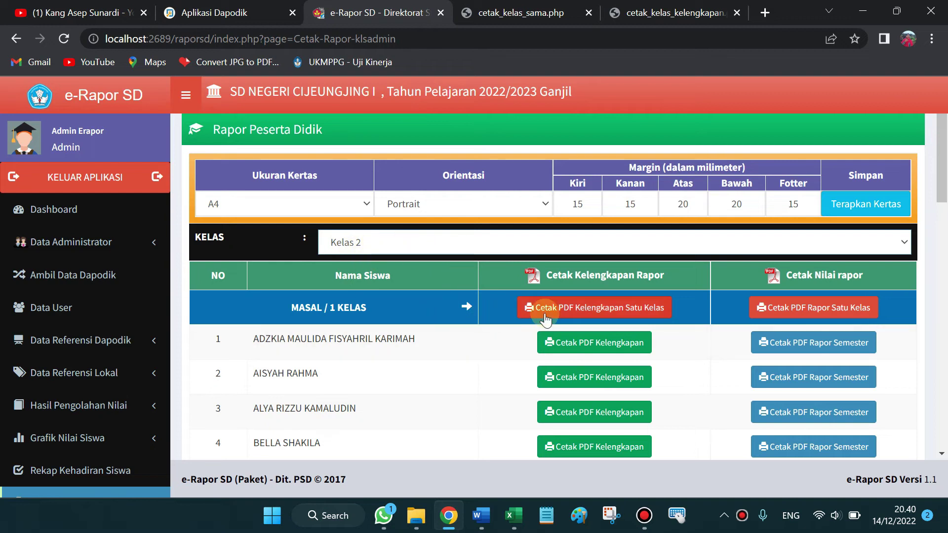
scroll(691, 321, "down", 4)
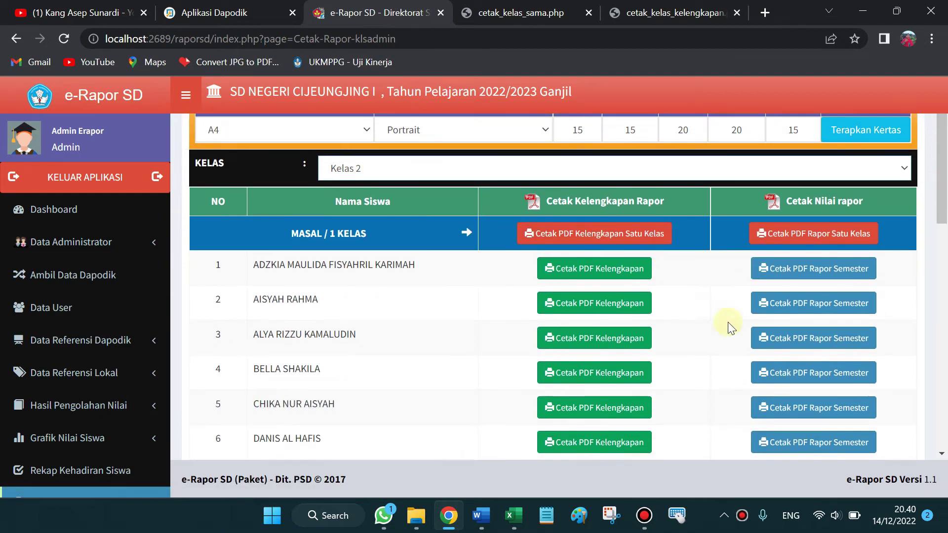
scroll(143, 232, "up", 3)
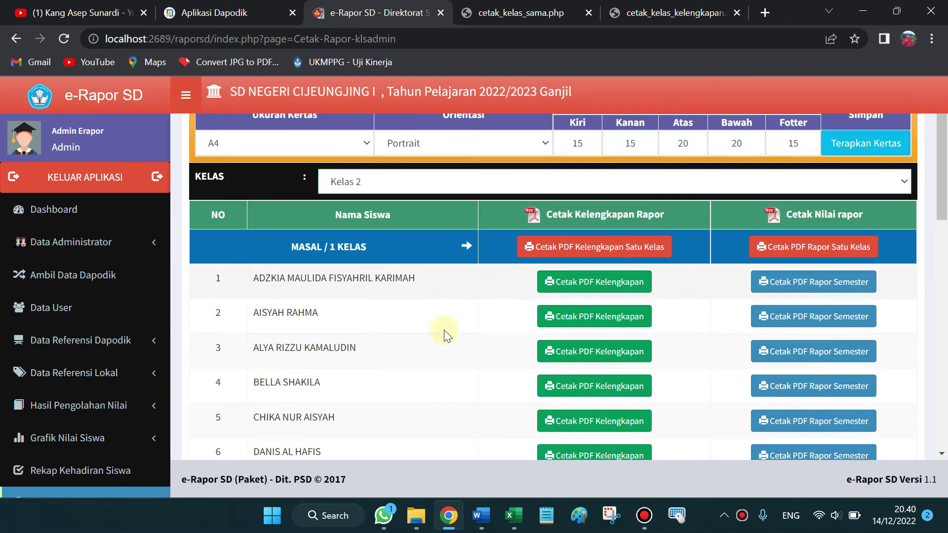
scroll(438, 323, "down", 3)
scroll(264, 301, "down", 3)
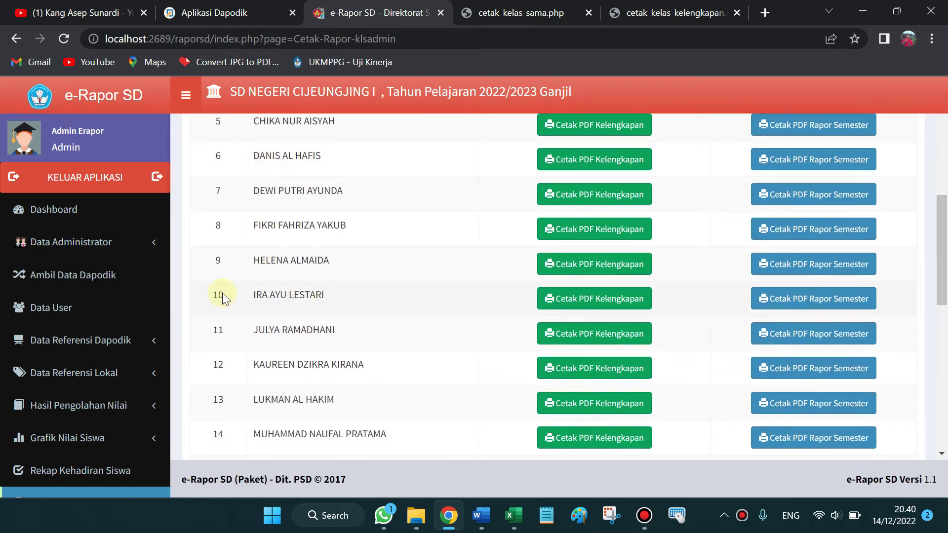
Open Lihat Leger Nilai under Cetak Leger & Rapor and close the cetak_kelas_sama.php PDF while it loads
scroll(64, 299, "down", 5)
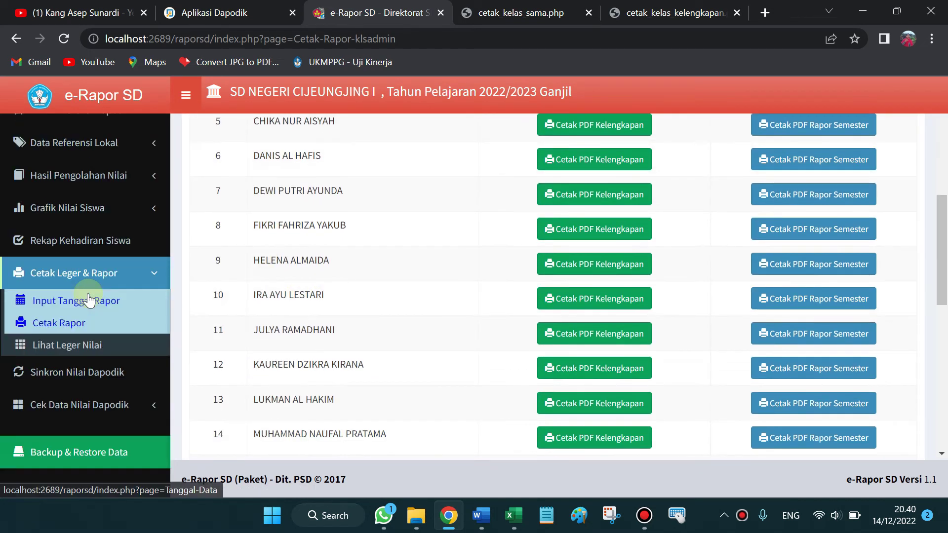
left_click(74, 348)
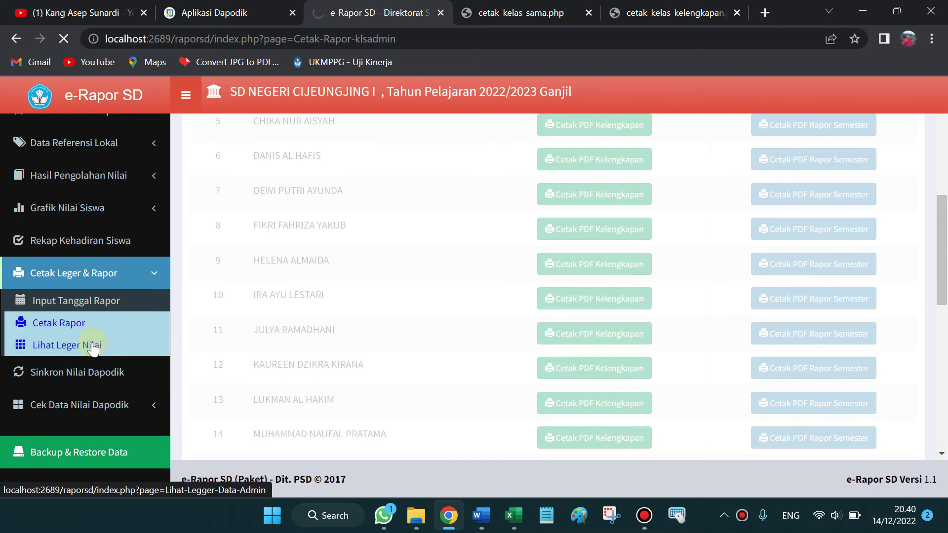
left_click(589, 13)
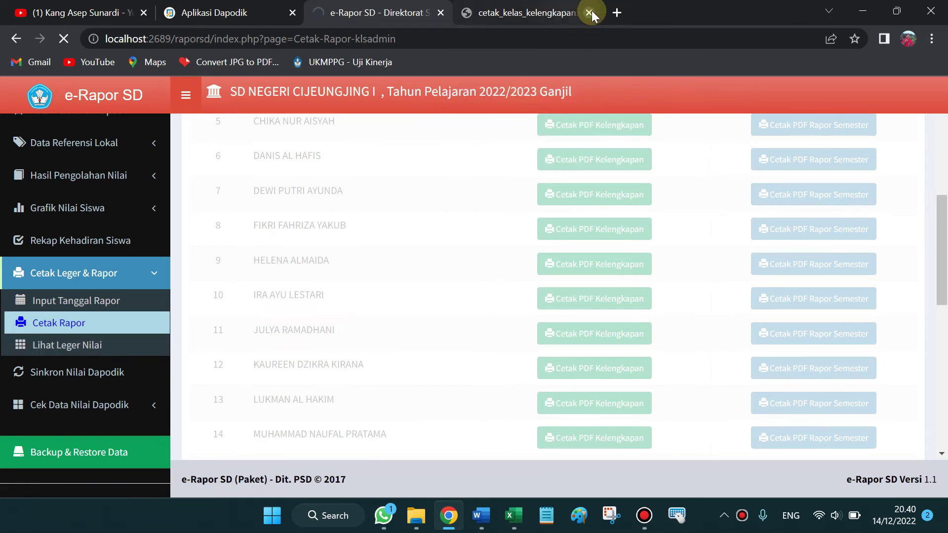
View the first page of the cetak_kelas_kelengkapan.php PDF and return to the e-Rapor SD page
left_click(547, 18)
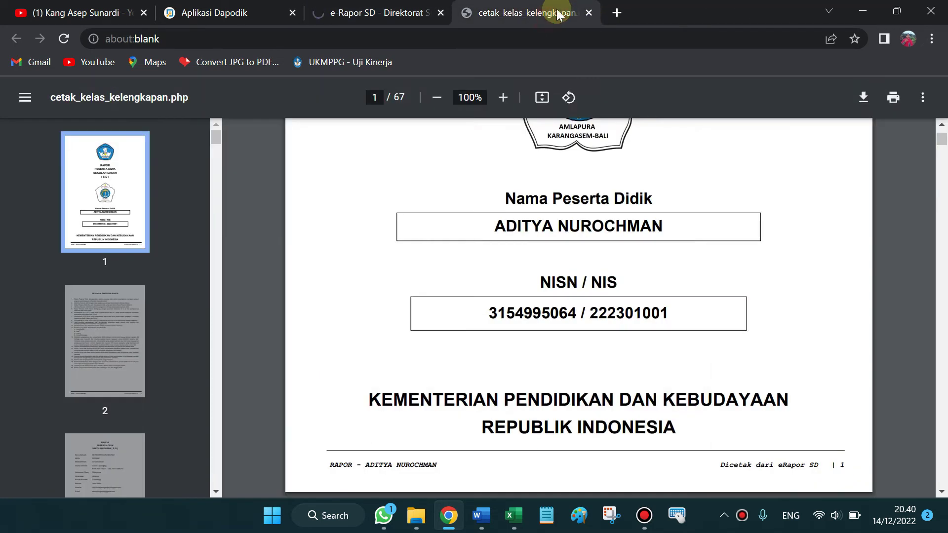
scroll(567, 296, "up", 3)
left_click(445, 13)
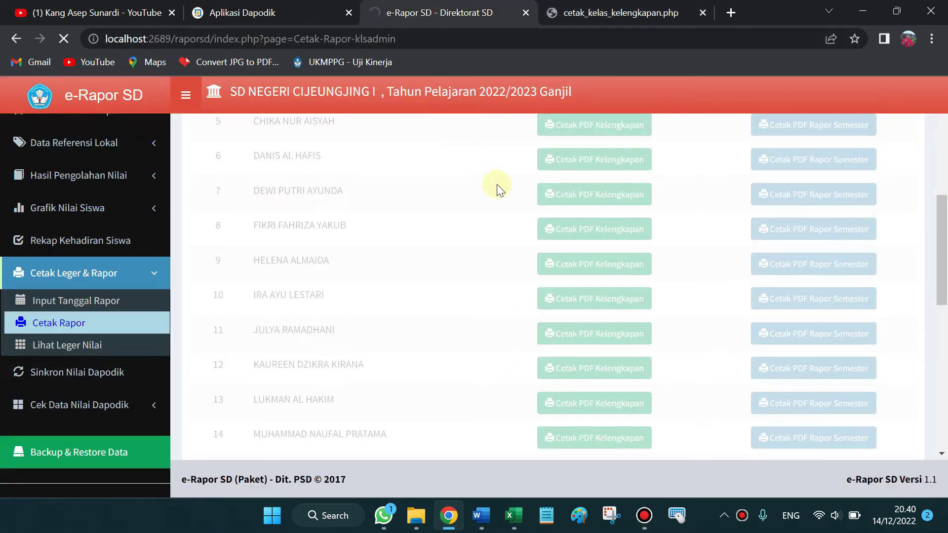
Open Lihat Leger Nilai and display the grade ledger for Kelas 1
left_click(56, 346)
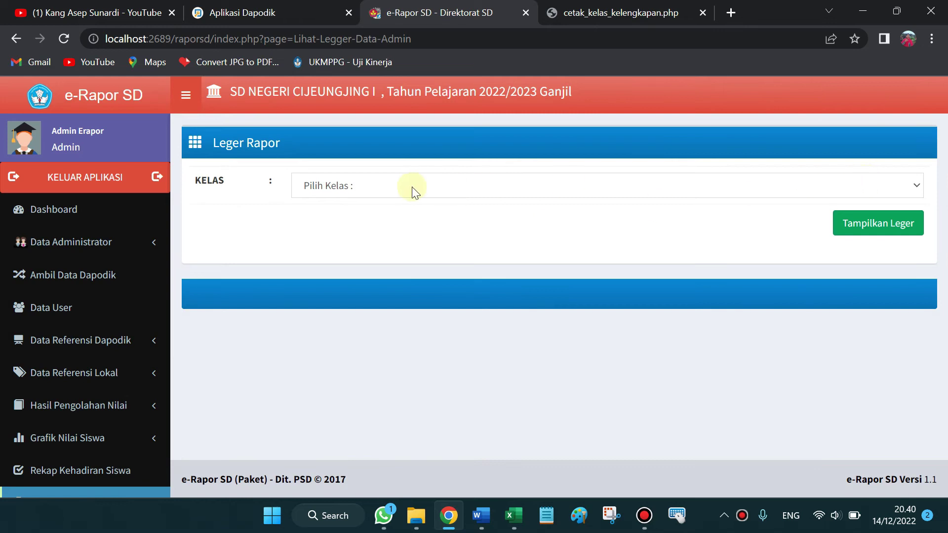
left_click(345, 186)
left_click(354, 216)
left_click(887, 235)
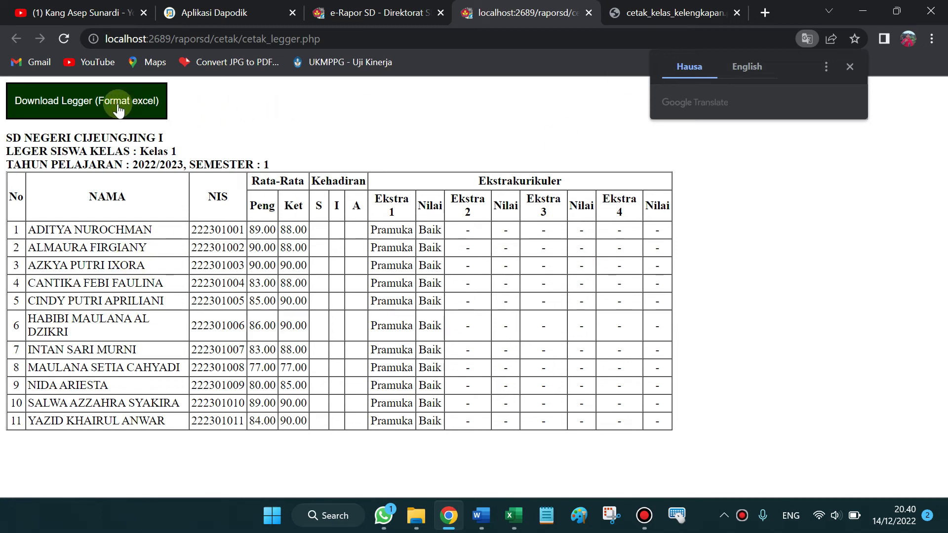
Download the Kelas 1 ledger in Excel format and open the downloaded workbook
left_click(50, 109)
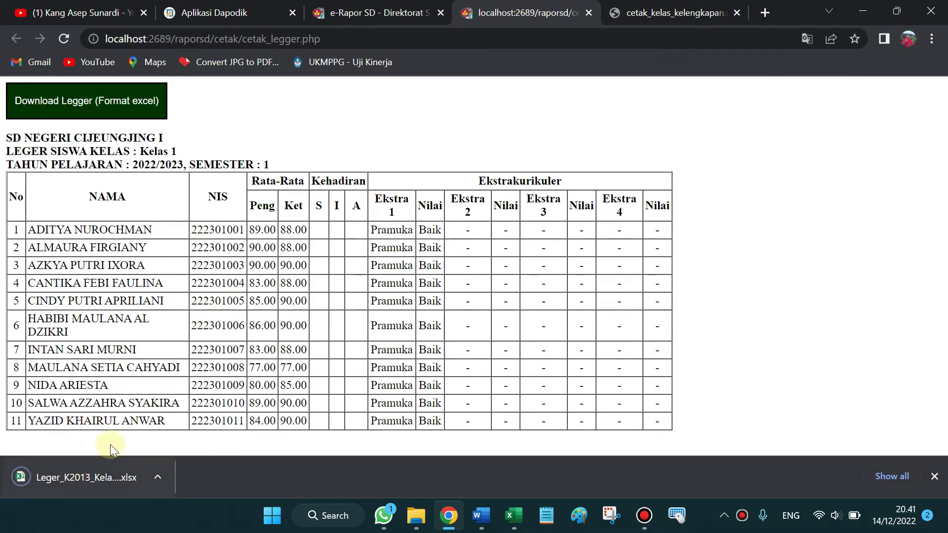
left_click(88, 481)
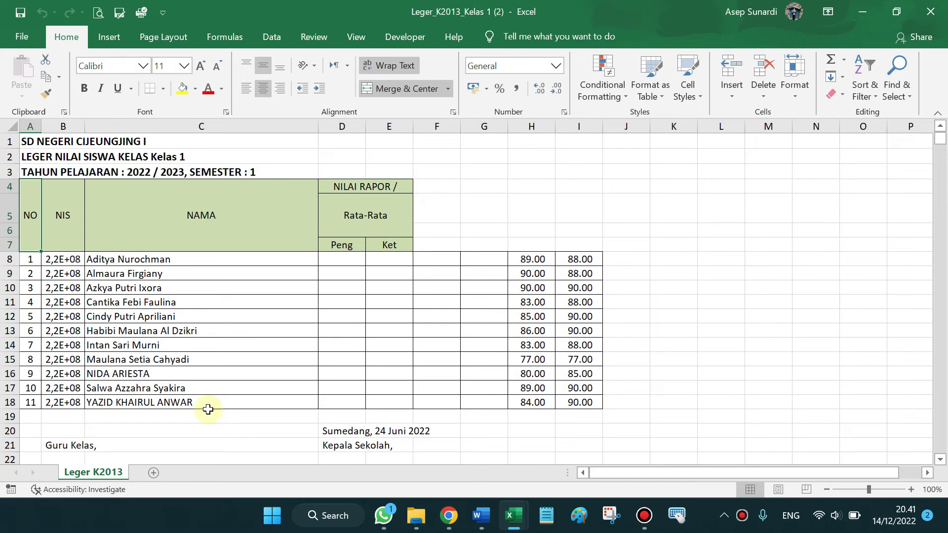
Examine the student rows, empty grade columns and Rata-Rata heading in the downloaded 2022/2023 Kelas 1 ledger
left_click(230, 285)
key("Right")
key("Right")
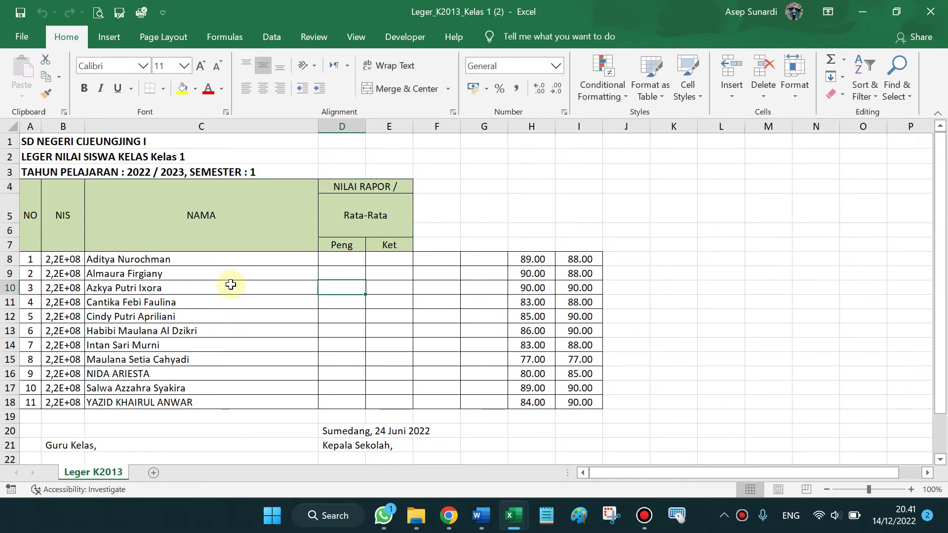
key("Right")
key("Right")
key("Left")
key("Left")
key("Right")
key("Left")
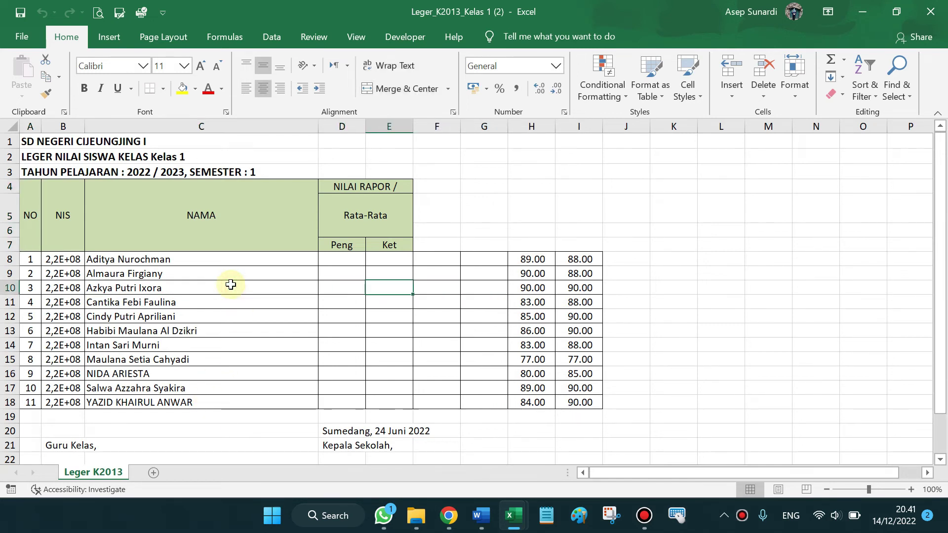
key("Left")
key("Up")
key("Up")
key("Up")
key("Up")
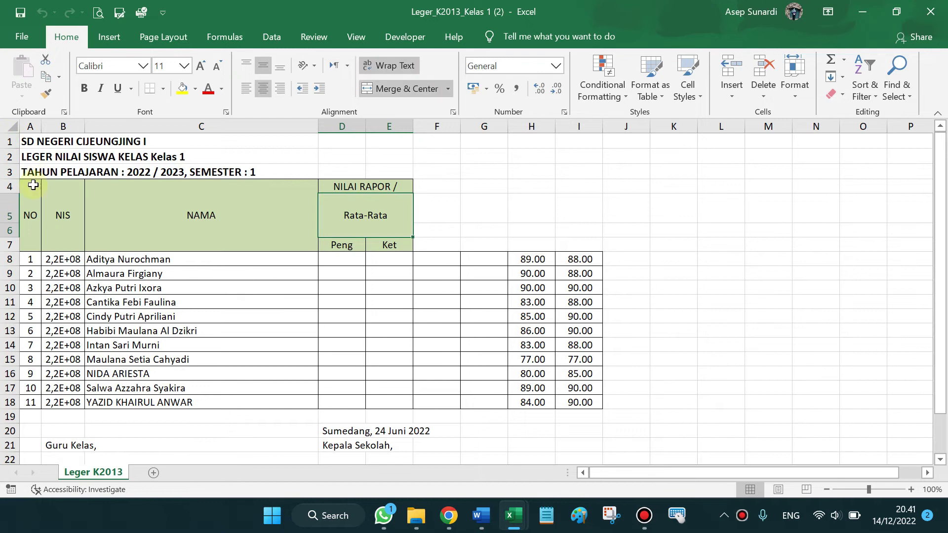
scroll(211, 237, "down", 2)
scroll(247, 226, "up", 2)
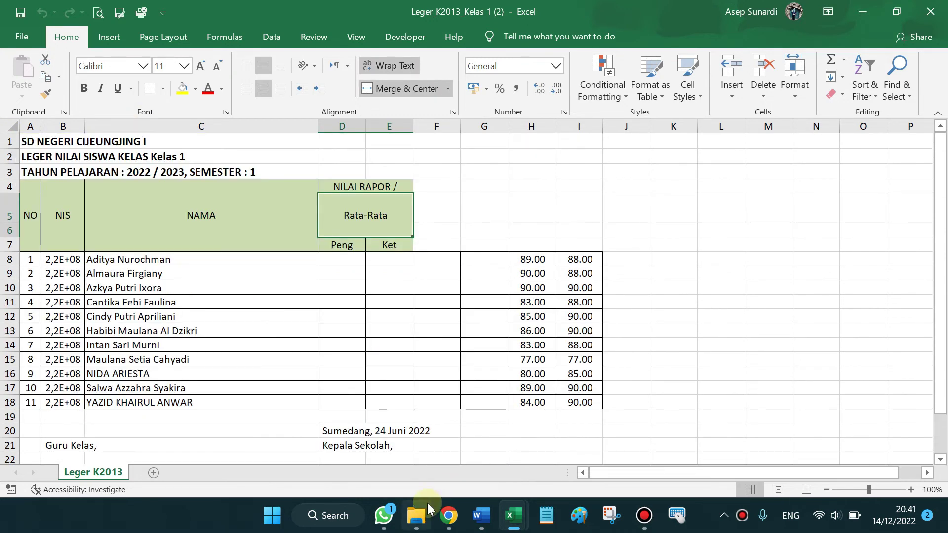
Switch to File Explorer and open the Leger_K2013_Kelas 1 workbook from .OPS File > NILAI > e-Rapor 2021-2022
left_click(416, 515)
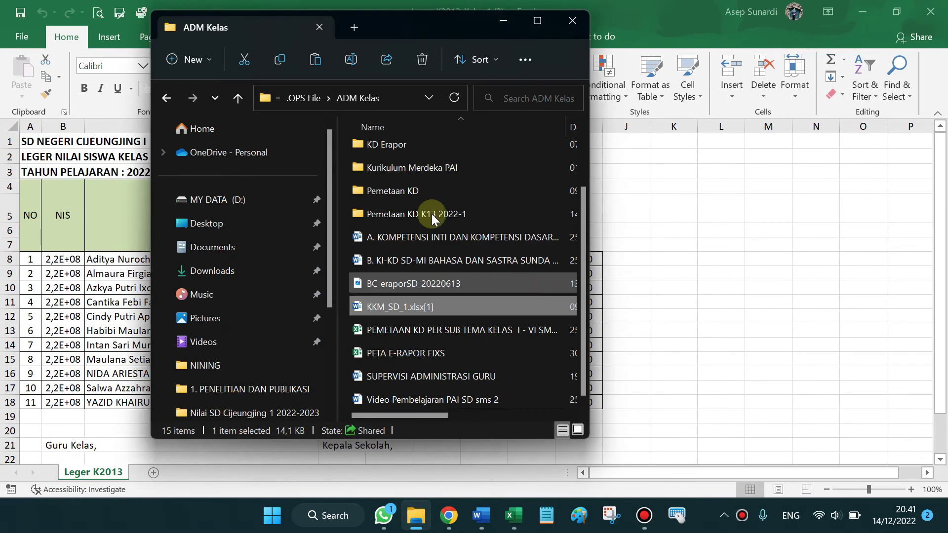
left_click(313, 100)
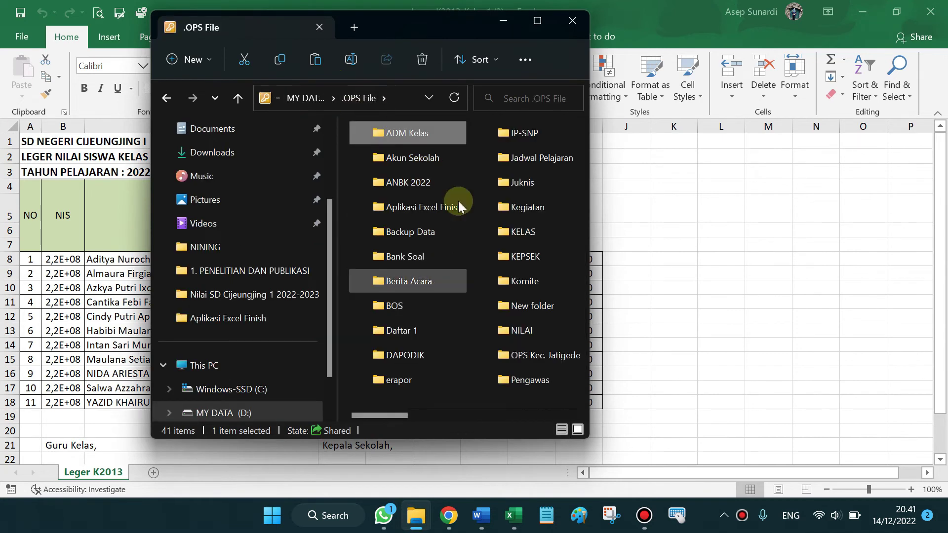
scroll(446, 332, "down", 2)
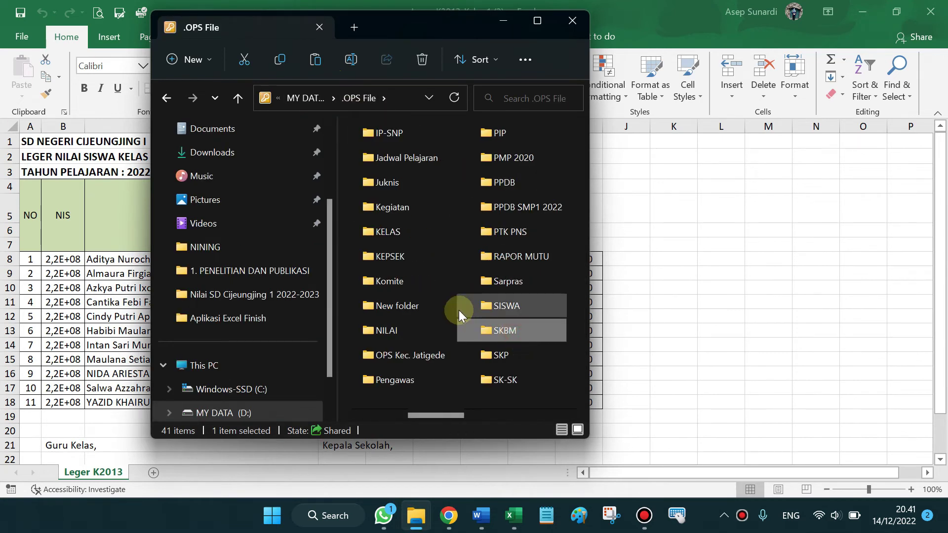
double_click(412, 334)
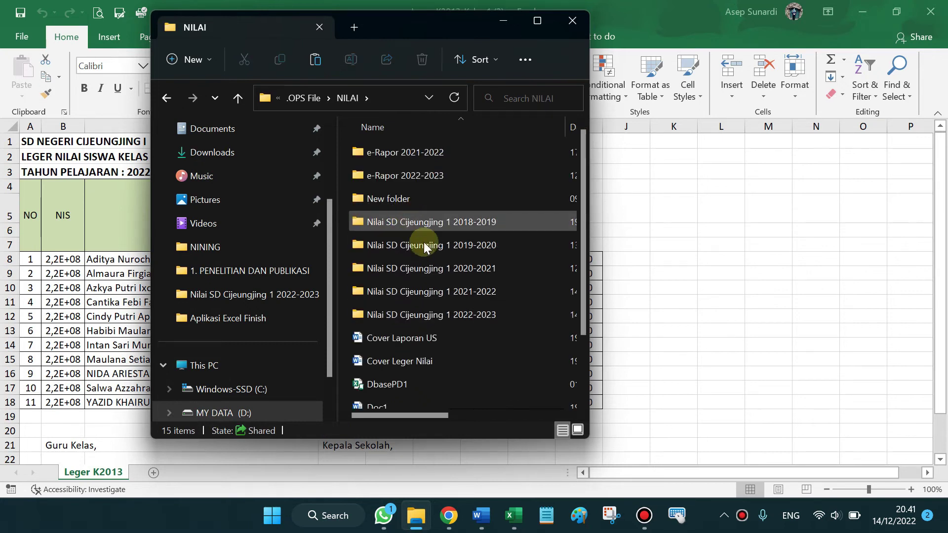
double_click(426, 154)
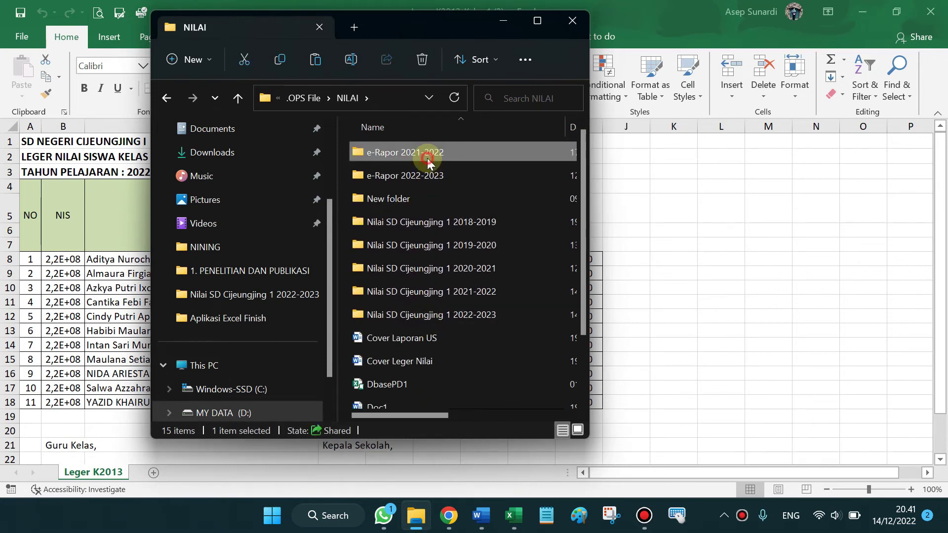
double_click(398, 154)
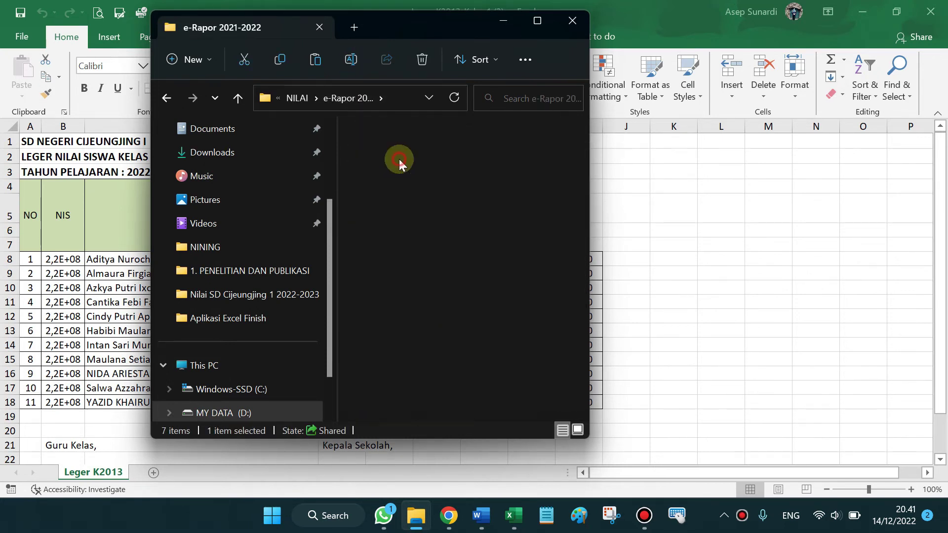
left_click(417, 156)
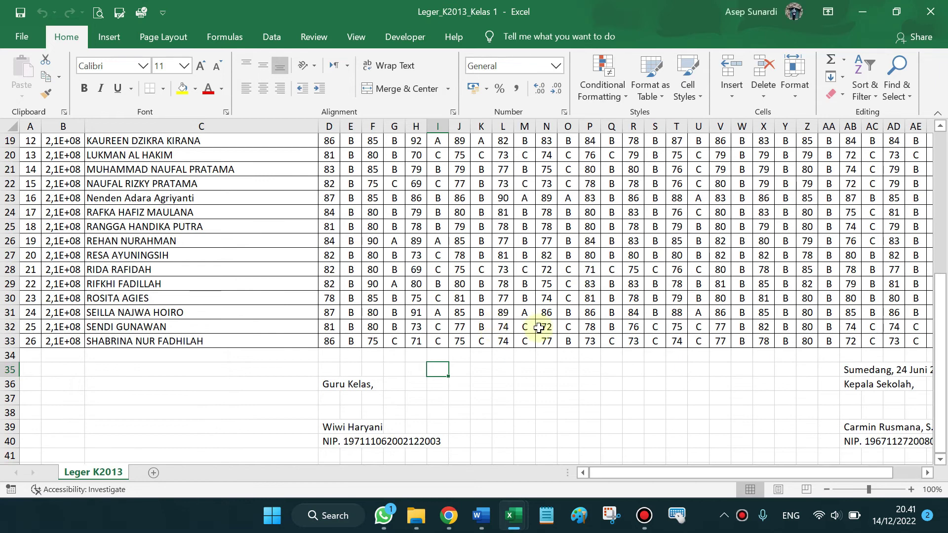
Examine the 2021/2022 ledger's subject grades and Rata-Rata columns at 80% zoom
scroll(539, 327, "up", 6)
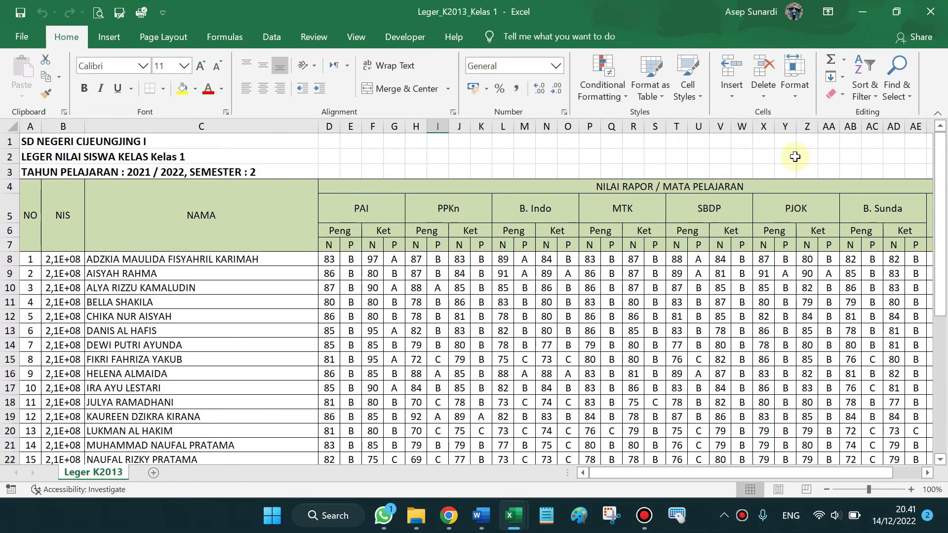
left_click(826, 489)
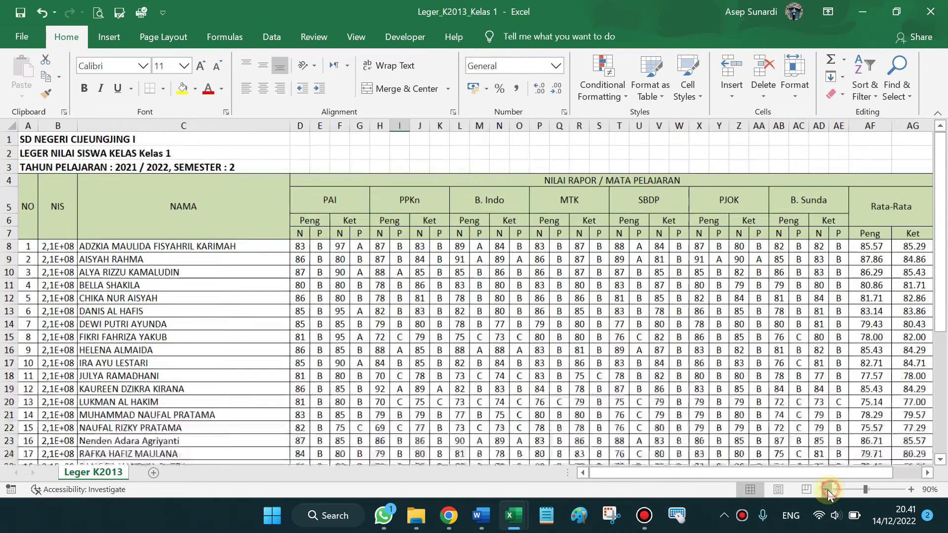
scroll(614, 362, "down", 2)
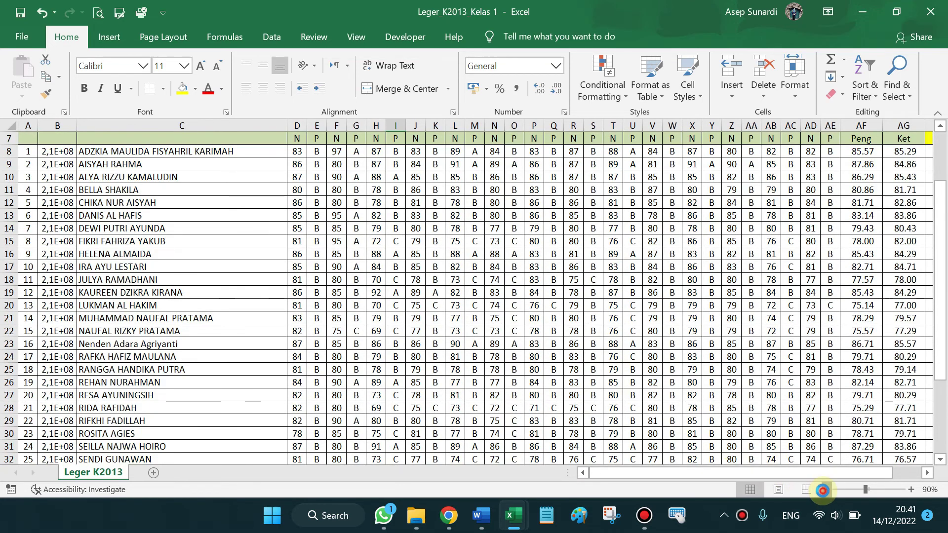
left_click(825, 489)
scroll(715, 395, "up", 2)
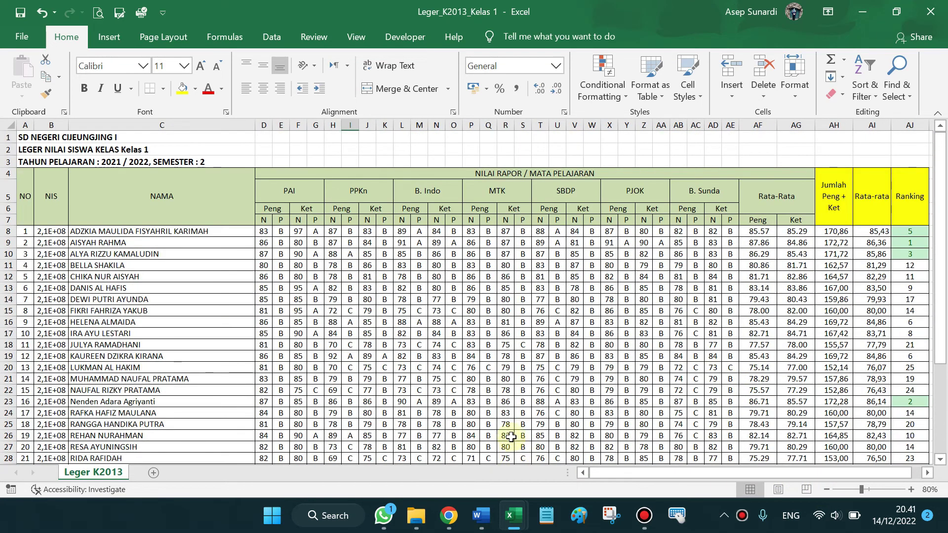
left_click_drag(778, 168, 766, 268)
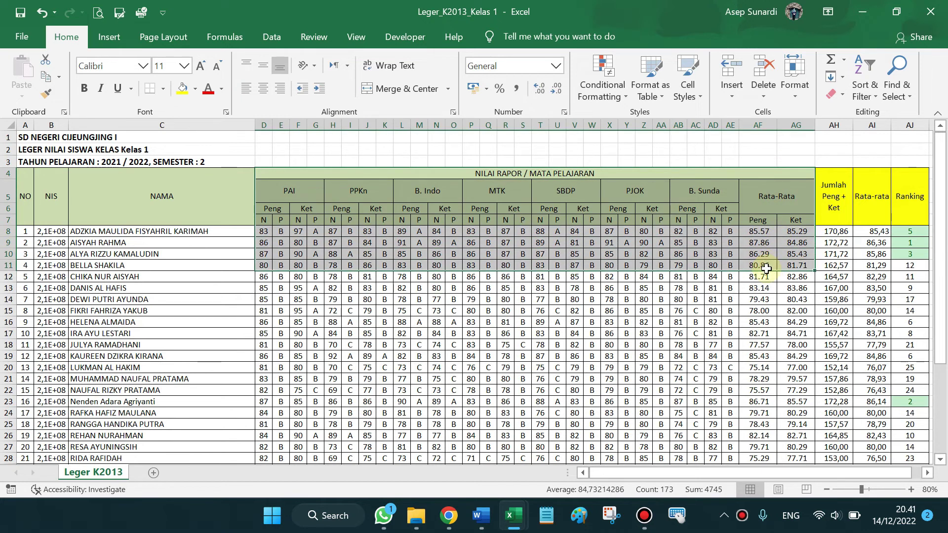
left_click(777, 203)
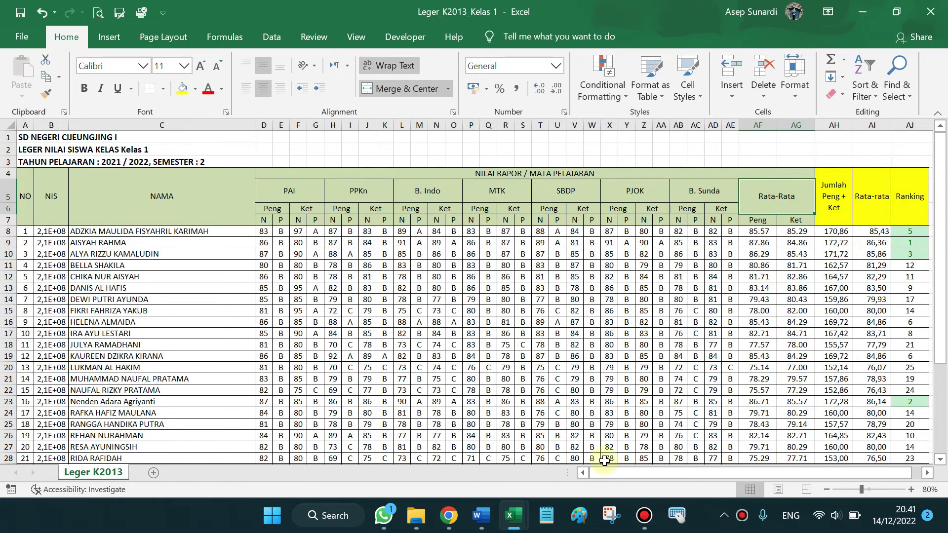
Switch to the Leger_K2013_Kelas 1 (2) workbook and compare its Rata-Rata heading with the unlabelled average columns H and I
mouse_move(513, 516)
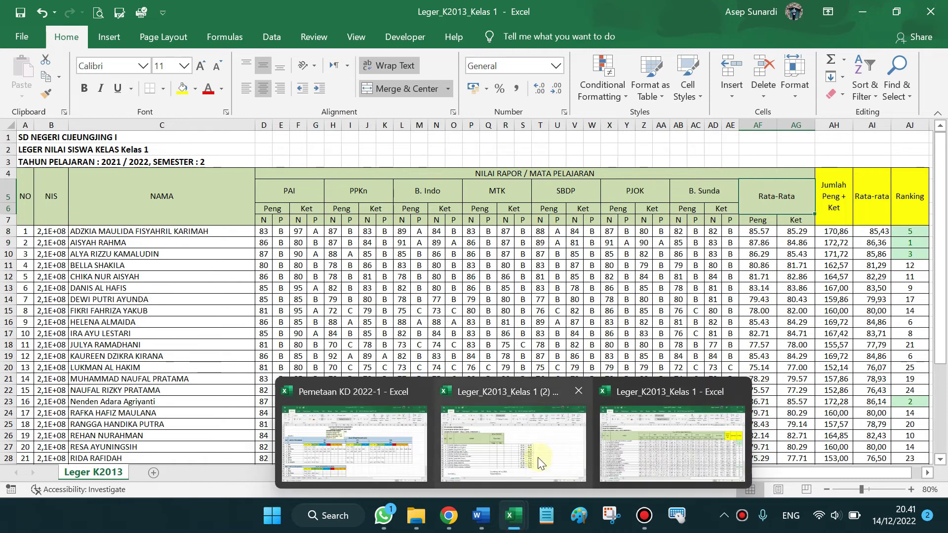
left_click(556, 425)
left_click_drag(544, 242, 594, 246)
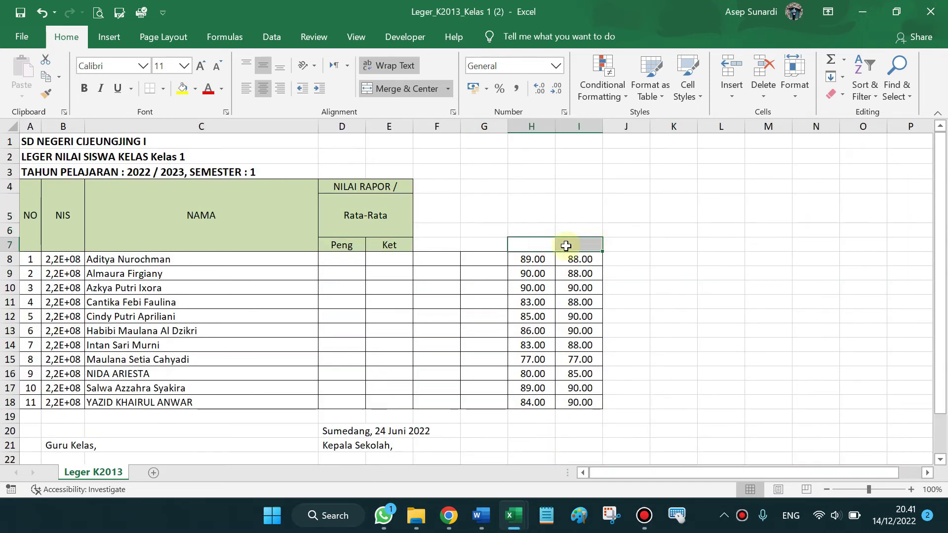
left_click(337, 199)
left_click_drag(389, 239, 387, 238)
left_click_drag(398, 186, 379, 246)
left_click_drag(540, 214, 590, 230)
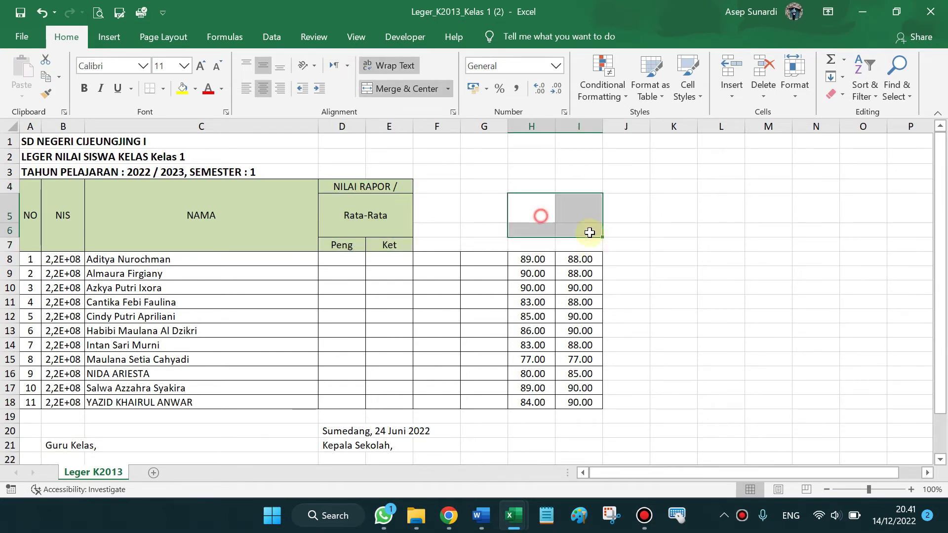
left_click(548, 228)
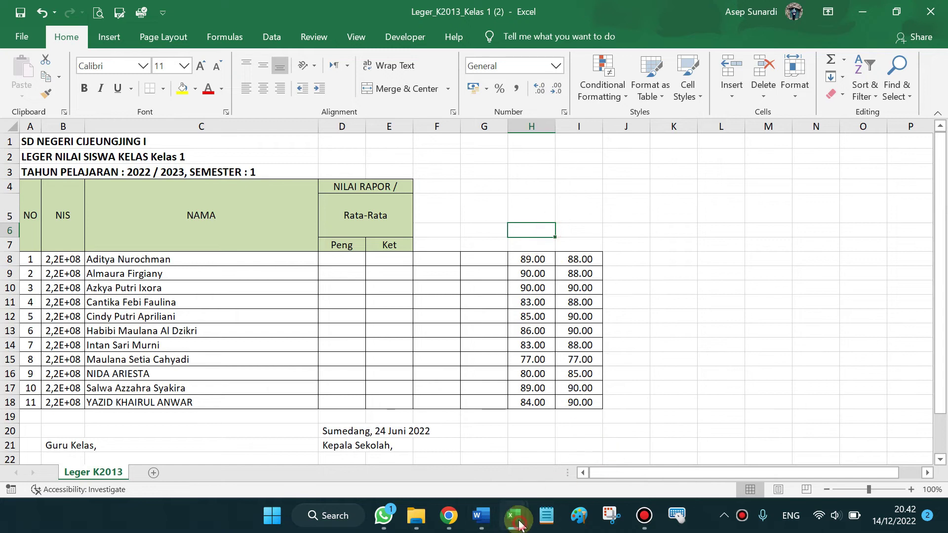
Return to the Leger_K2013_Kelas 1 workbook and examine its added Jumlah Peng + Ket, Rata-rata and Ranking columns
mouse_move(514, 519)
left_click(857, 447)
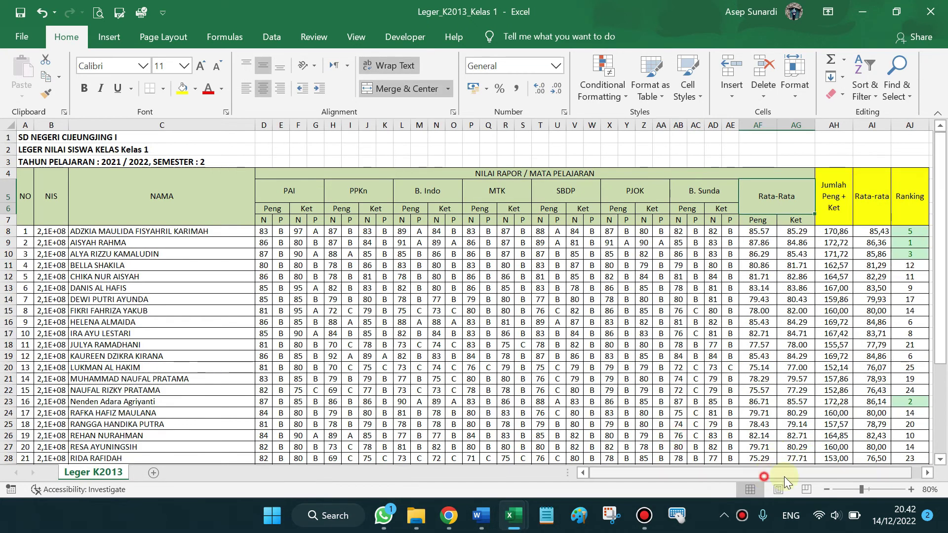
scroll(765, 475, "right", 1)
left_click(927, 472)
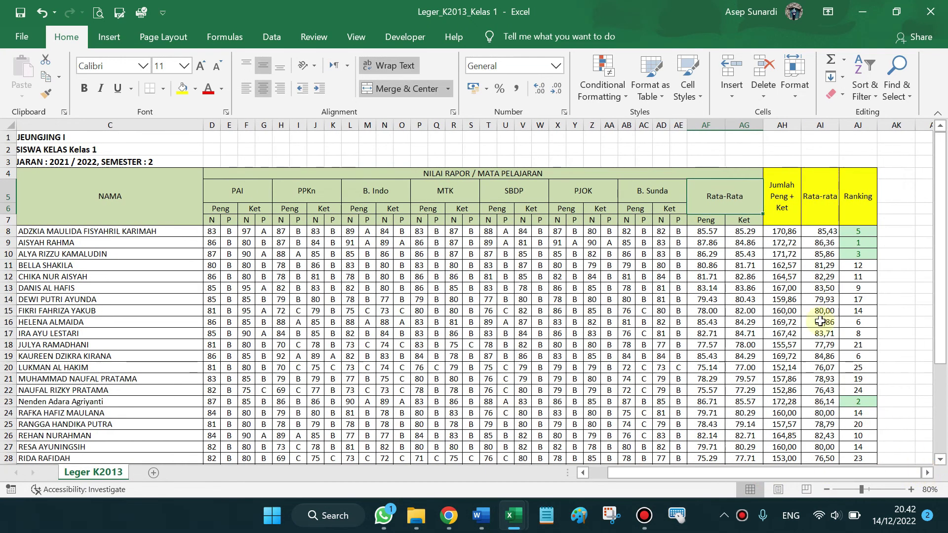
left_click(779, 210)
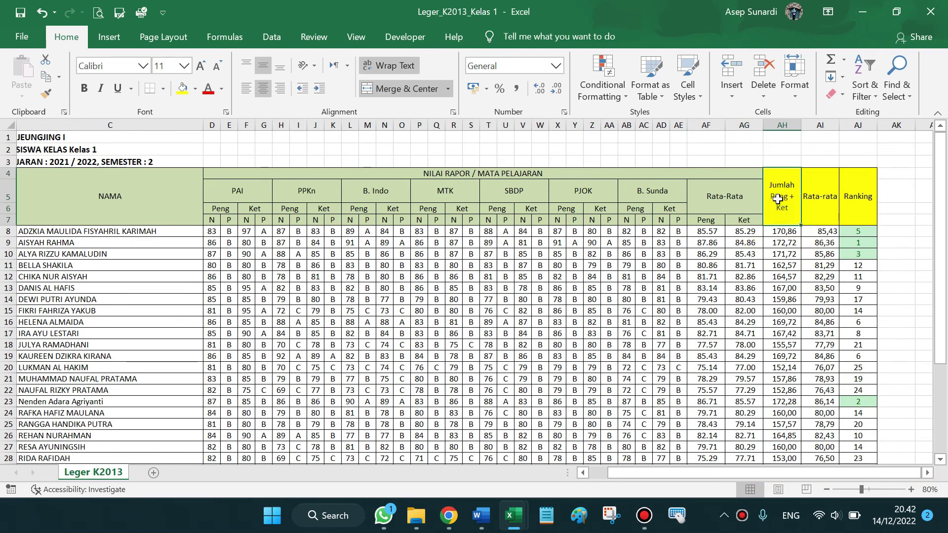
left_click_drag(866, 193, 850, 460)
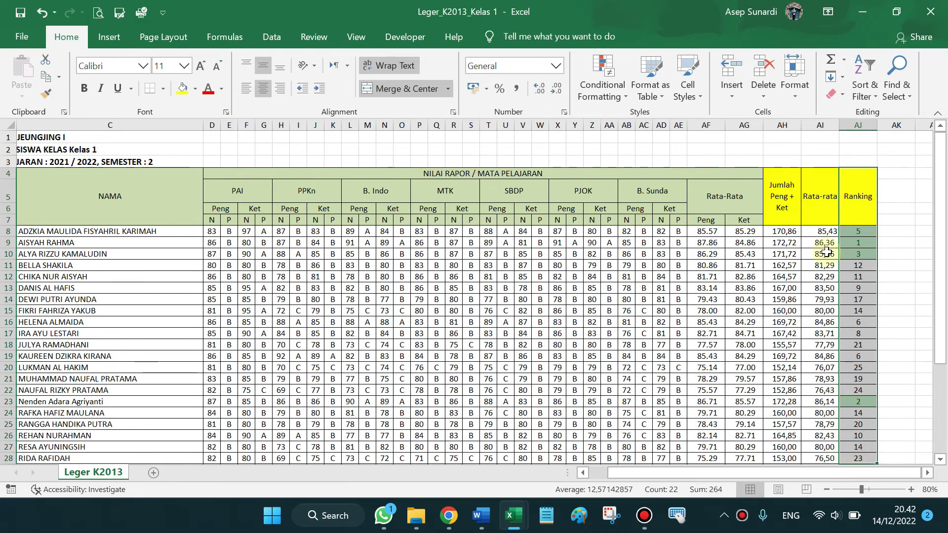
left_click(780, 199)
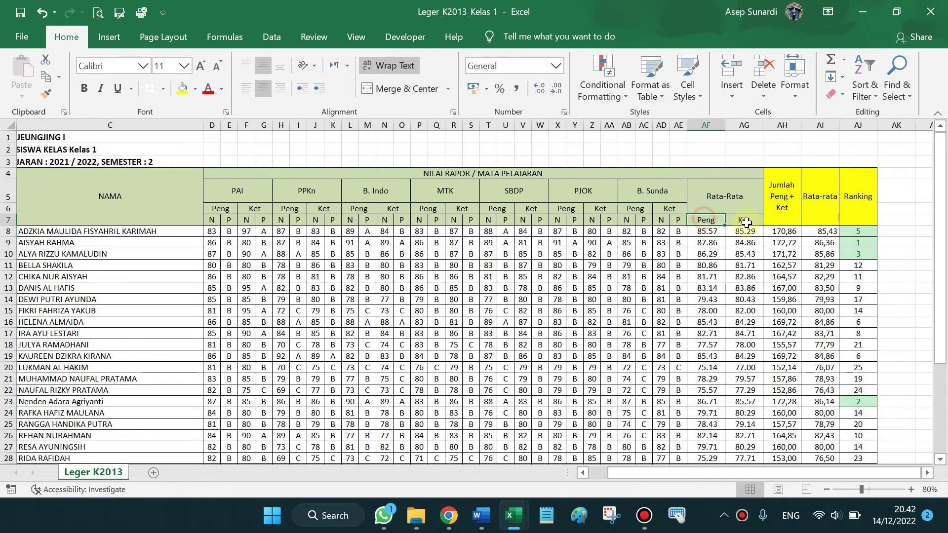
left_click_drag(790, 208, 787, 229)
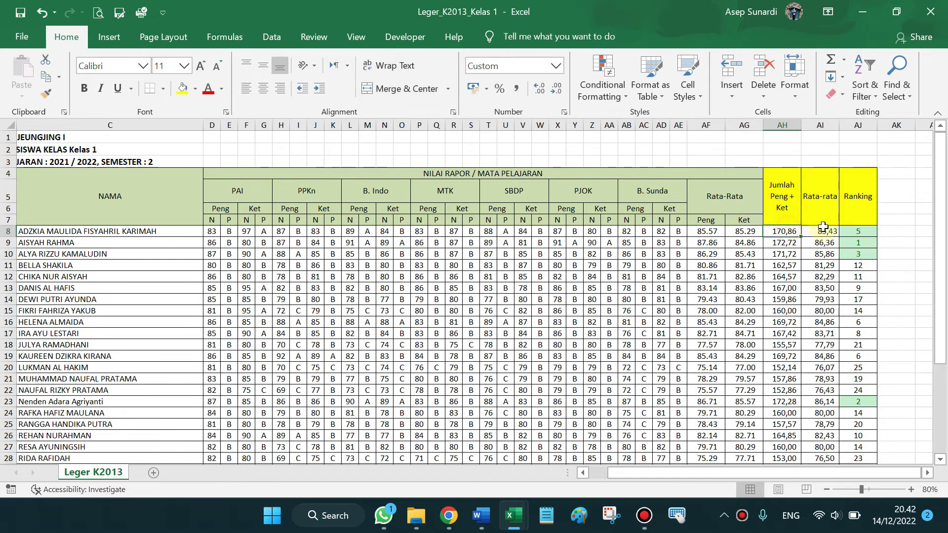
left_click(827, 205)
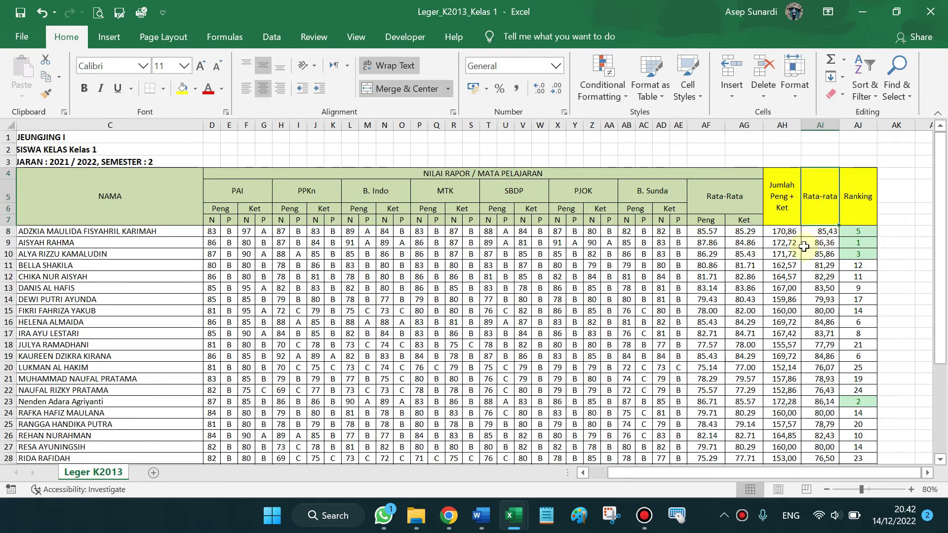
left_click(821, 232)
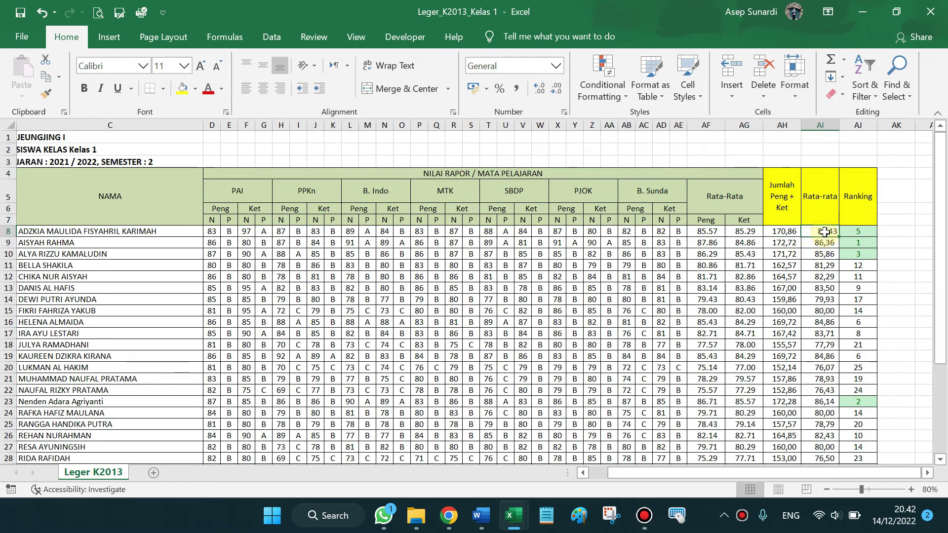
Select the Ranking values and columns AH to AJ to review the added total, average and ranking figures in the Kelas 1 ledger
left_click_drag(860, 209, 858, 435)
scroll(860, 350, "down", 5)
scroll(859, 351, "up", 4)
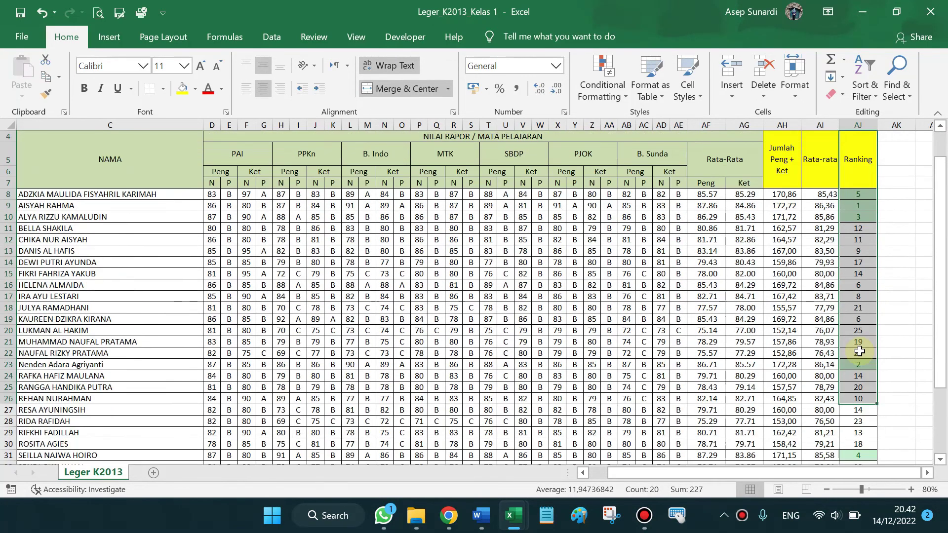
scroll(885, 348, "down", 2)
left_click_drag(863, 401, 802, 180)
left_click(783, 125)
left_click_drag(807, 124, 861, 125)
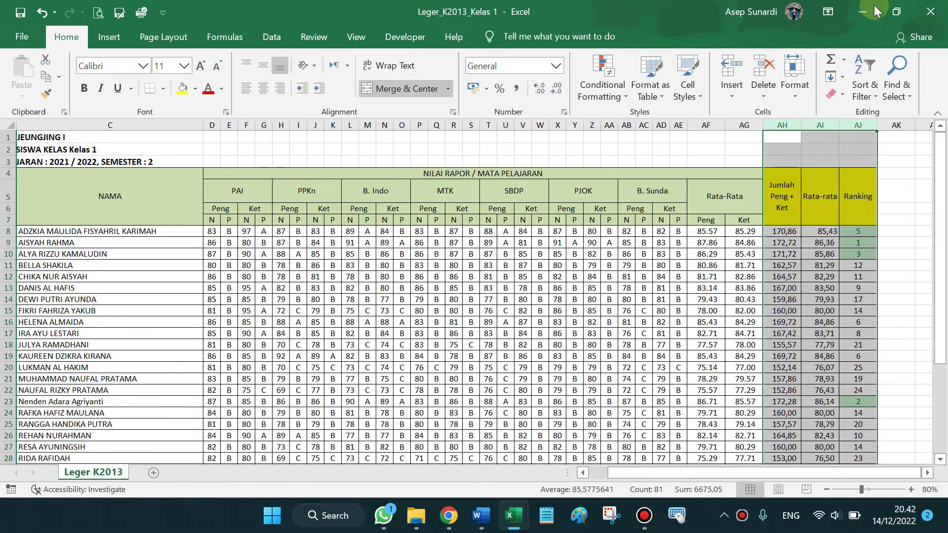
Close both ledger workbooks and the Pemetaan KD 2022-1 workbook, and close the cetak_legger.php browser page in Chrome
left_click(930, 11)
left_click(930, 11)
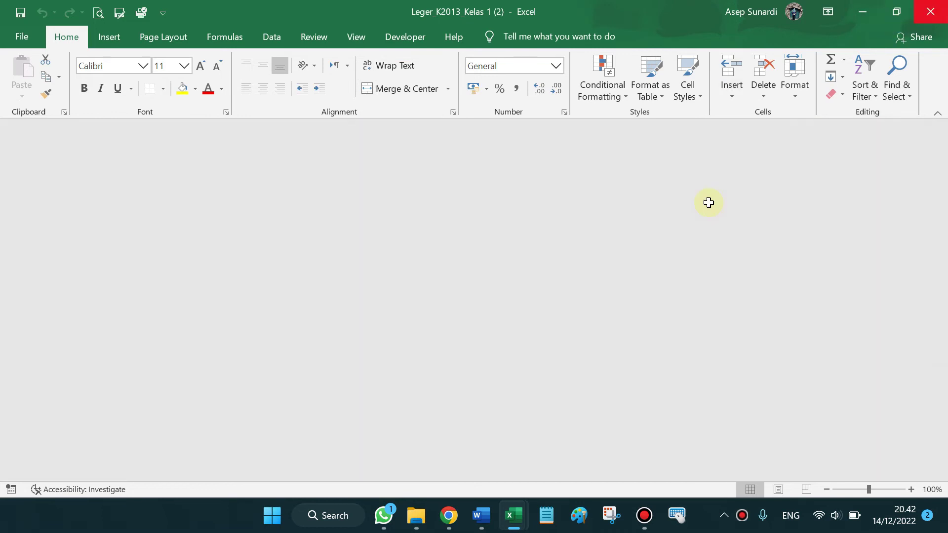
left_click(862, 14)
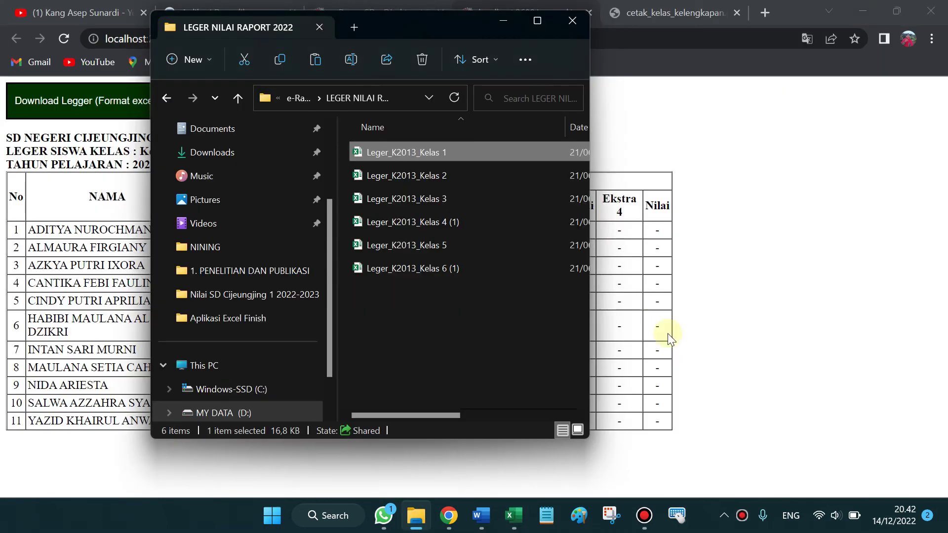
left_click(736, 264)
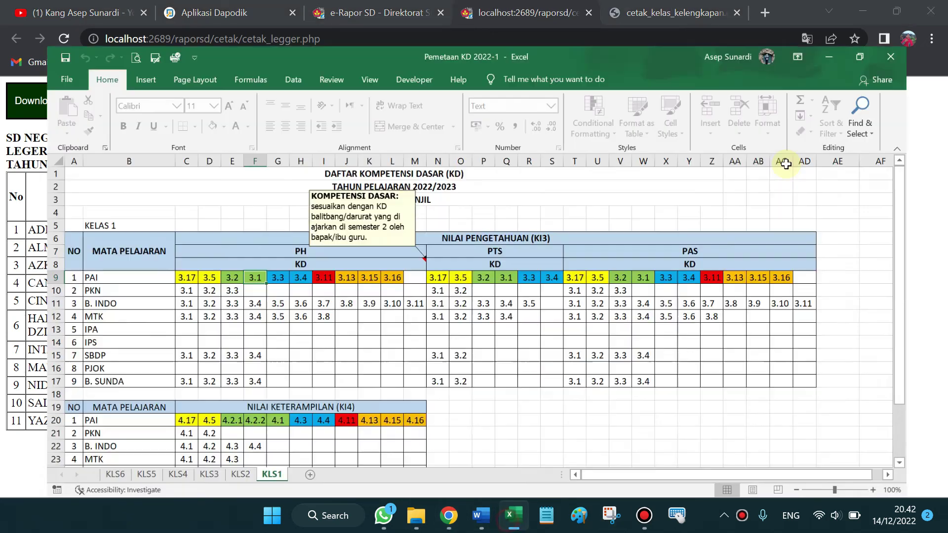
left_click(513, 516)
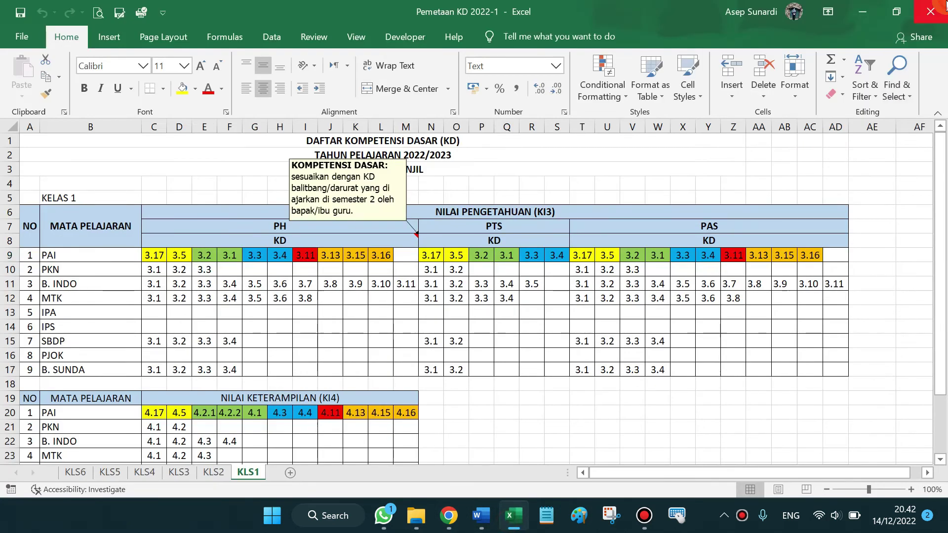
left_click(939, 4)
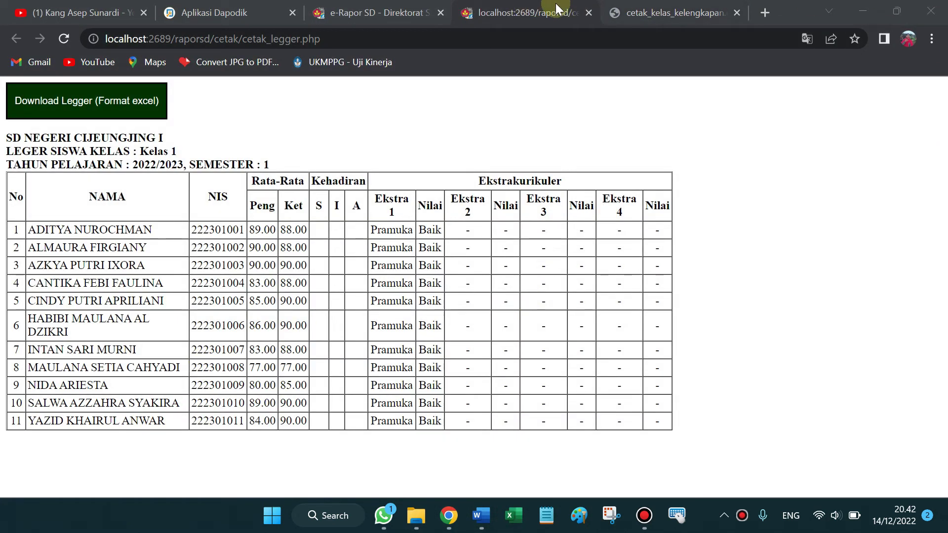
left_click(589, 12)
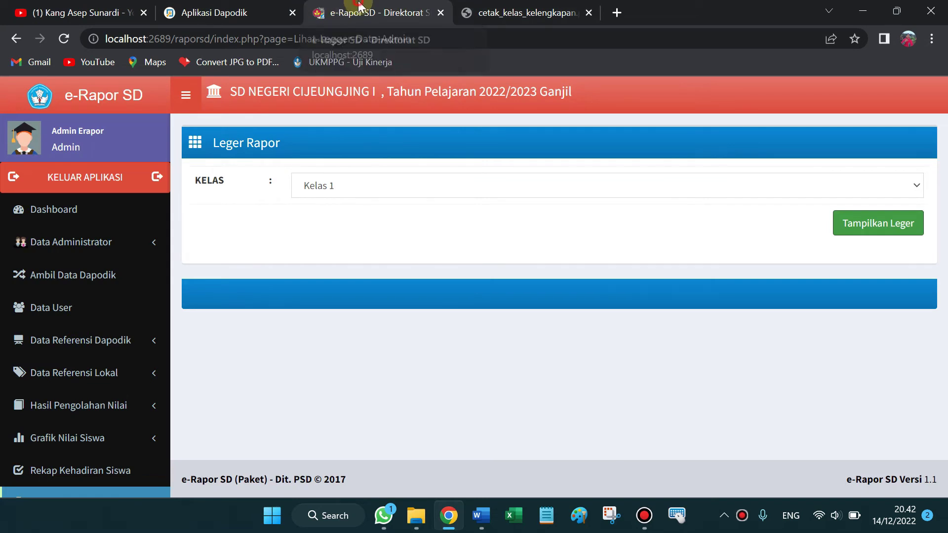
Look over the Hasil Pengolahan Nilai options and open the Sinkron Nilai Dapodik page
scroll(89, 311, "down", 5)
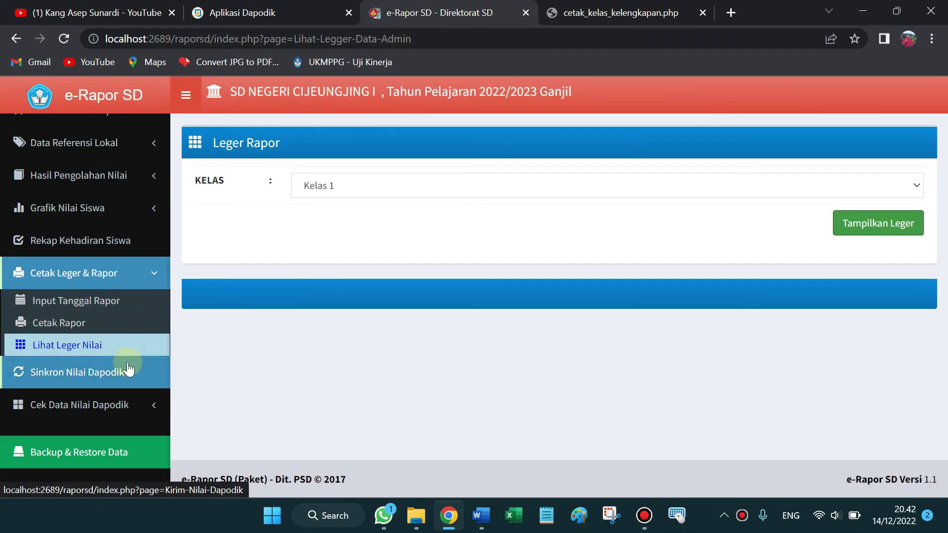
left_click(92, 278)
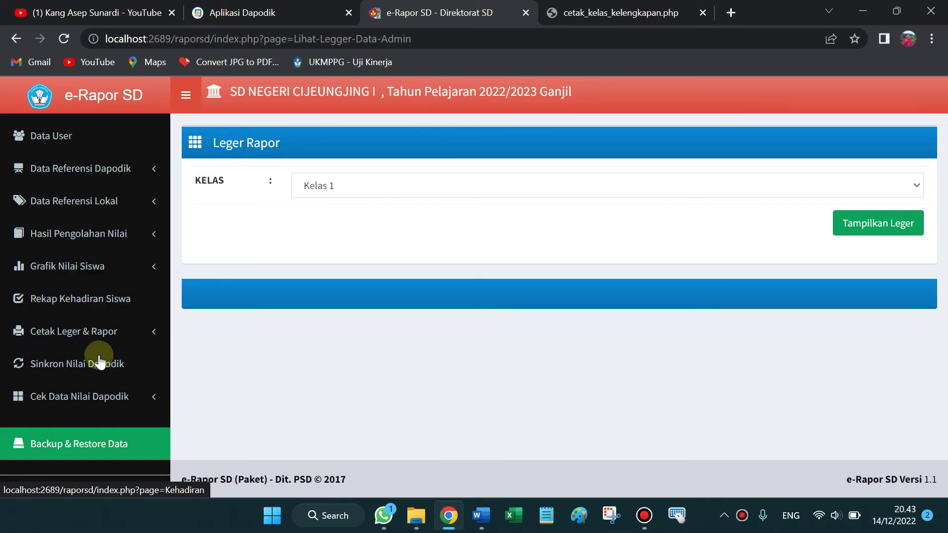
left_click(87, 239)
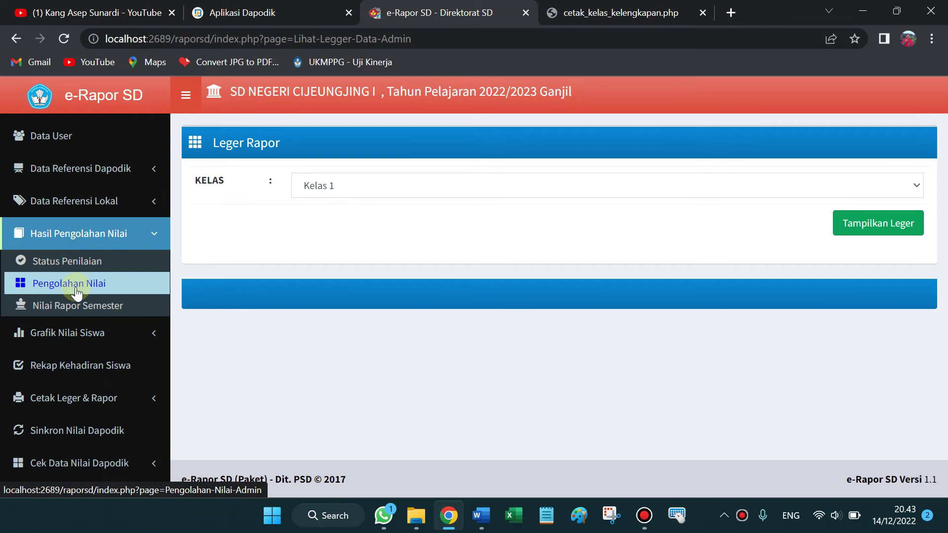
left_click(102, 239)
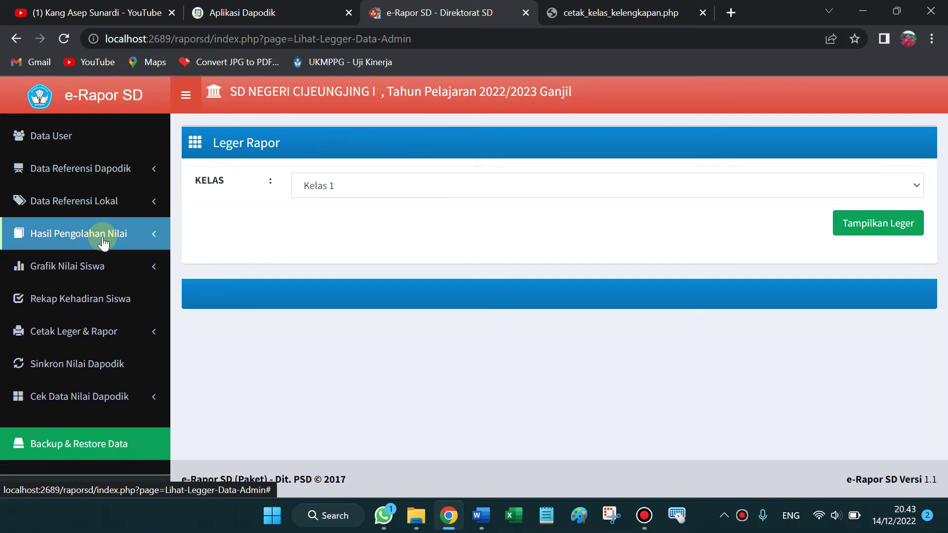
left_click(95, 372)
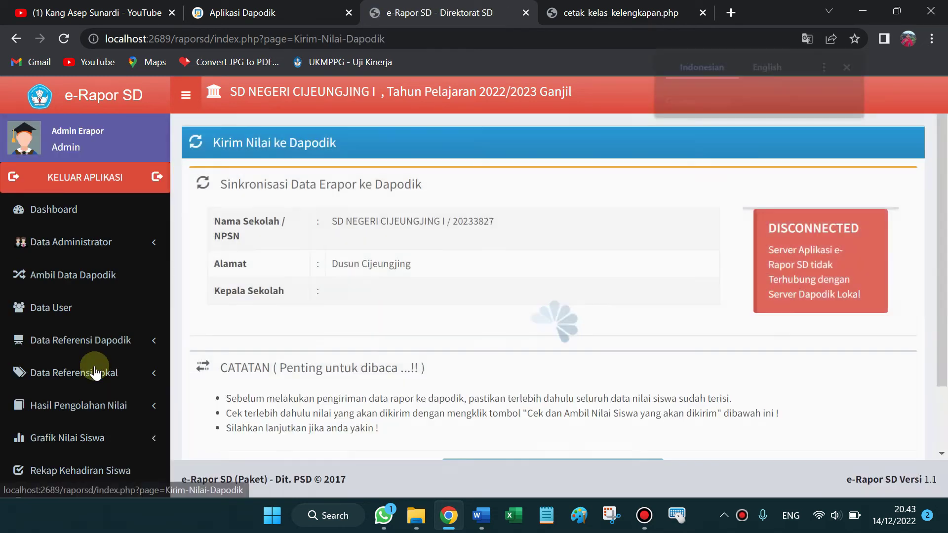
Read the Kirim Nilai ke Dapodik page's connection status and CATATAN notes, and check the Aplikasi Dapodik page
scroll(587, 282, "down", 1)
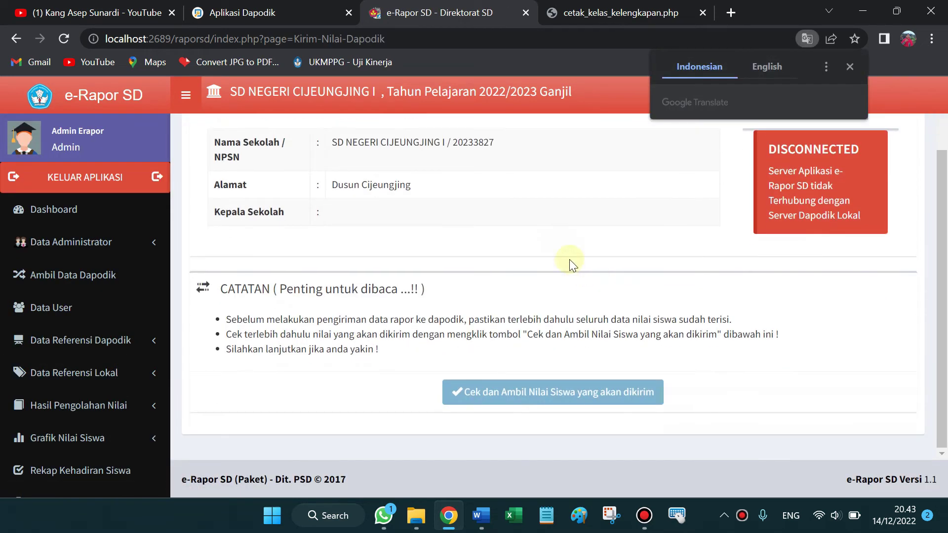
scroll(470, 316, "up", 2)
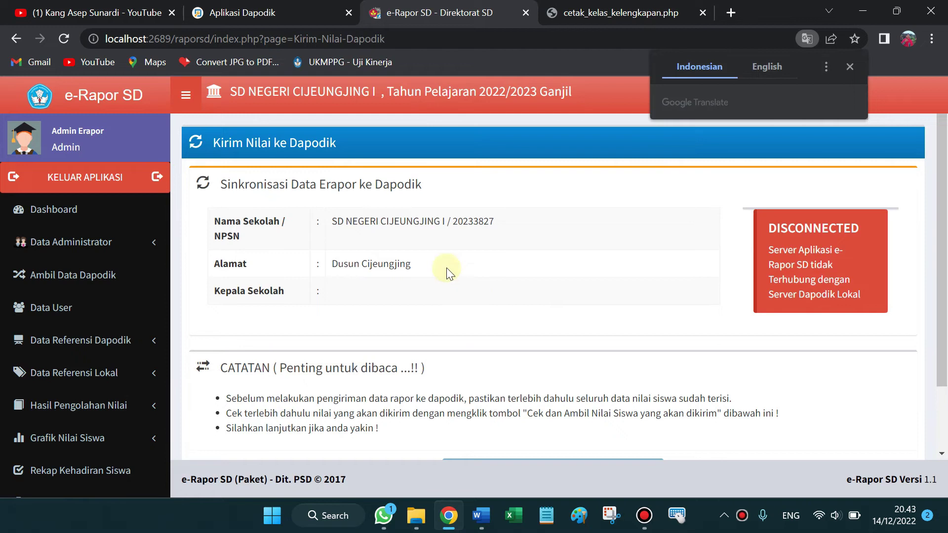
scroll(476, 311, "down", 2)
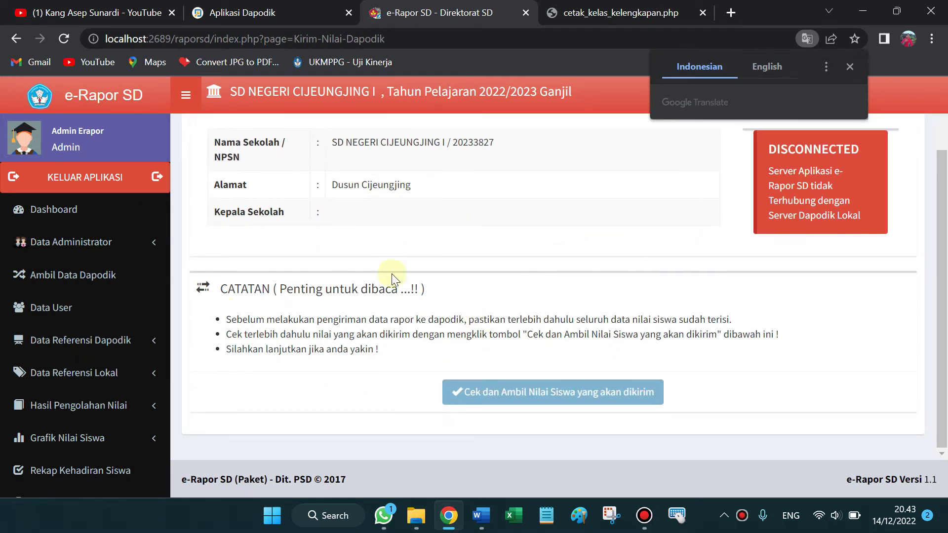
left_click(42, 320)
scroll(42, 320, "down", 3)
left_click(267, 12)
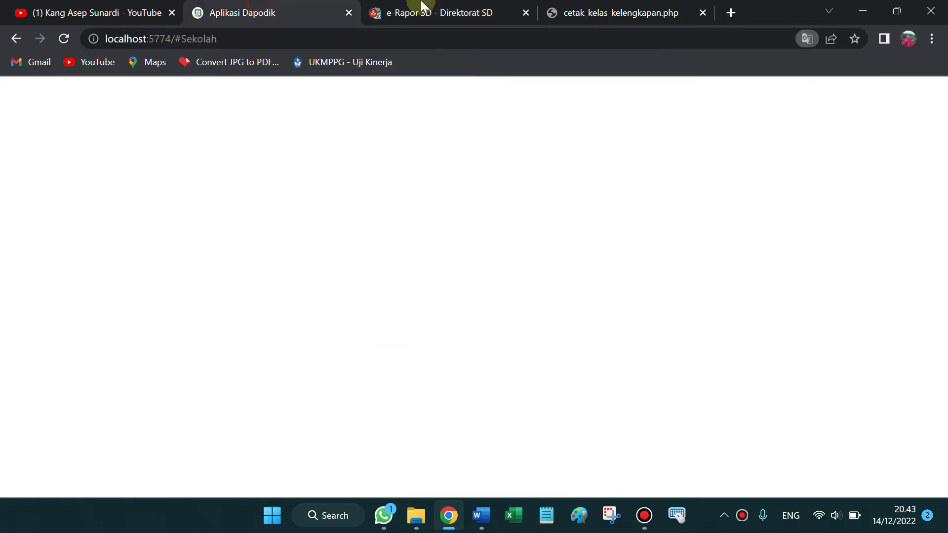
left_click(421, 17)
left_click(124, 458)
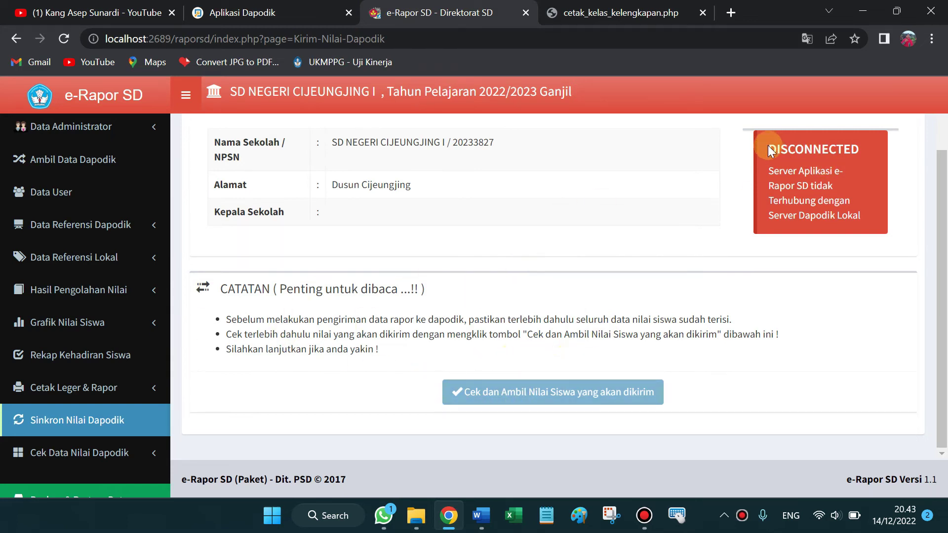
scroll(484, 288, "up", 1)
scroll(483, 291, "down", 1)
scroll(329, 285, "up", 1)
scroll(292, 295, "down", 1)
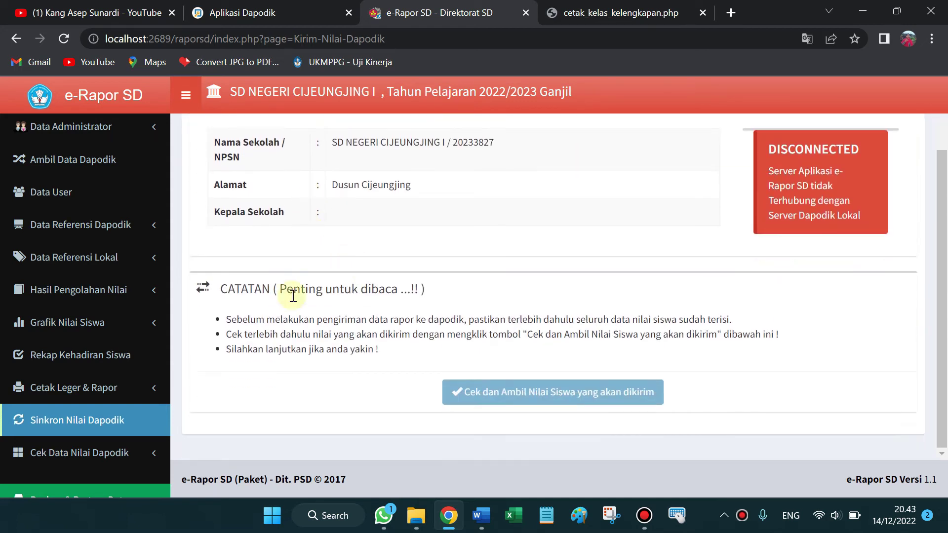
Open Nilai Rapor Dapodik under Cek Data Nilai Dapodik and check which classes the Kelas field offers
scroll(158, 264, "down", 1)
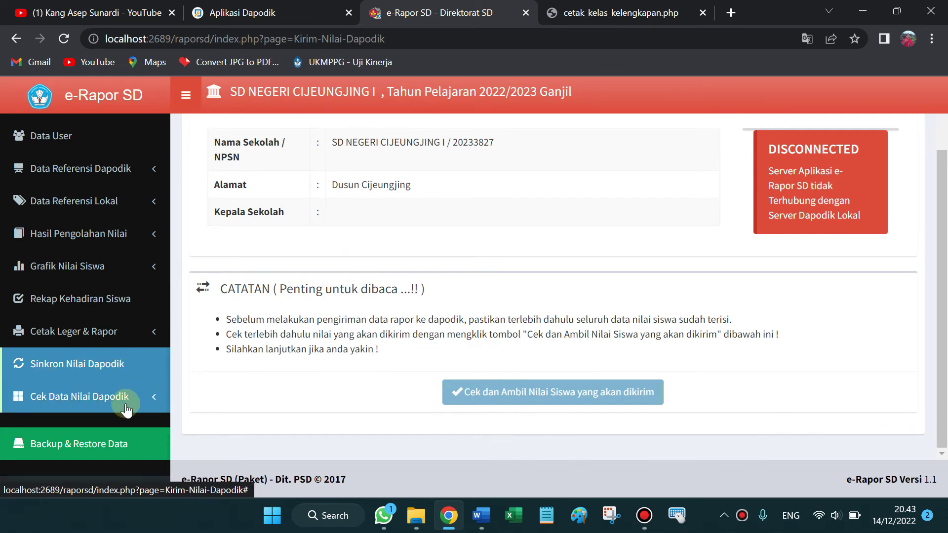
left_click(105, 405)
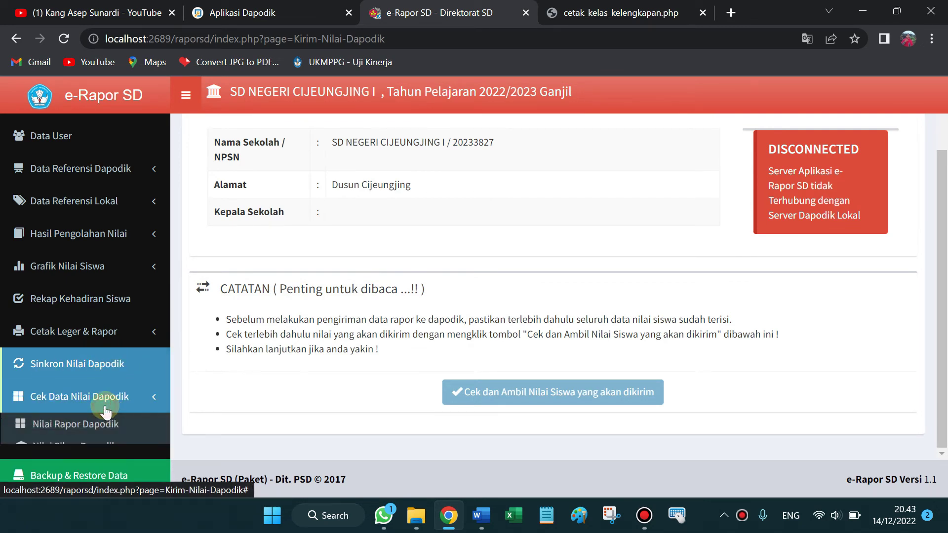
scroll(117, 396, "down", 1)
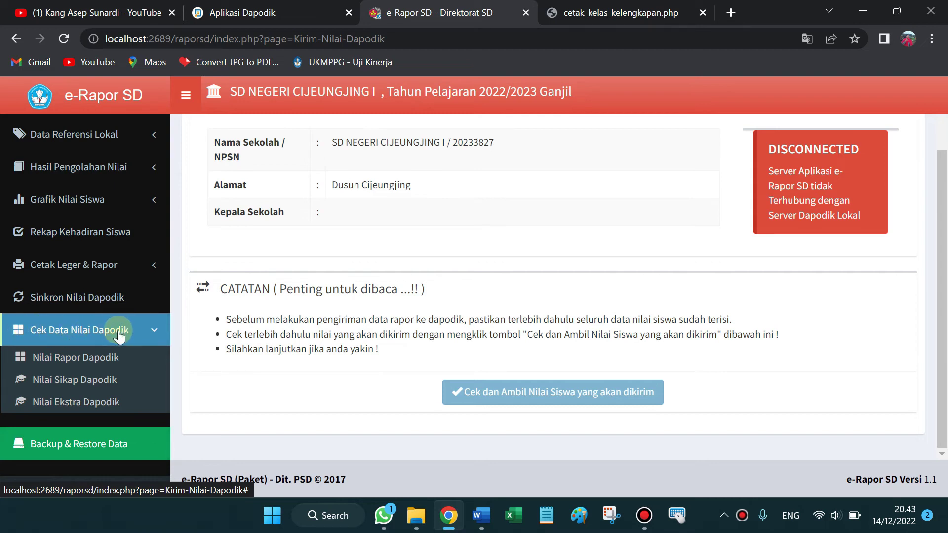
left_click(103, 364)
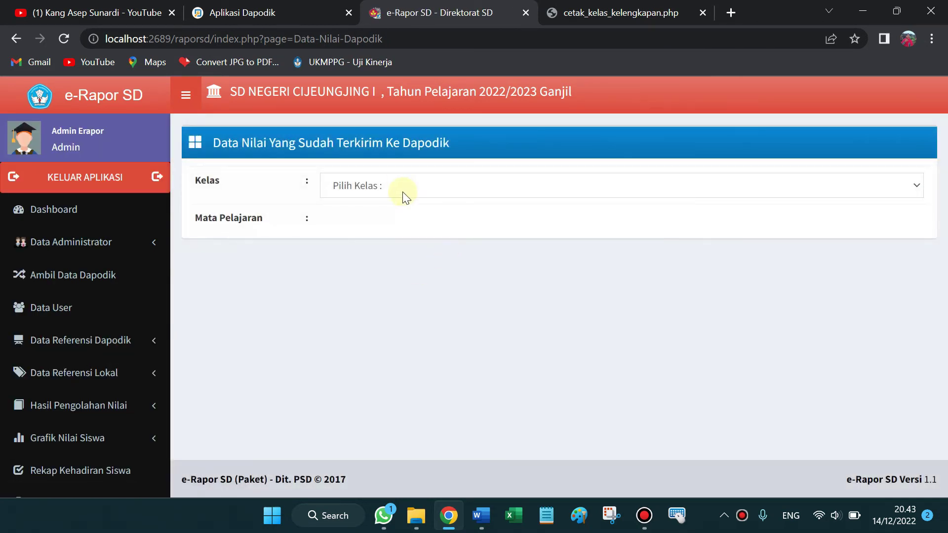
left_click(401, 183)
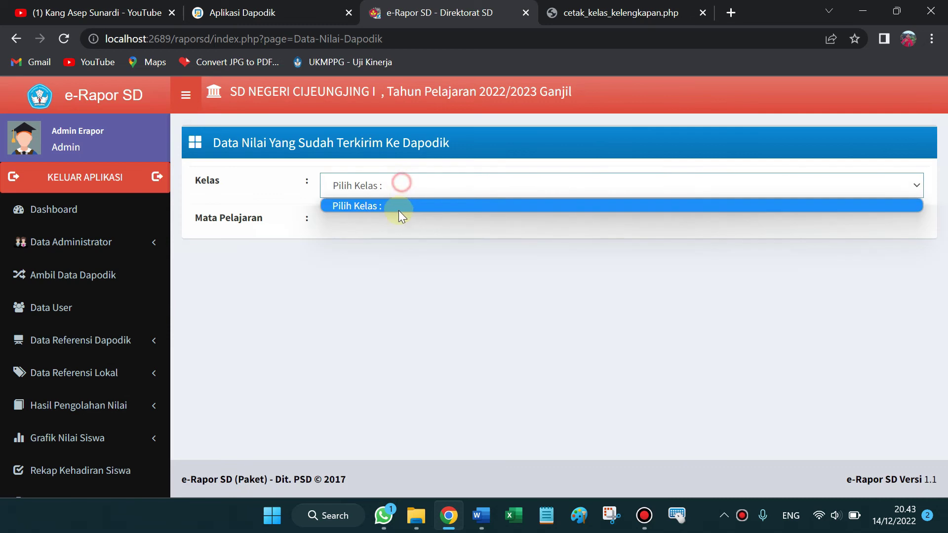
left_click(388, 195)
left_click(384, 193)
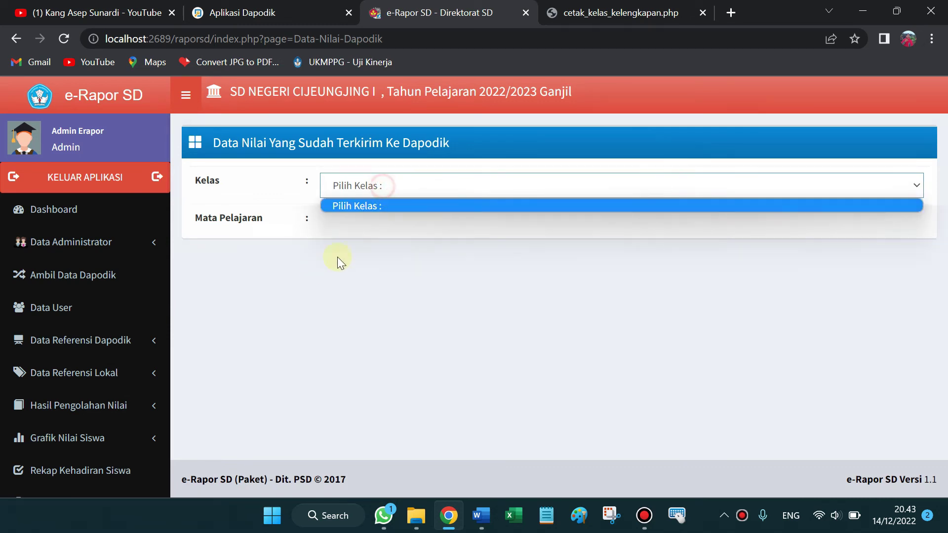
left_click(385, 192)
left_click(383, 190)
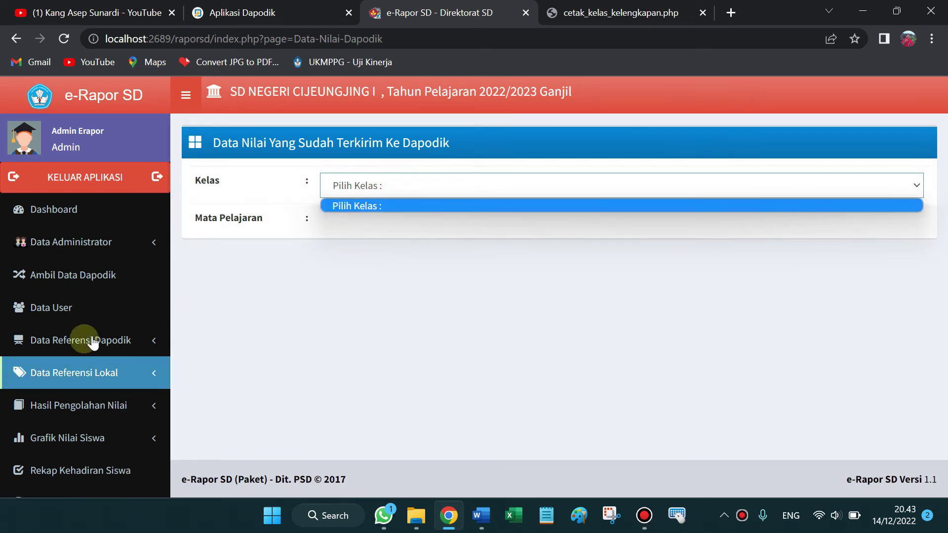
Review the Nilai Rapor, Nilai Sikap and Nilai Ekstra Dapodik options under Cek Data Nilai Dapodik
scroll(109, 350, "down", 2)
scroll(129, 363, "down", 3)
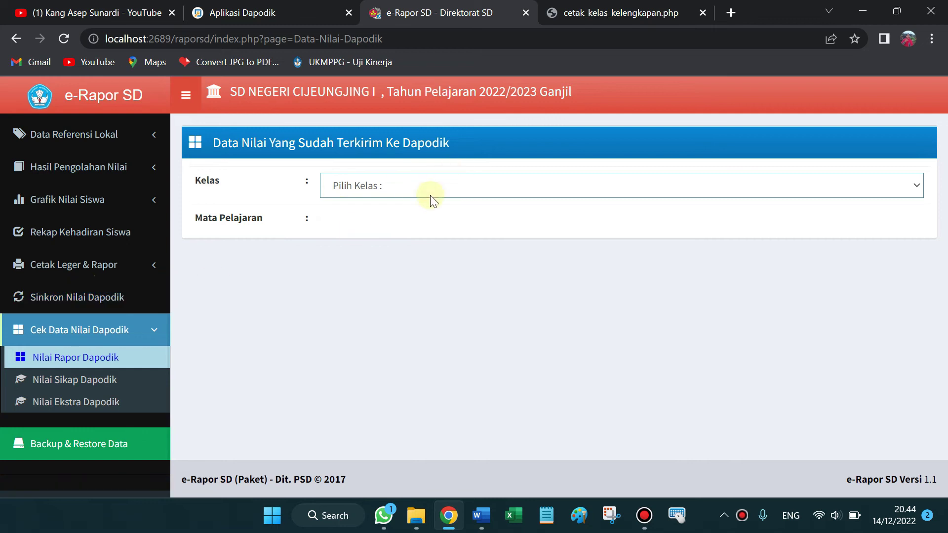
left_click(77, 331)
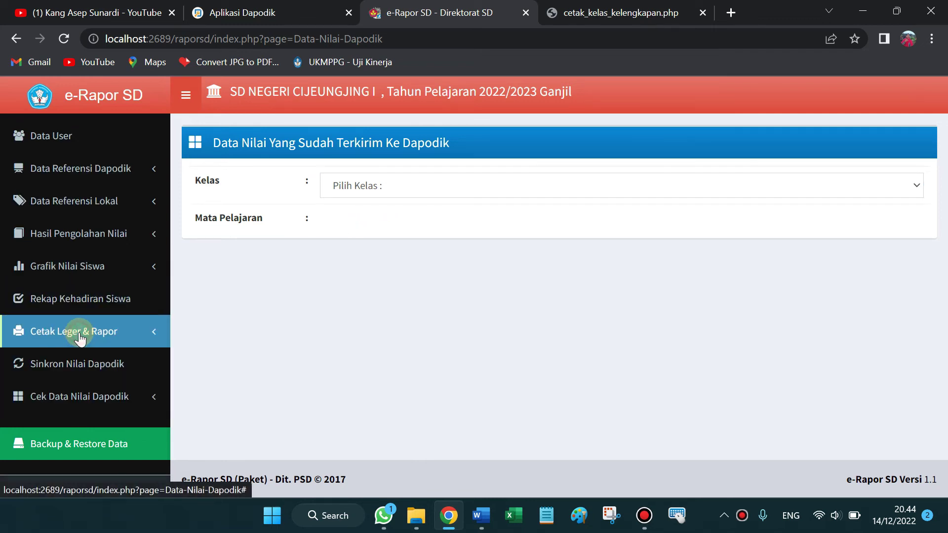
left_click(76, 408)
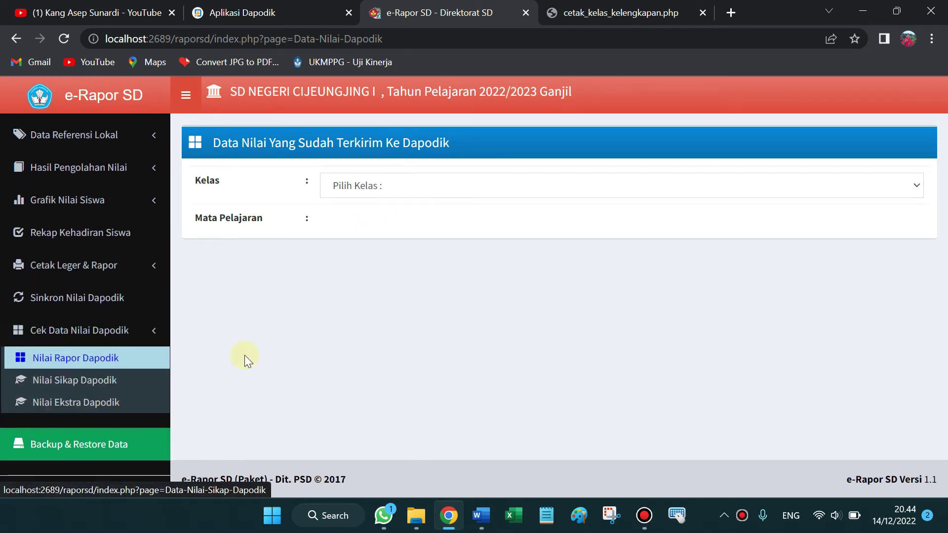
left_click(144, 328)
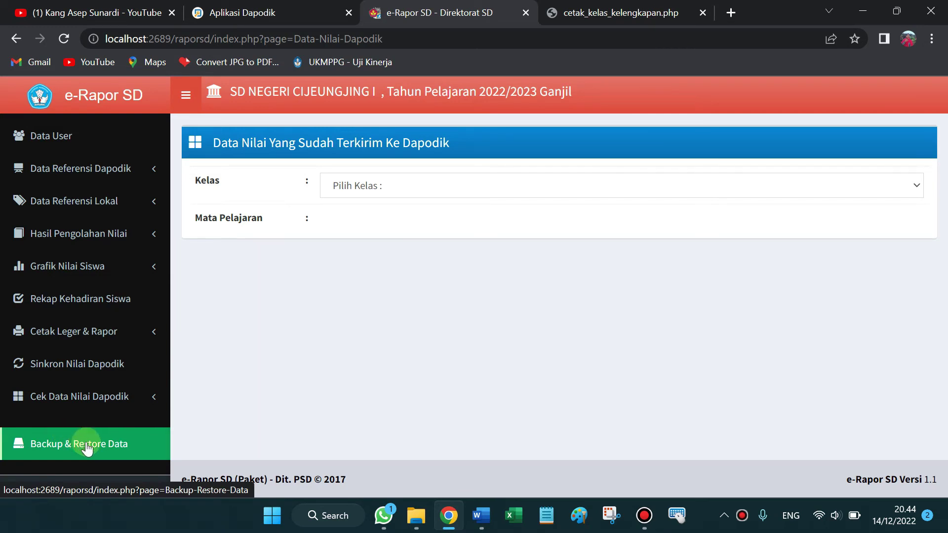
Open Backup & Restore Data and read the backup notes, including the required backup folder location
left_click(73, 447)
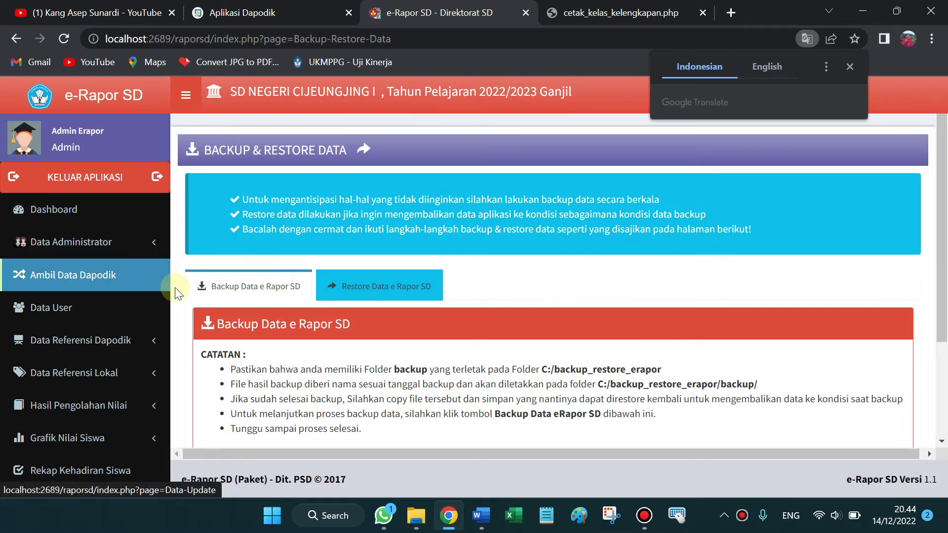
scroll(136, 286, "down", 3)
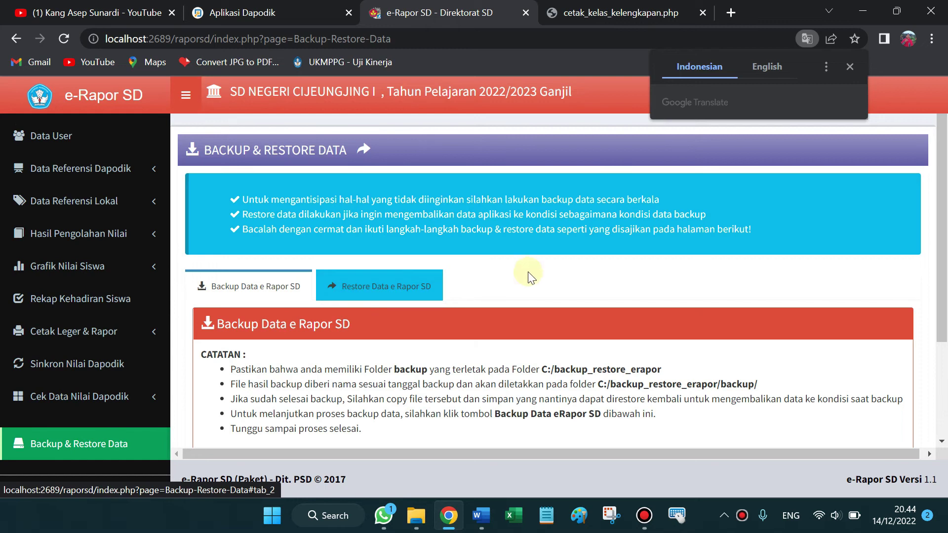
scroll(440, 257, "down", 3)
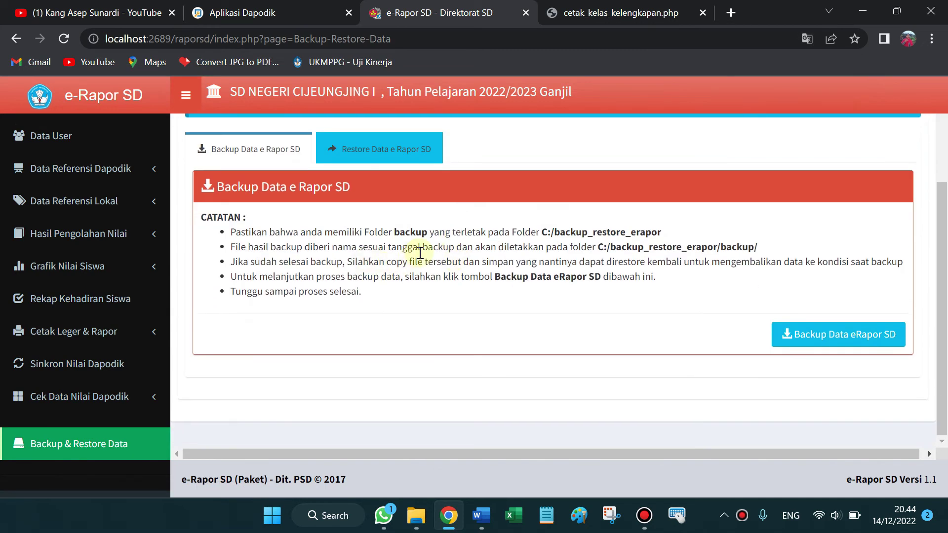
scroll(429, 262, "up", 3)
scroll(593, 272, "down", 3)
scroll(726, 269, "up", 2)
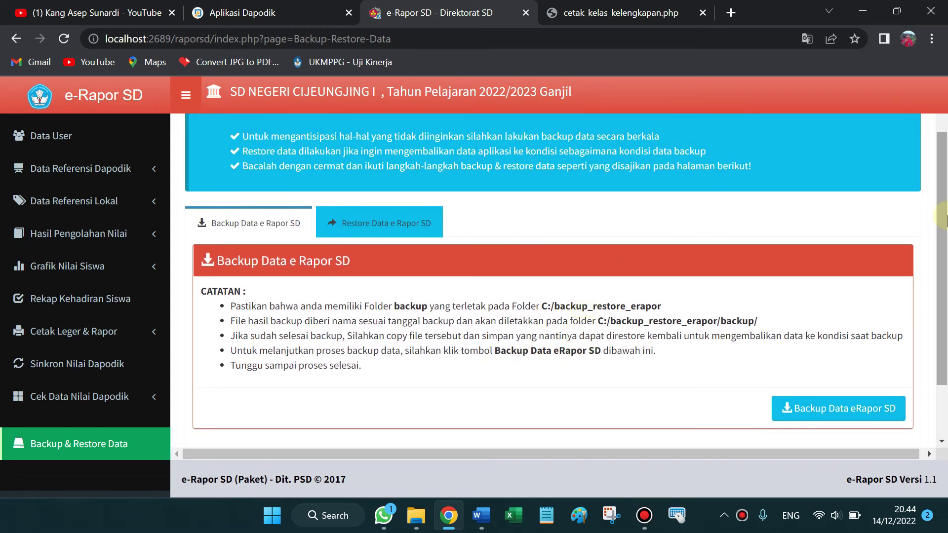
scroll(776, 243, "up", 1)
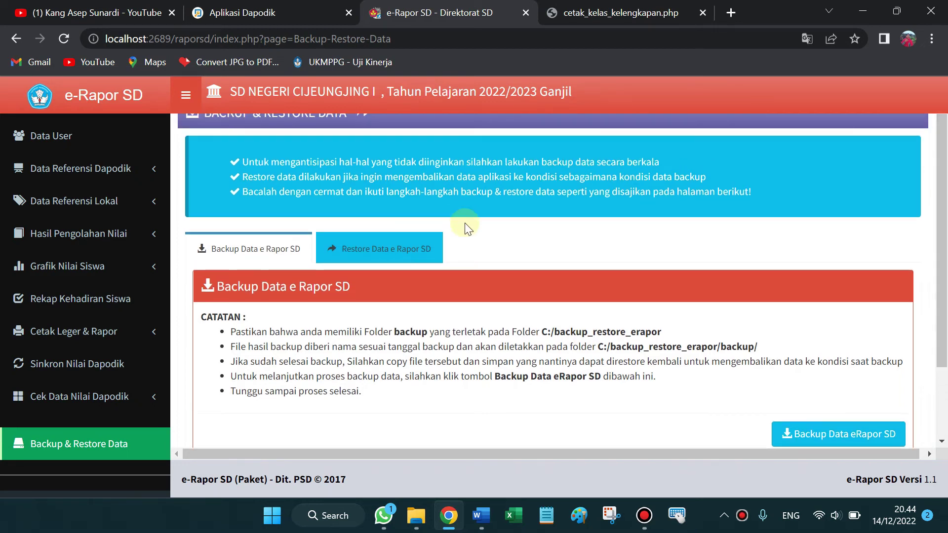
Read the backup notes on the Backup & Restore Data page, and check the notes and file field under Restore Data e Rapor SD
scroll(782, 264, "down", 1)
scroll(686, 266, "up", 2)
scroll(686, 264, "down", 3)
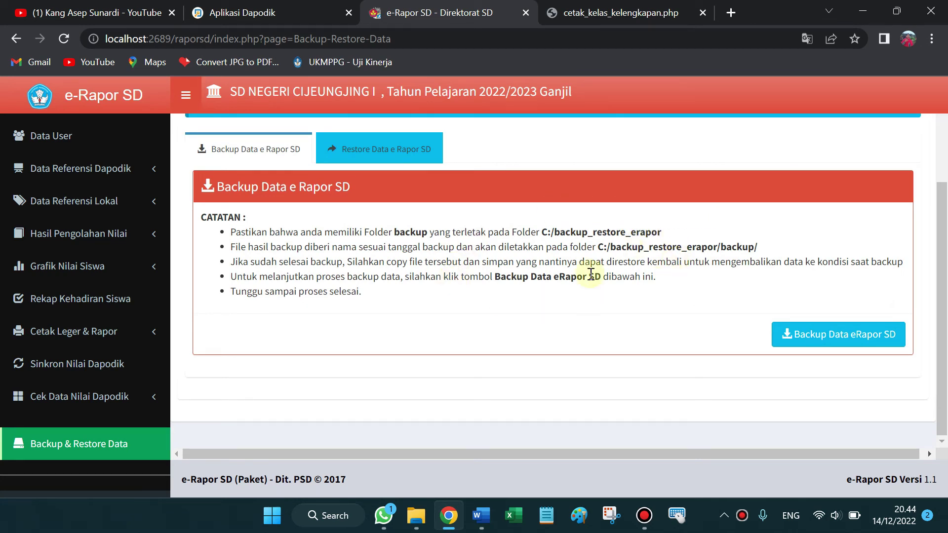
scroll(440, 281, "up", 3)
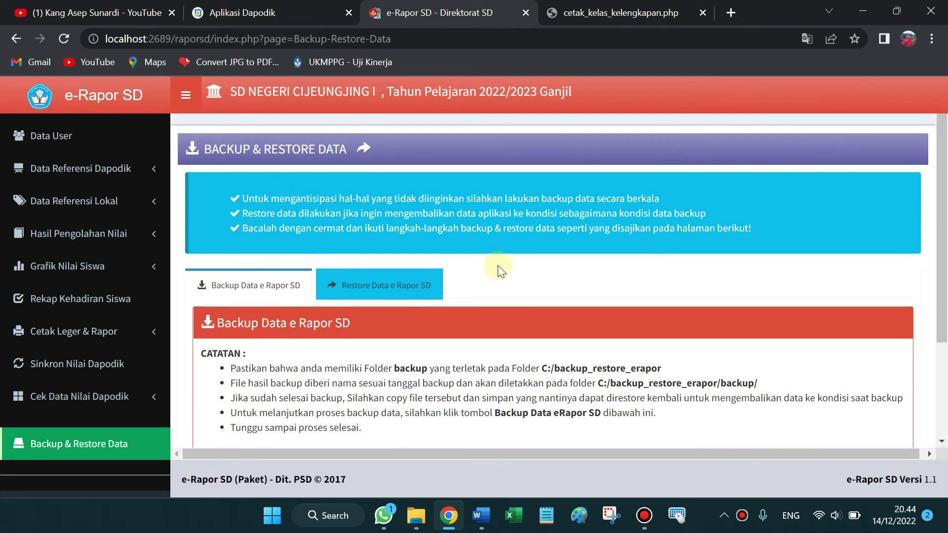
scroll(497, 265, "down", 2)
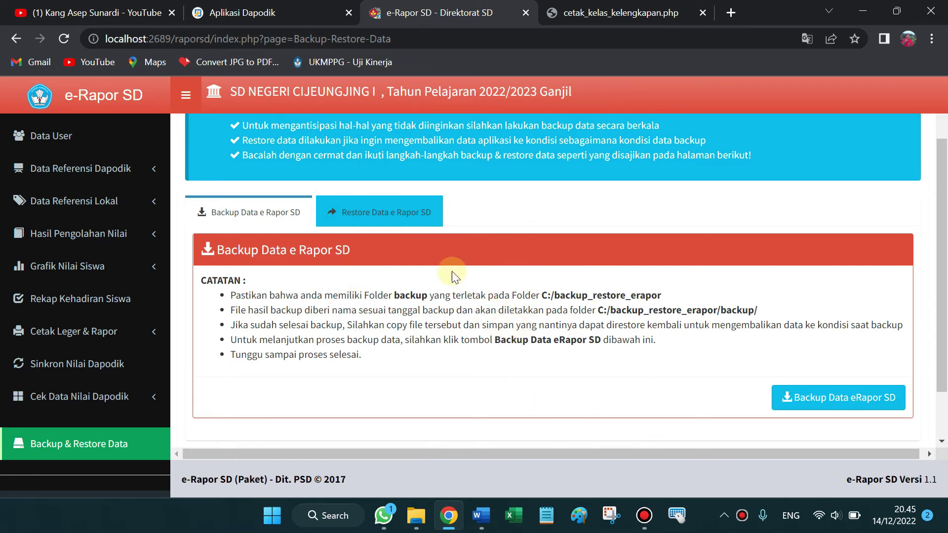
left_click(385, 216)
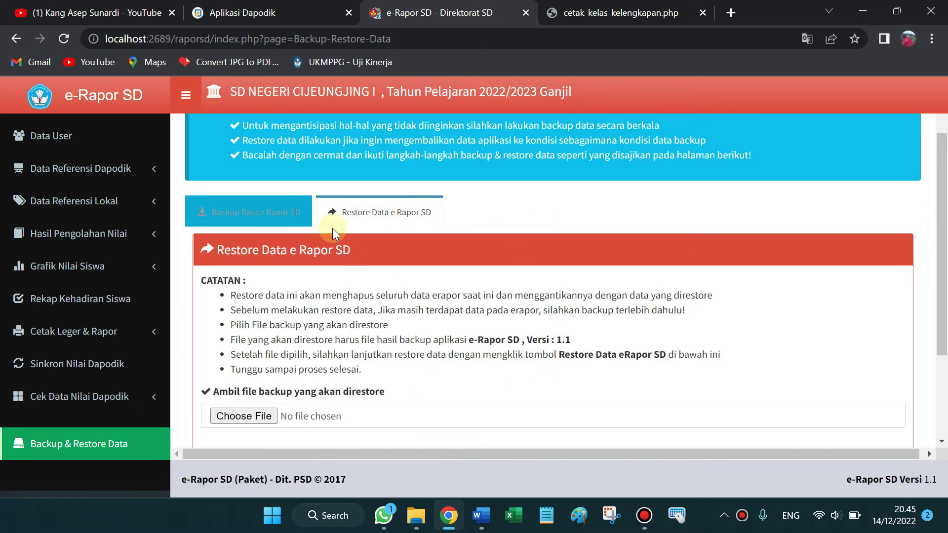
scroll(424, 301, "down", 3)
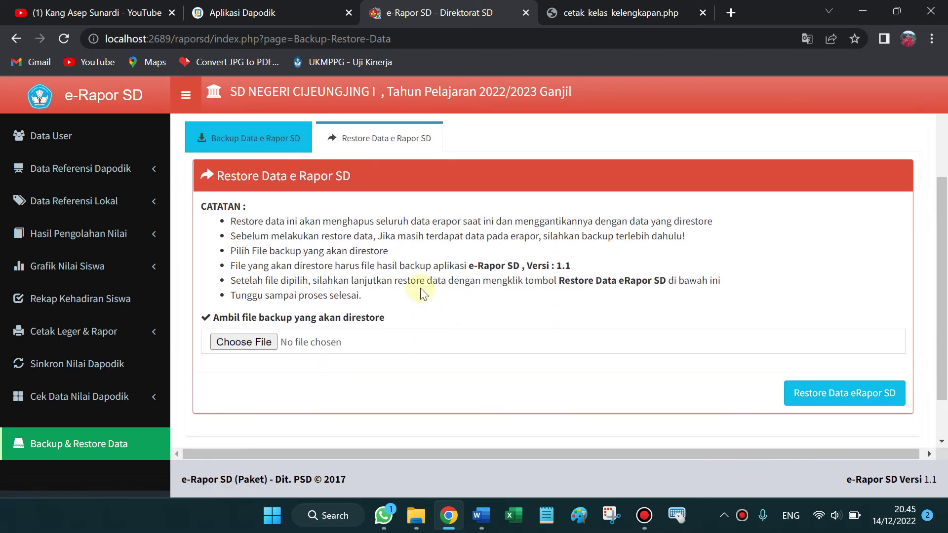
Return to Backup Data e Rapor SD and run the e-Rapor SD data backup
left_click(254, 135)
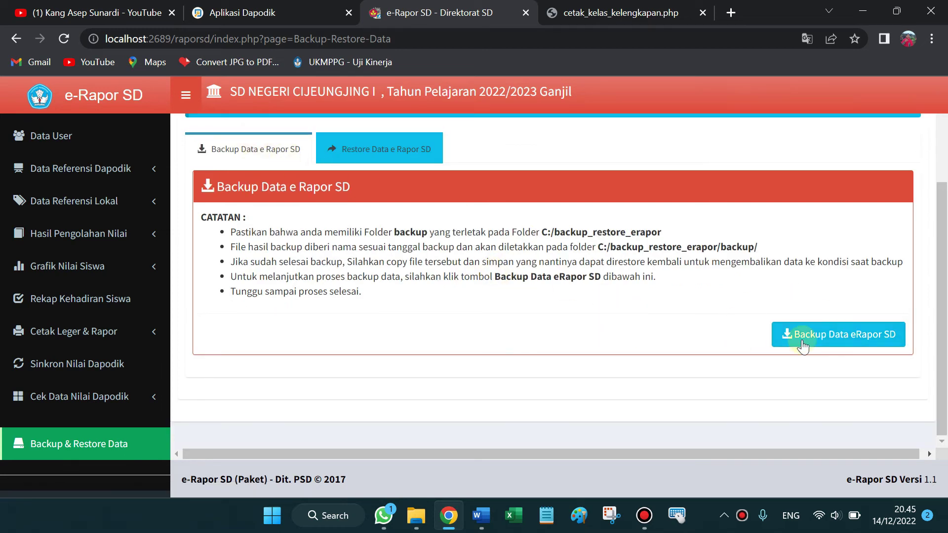
left_click(846, 340)
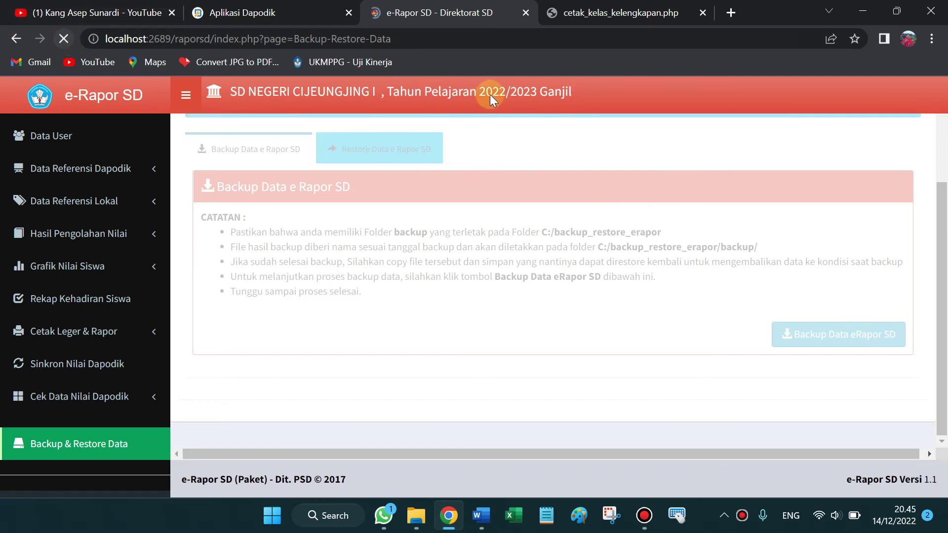
scroll(490, 313, "down", 3)
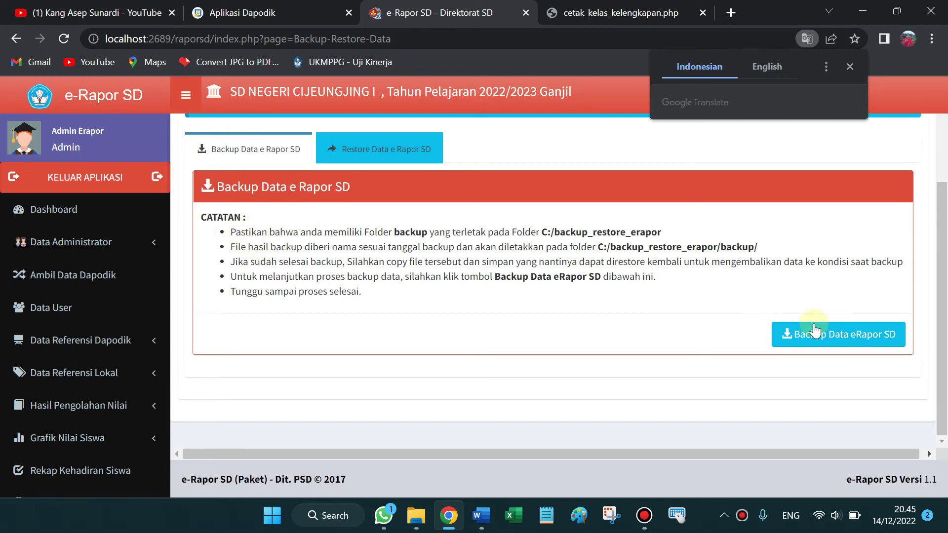
left_click(834, 340)
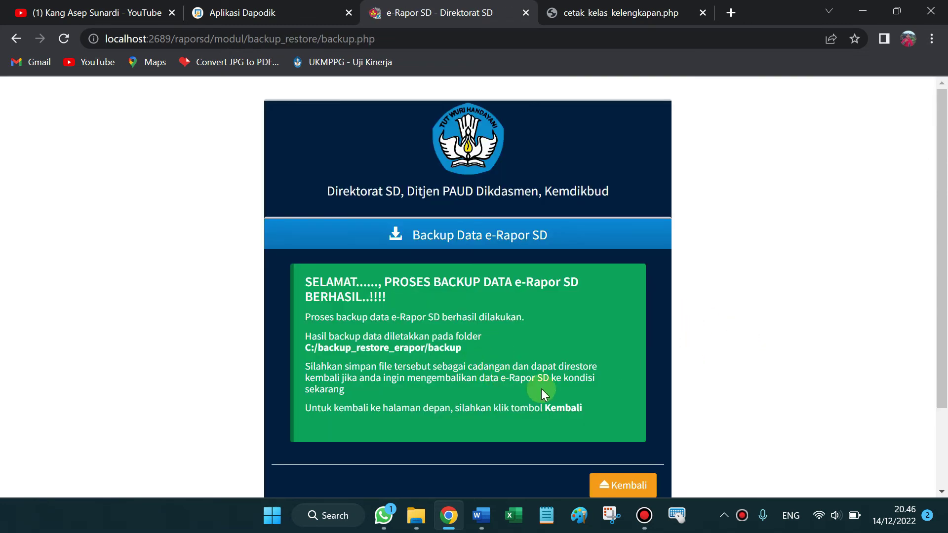
Copy the backup folder path C:/backup_restore_erapor/backup from the backup result page and return to the dashboard
scroll(579, 318, "down", 1)
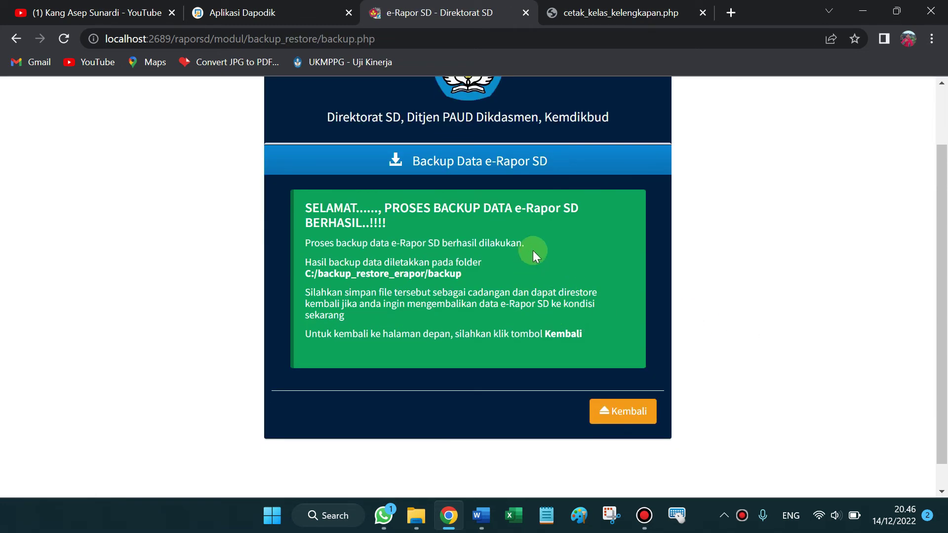
scroll(533, 251, "up", 1)
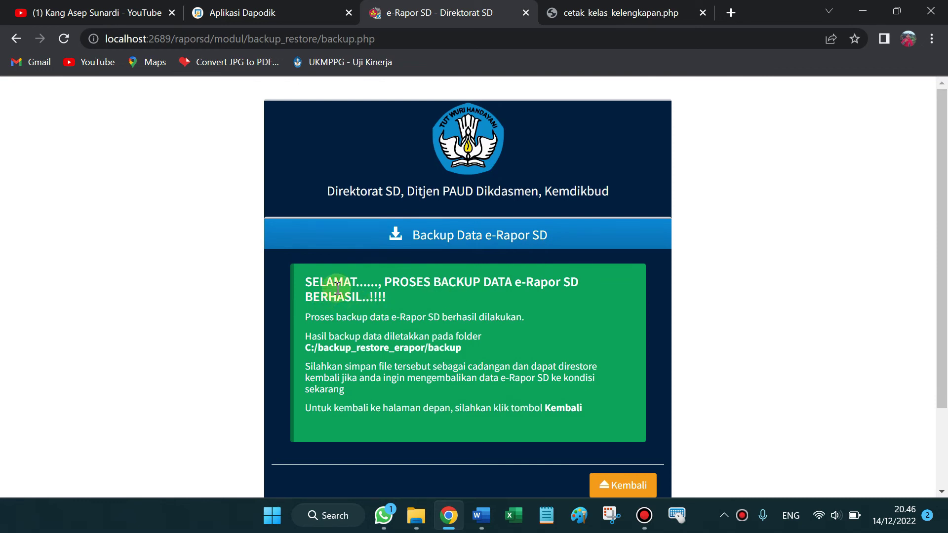
left_click_drag(403, 284, 571, 289)
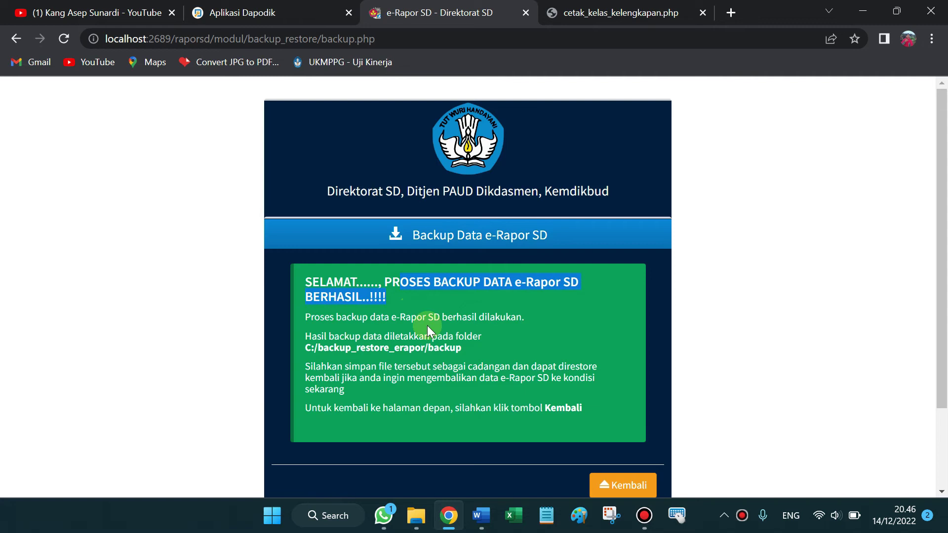
scroll(463, 321, "down", 1)
scroll(463, 321, "down", 1)
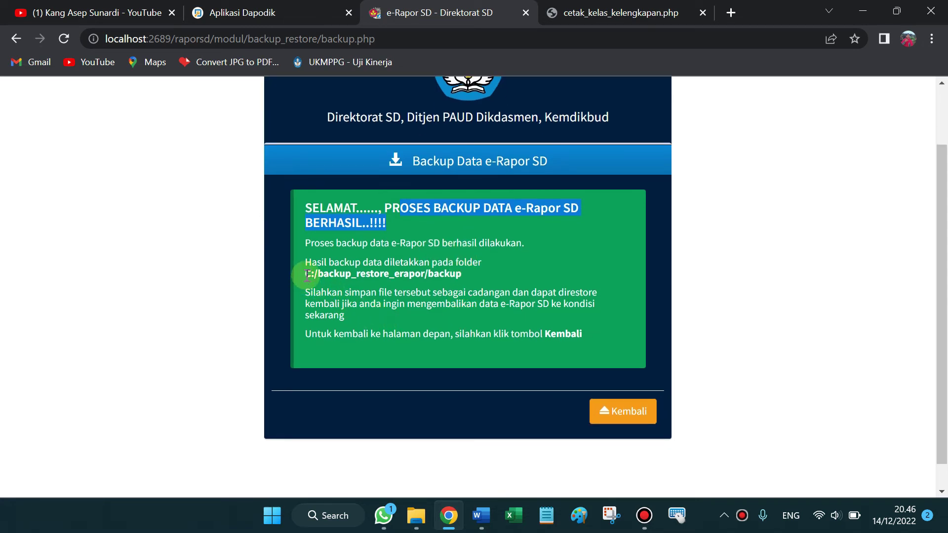
left_click_drag(307, 275, 469, 277)
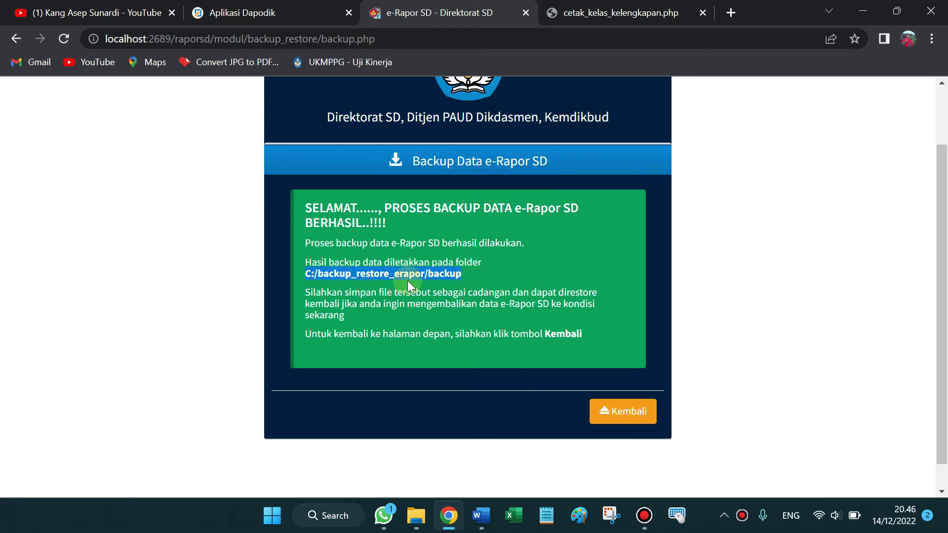
left_click_drag(422, 275, 476, 285)
right_click(398, 276)
left_click(426, 296)
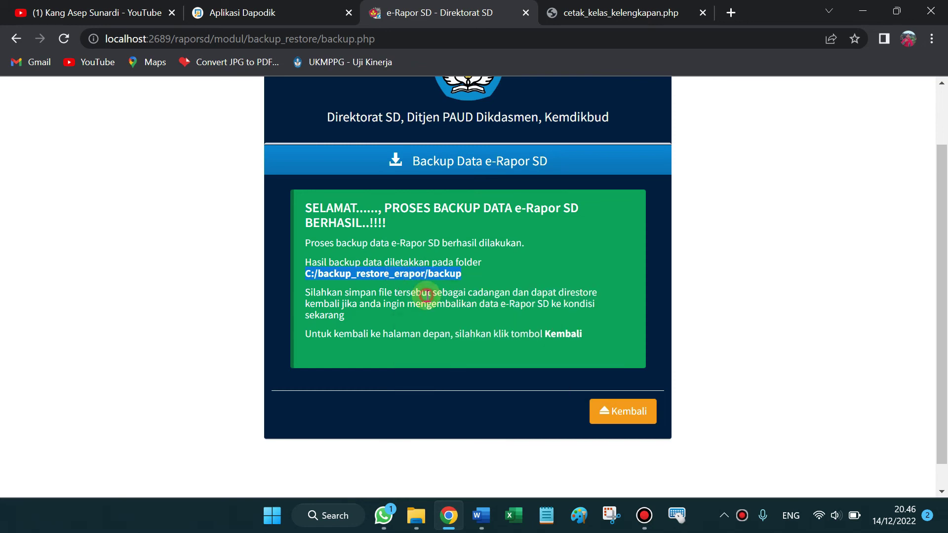
left_click(626, 412)
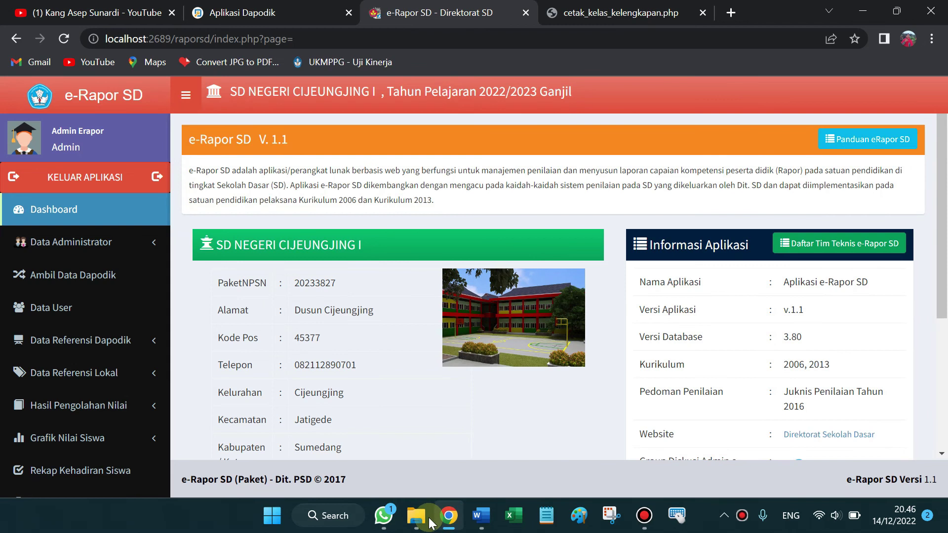
Switch to File Explorer and open the folder C:/backup_restore_erapor/backup using the copied path
left_click(414, 511)
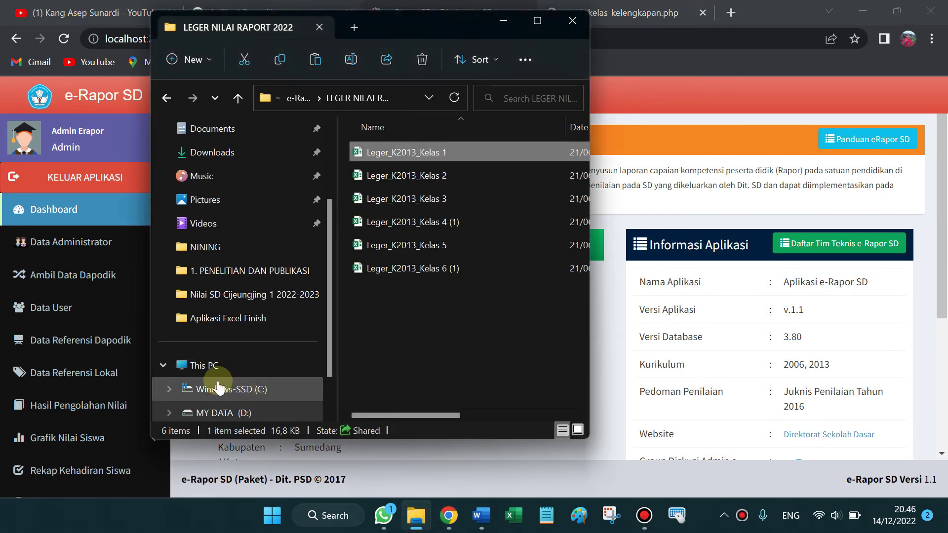
left_click(213, 392)
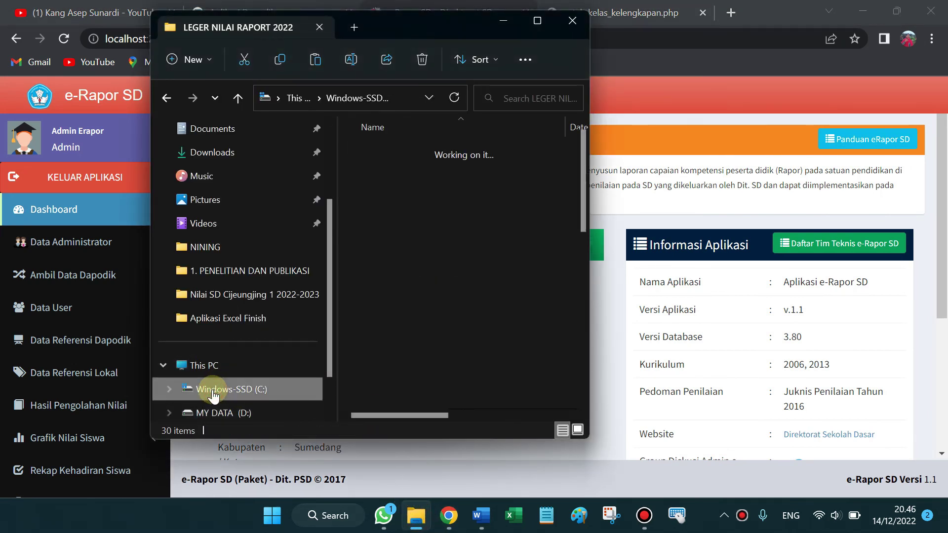
left_click(405, 98)
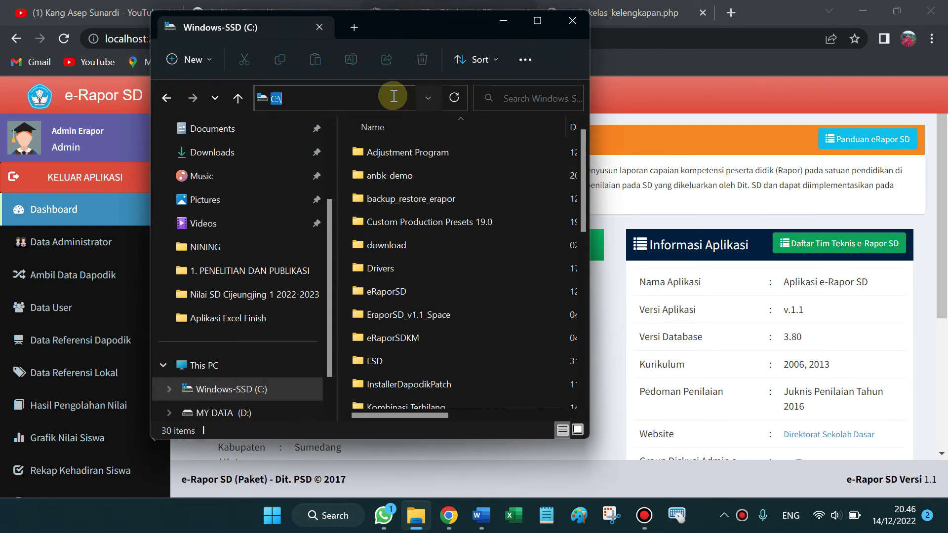
right_click(355, 97)
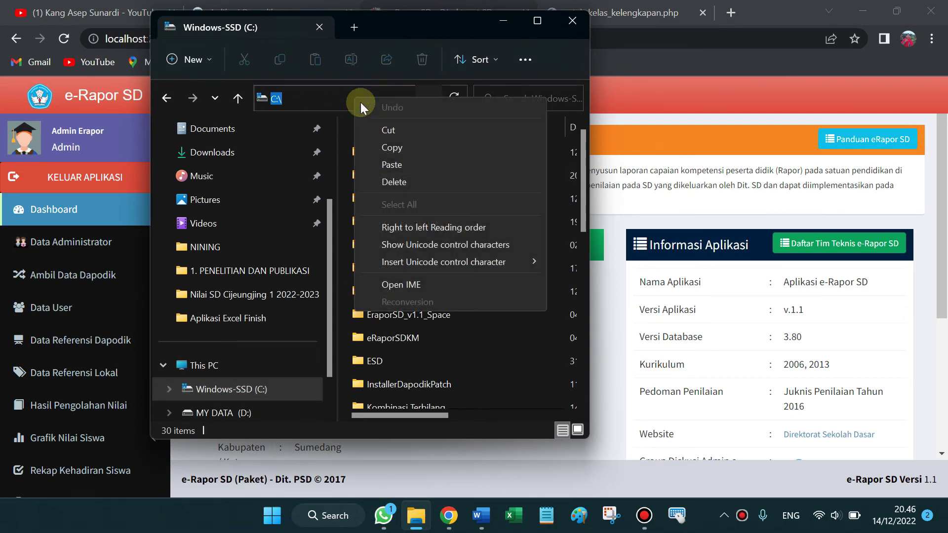
left_click(384, 165)
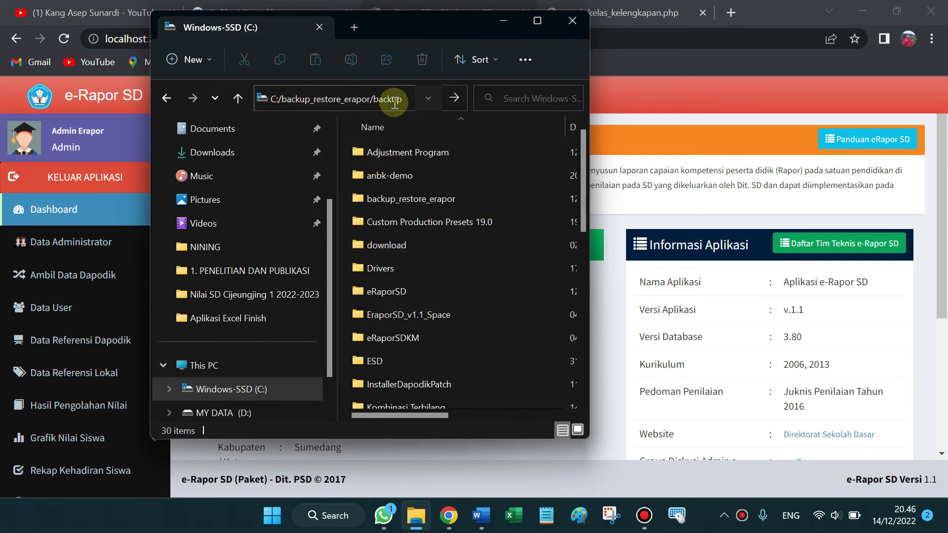
left_click(453, 98)
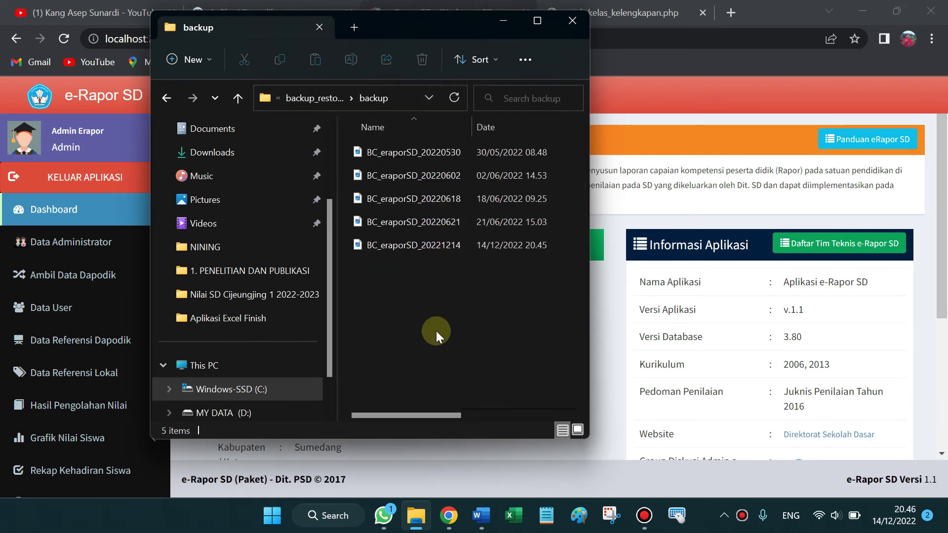
Widen the Name column slightly and copy the newest backup file, BC_eraporSD_20221214
mouse_move(471, 130)
left_mouse_down()
mouse_move(508, 130)
mouse_move(479, 129)
left_mouse_up()
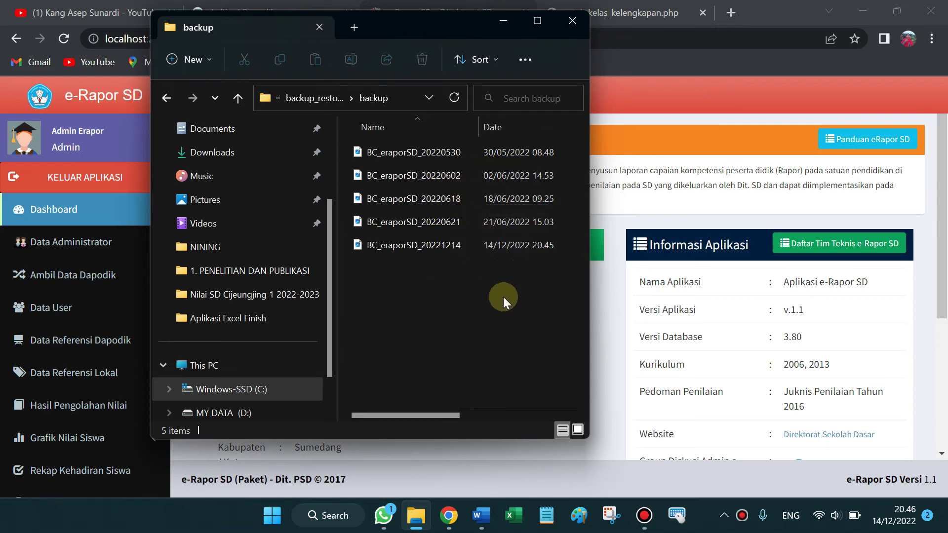
left_click(488, 245)
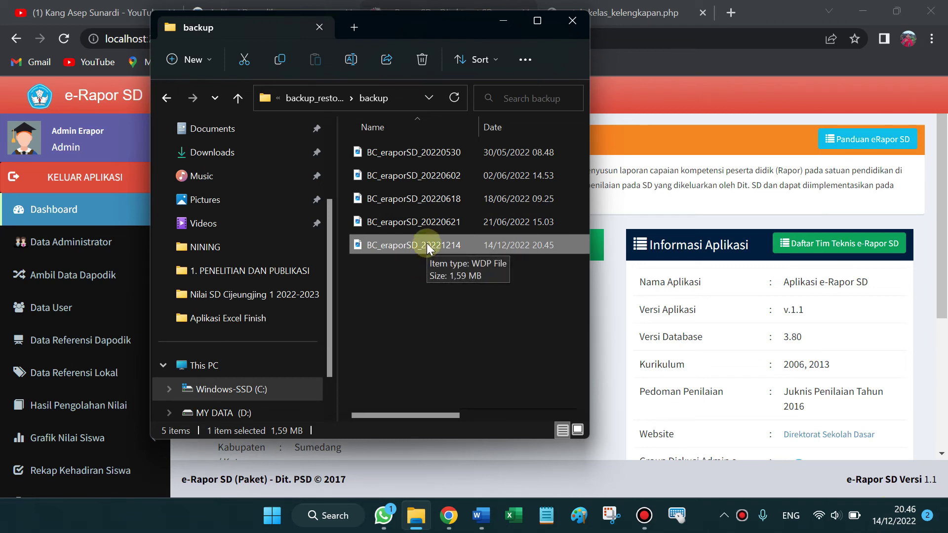
right_click(402, 245)
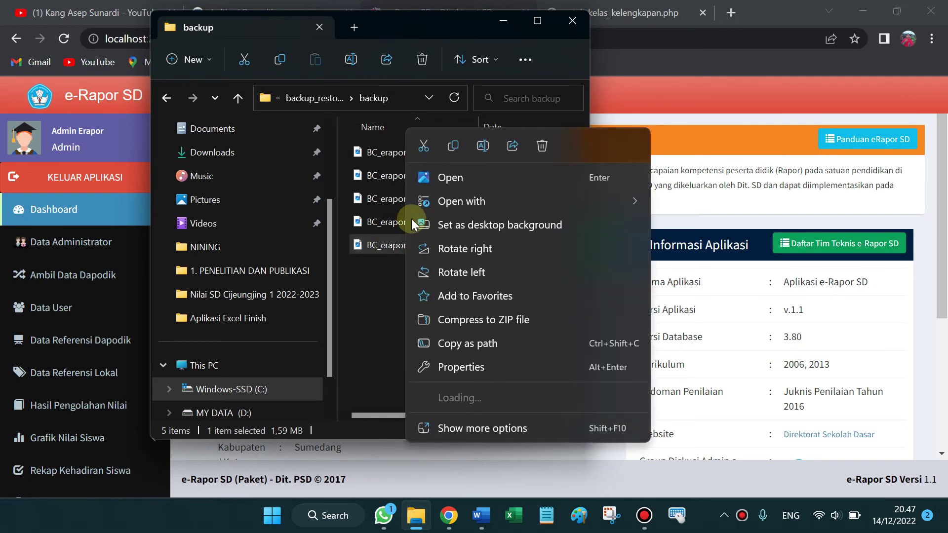
left_click(380, 245)
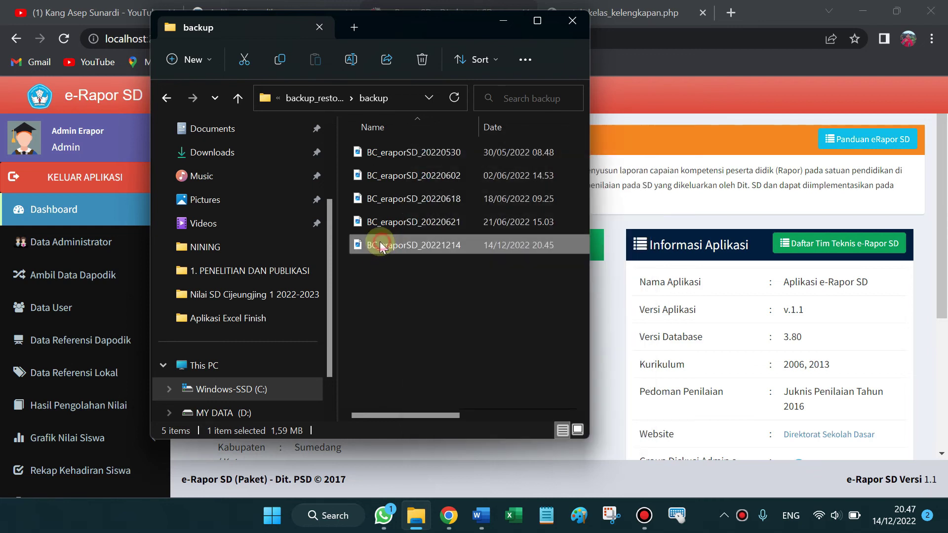
right_click(395, 246)
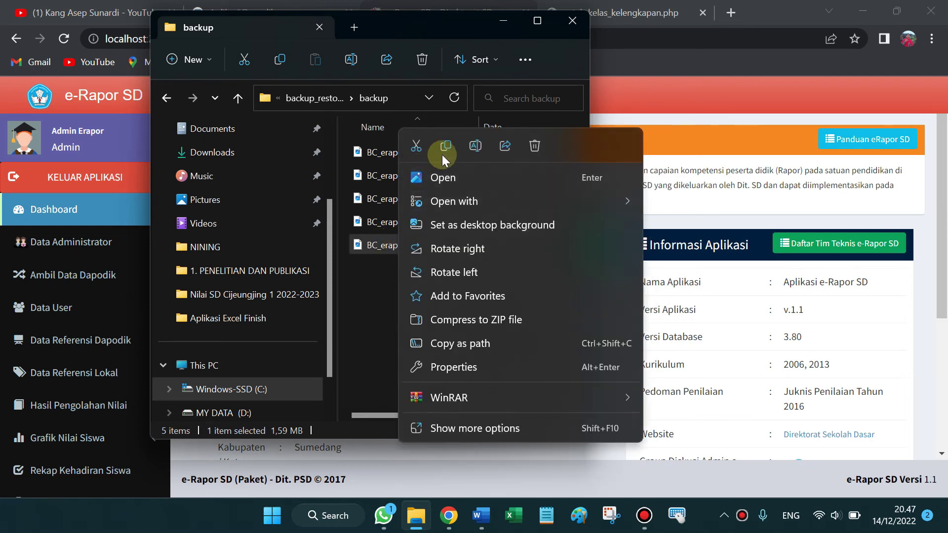
left_click(447, 146)
Paste the copied backup file into the erapor folder inside .OPS File on the MY DATA (D:) drive
scroll(239, 332, "down", 3)
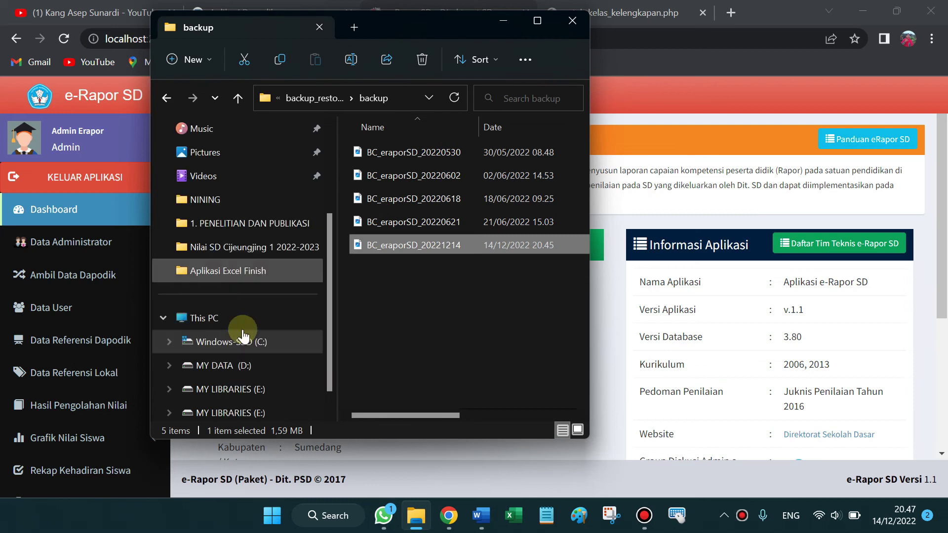
left_click(239, 341)
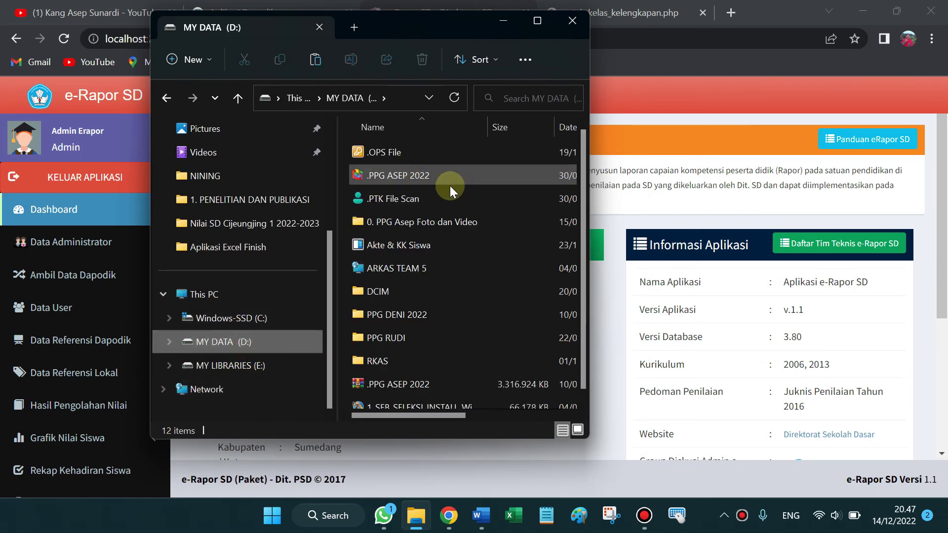
double_click(398, 153)
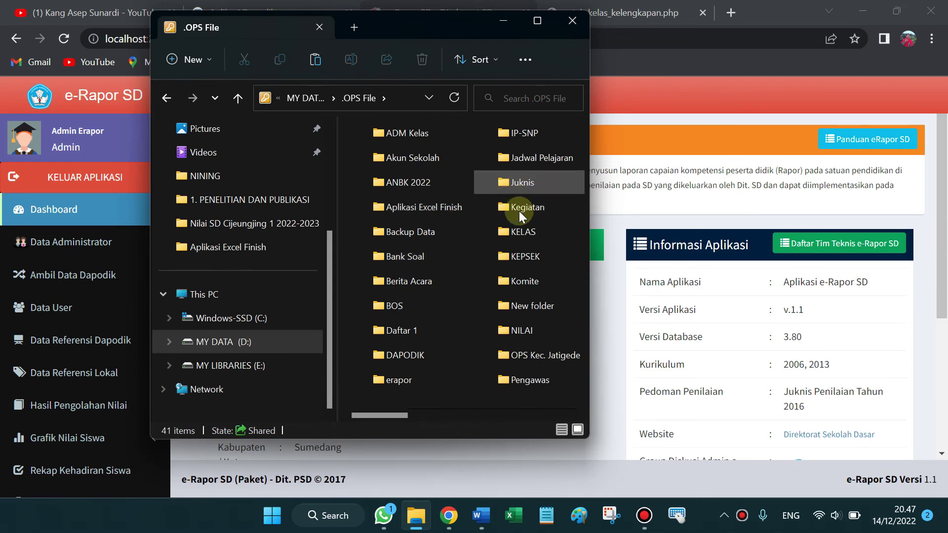
left_click(408, 388)
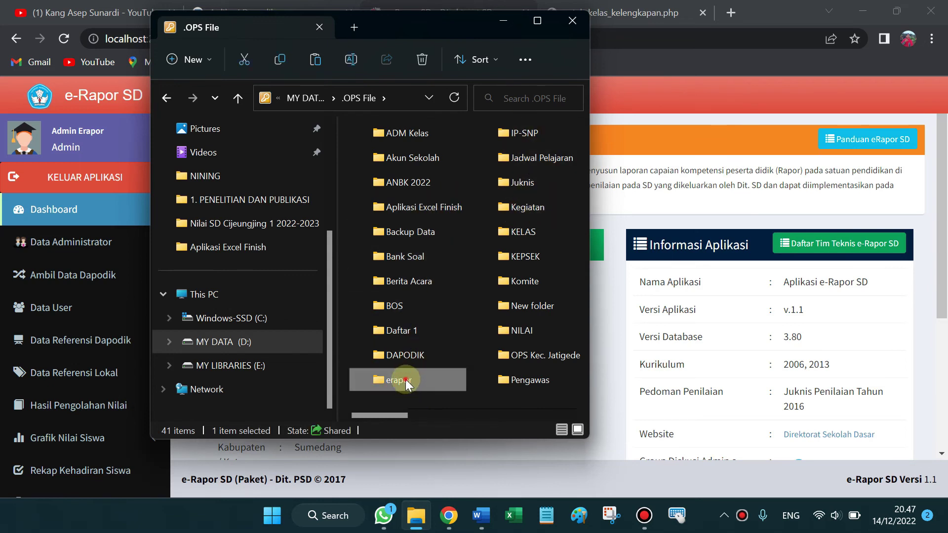
double_click(406, 381)
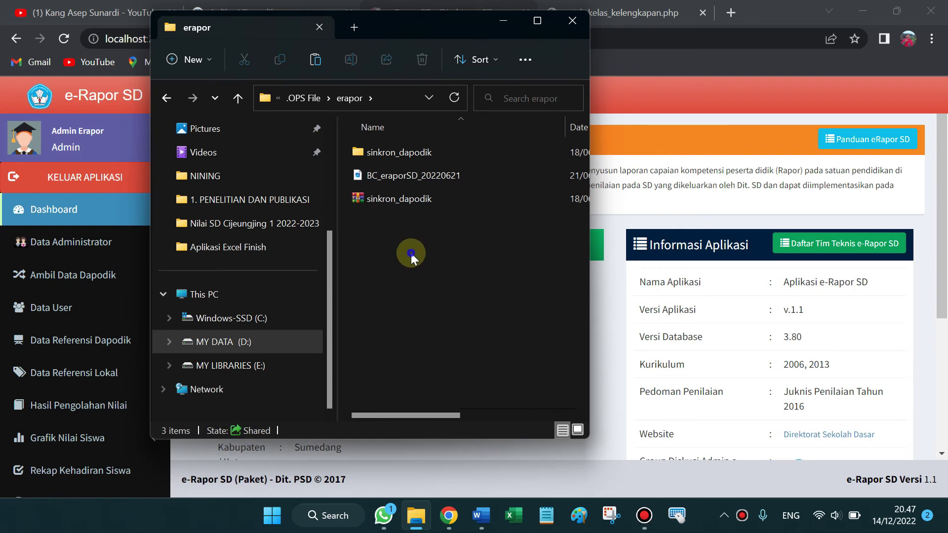
right_click(411, 262)
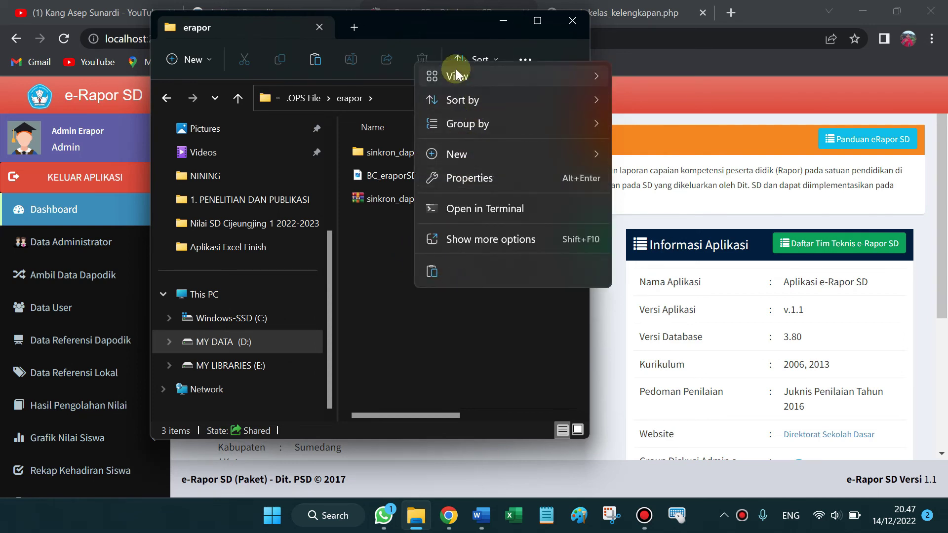
left_click(430, 271)
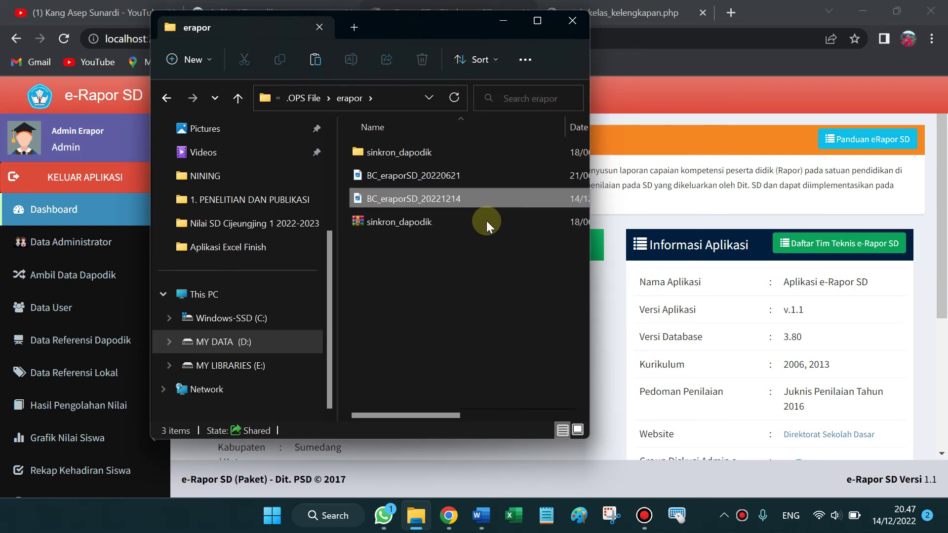
mouse_move(434, 416)
left_mouse_down()
mouse_move(472, 416)
mouse_move(419, 410)
left_mouse_up()
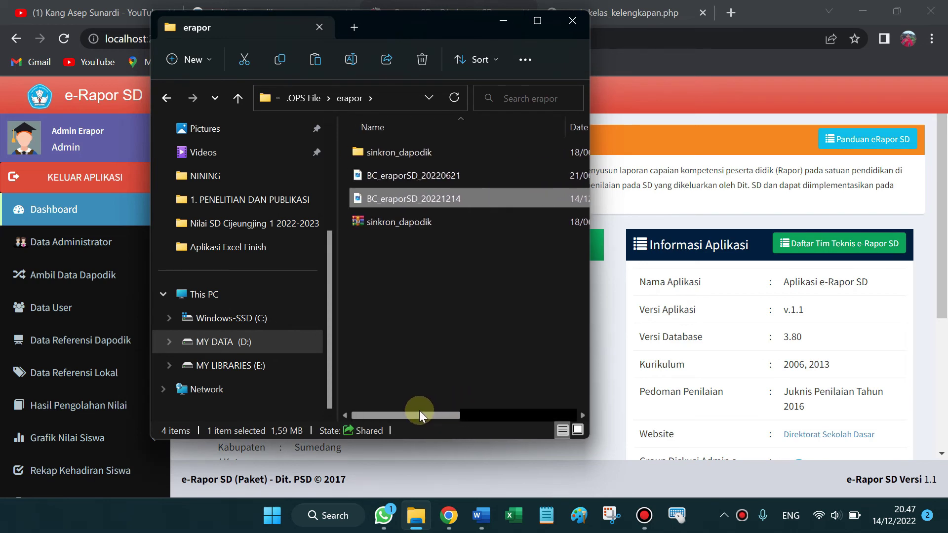
Return to e-Rapor SD in the browser and open the restore section of the Backup & Restore Data page
left_click(506, 21)
scroll(74, 340, "down", 3)
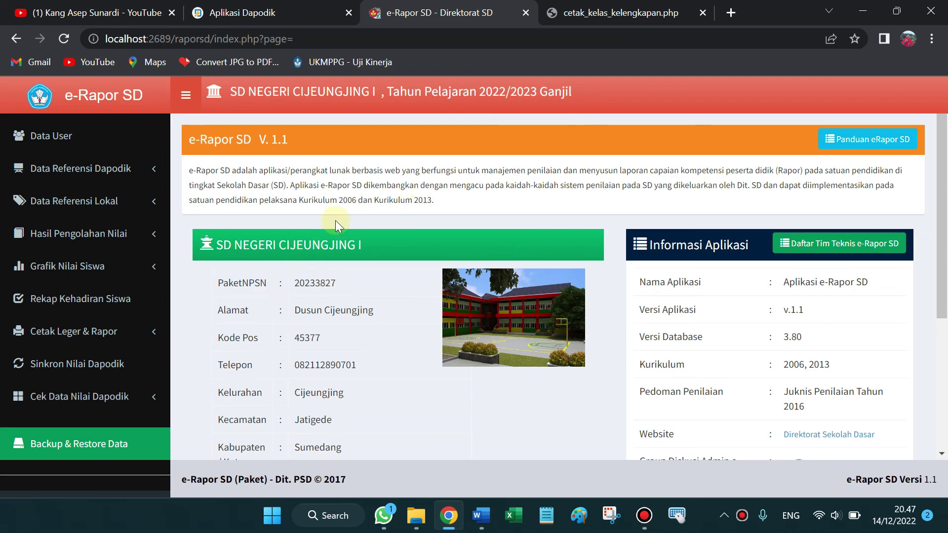
left_click(80, 458)
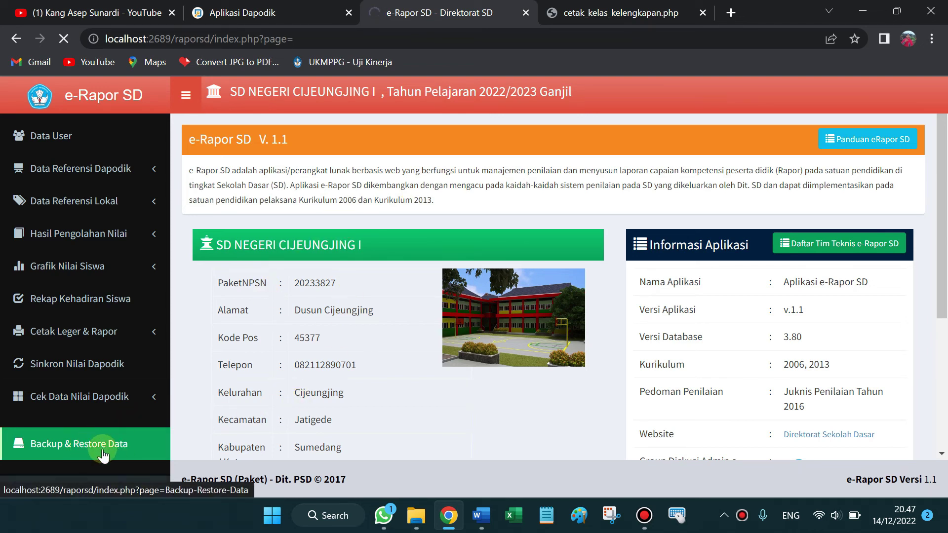
left_click(63, 39)
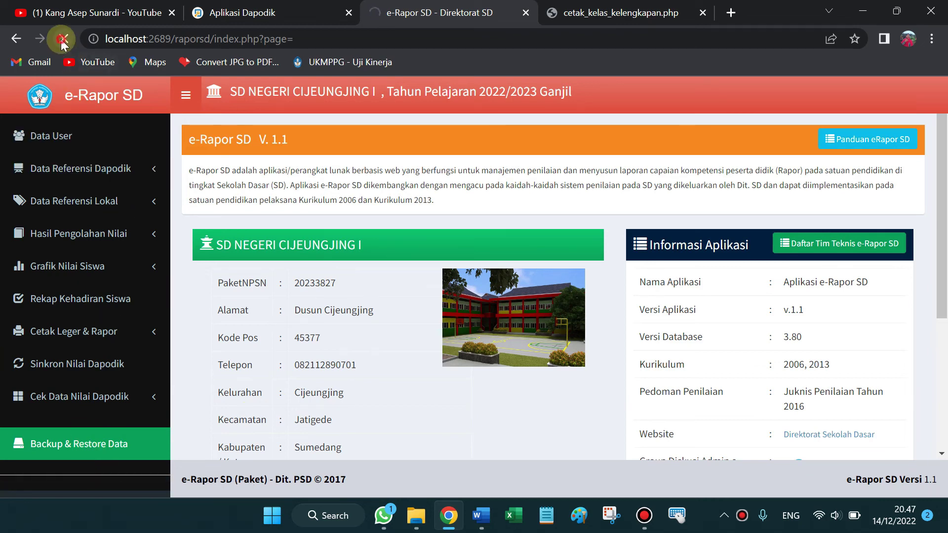
left_click(78, 443)
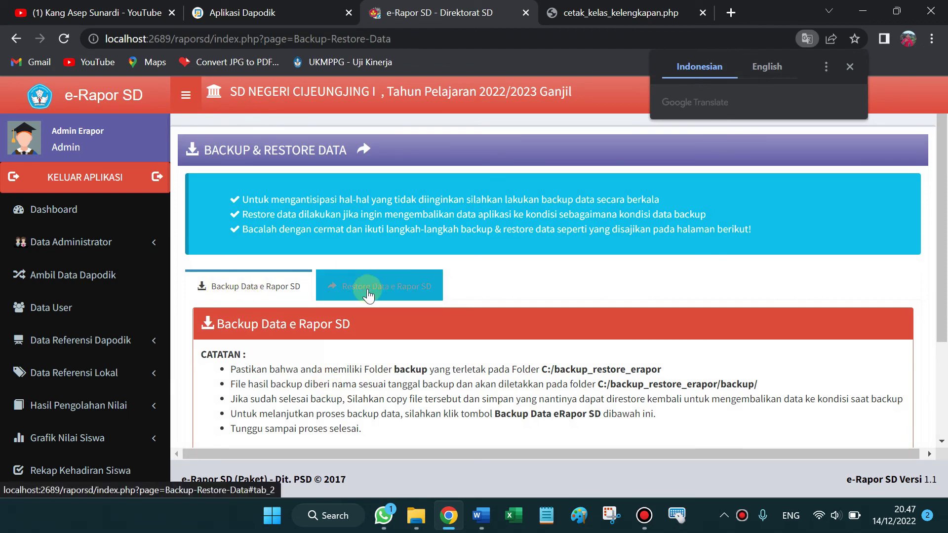
left_click(388, 296)
scroll(524, 297, "down", 4)
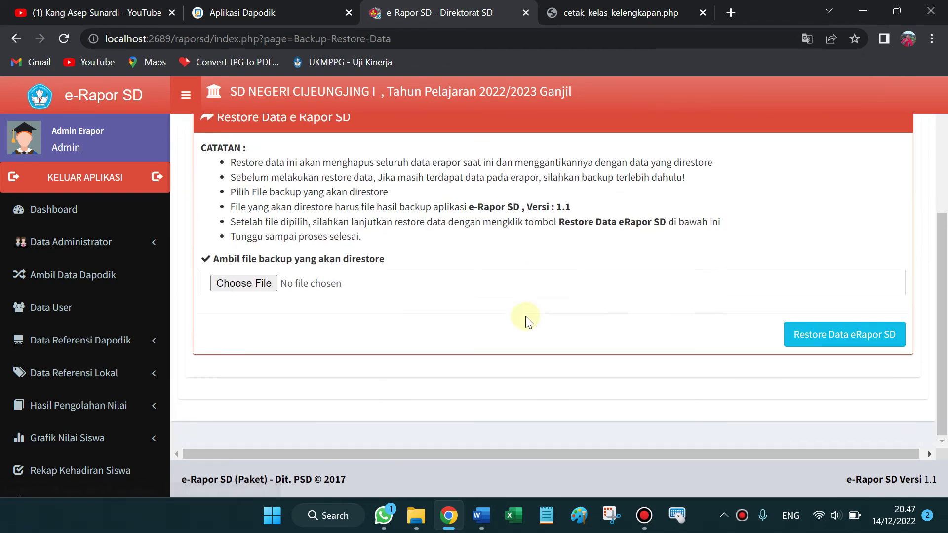
left_click(253, 290)
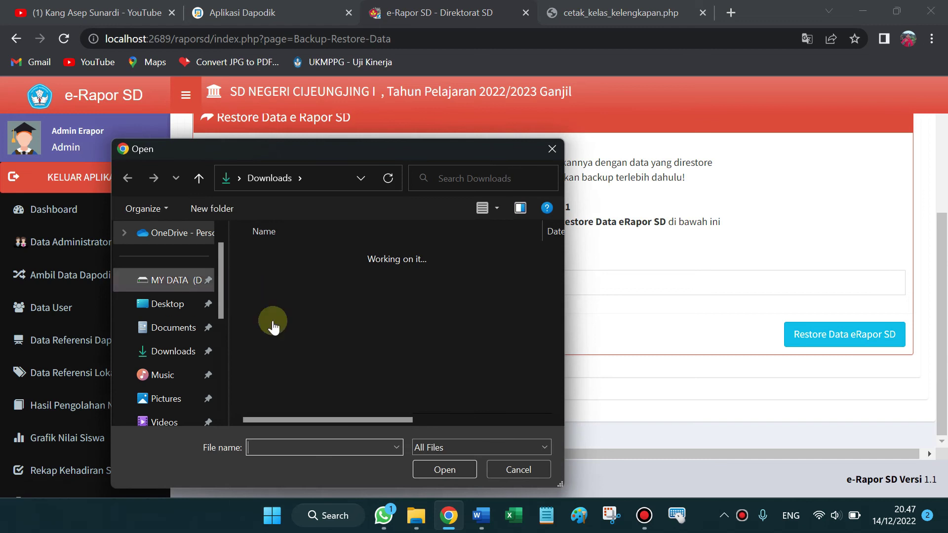
scroll(271, 238, "down", 6)
scroll(162, 302, "down", 3)
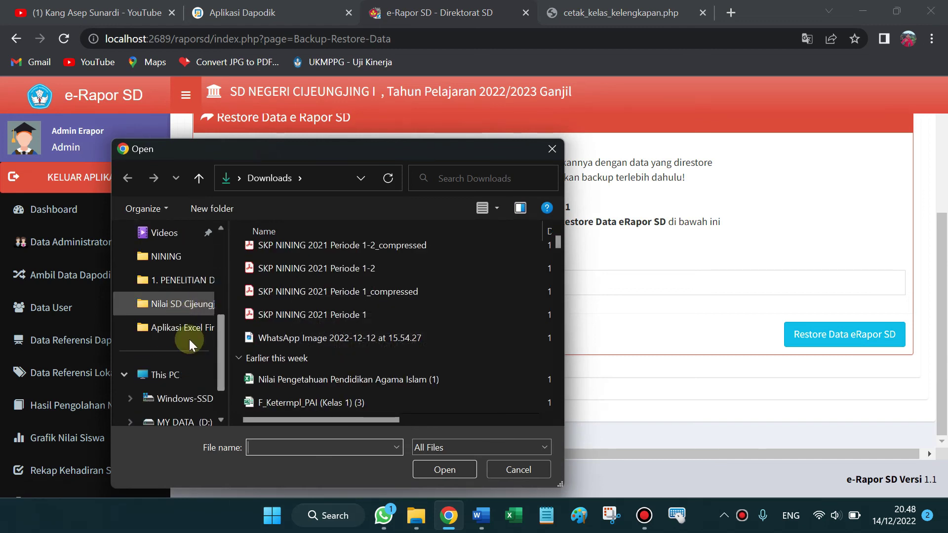
scroll(189, 345, "down", 3)
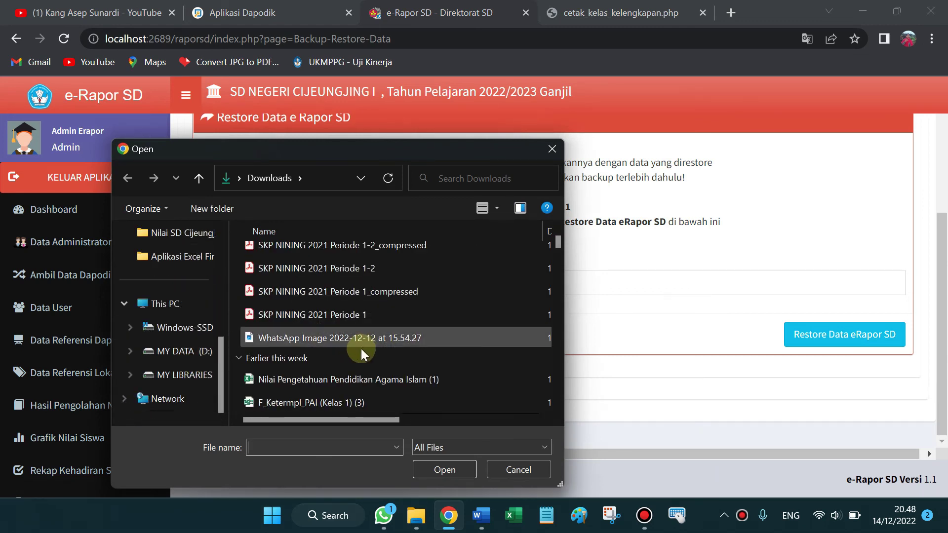
scroll(346, 348, "up", 5)
left_click(551, 149)
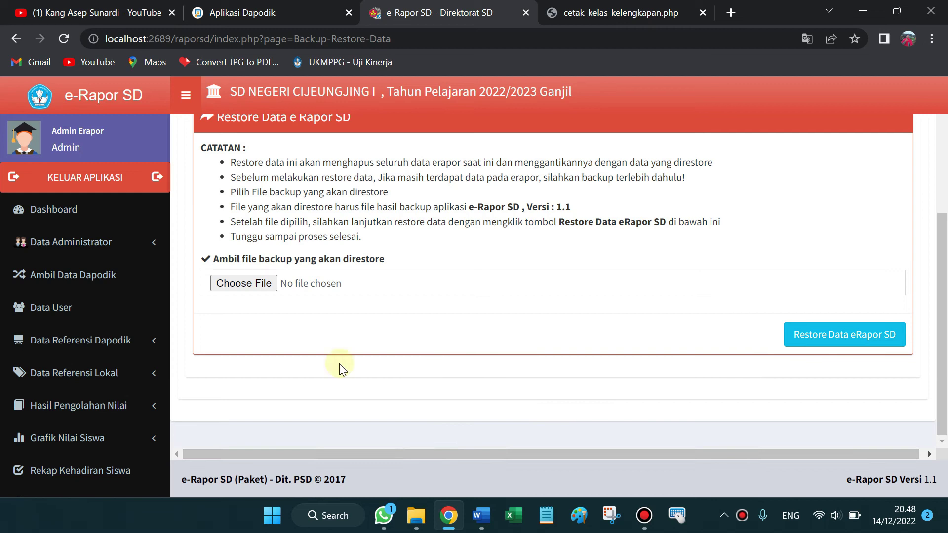
Log out of the e-Rapor SD admin account
scroll(118, 272, "down", 3)
scroll(250, 239, "up", 5)
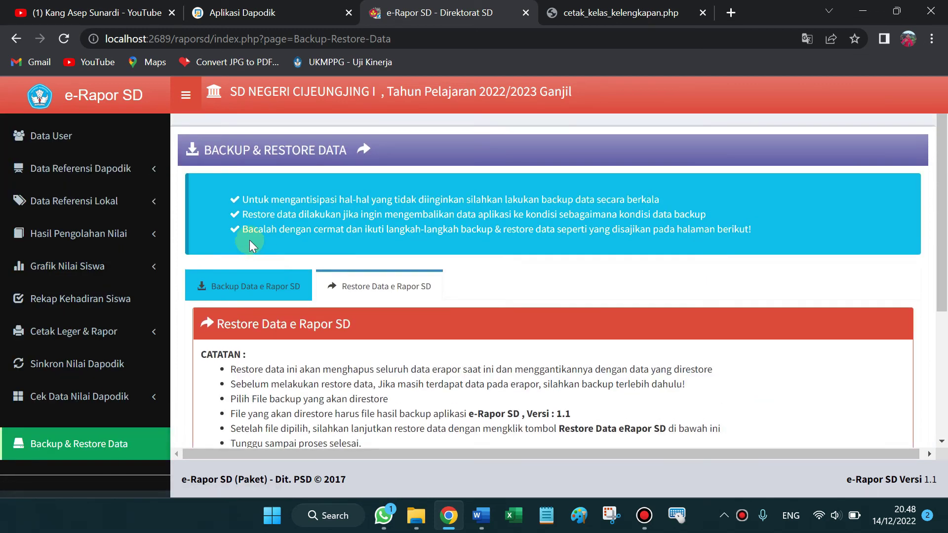
scroll(49, 172, "up", 3)
left_click(78, 177)
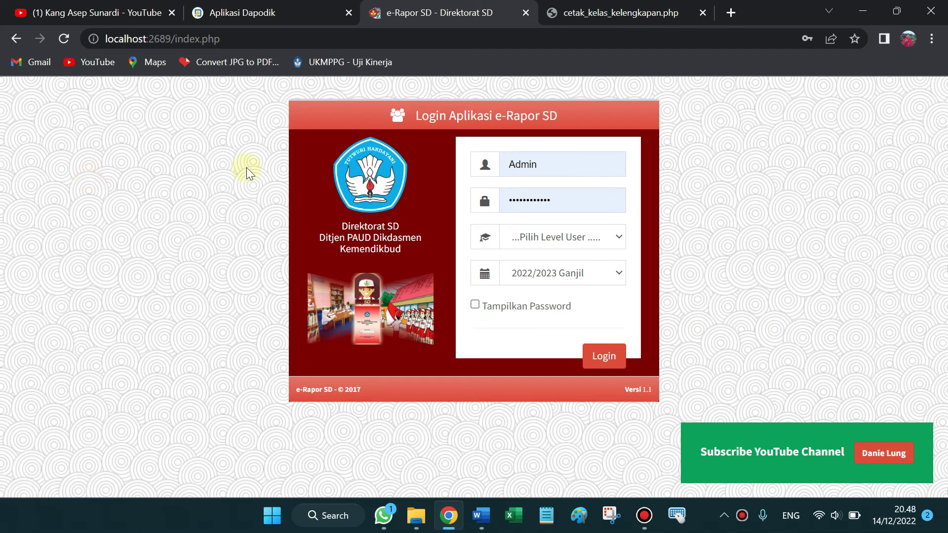
Examine the school logo on the report cover in the cetak_kelas_kelengkapan.php document
left_click(639, 10)
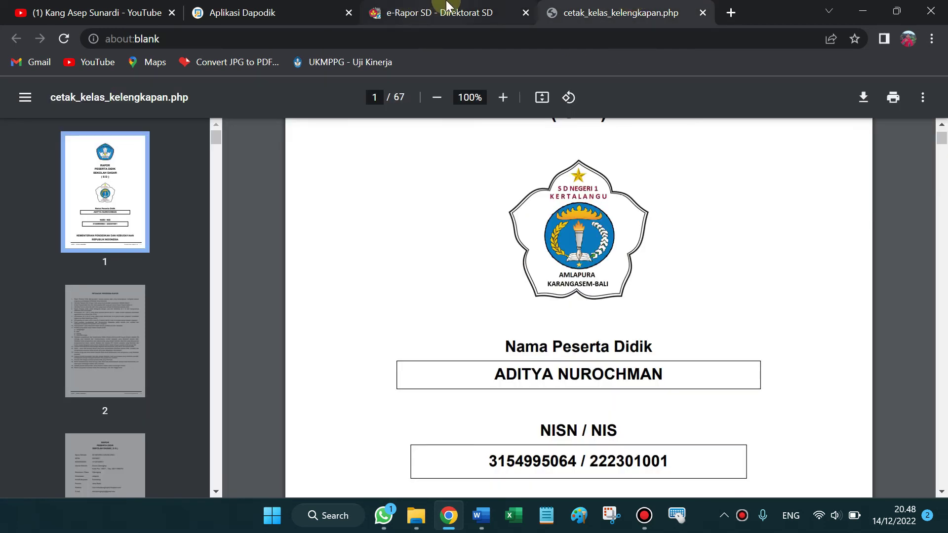
mouse_move(447, 6)
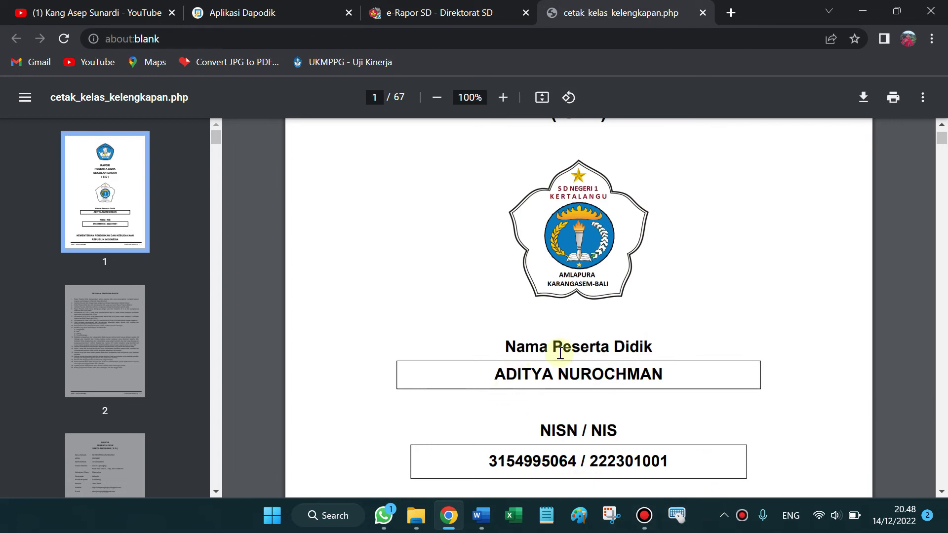
scroll(541, 252, "up", 2)
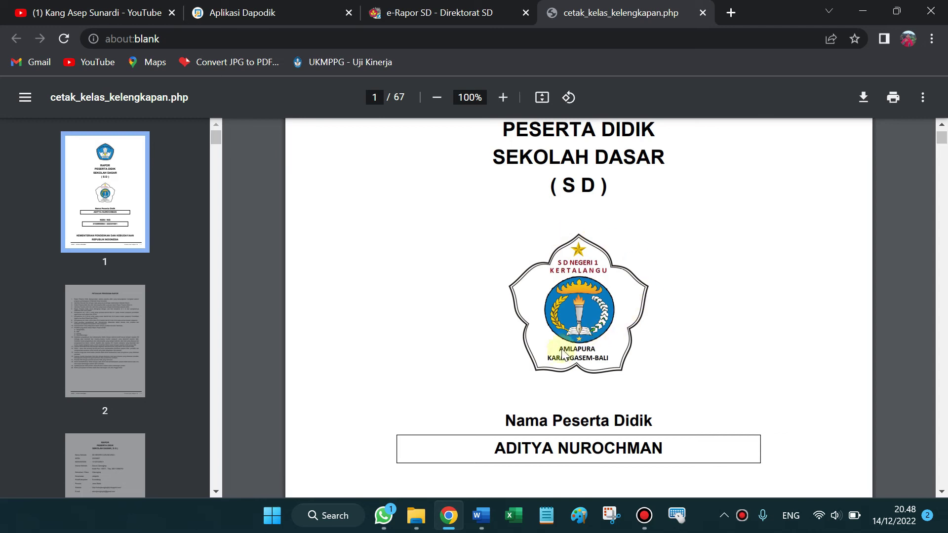
scroll(557, 359, "up", 5)
scroll(543, 318, "down", 3)
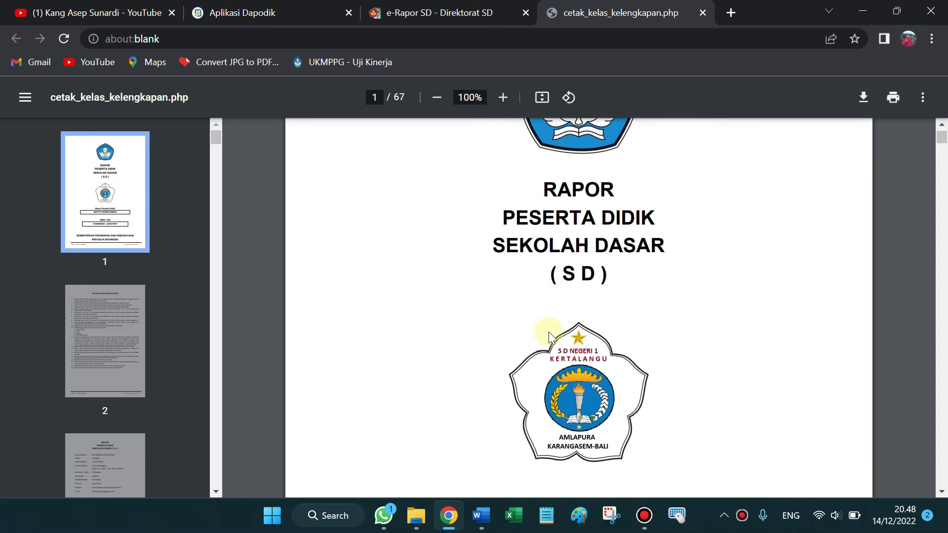
scroll(549, 337, "down", 3)
scroll(548, 341, "up", 5)
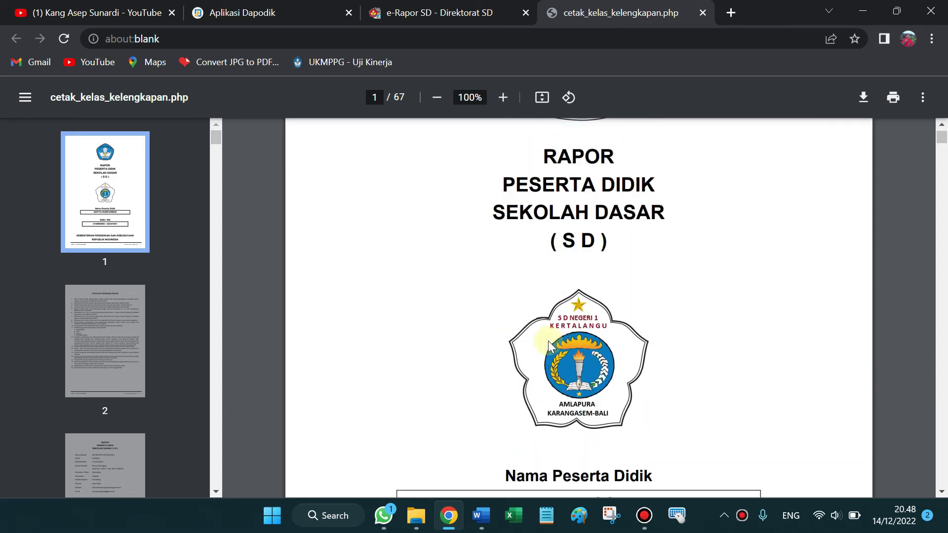
scroll(548, 348, "down", 3)
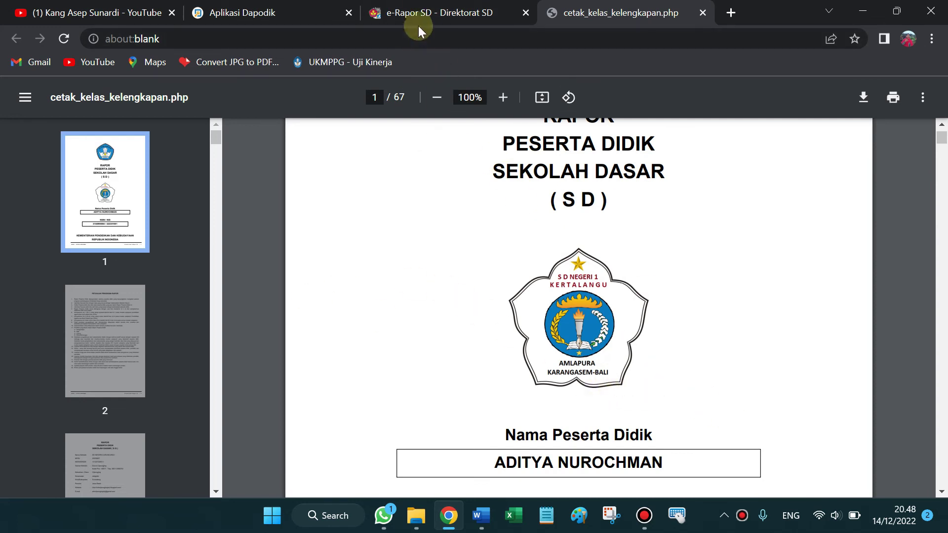
Minimize the browser and switch to the File Explorer window showing the erapor folder
left_click(861, 12)
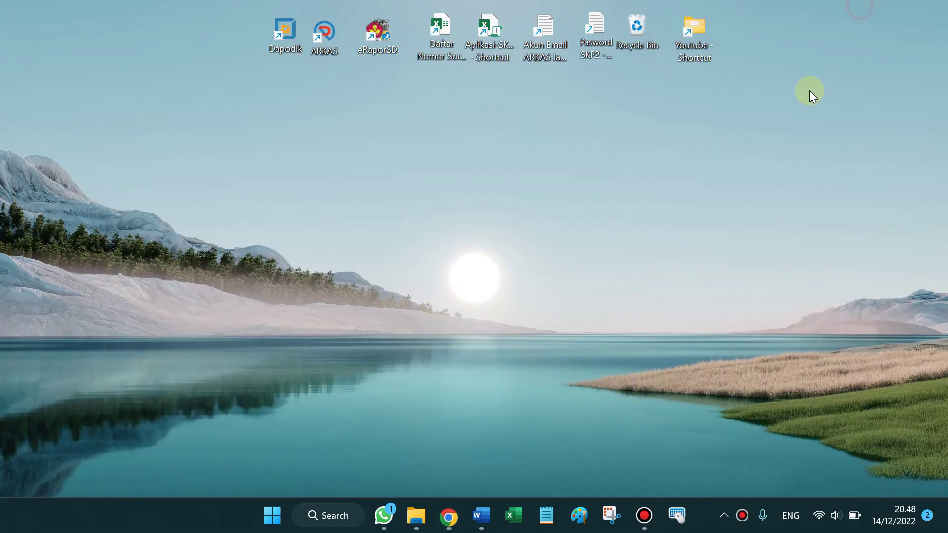
left_click(414, 527)
left_click(401, 280)
right_click(403, 309)
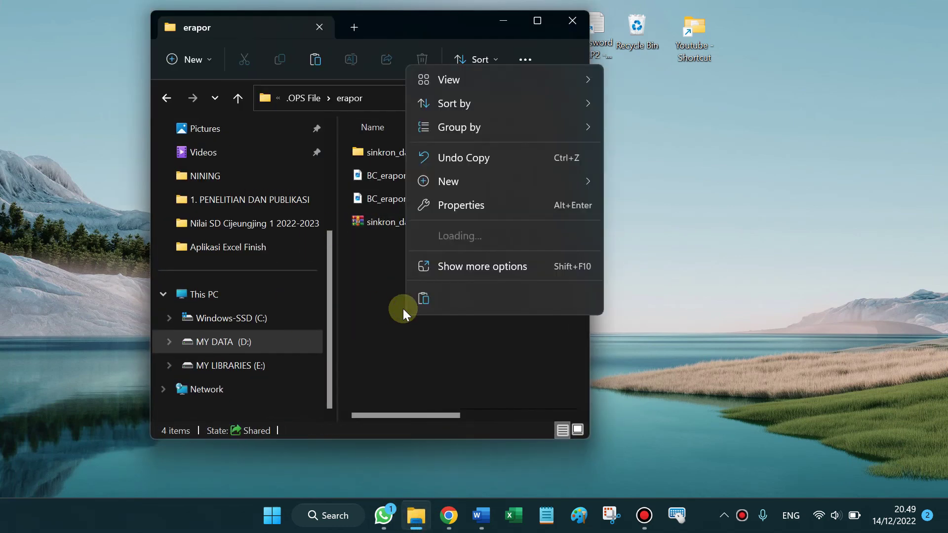
left_click(408, 348)
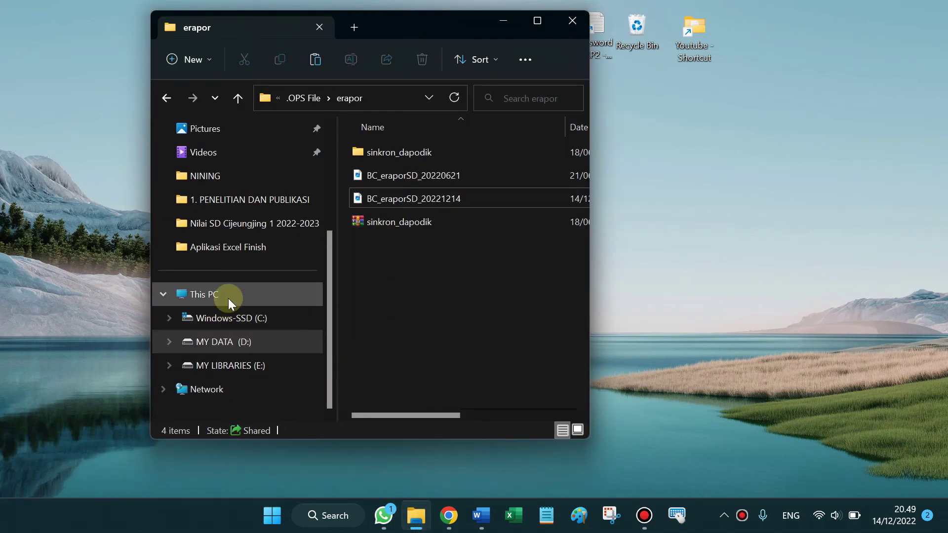
Open the Logo folder inside Pictures and select the Logo SD1 image
scroll(227, 302, "up", 3)
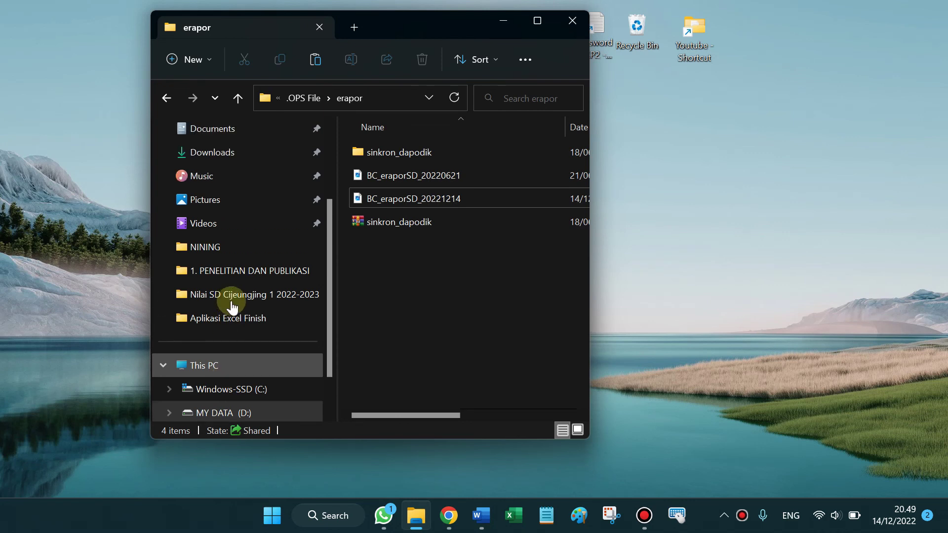
left_click(191, 232)
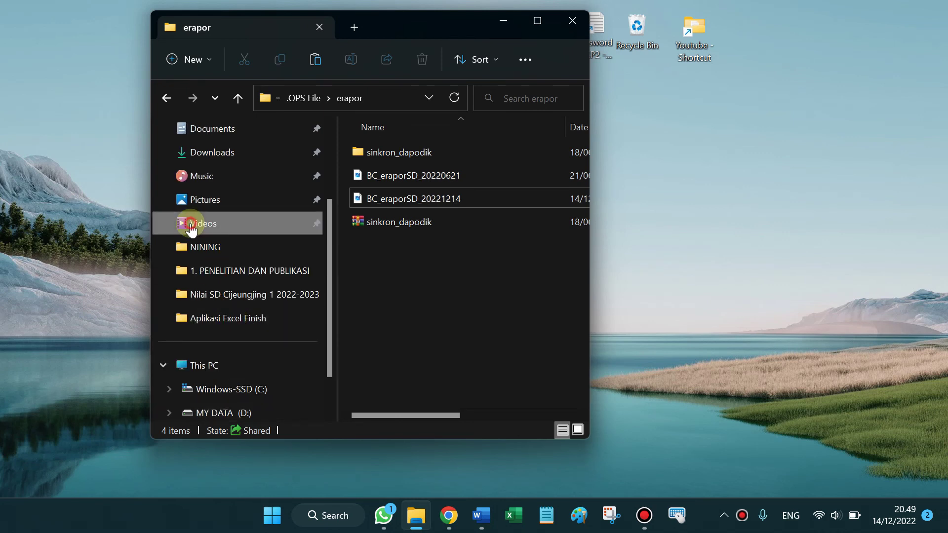
left_click(206, 200)
scroll(412, 260, "down", 5)
scroll(405, 264, "up", 5)
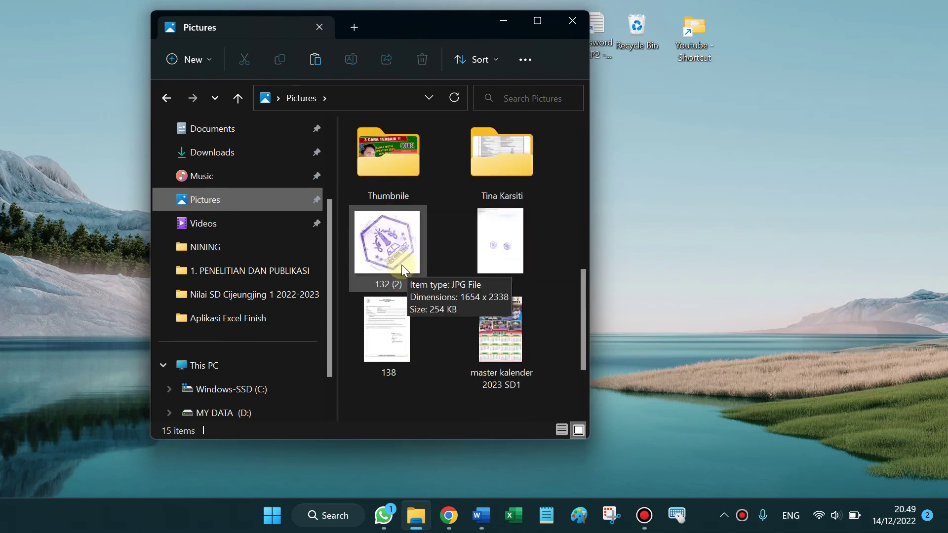
double_click(390, 363)
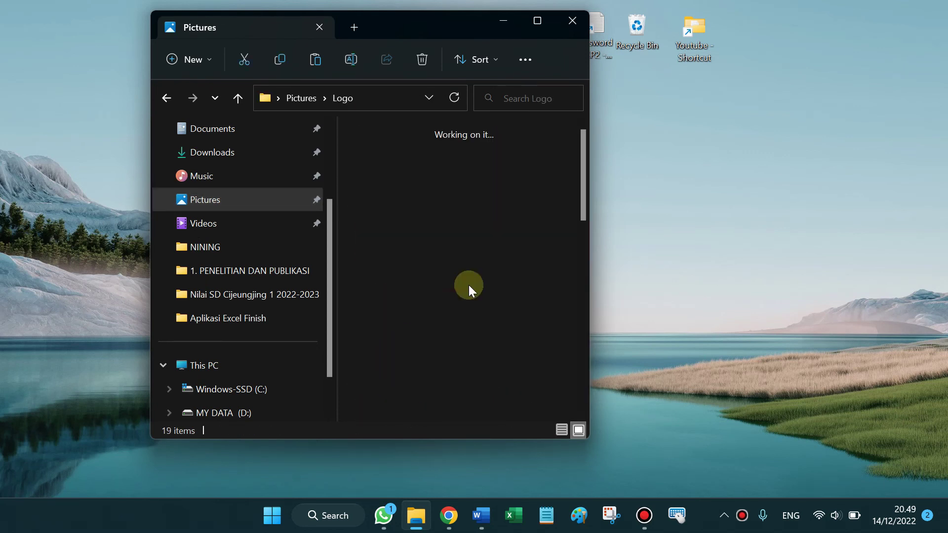
scroll(464, 276, "down", 3)
scroll(452, 300, "down", 5)
scroll(446, 301, "up", 3)
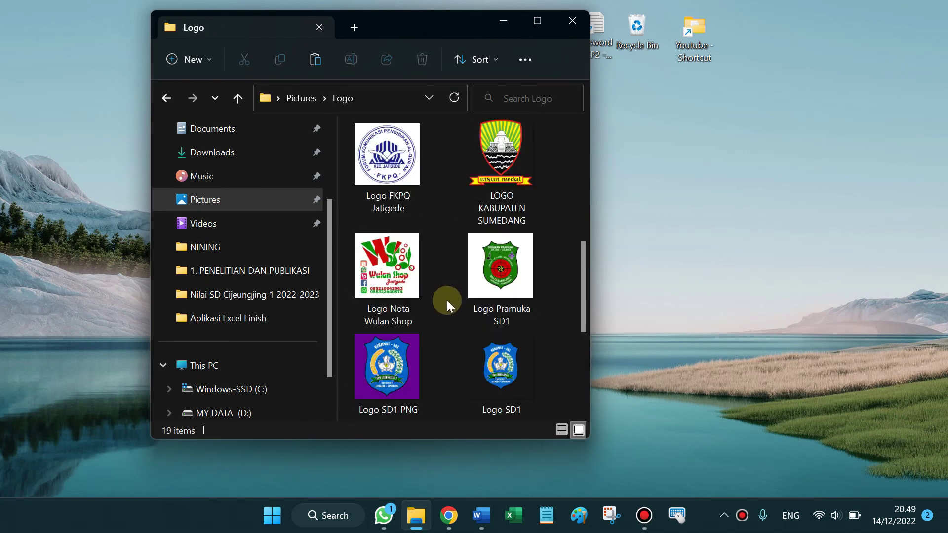
left_click(509, 352)
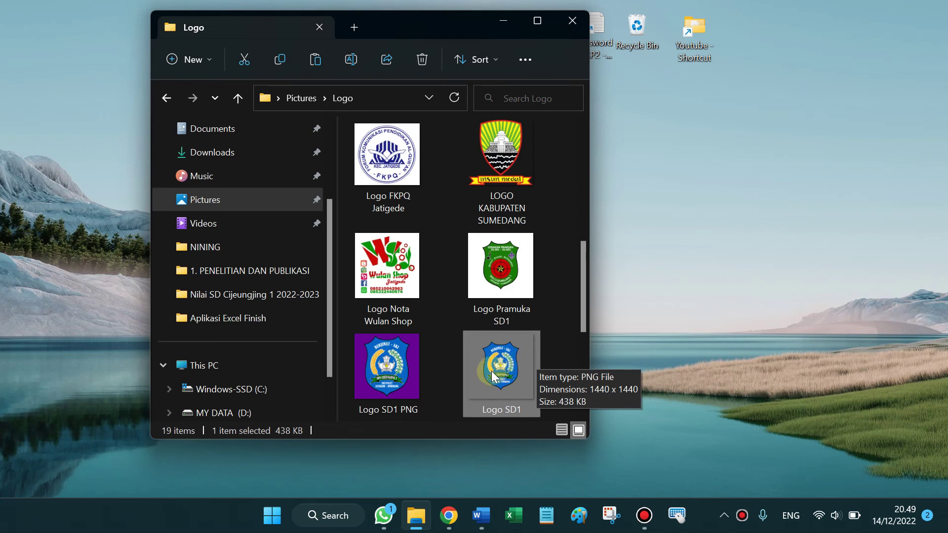
Launch Paint, load the Logo SD1 image from the Logo folder into it, and show it at 25% zoom
left_click(578, 516)
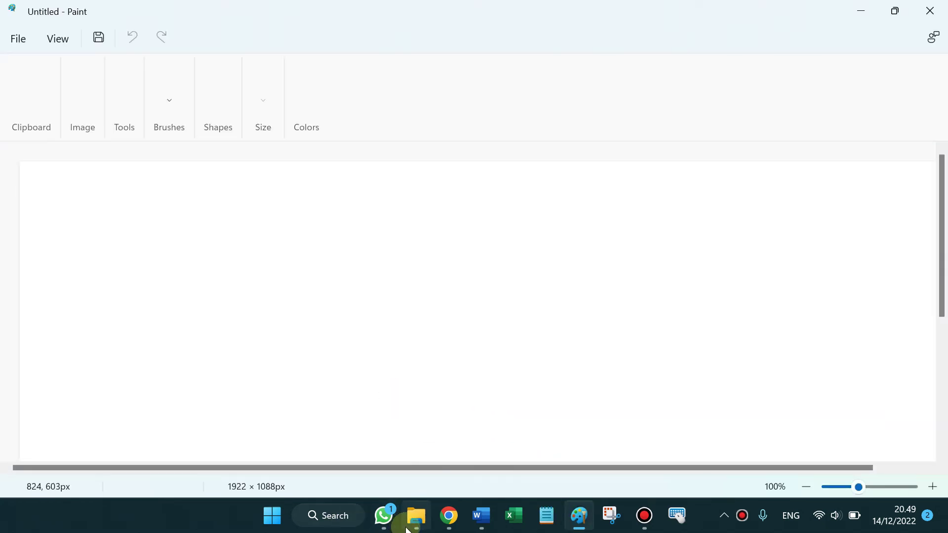
left_click(416, 515)
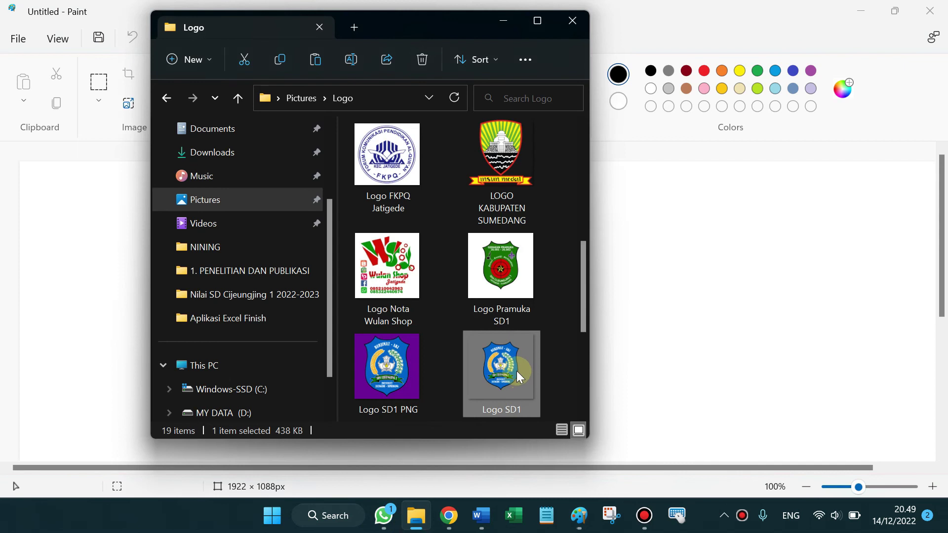
mouse_move(521, 382)
left_mouse_down()
mouse_move(74, 252)
mouse_move(116, 258)
left_mouse_up()
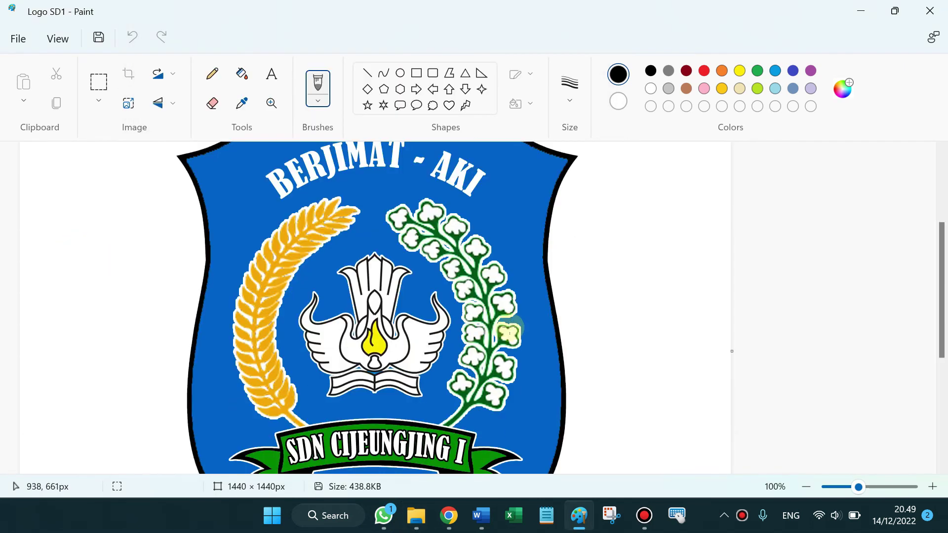
scroll(513, 344, "down", 2)
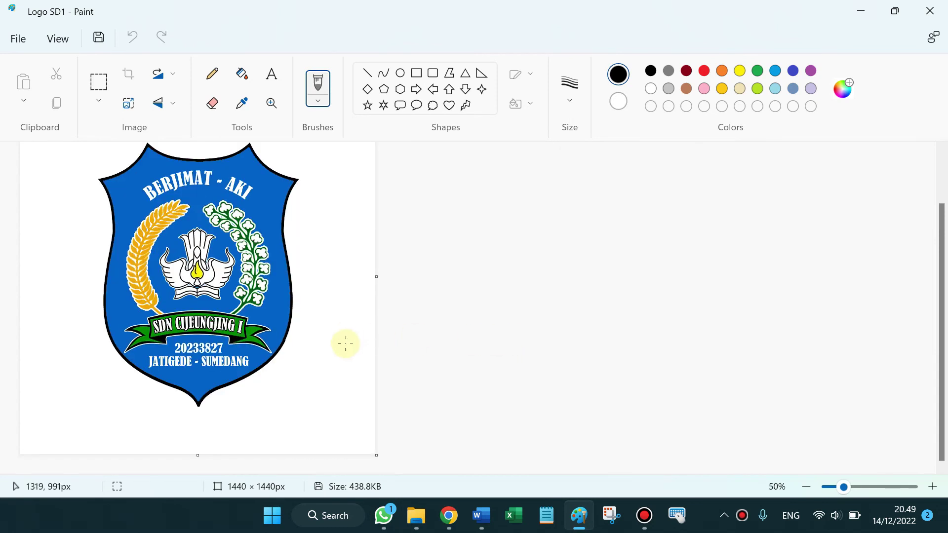
scroll(334, 372, "down", 1)
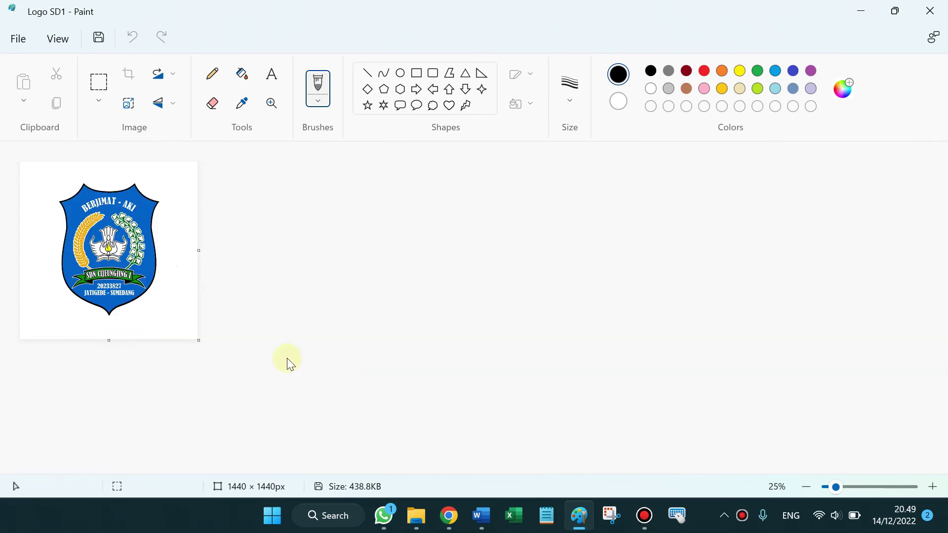
Minimize Paint and open the Windows-SSD (C:) drive in File Explorer
left_click(860, 7)
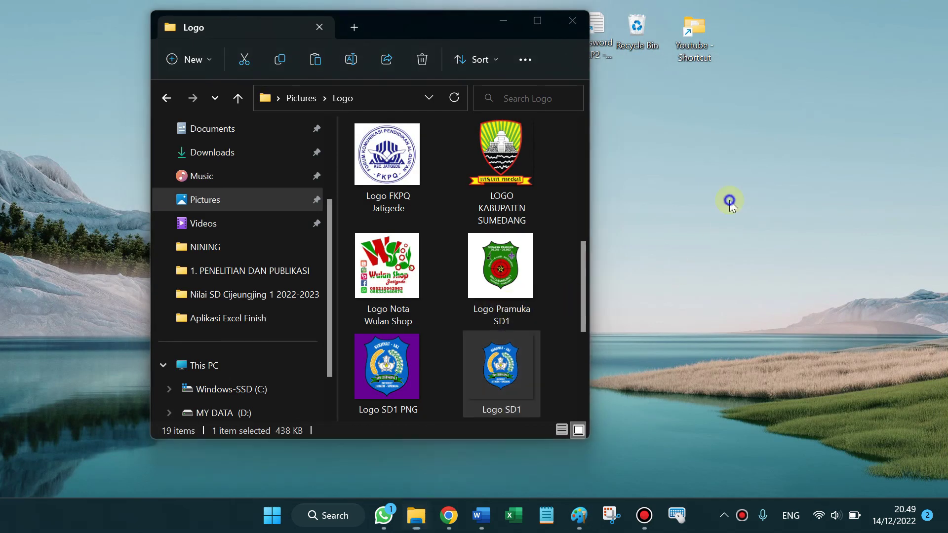
right_click(738, 267)
left_click(782, 239)
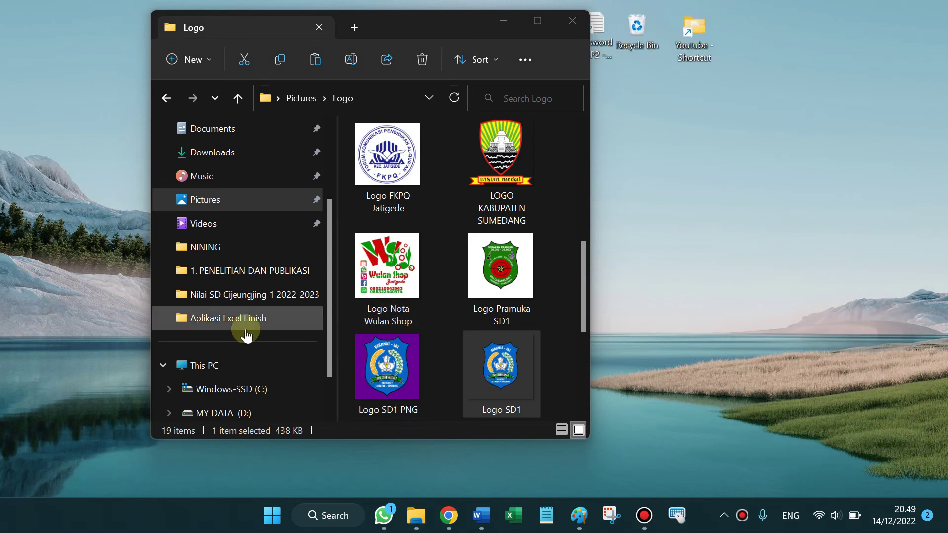
scroll(268, 329, "down", 1)
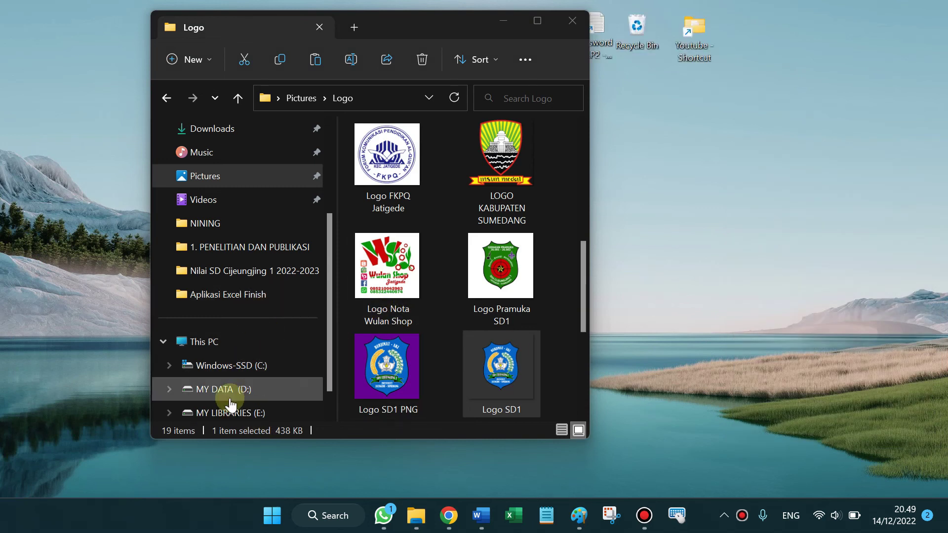
left_click(222, 366)
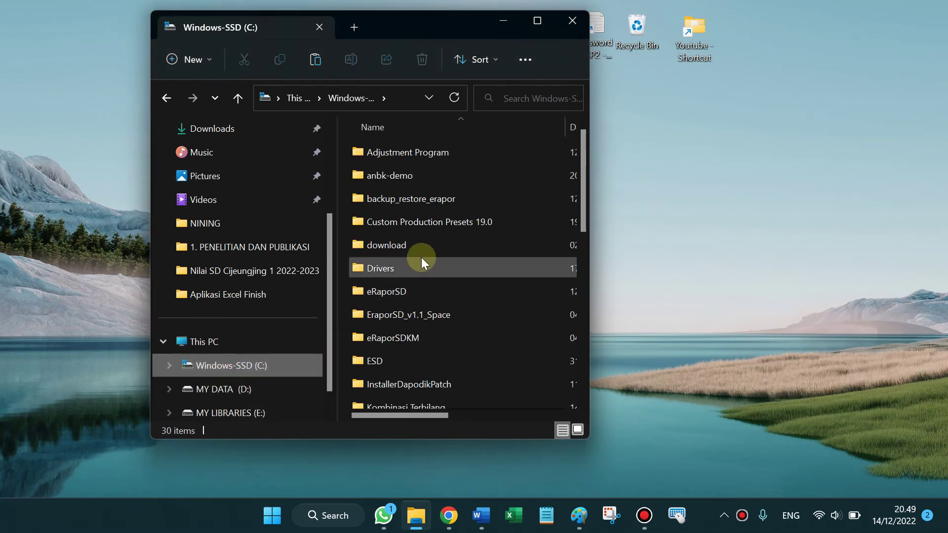
Open the eRaporSD folder on drive C and search it for "logo-sekolah"
double_click(408, 291)
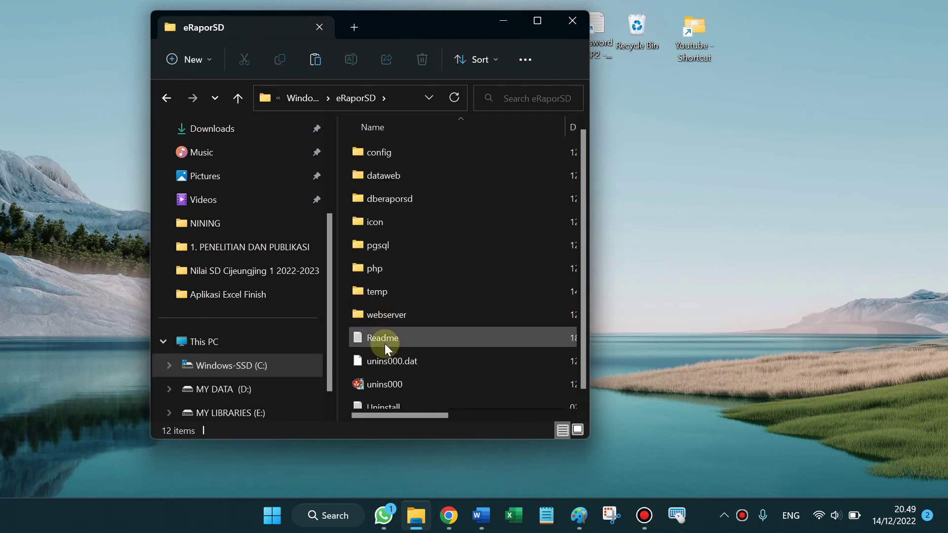
left_click(515, 96)
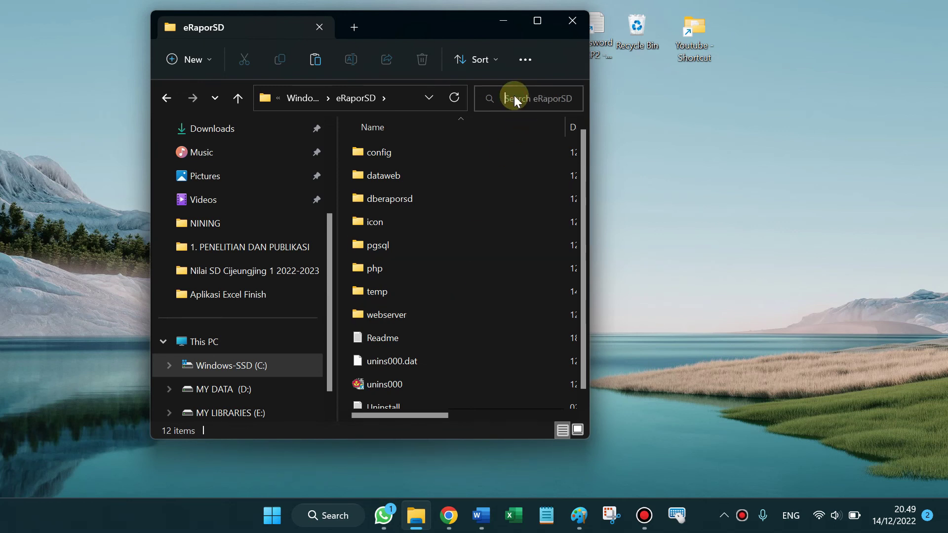
type("l")
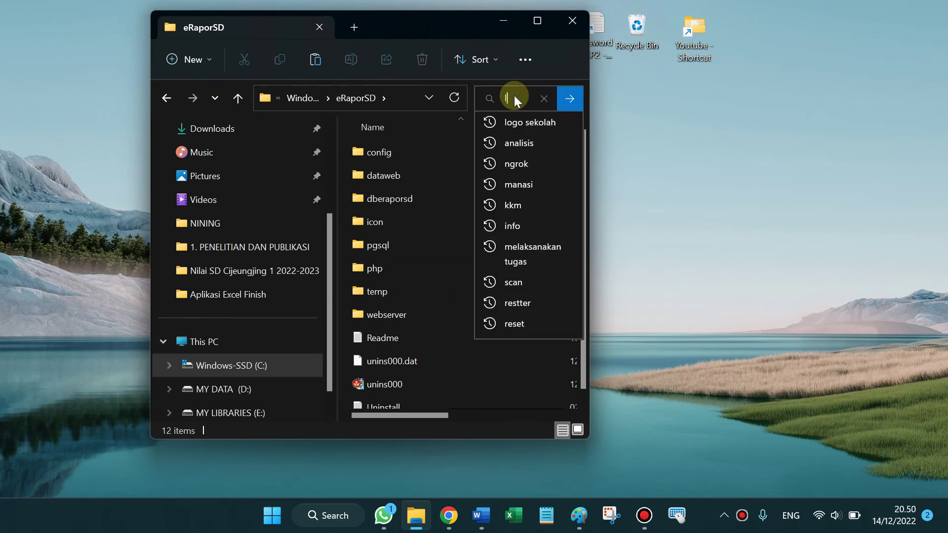
type("ogo")
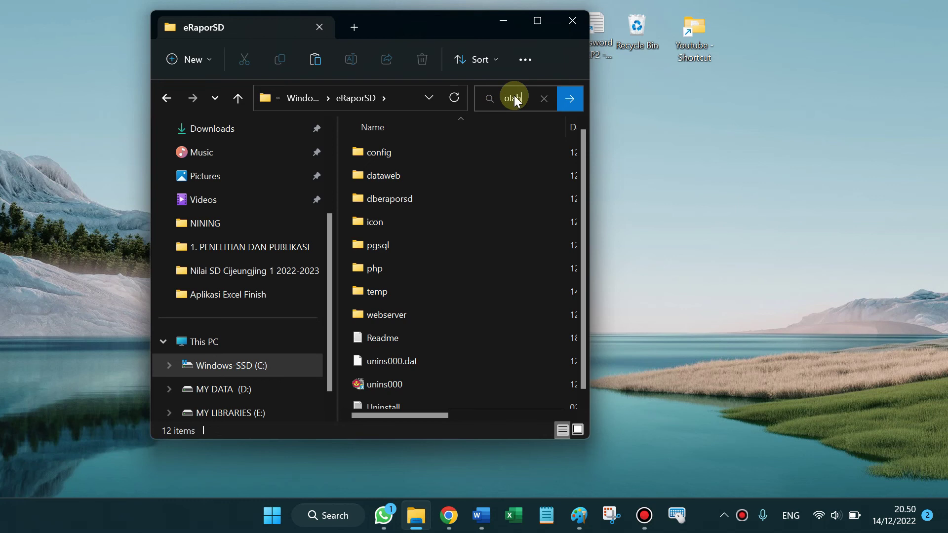
left_click(570, 99)
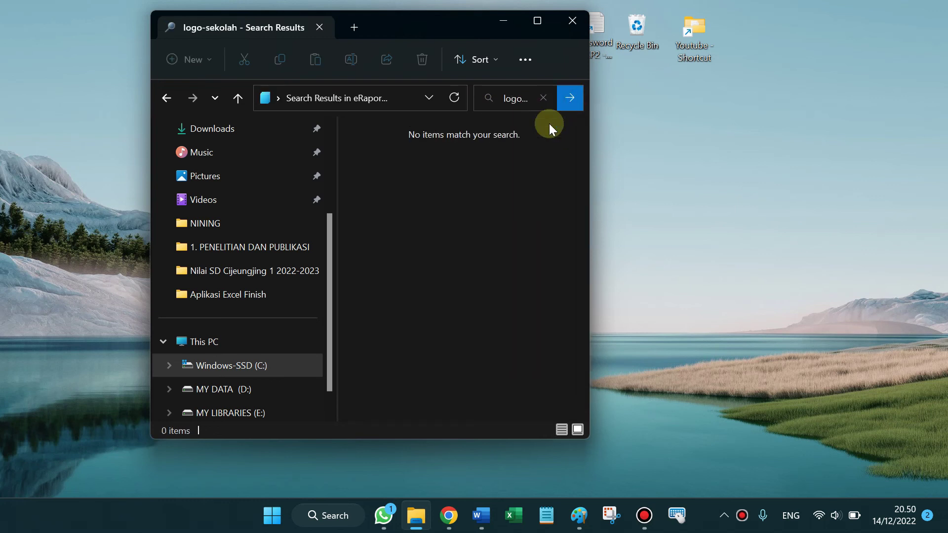
Replace the search term with "tut wuri" and run the search within the eRaporSD folder
left_click(517, 101)
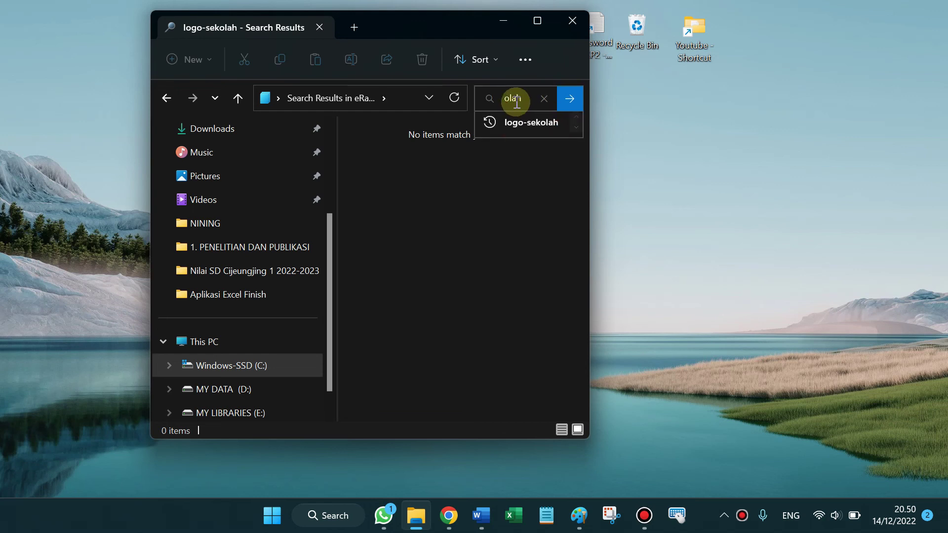
left_click(523, 99)
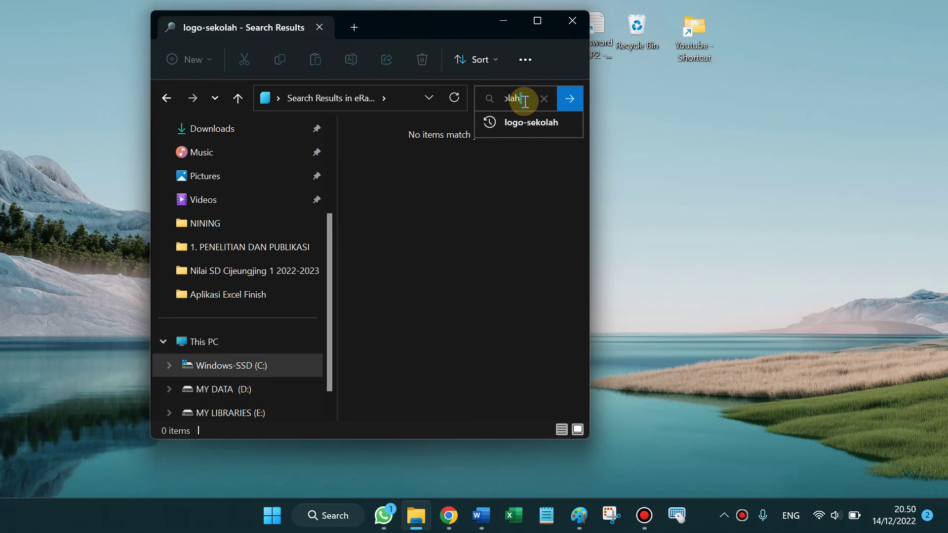
key("BackSpace")
key("BackSpace")
key("BackSpace")
key("BackSpace")
key("BackSpace")
key("BackSpace")
key("BackSpace")
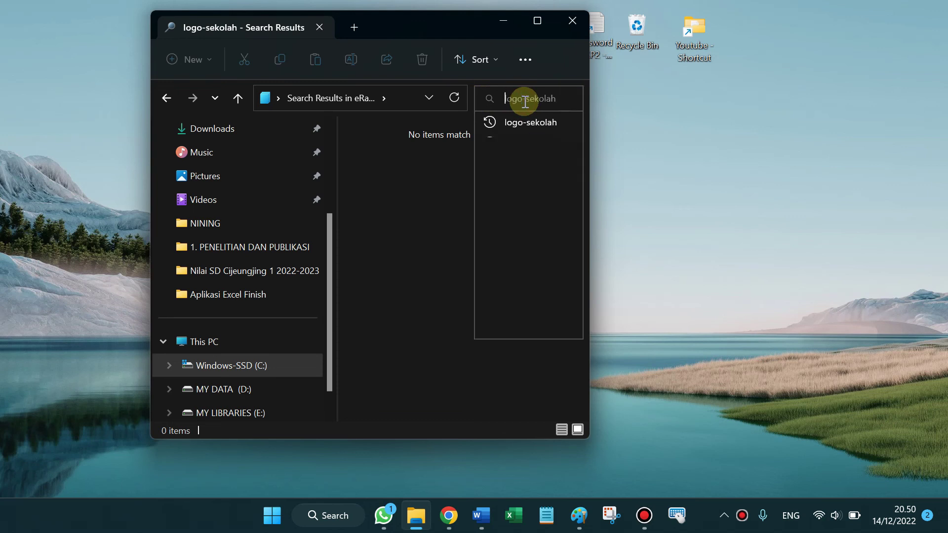
type("tut")
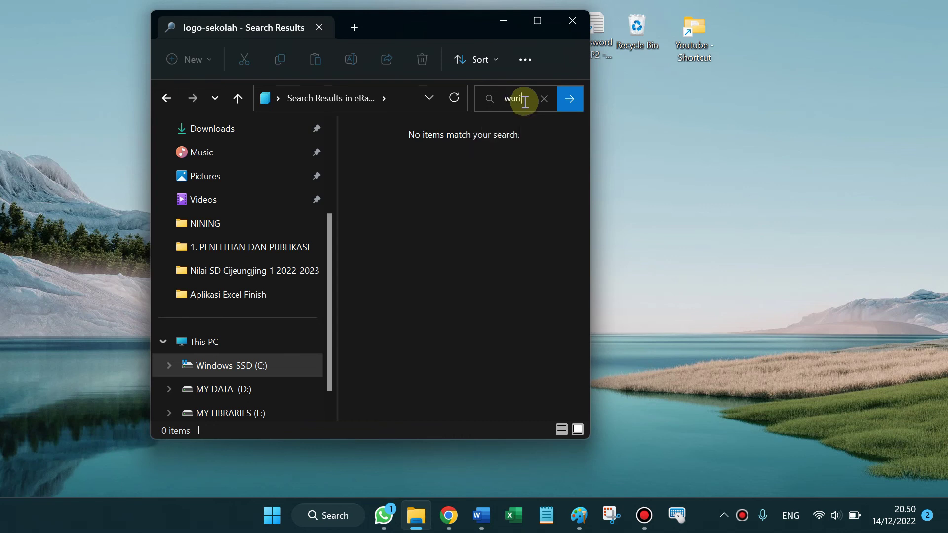
type(" wuri")
key("Return")
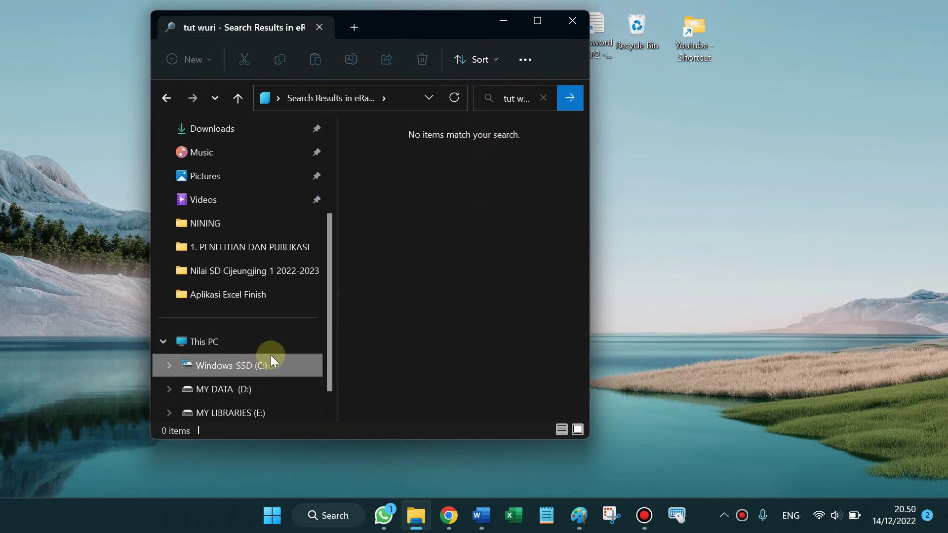
Reopen the eRaporSD folder from drive C, look inside its icon subfolder, and return to eRaporSD
left_click(238, 369)
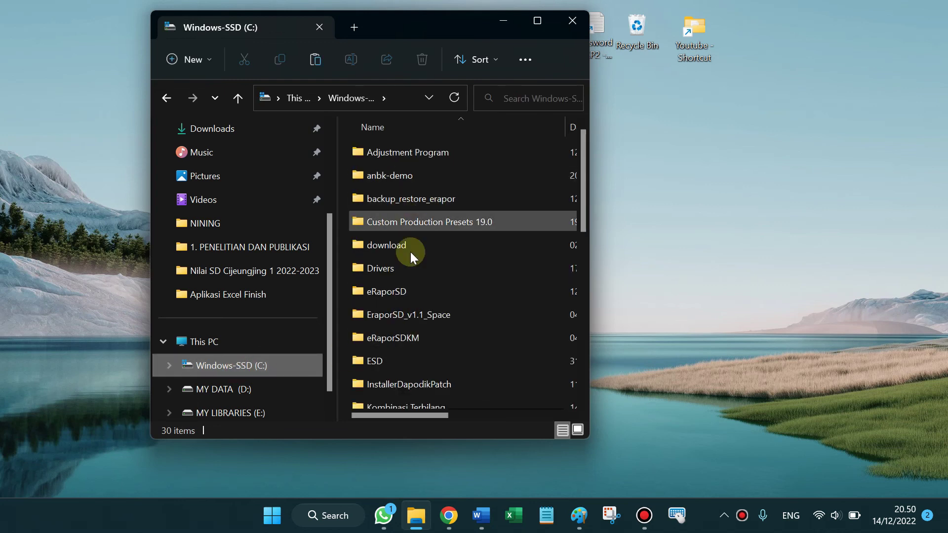
left_click(407, 295)
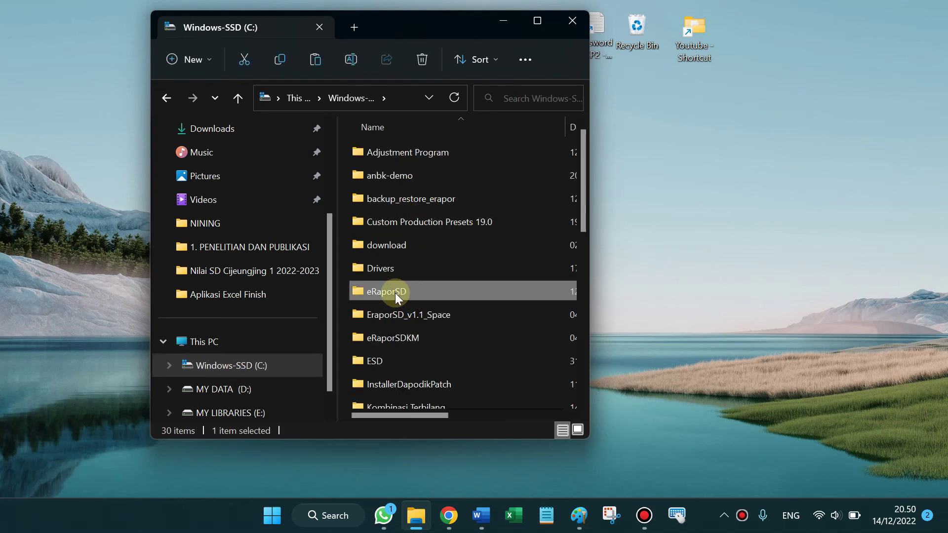
double_click(395, 293)
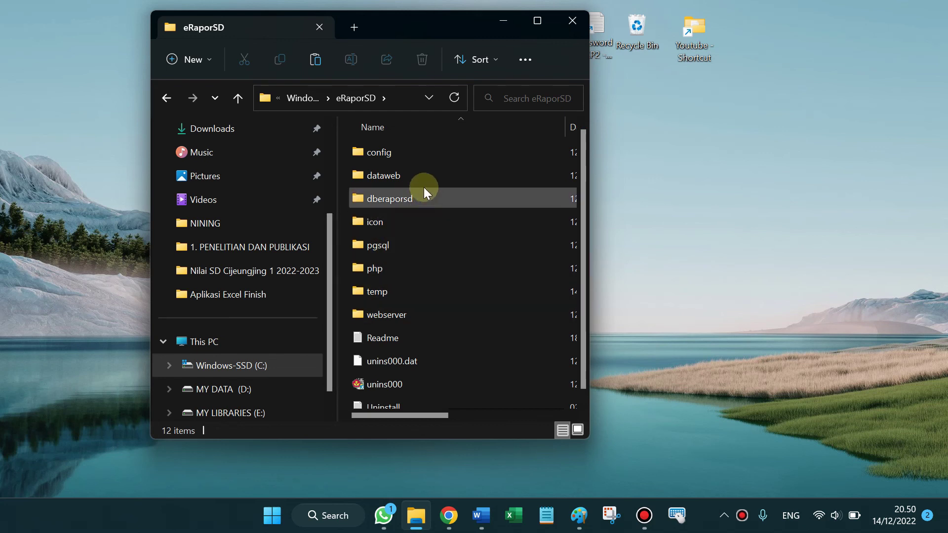
mouse_move(422, 181)
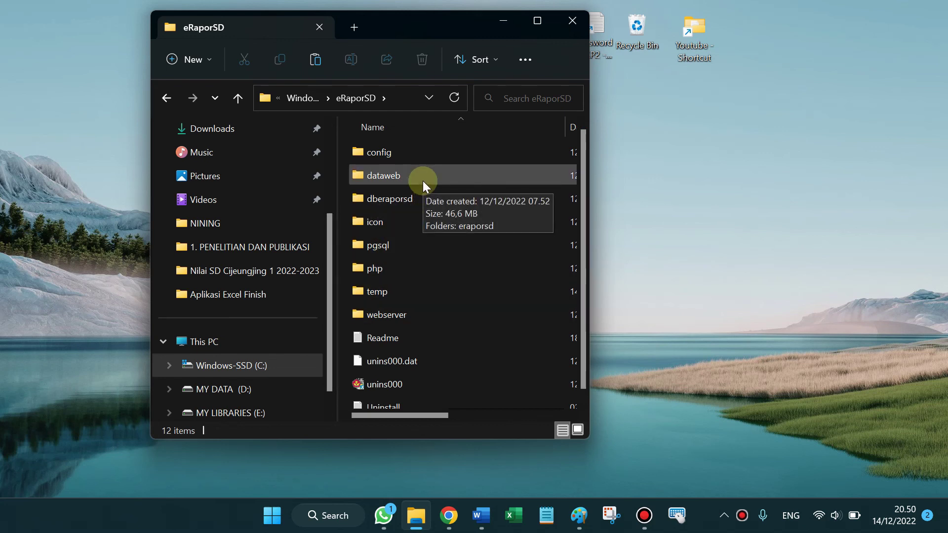
double_click(418, 225)
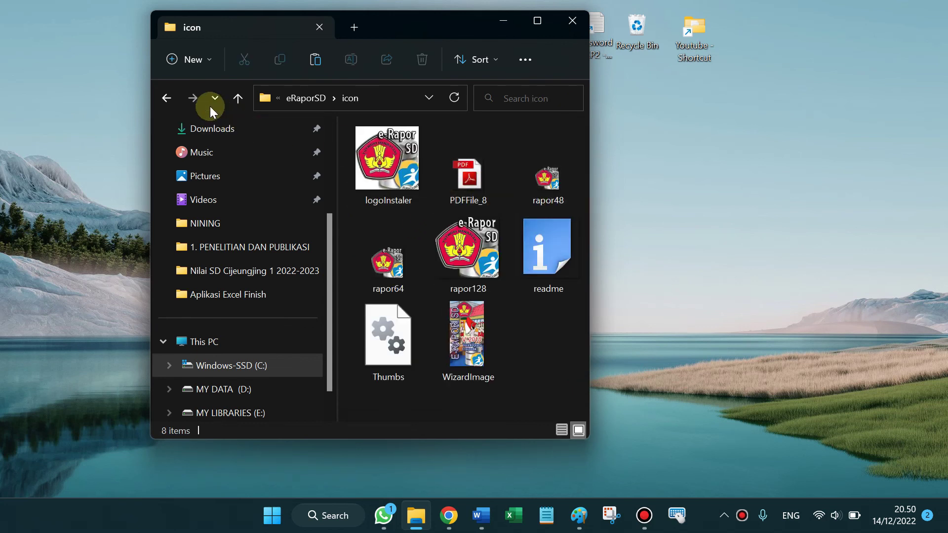
left_click(166, 98)
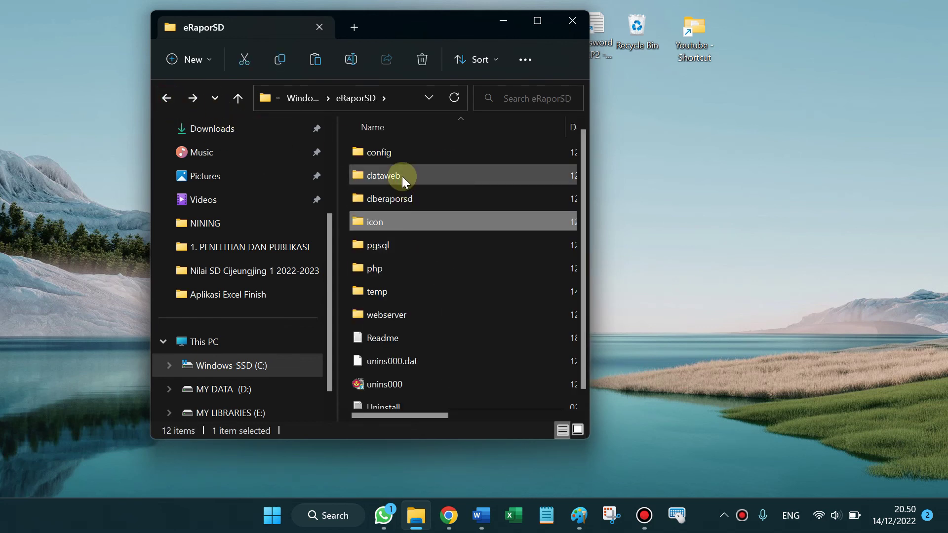
Open the sekolah image folder located under dataweb, eraporsd and images
left_click(402, 175)
double_click(402, 175)
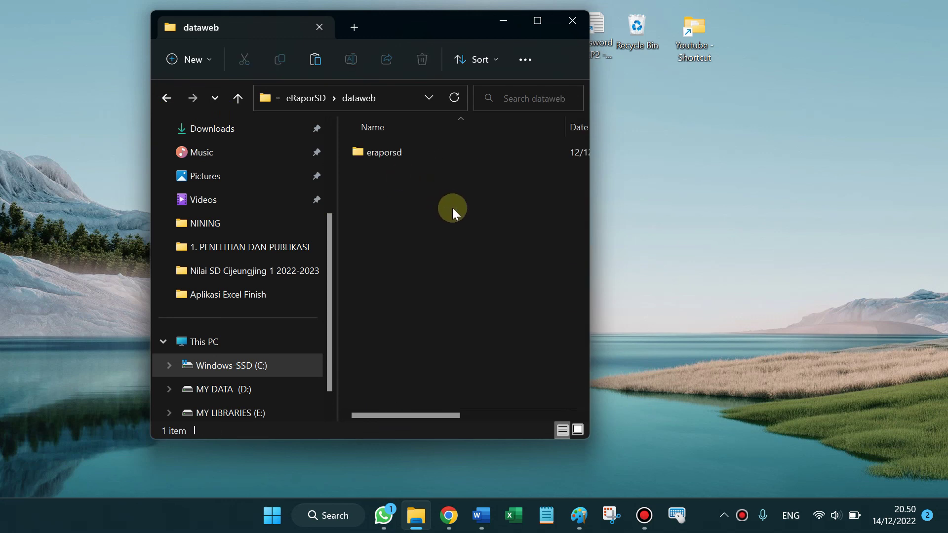
double_click(405, 155)
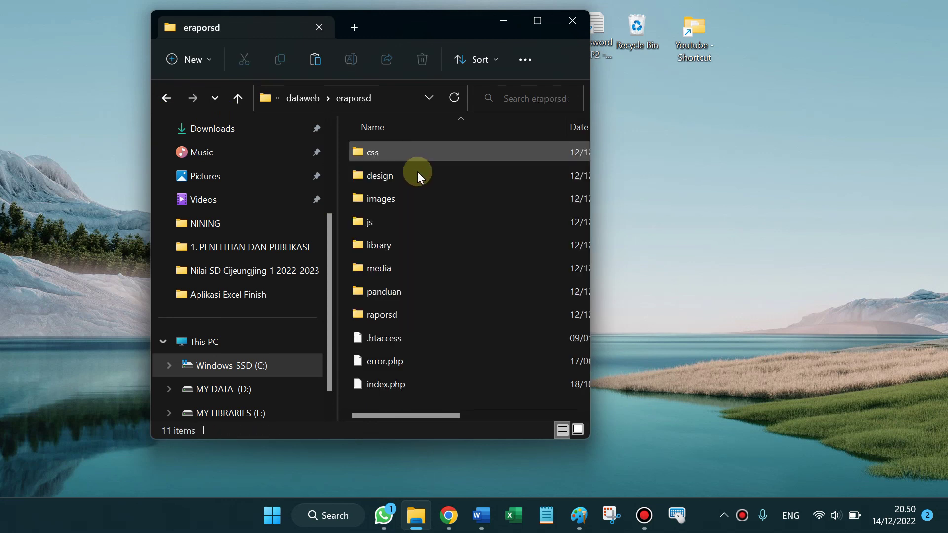
double_click(419, 198)
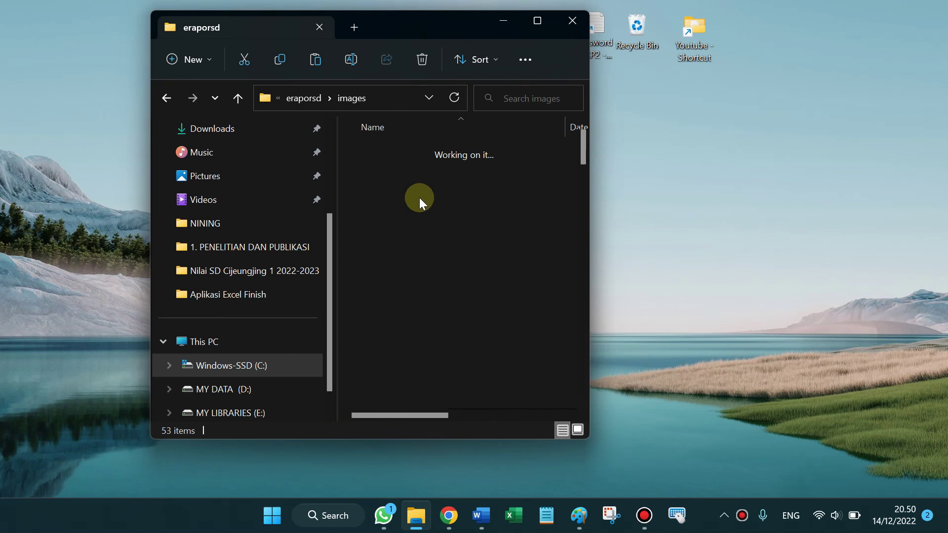
left_click(504, 185)
double_click(504, 186)
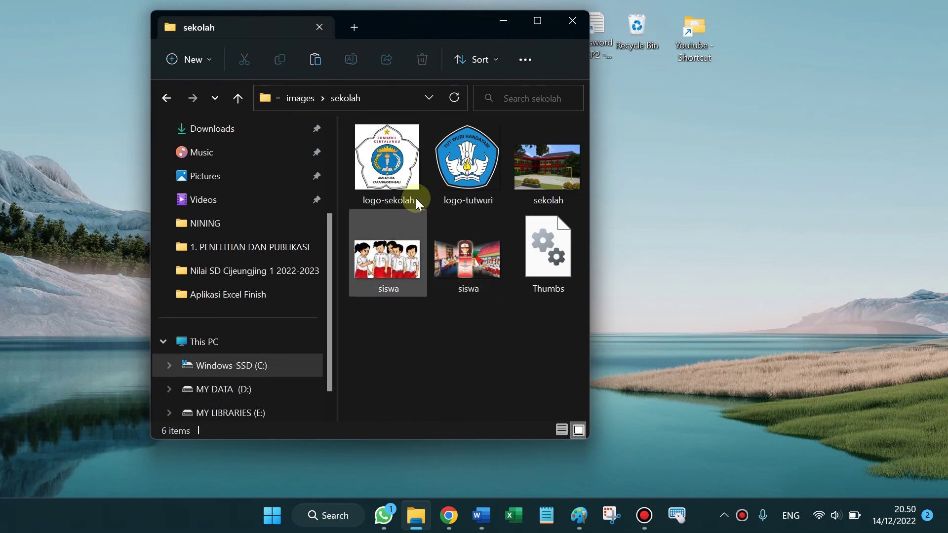
Show the full path of the sekolah folder and go through it from the drive letter to its end
left_click(382, 98)
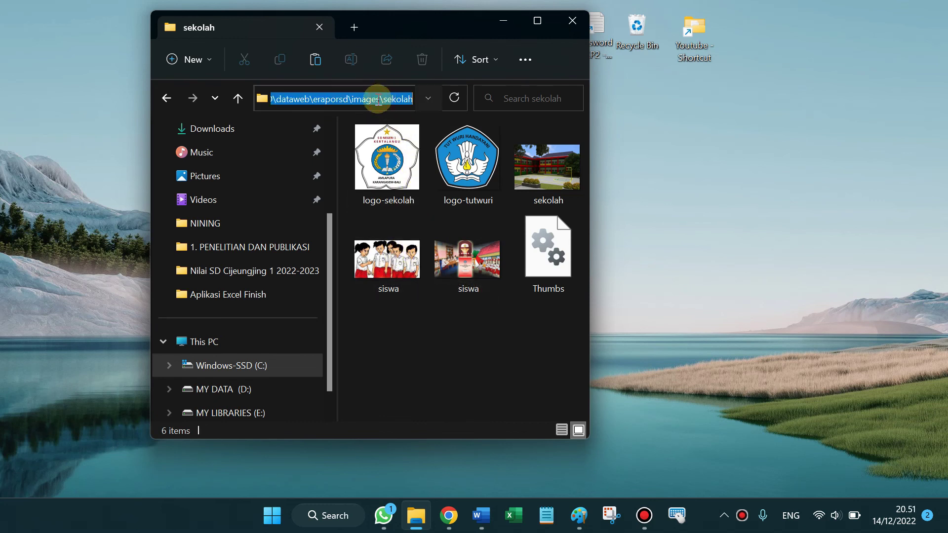
left_click(276, 99)
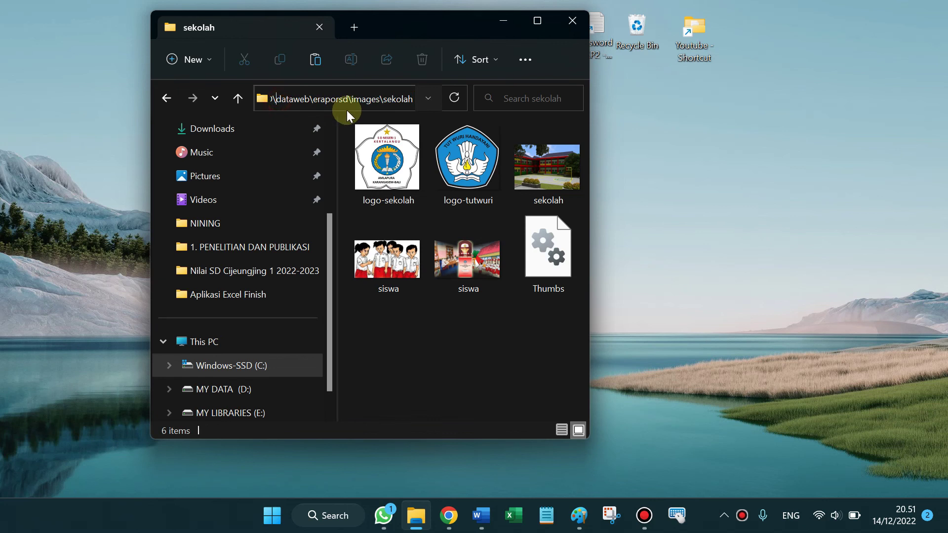
key("Left")
key("Left")
key("Left")
key("Left")
key("Left")
key("Left")
key("Left")
key("Left")
key("Left")
key("Left")
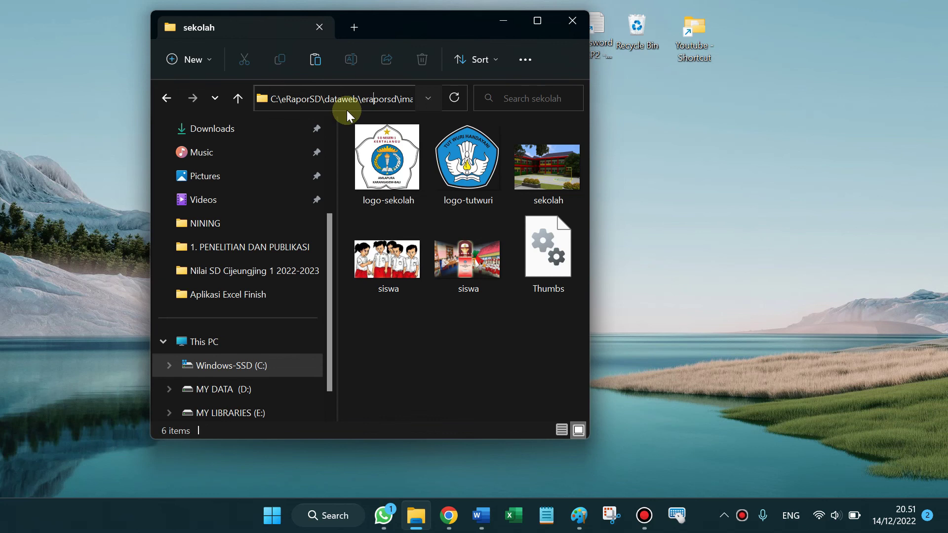
key("Right")
key("Right")
key("Right")
key("Right")
key("Right")
key("Right")
key("Right")
key("Right")
key("Right")
key("Right")
key("Right")
key("Right")
key("Right")
key("Right")
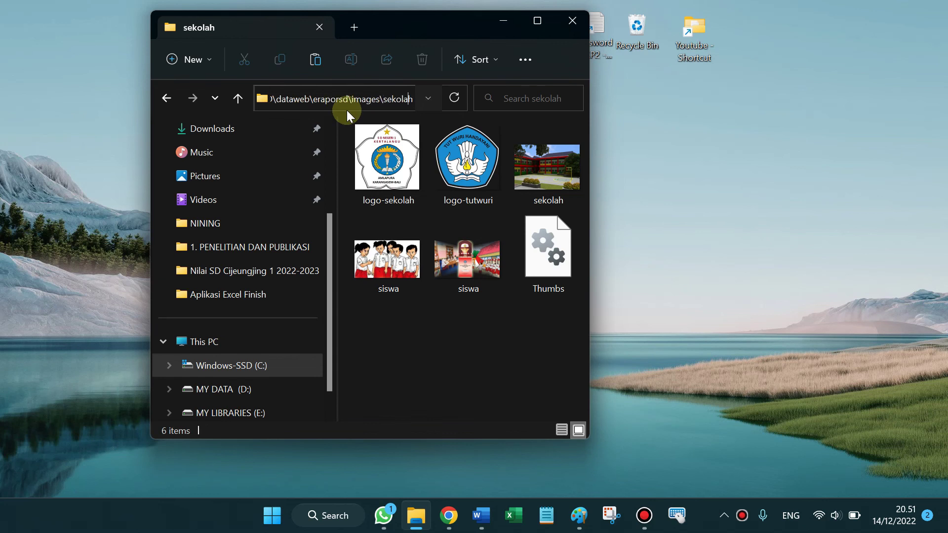
Open the logo-sekolah image's properties, place the window beside File Explorer, and show the image details with its pixel dimensions
left_click(386, 168)
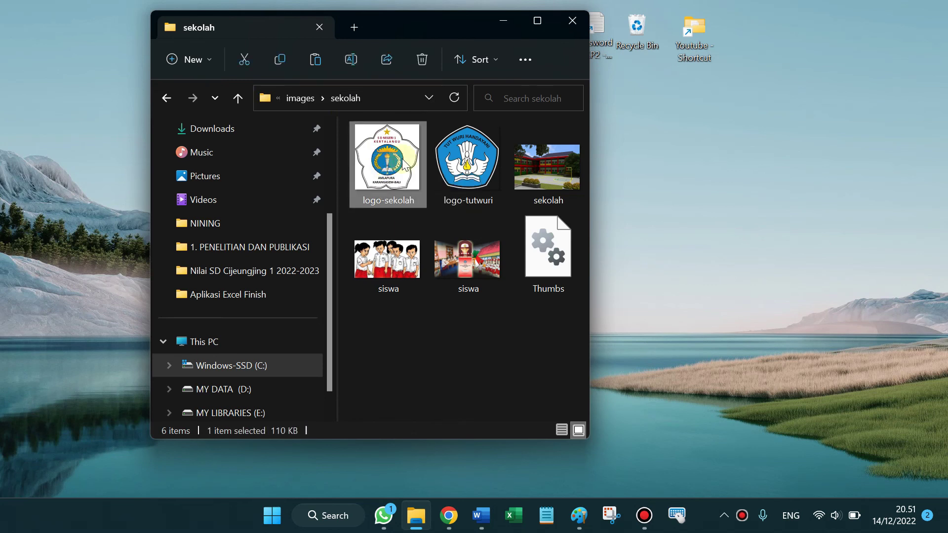
right_click(386, 167)
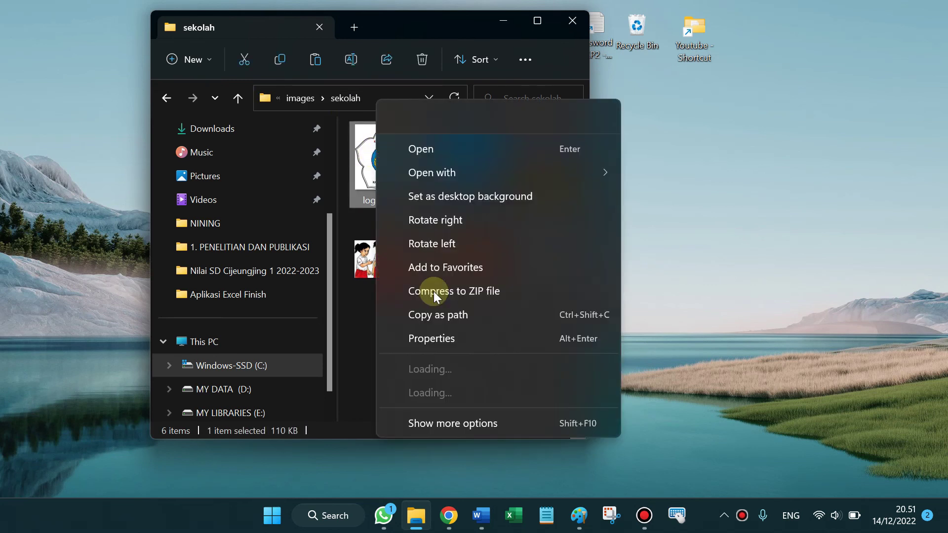
left_click(431, 338)
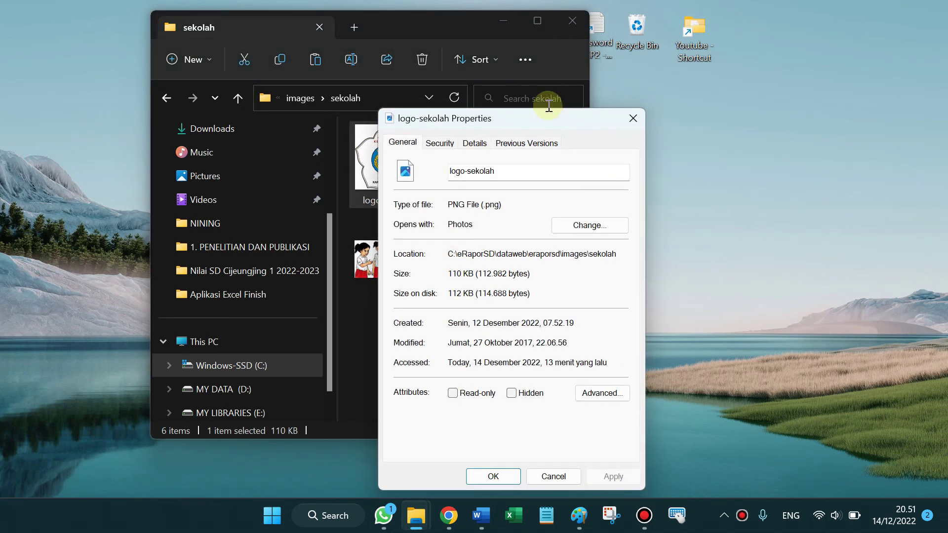
left_click_drag(534, 121, 770, 46)
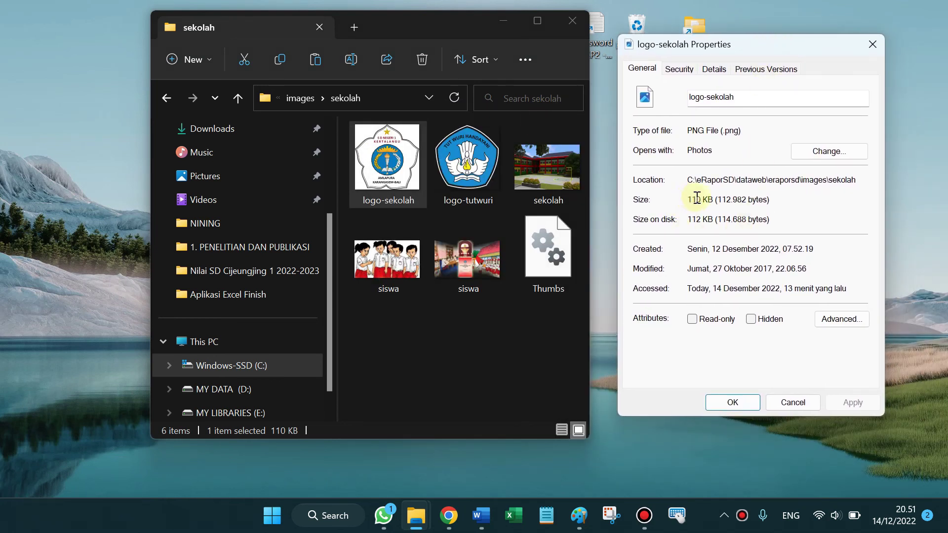
left_click(681, 70)
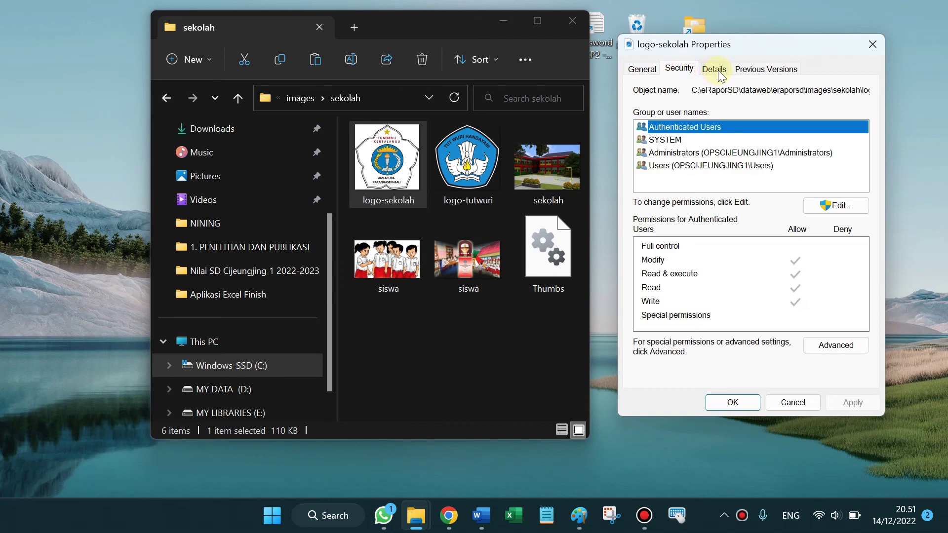
left_click(714, 70)
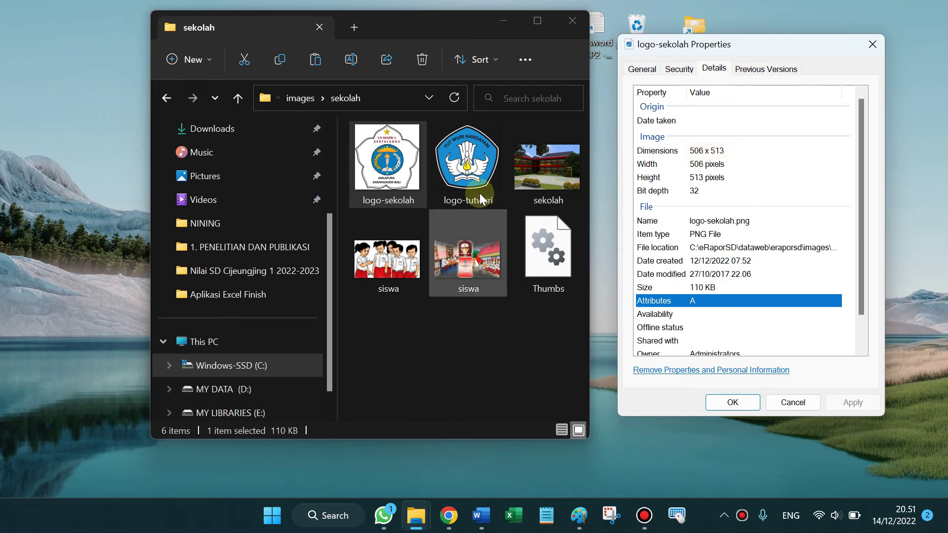
Show the logo-tutwuri image's detailed properties next to those of logo-sekolah, and select the logo-sekolah file
left_click(464, 166)
right_click(464, 165)
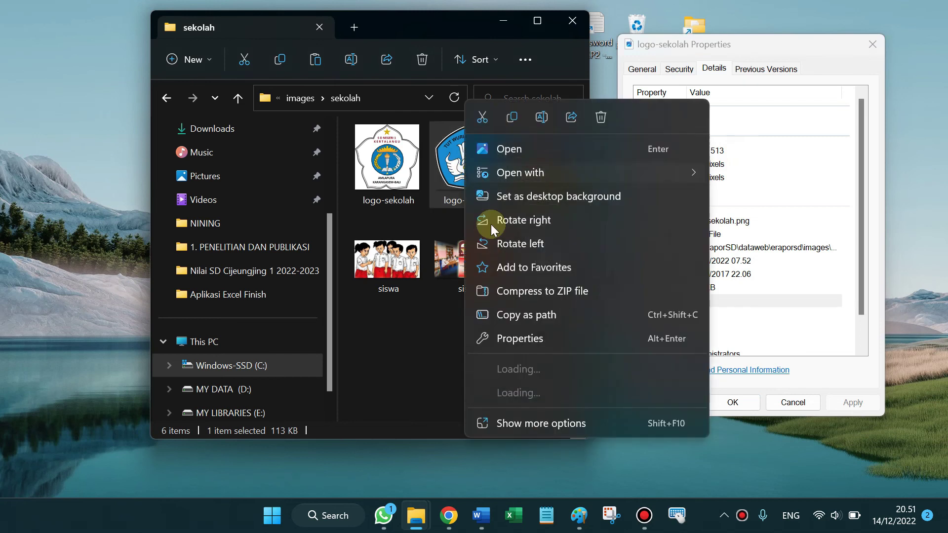
left_click(525, 343)
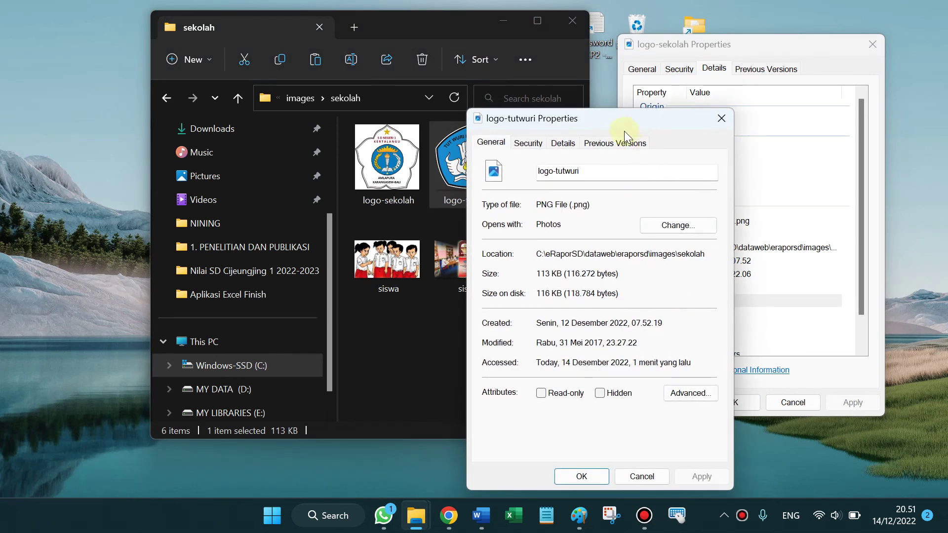
left_click(562, 144)
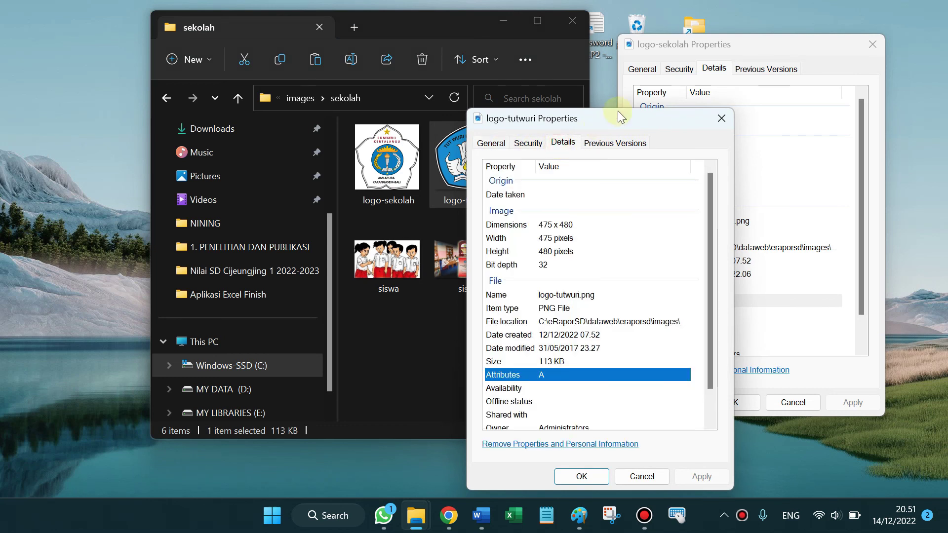
left_click_drag(618, 114, 832, 170)
left_click(373, 200)
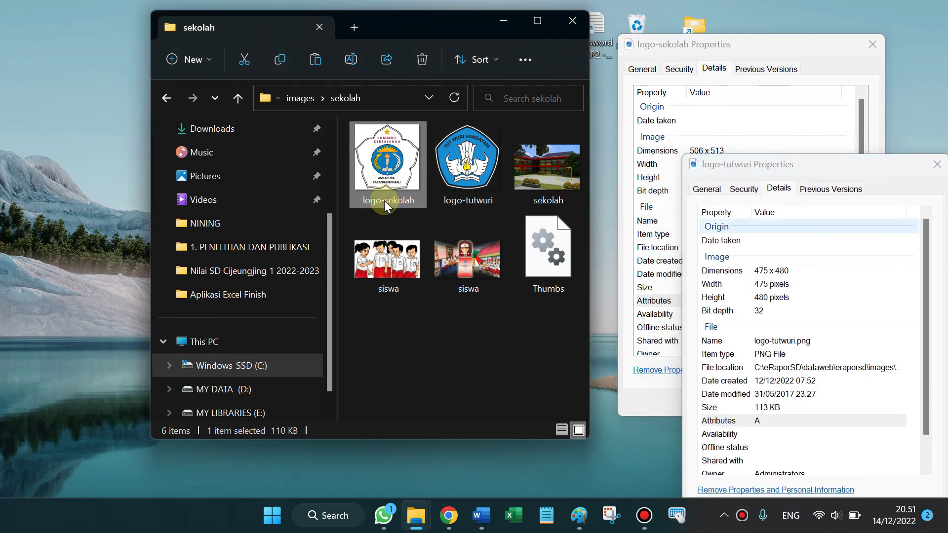
mouse_move(384, 200)
mouse_move(416, 515)
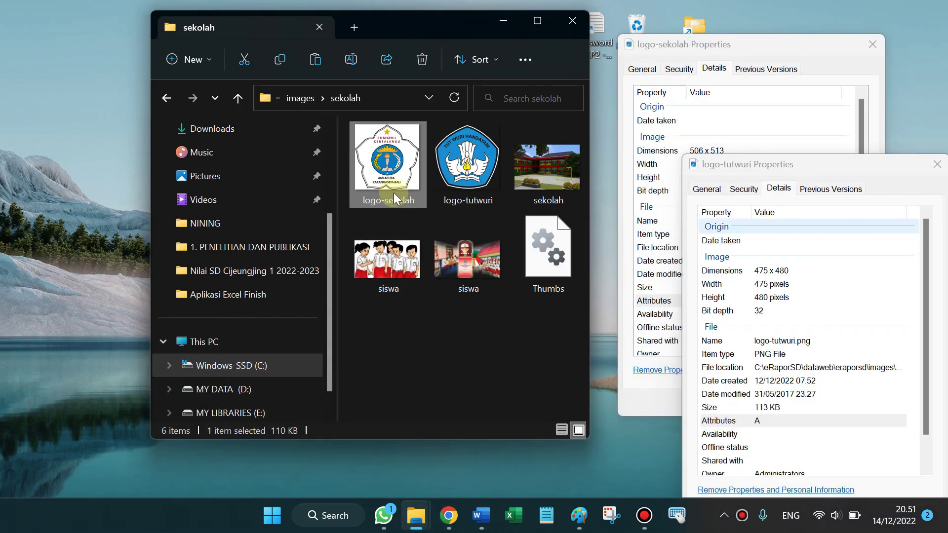
Rename the existing logo-sekolah image in the sekolah folder as logo-sekolah1
right_click(375, 199)
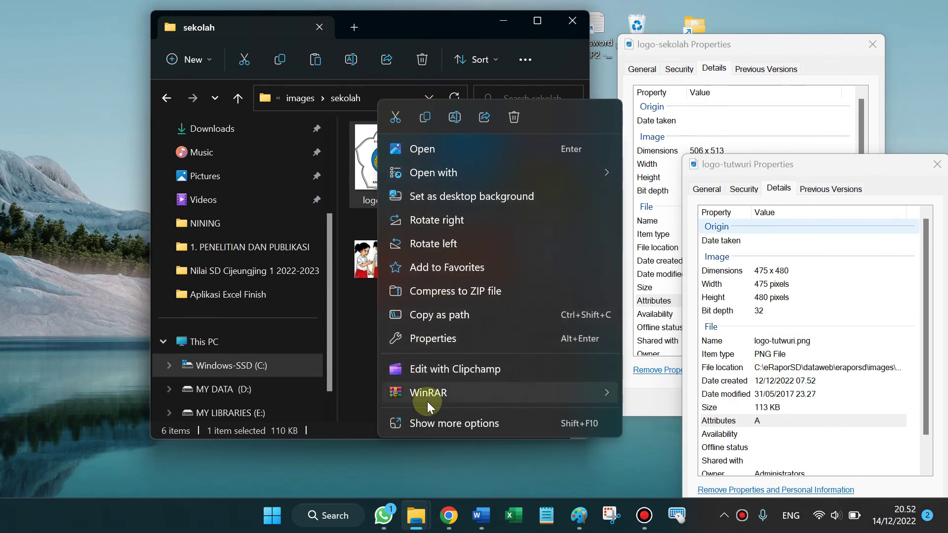
left_click(425, 427)
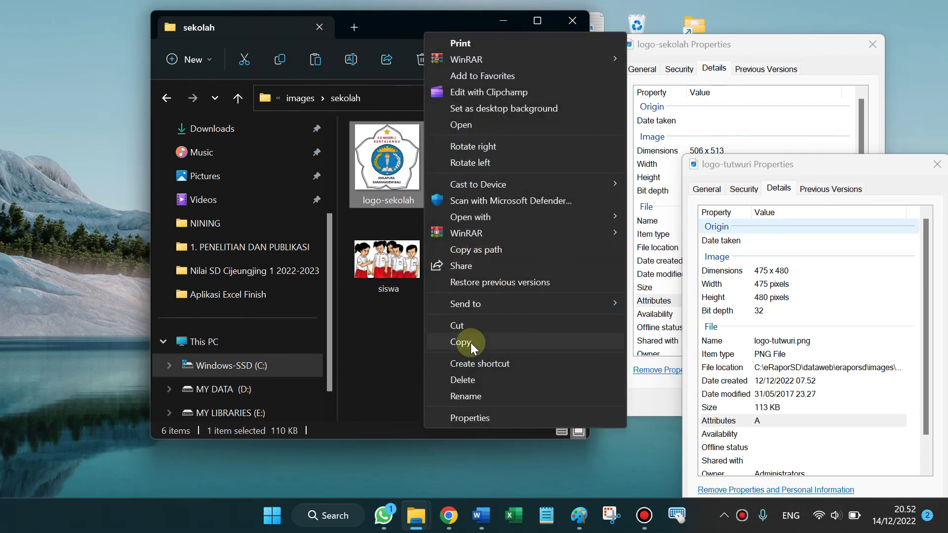
left_click(463, 395)
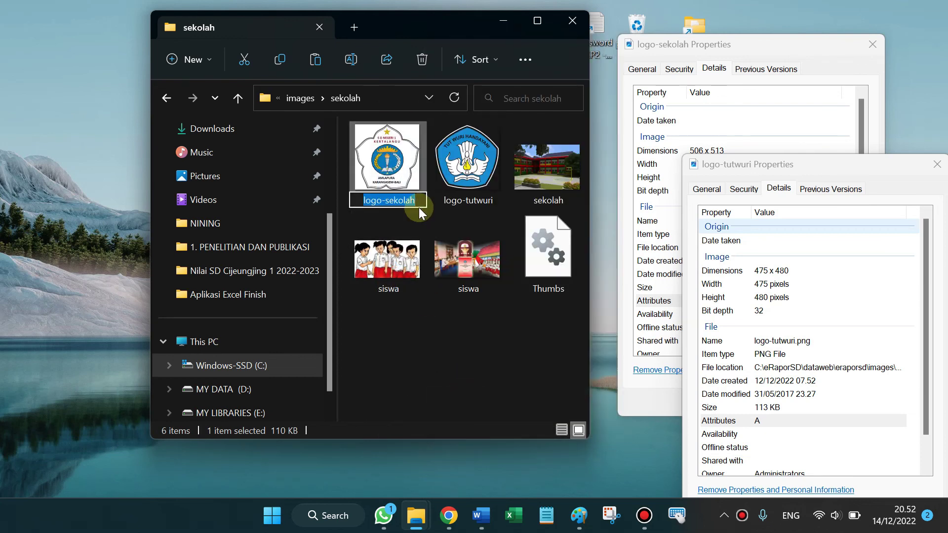
key("End")
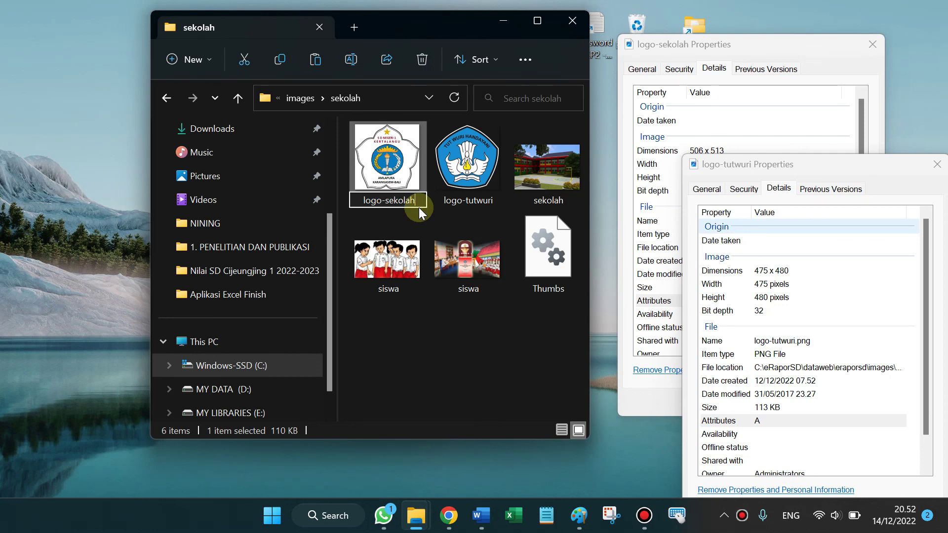
type("1")
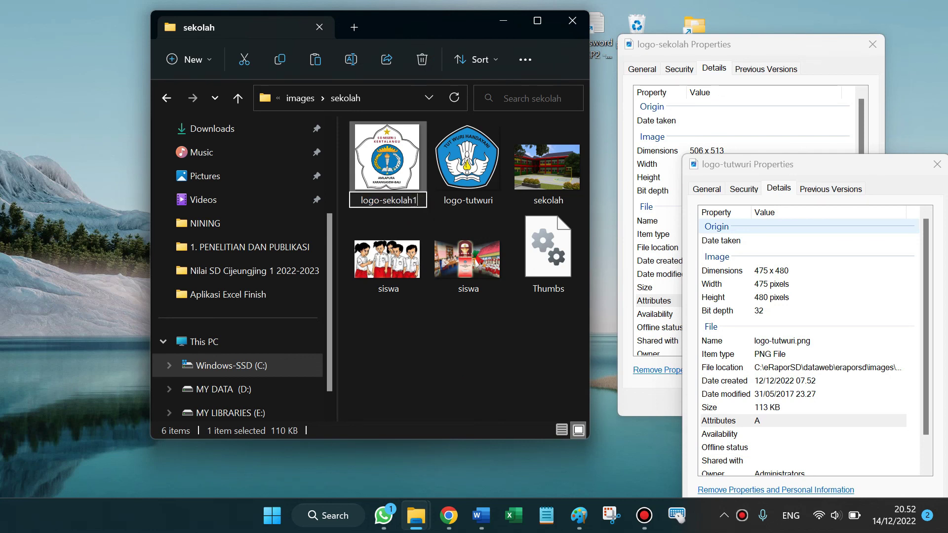
key("Return")
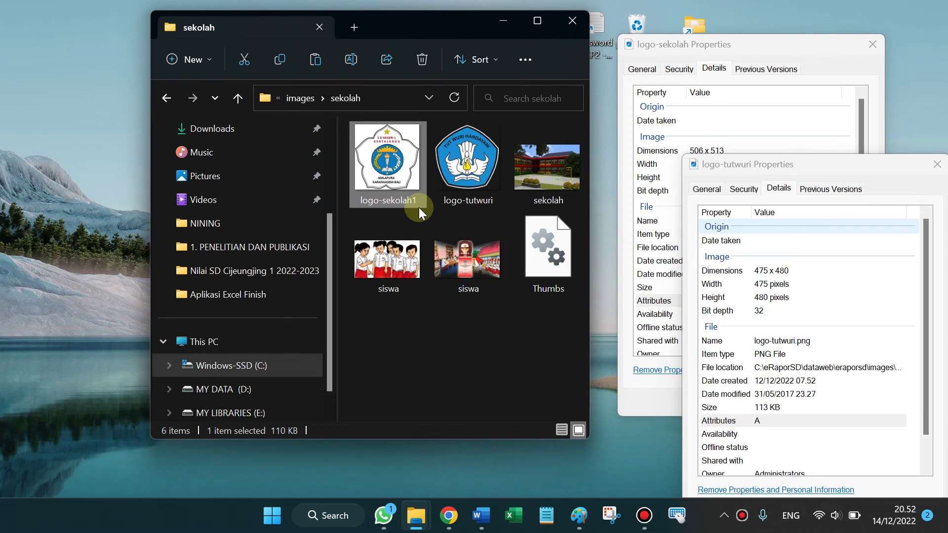
Open Pictures in a new tab and copy the Logo SD1 image from its Logo folder into the sekolah folder
left_click(192, 176)
right_click(193, 176)
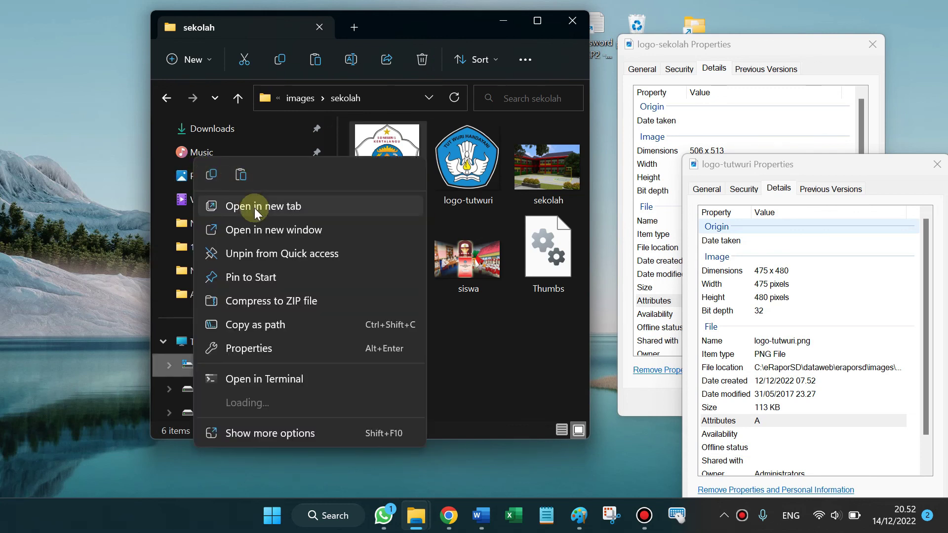
left_click(213, 204)
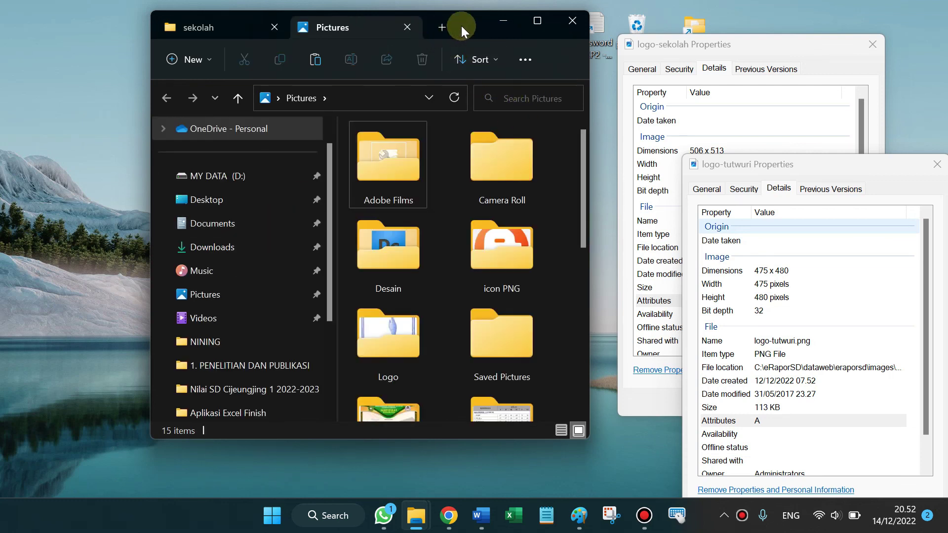
double_click(380, 339)
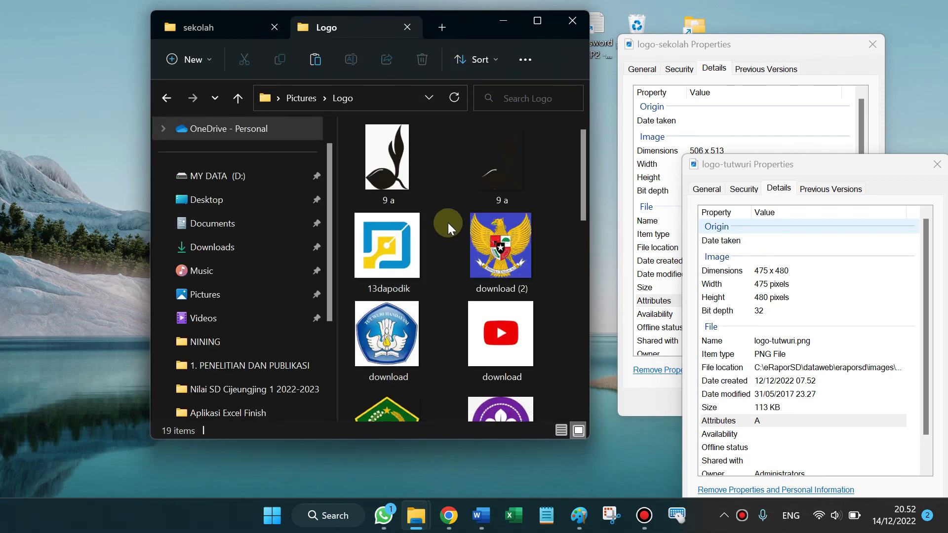
scroll(444, 316, "down", 5)
left_click(501, 400)
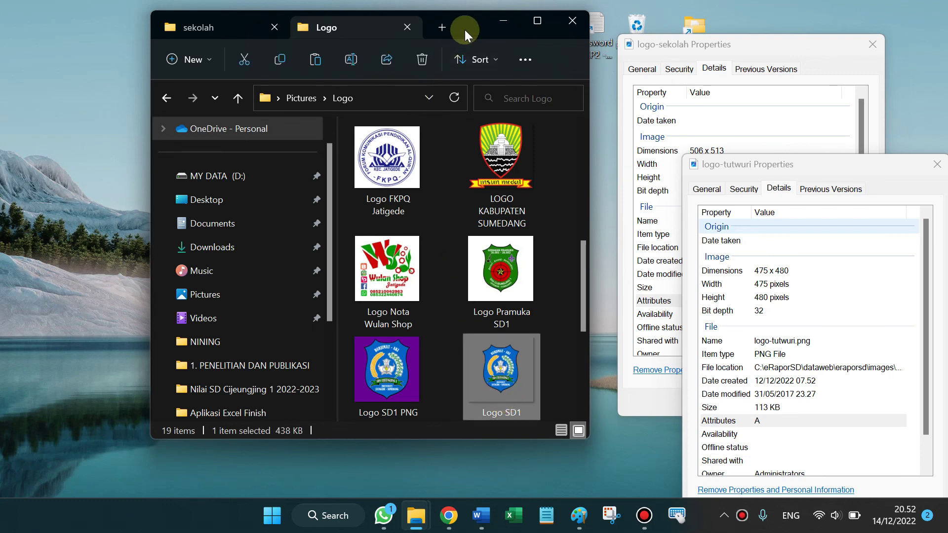
left_click(197, 26)
left_click(434, 355)
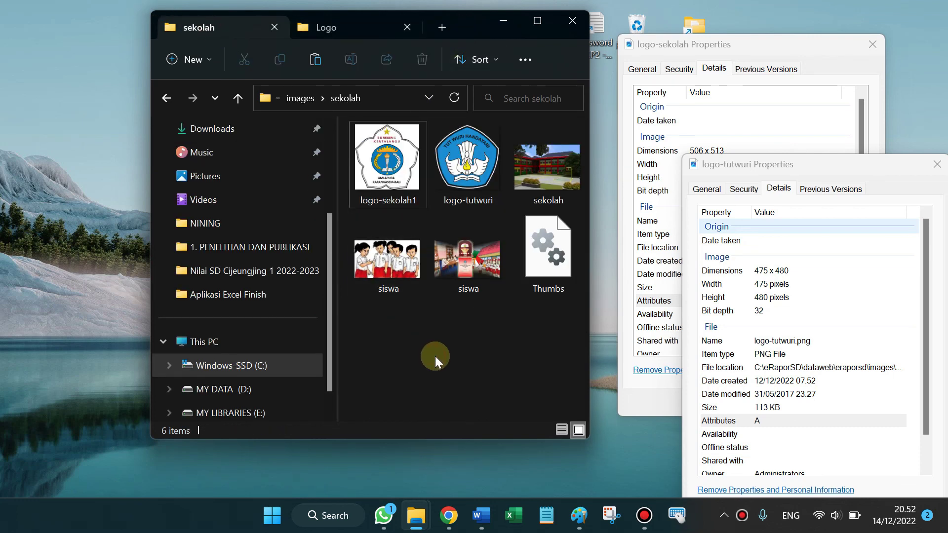
key("ctrl+v")
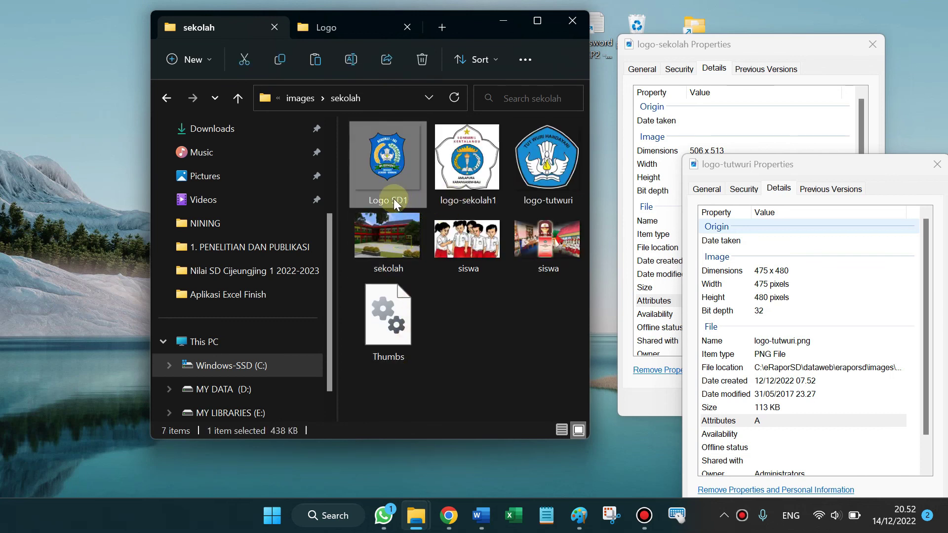
Rename the Logo SD1 image as logo-sekolah, reusing the name copied from the logo-sekolah1 file
mouse_move(396, 203)
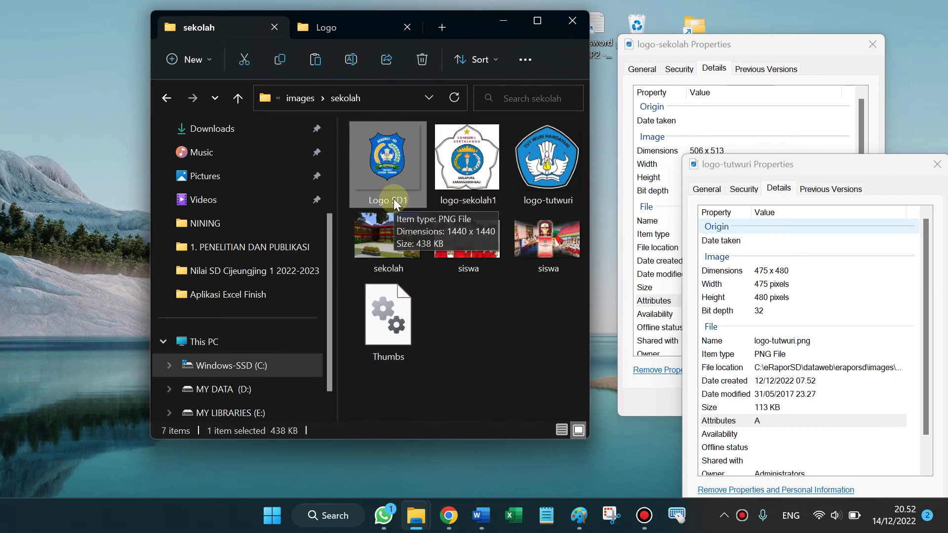
left_click(464, 202)
left_click(472, 201)
key("ctrl+c")
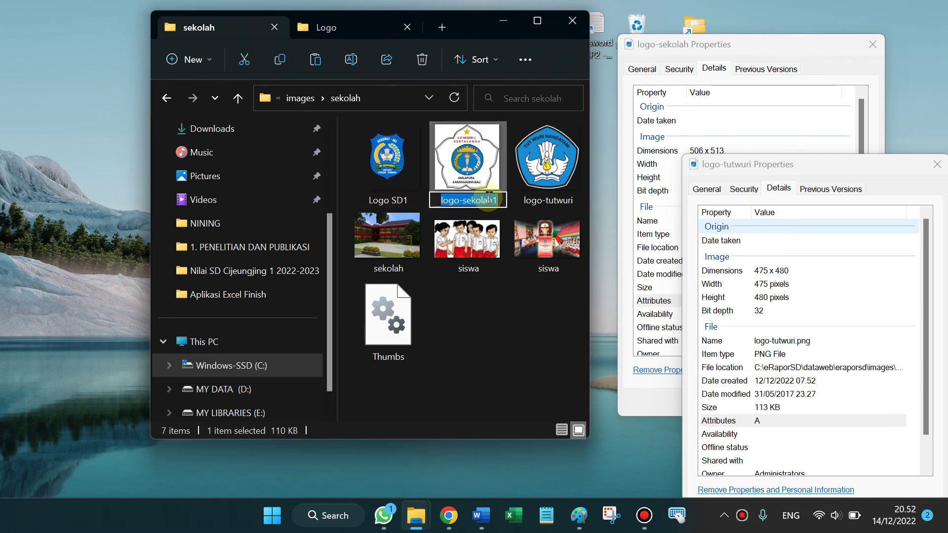
left_click(385, 202)
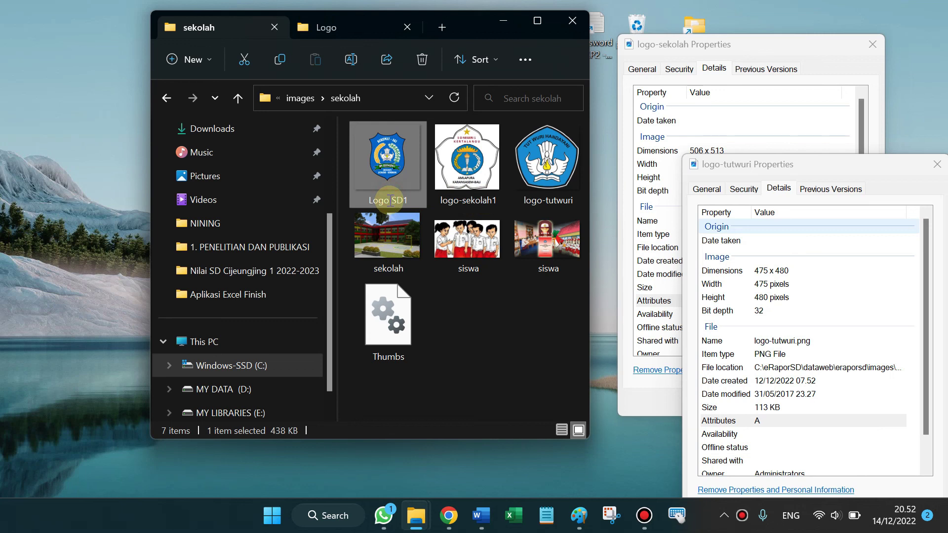
left_click(389, 201)
key("ctrl+v")
key("Return")
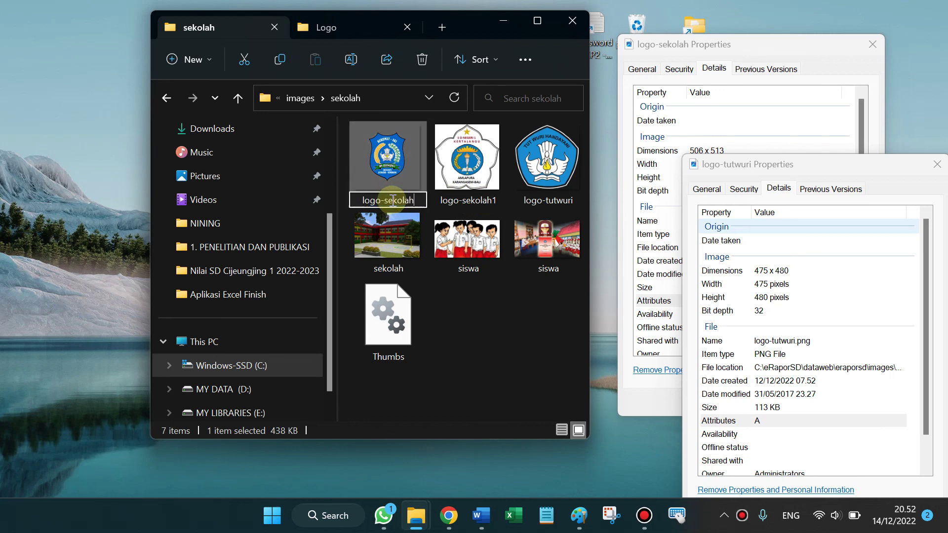
left_click(469, 323)
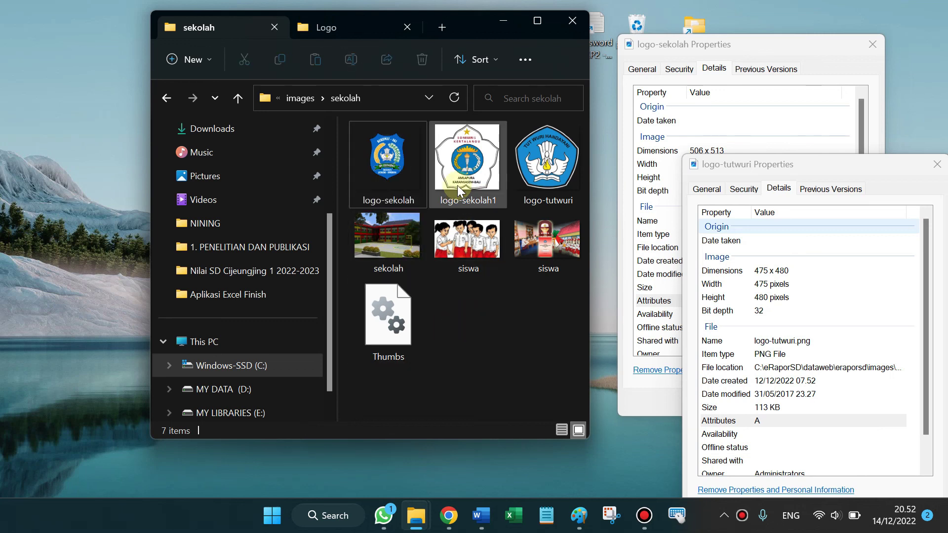
mouse_move(458, 189)
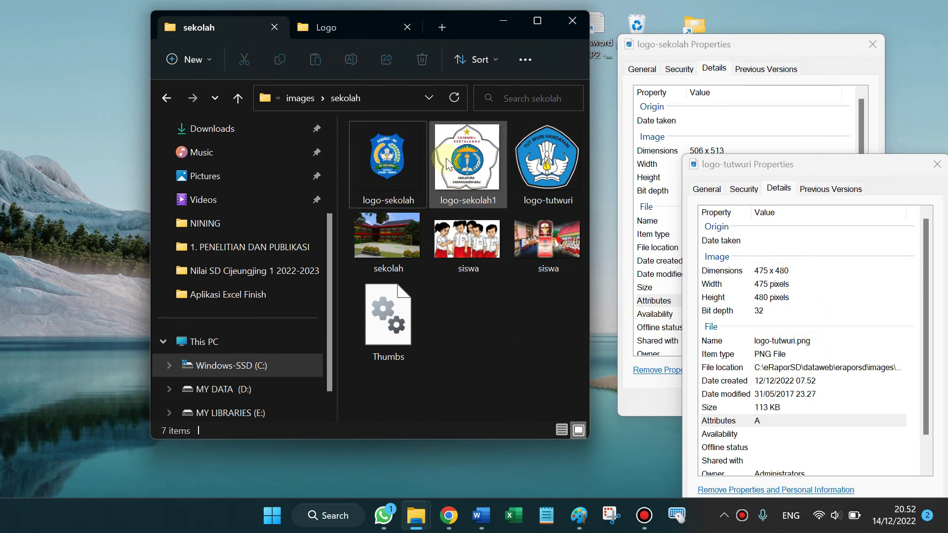
mouse_move(408, 142)
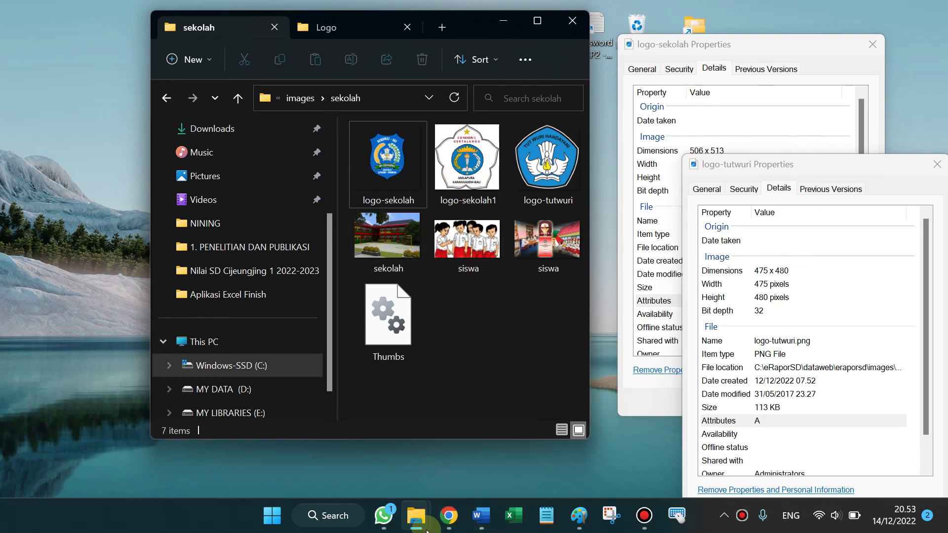
Switch to Chrome, close the old report PDF, and log in to e-Rapor SD with the Admin user level
left_click(448, 515)
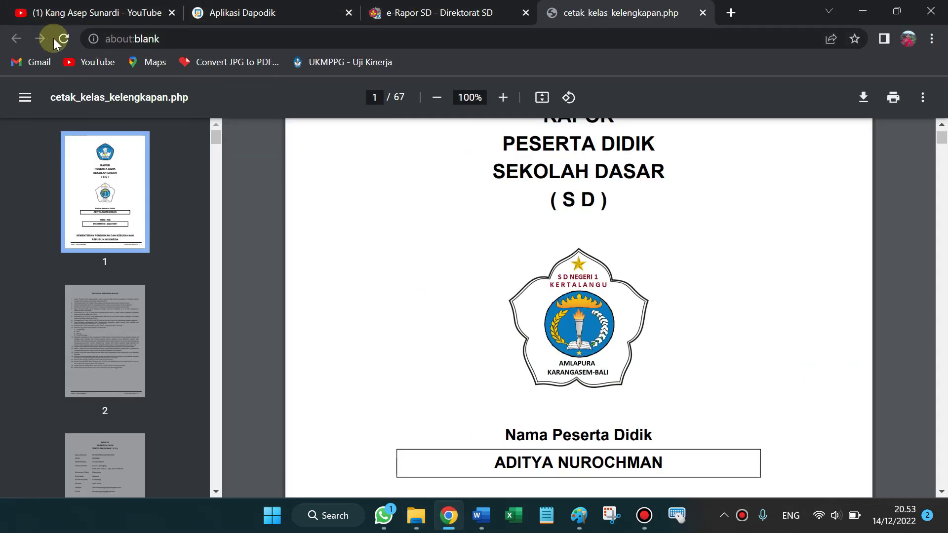
left_click(702, 13)
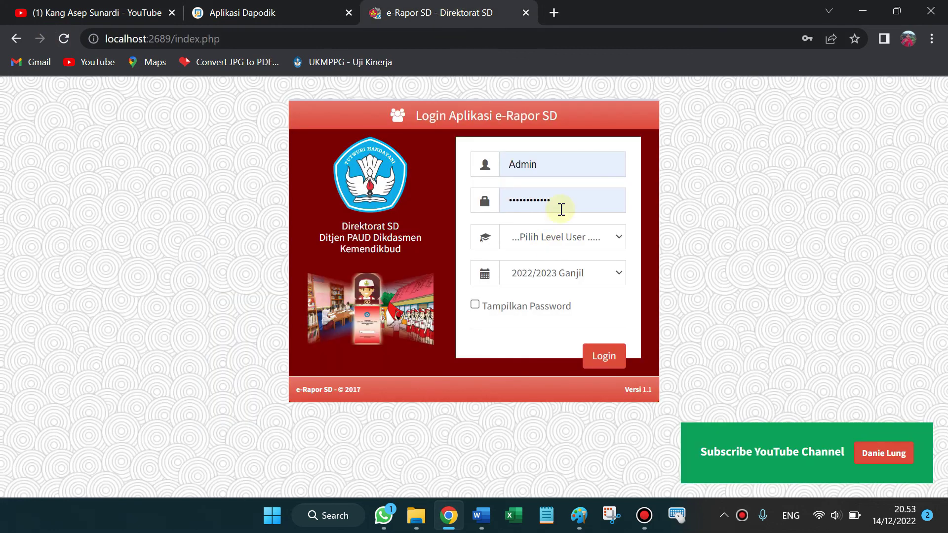
left_click(571, 242)
left_click(557, 281)
left_click(604, 355)
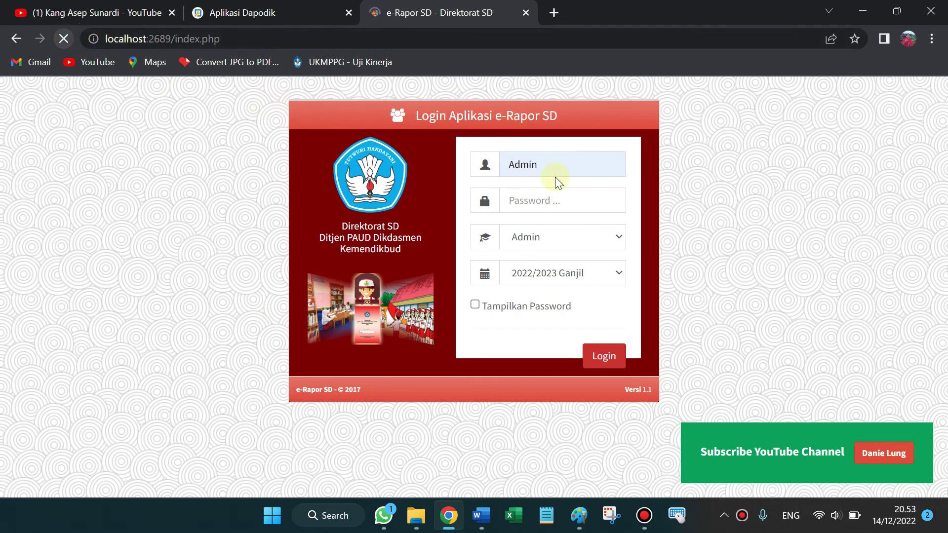
left_click(573, 247)
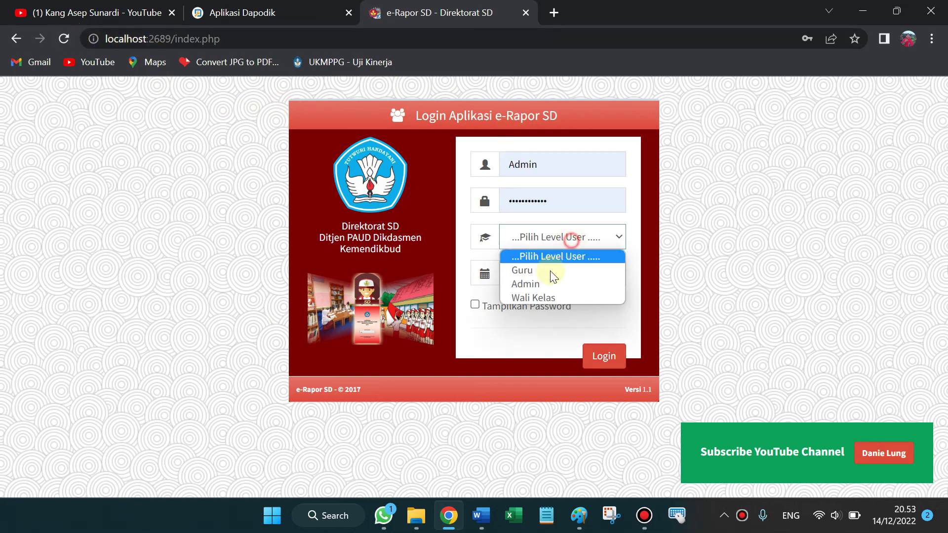
left_click(546, 280)
left_click(591, 358)
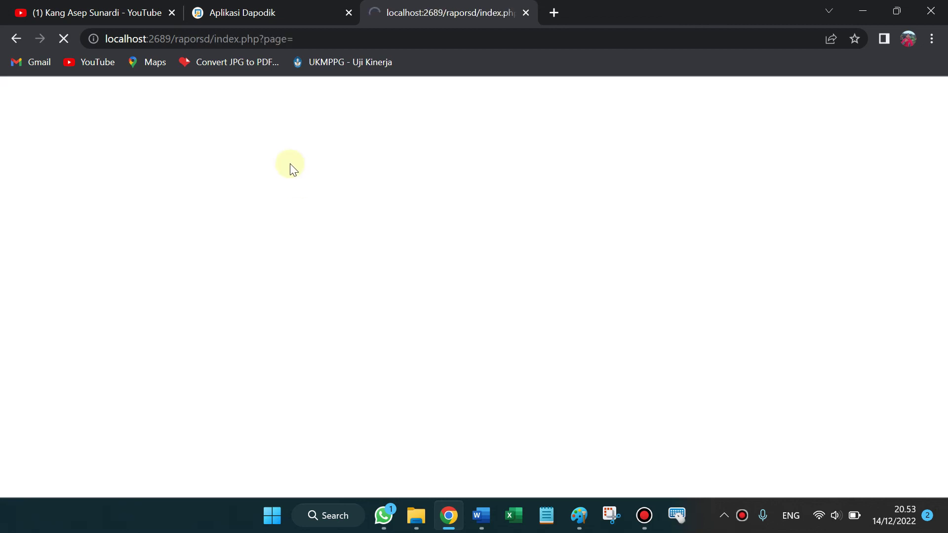
Open the Rapor Peserta Didik print page, apply the A4 portrait paper settings, and generate the Kelengkapan PDF for the first student of Kelas 1
scroll(107, 335, "down", 2)
scroll(107, 340, "down", 1)
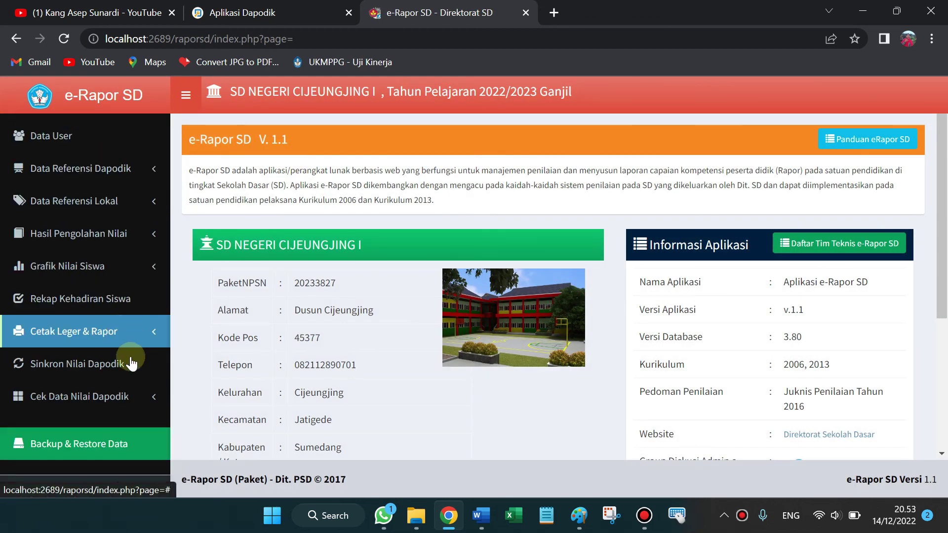
left_click(83, 337)
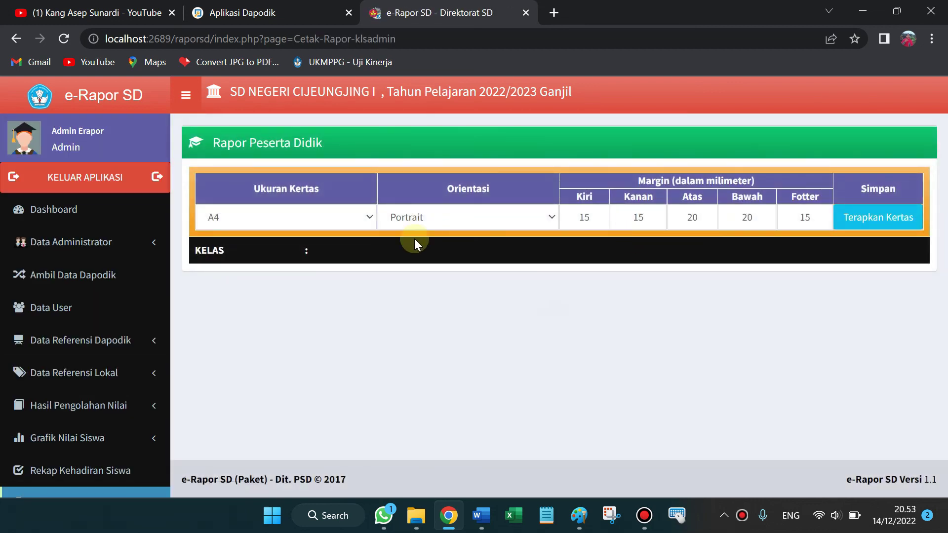
left_click(864, 222)
left_click(469, 256)
left_click(454, 286)
scroll(712, 351, "down", 1)
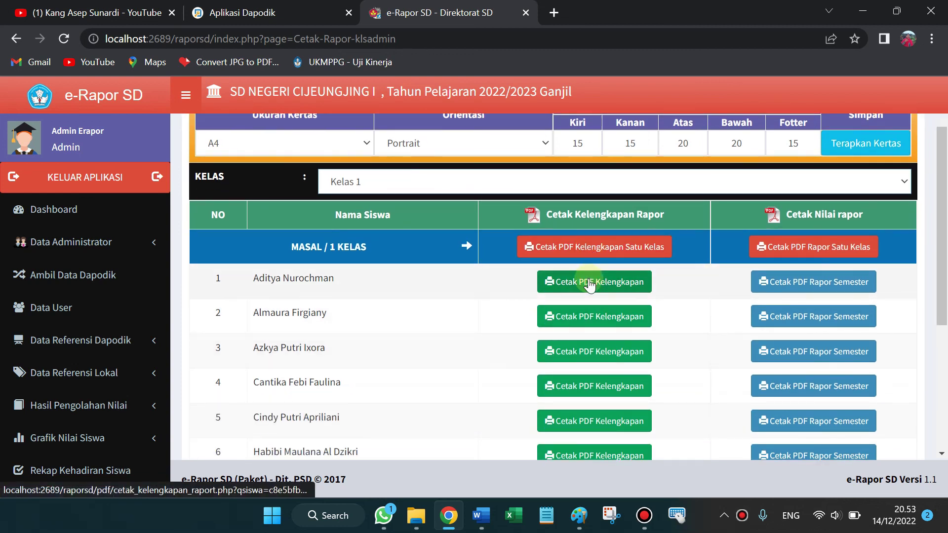
left_click(567, 281)
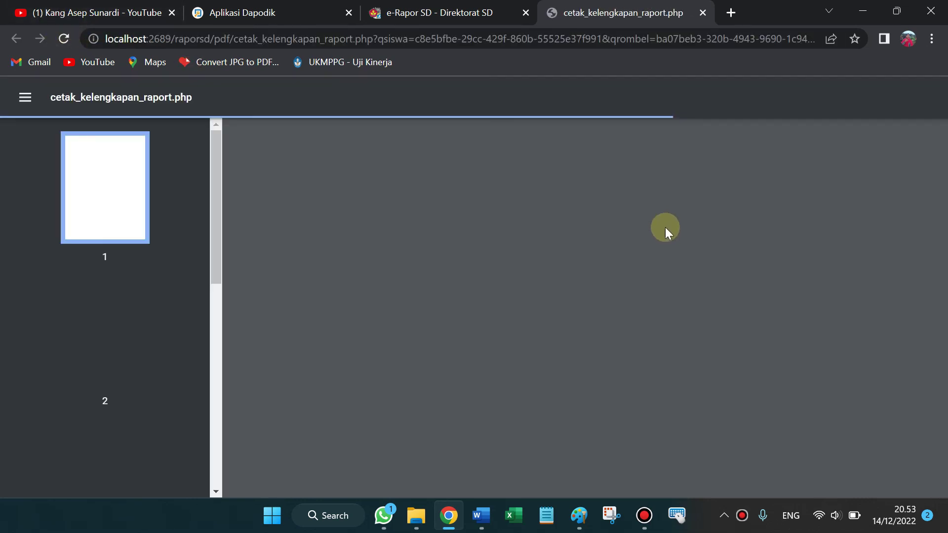
Examine the school logo on the generated report cover and compare it with the Tut Wuri Handayani logo above the title
scroll(742, 295, "down", 5)
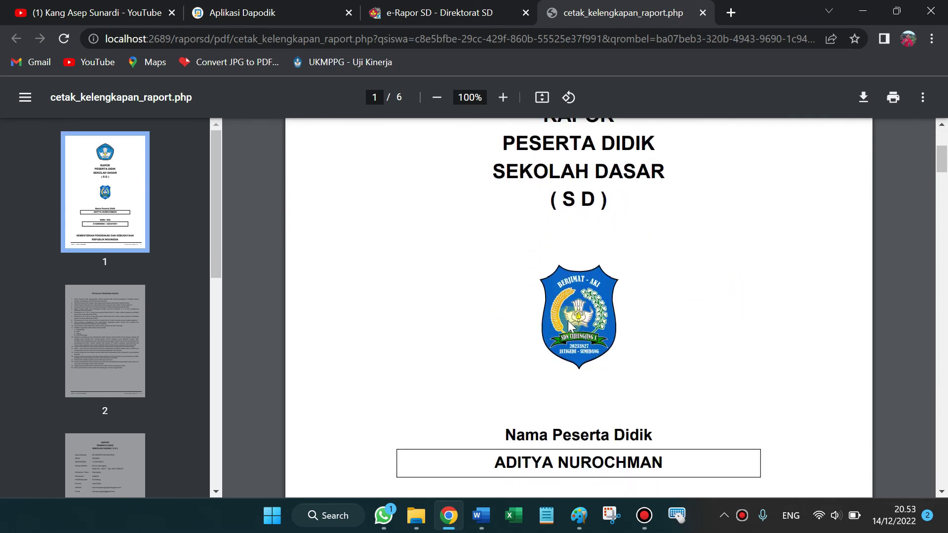
scroll(564, 322, "up", 3)
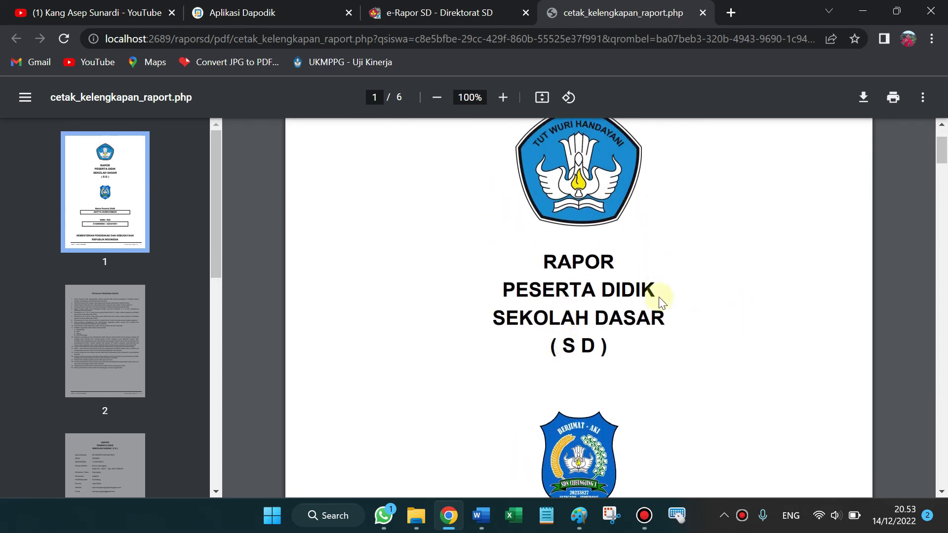
scroll(661, 301, "down", 3)
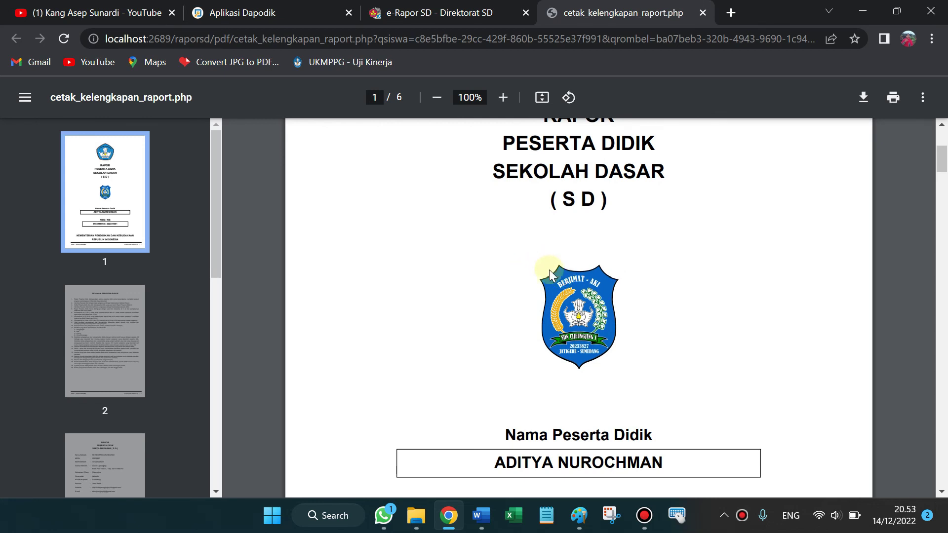
scroll(636, 355, "up", 3)
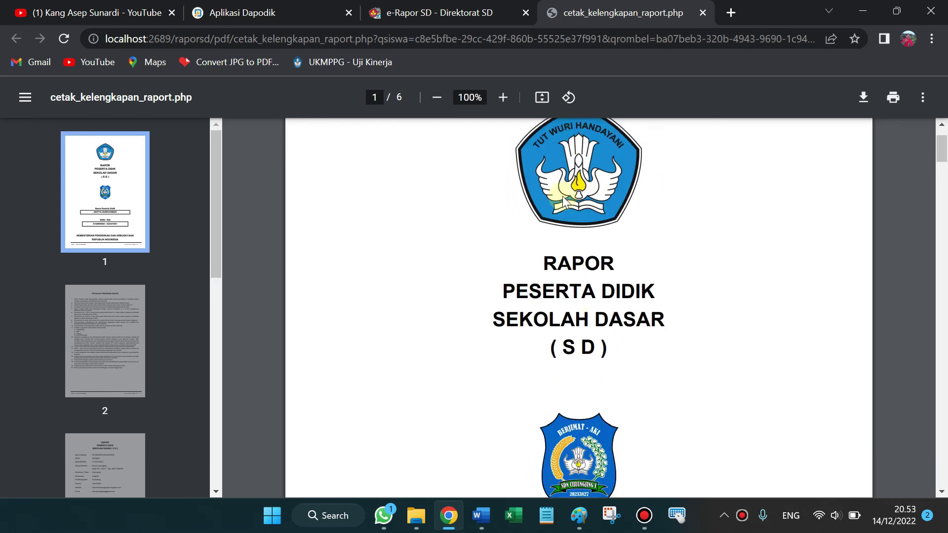
scroll(588, 281, "up", 1)
scroll(568, 271, "down", 1)
scroll(565, 269, "up", 2)
scroll(543, 321, "down", 7)
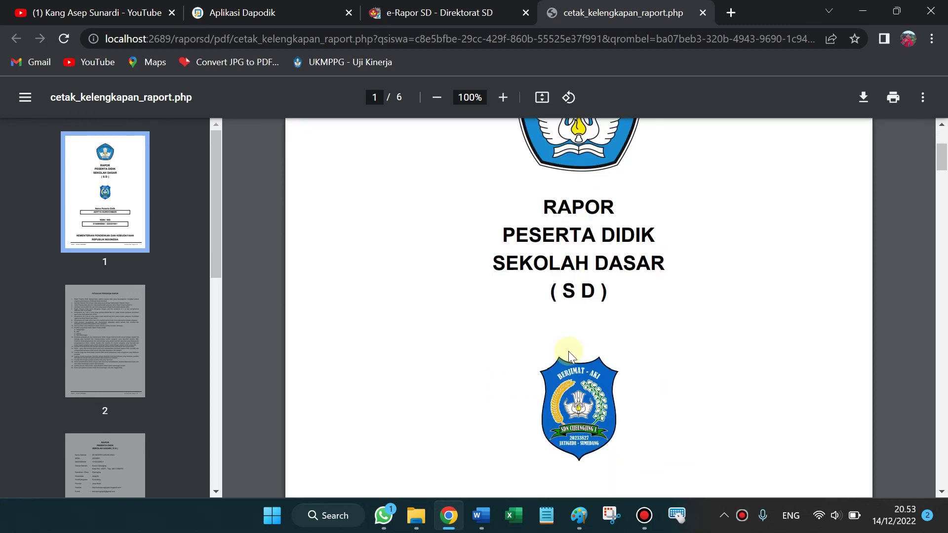
scroll(556, 260, "up", 5)
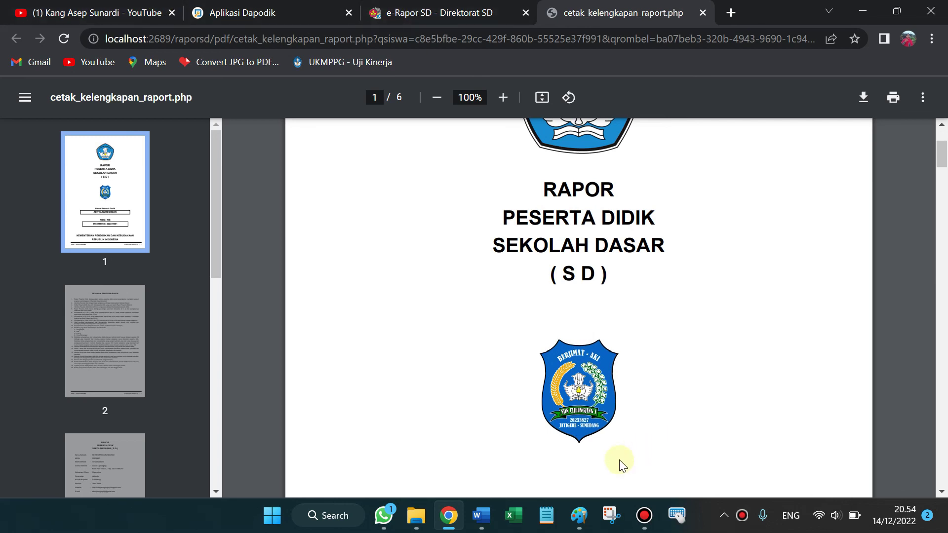
left_click(644, 516)
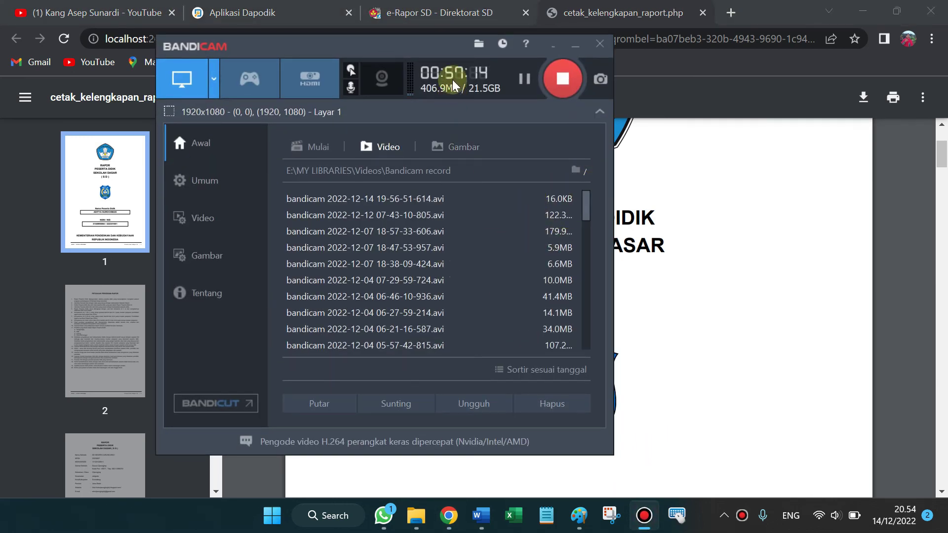
Minimize the Bandicam window, recheck the logos on the report cover, and close the Kelengkapan PDF
left_click(577, 46)
left_click(450, 5)
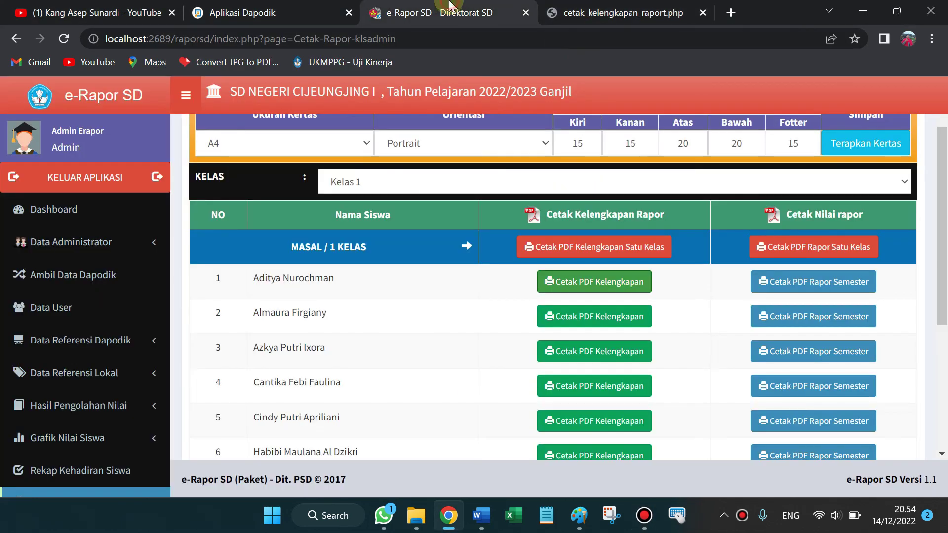
left_click(608, 6)
left_click(390, 11)
left_click(599, 9)
scroll(575, 226, "down", 1)
scroll(590, 196, "up", 4)
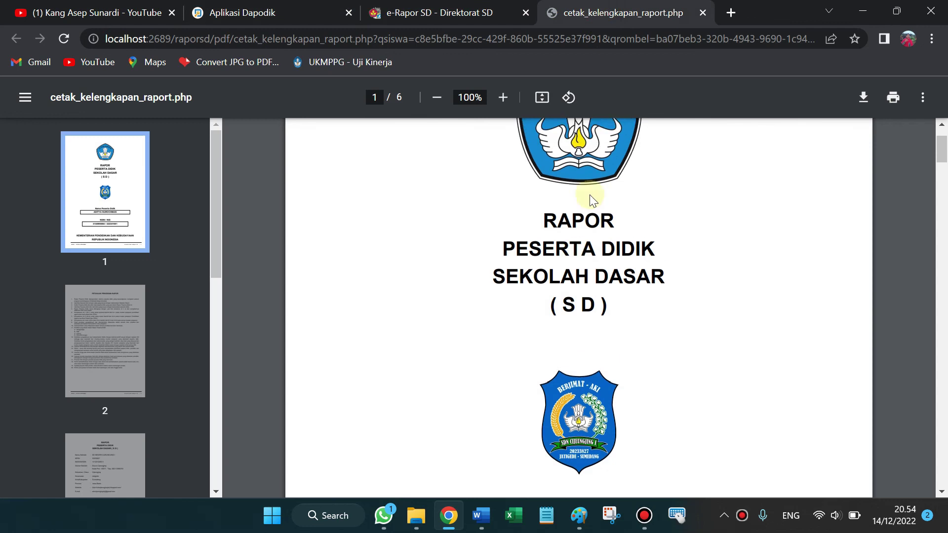
left_click(702, 12)
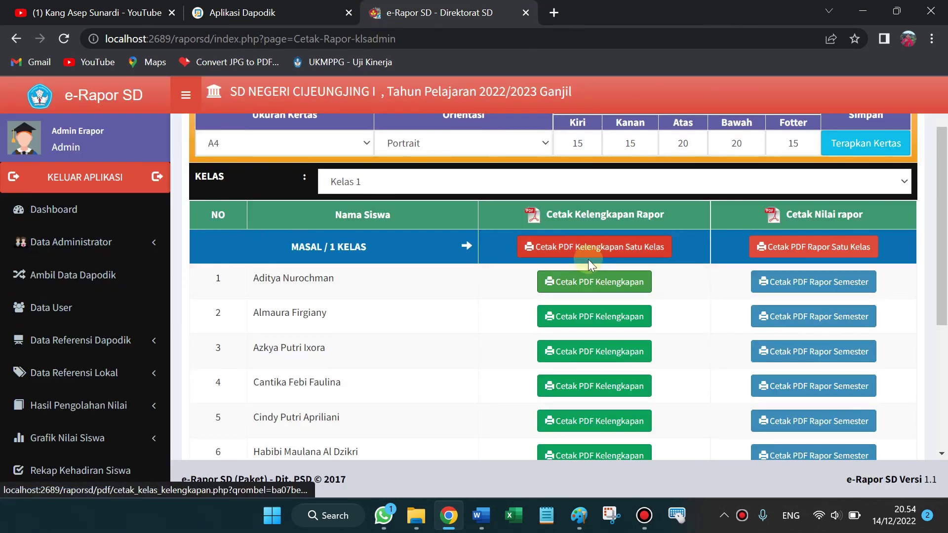
scroll(510, 299, "down", 3)
scroll(510, 299, "up", 5)
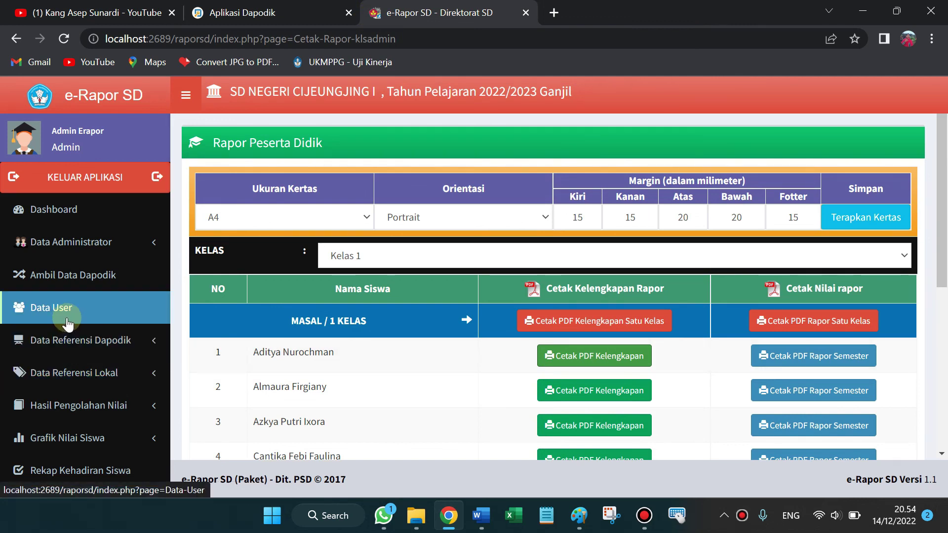
scroll(71, 325, "down", 2)
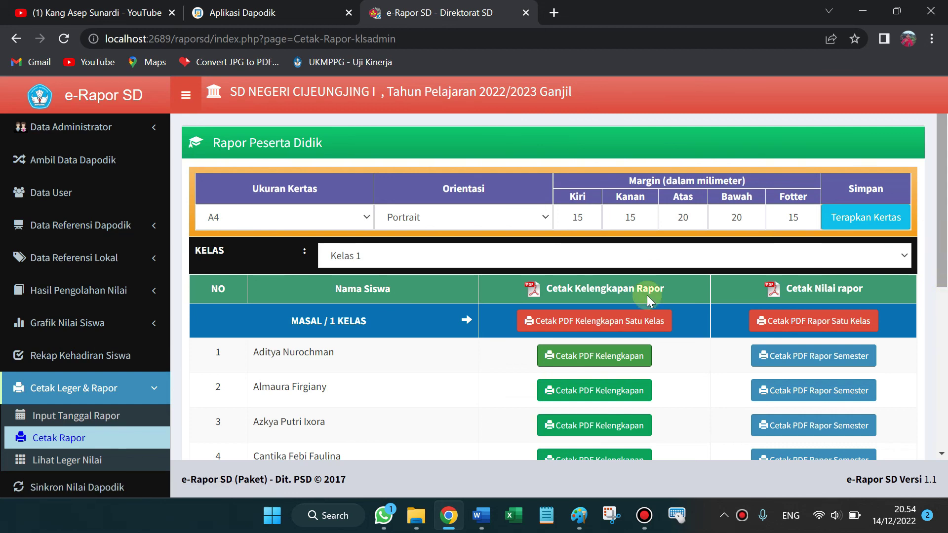
scroll(77, 385, "up", 2)
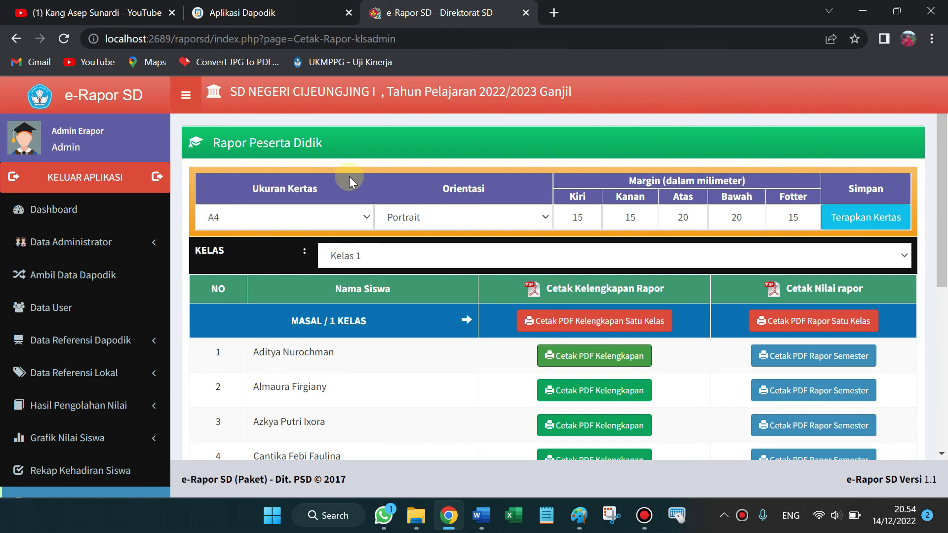
scroll(306, 222, "down", 4)
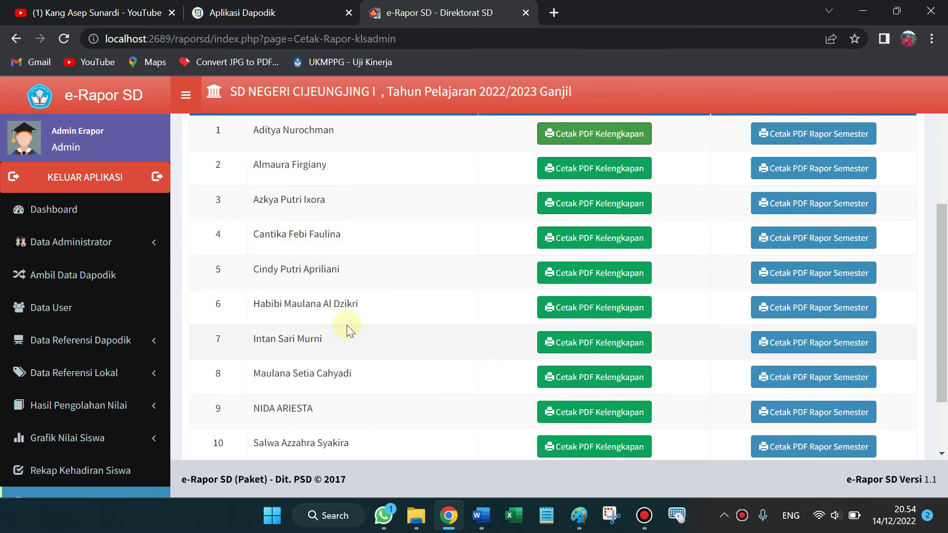
scroll(755, 374, "up", 3)
scroll(726, 364, "down", 4)
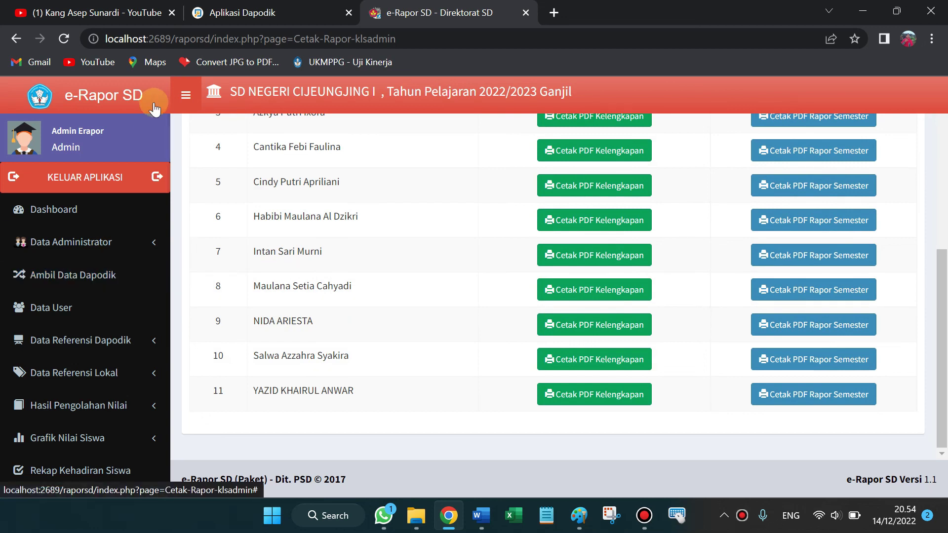
left_click(102, 184)
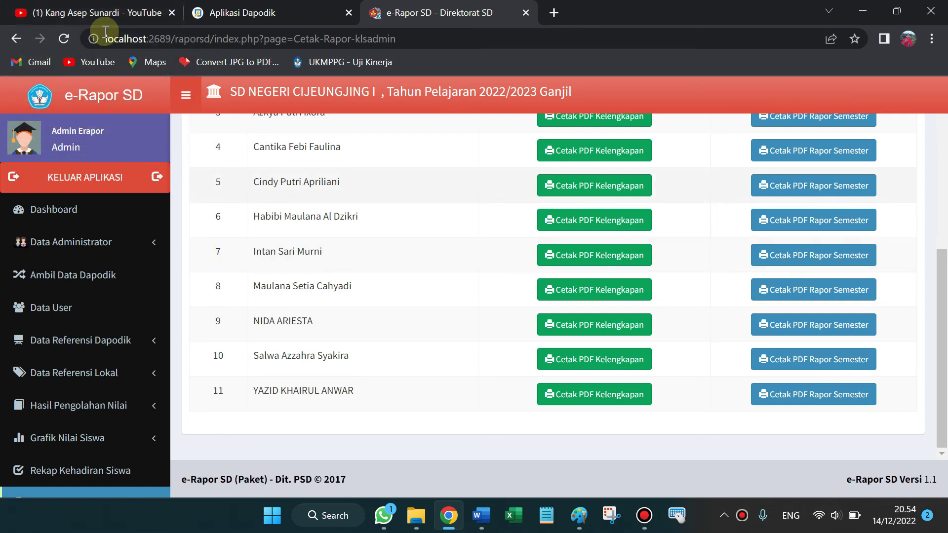
Switch to the open YouTube channel page and look over its most recently uploaded e-Rapor videos
left_click(102, 13)
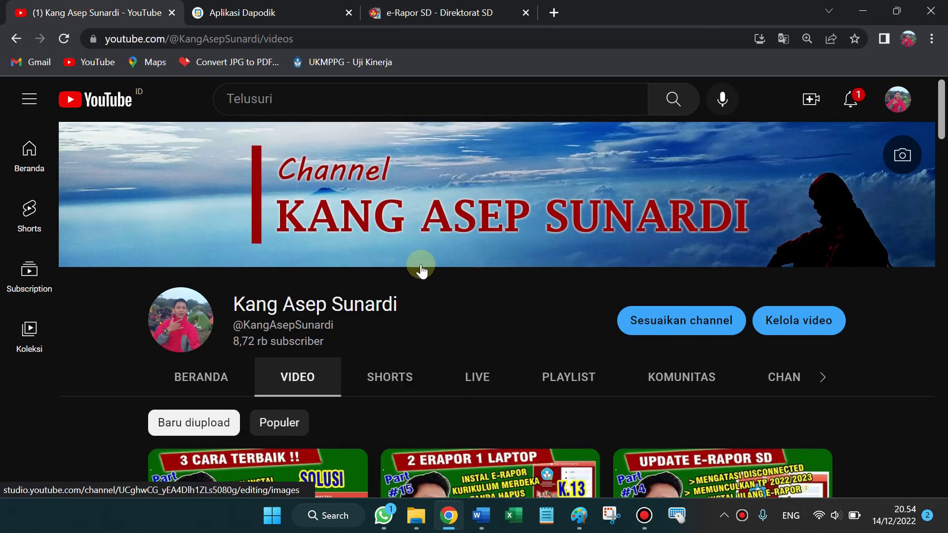
scroll(419, 286, "down", 1)
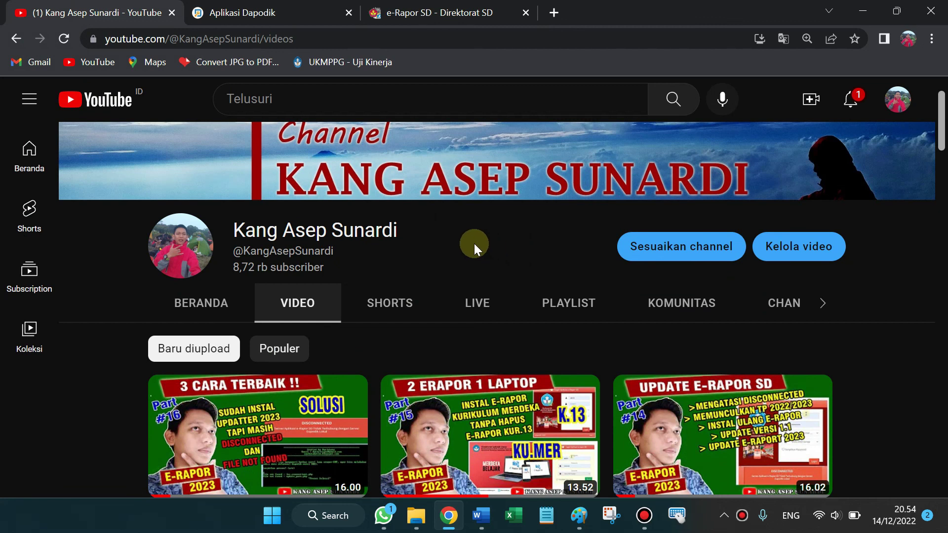
scroll(473, 241, "down", 1)
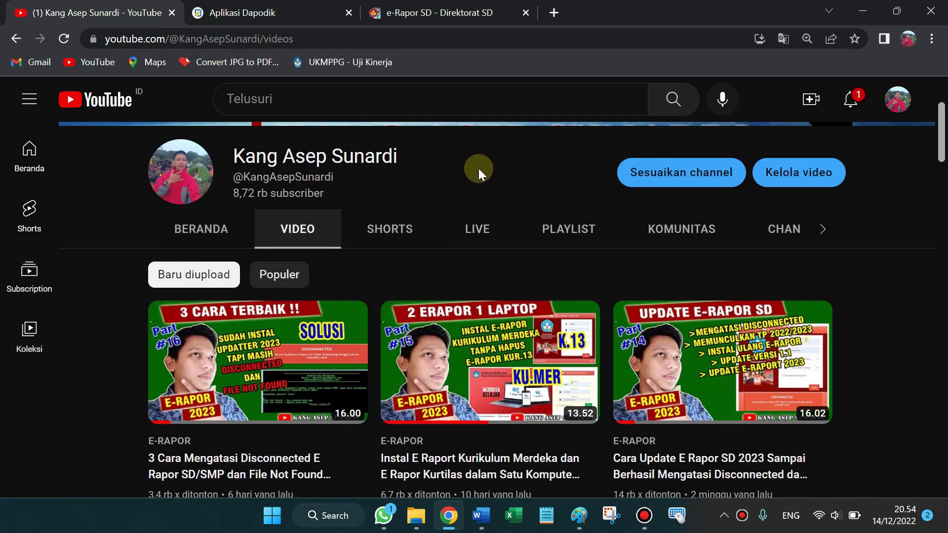